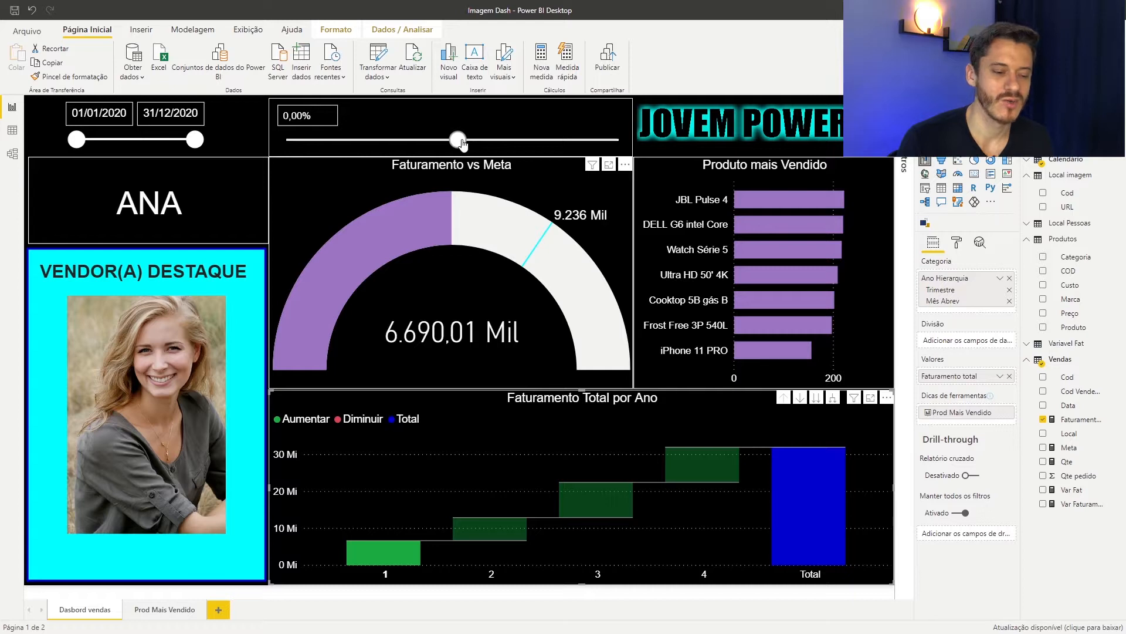
Step: Set the revenue variation slicer to 45% and examine its effect on the gauge and the quarter 1 product tooltip
{"action": "left_click_drag", "start_coordinate": [462, 143], "coordinate": [534, 144]}
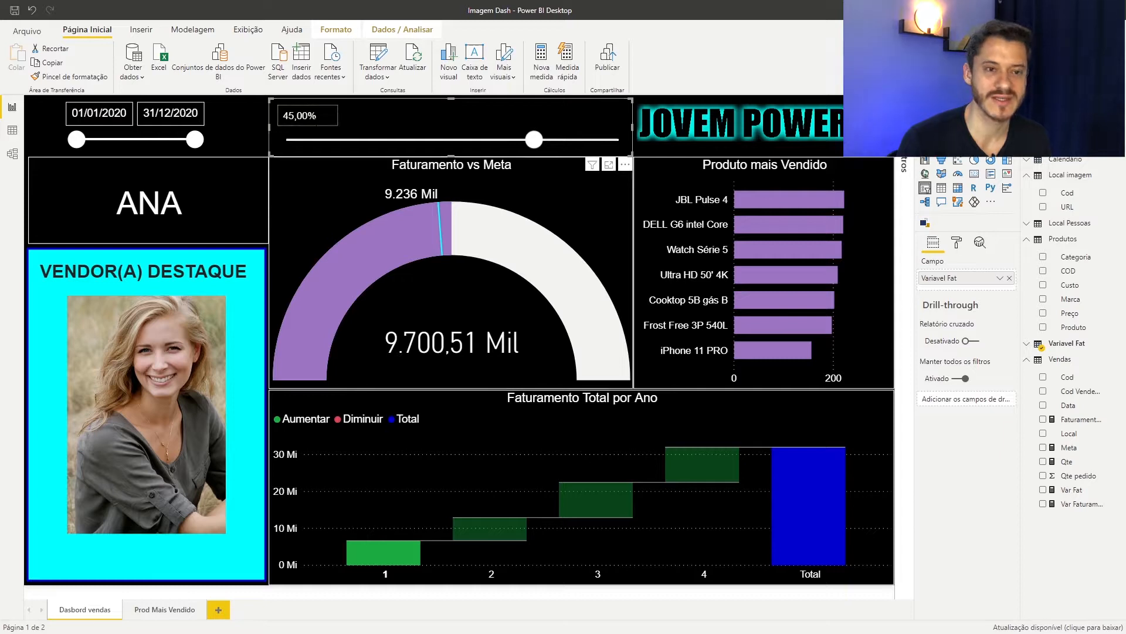
{"action": "mouse_move", "coordinate": [453, 238]}
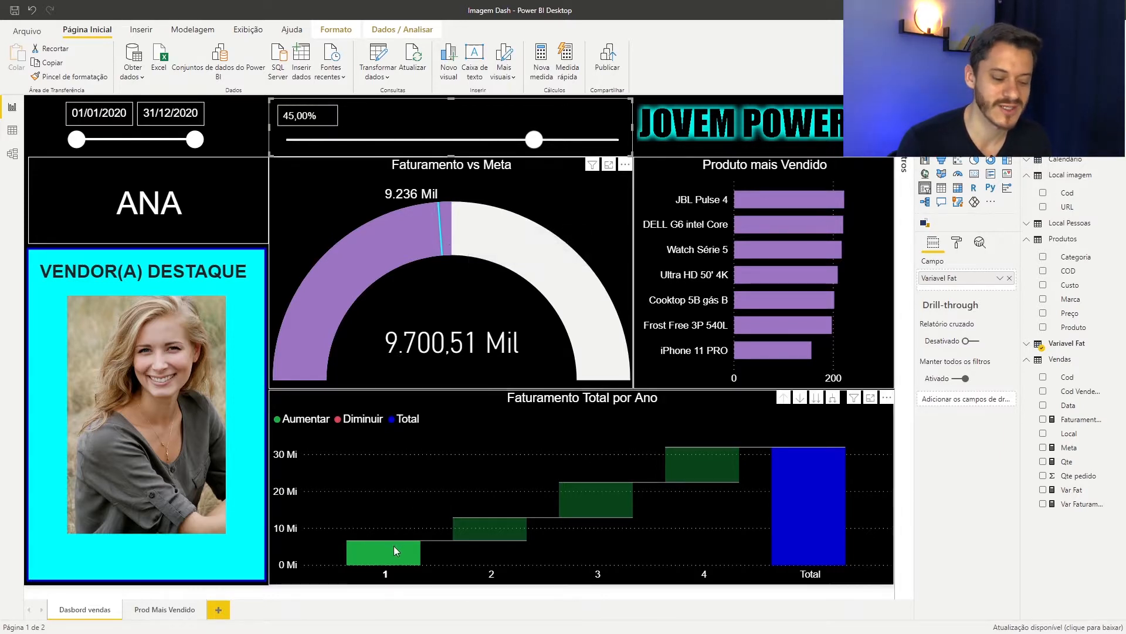
{"action": "mouse_move", "coordinate": [377, 551]}
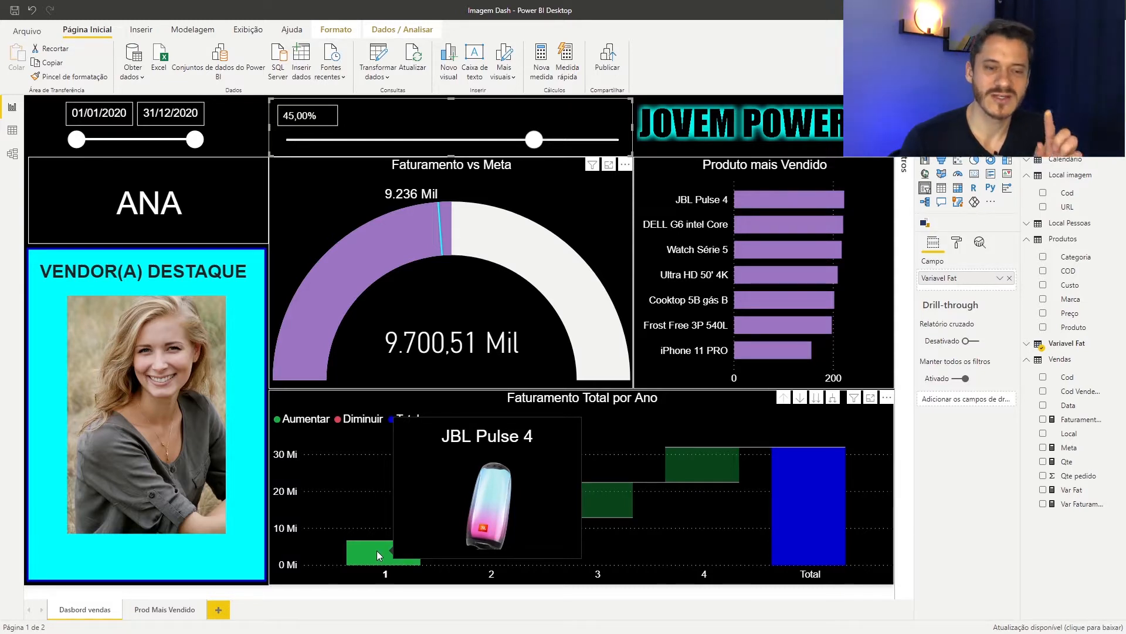
{"action": "left_click", "coordinate": [377, 550]}
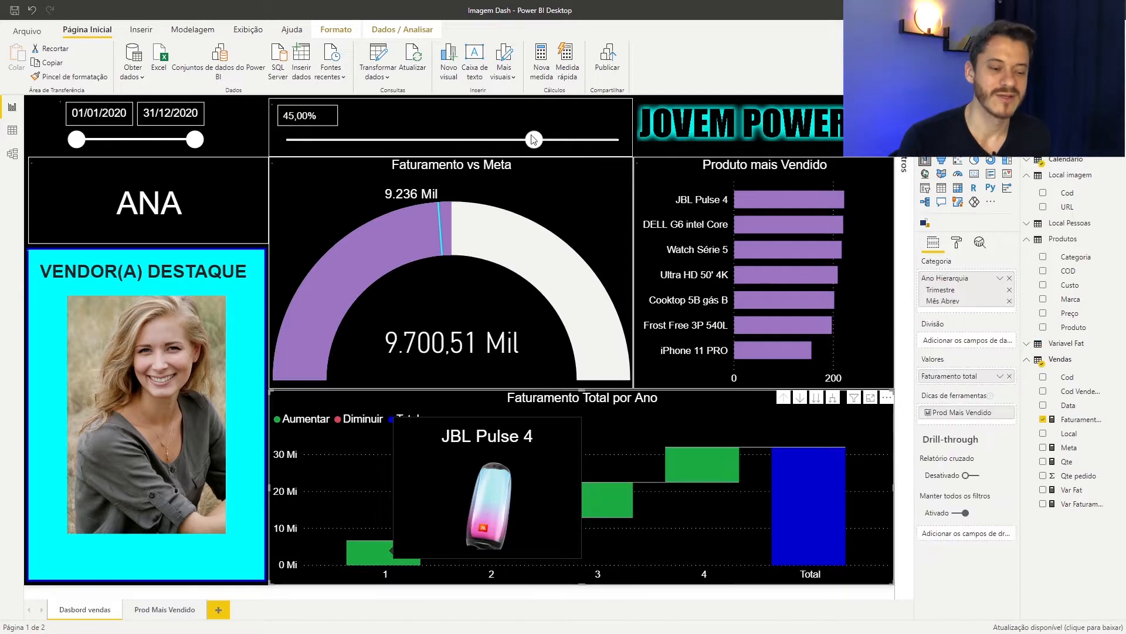
{"action": "left_click", "coordinate": [452, 143]}
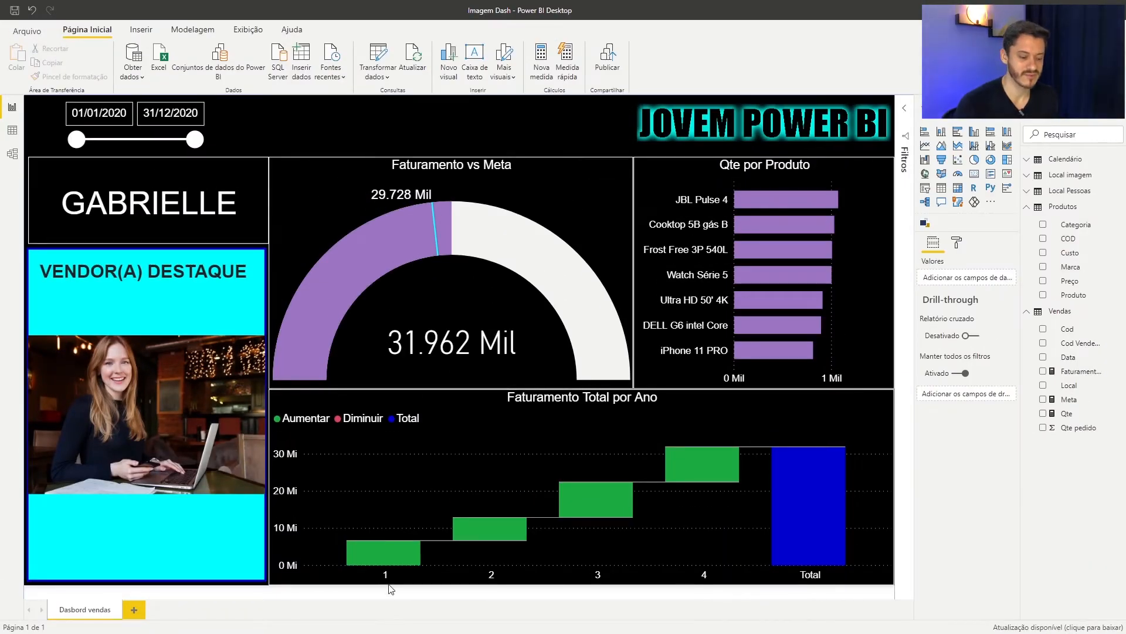
Step: Filter the dashboard to quarter 1 in the waterfall chart and examine revenue against target in the gauge
{"action": "left_click", "coordinate": [396, 553]}
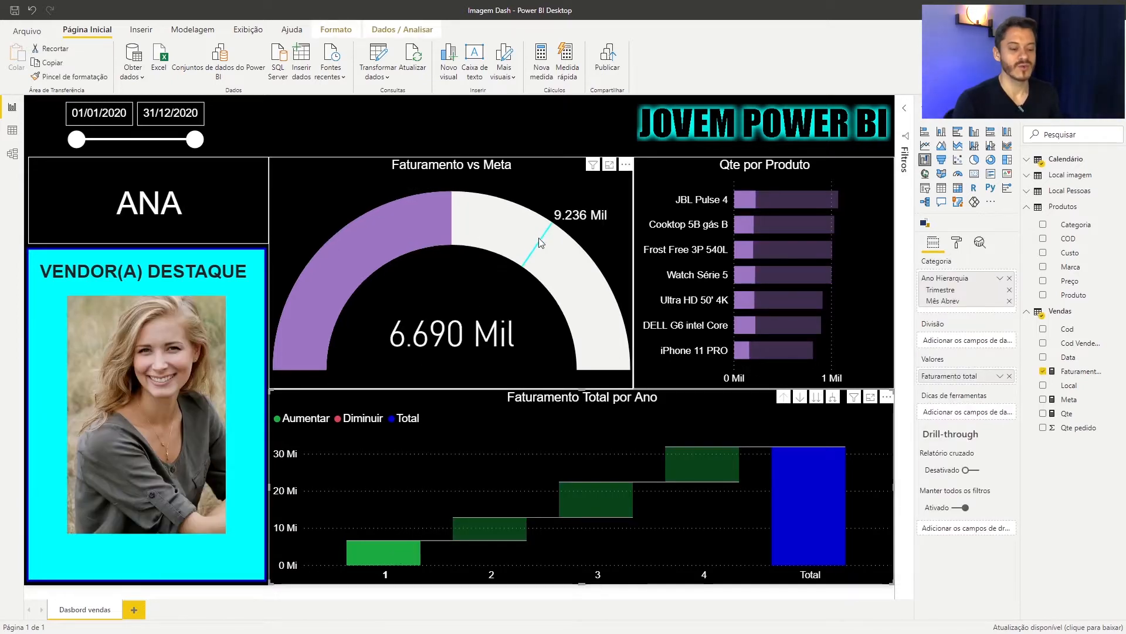
{"action": "mouse_move", "coordinate": [552, 230]}
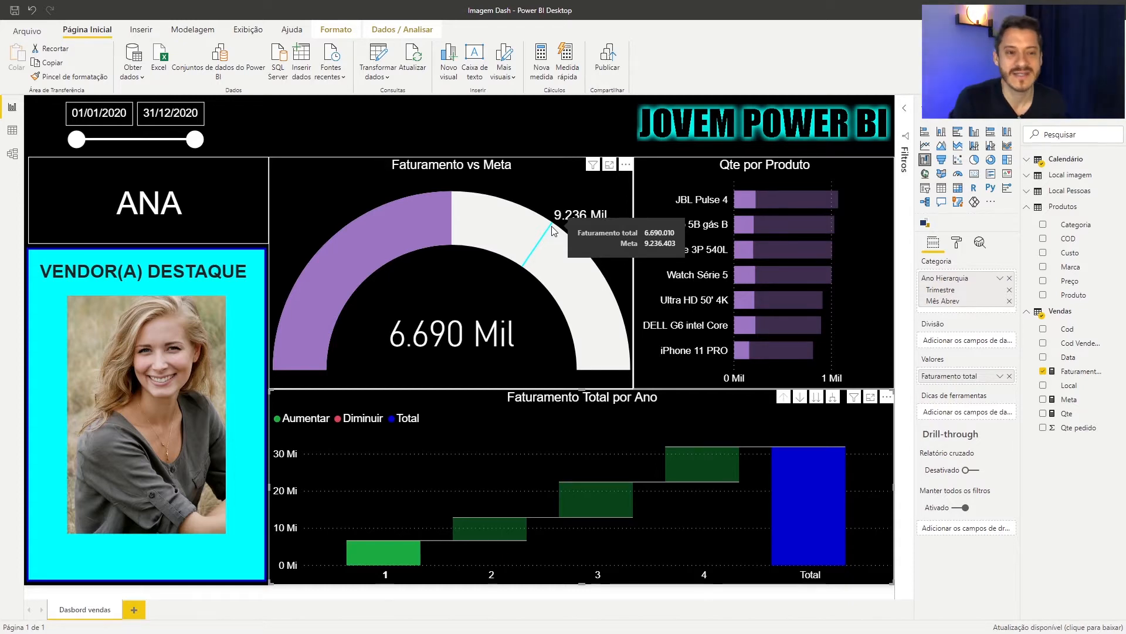
{"action": "left_click", "coordinate": [440, 136]}
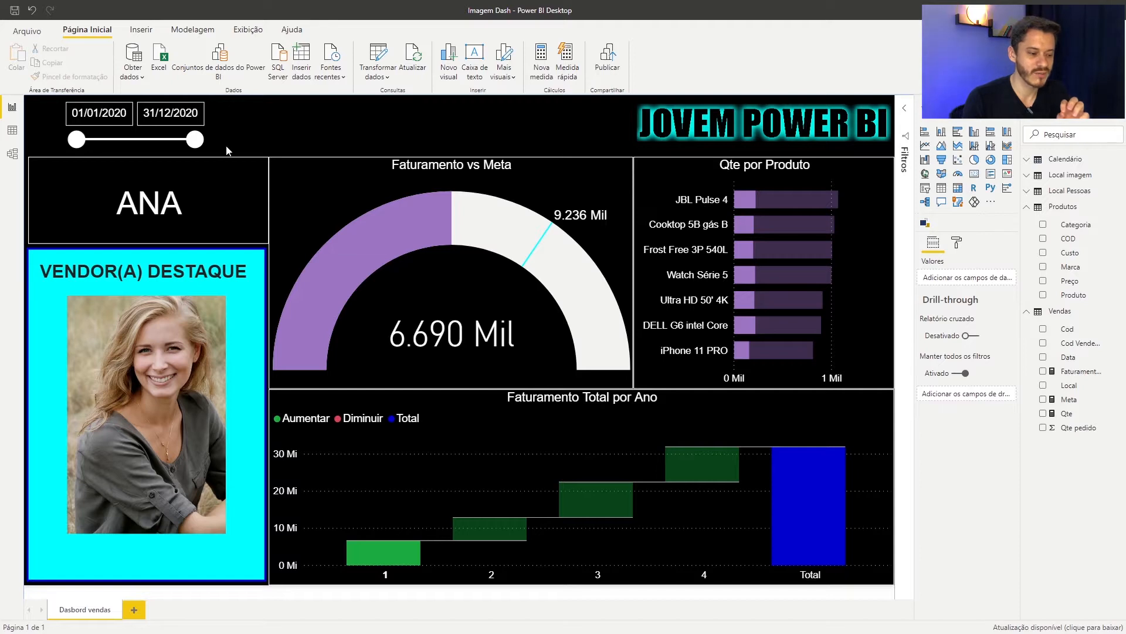
Step: Try a shorter date range, restore it through 31/12/2020, and reselect quarter 1 to compare its revenue with the target
{"action": "mouse_move", "coordinate": [195, 140]}
{"action": "left_mouse_down"}
{"action": "mouse_move", "coordinate": [144, 139]}
{"action": "mouse_move", "coordinate": [206, 140]}
{"action": "left_mouse_up"}
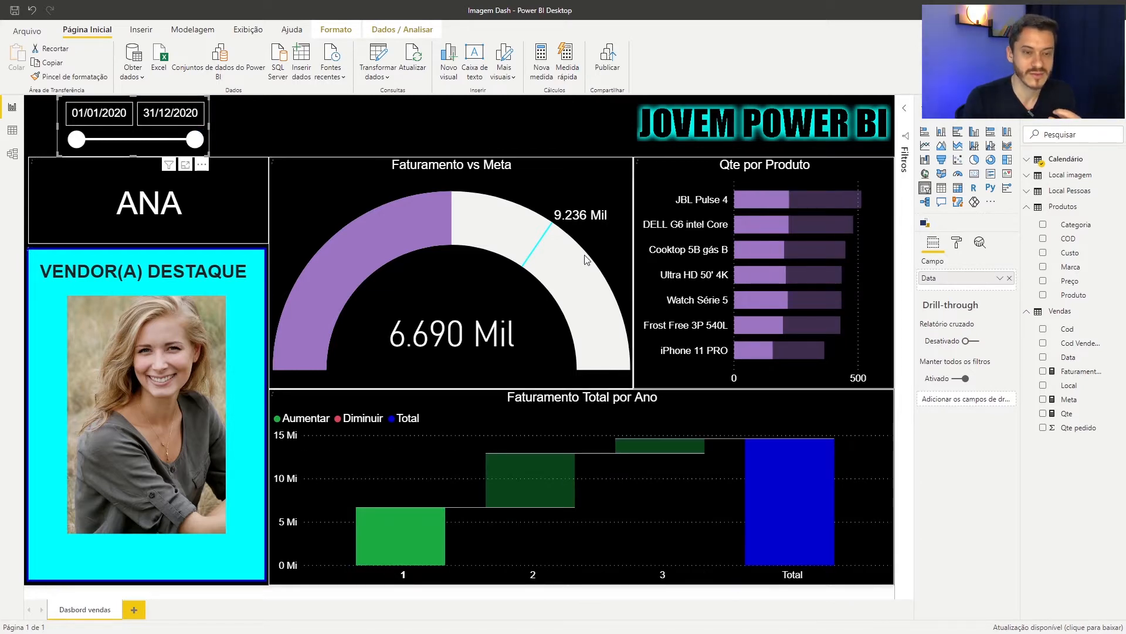
{"action": "left_click", "coordinate": [396, 552]}
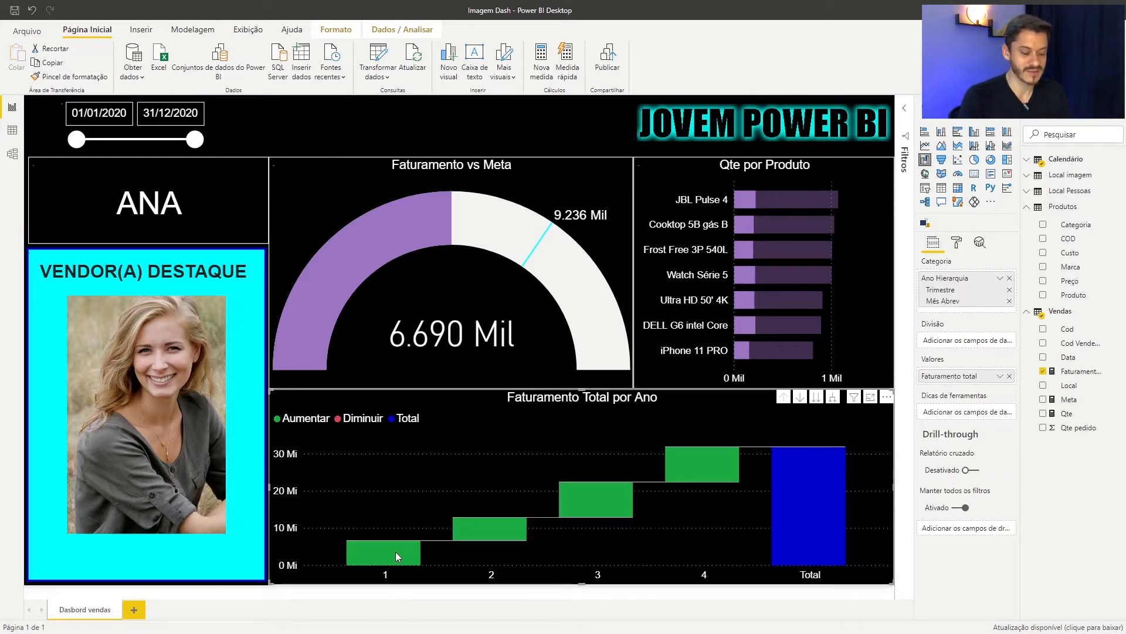
{"action": "left_click", "coordinate": [395, 552]}
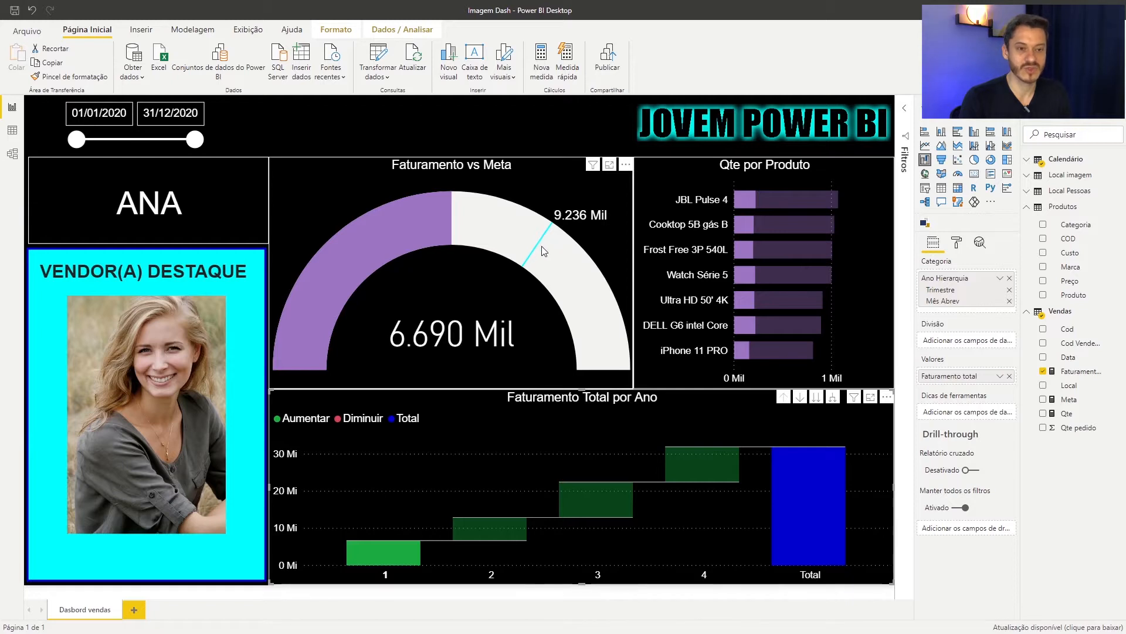
{"action": "mouse_move", "coordinate": [541, 251]}
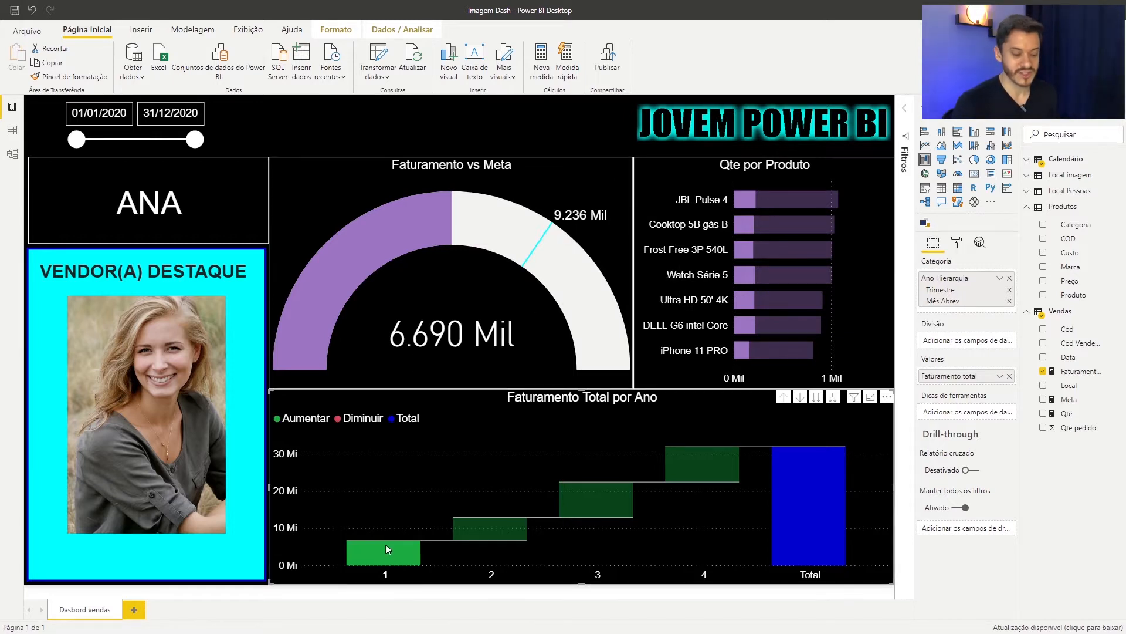
{"action": "mouse_move", "coordinate": [382, 554]}
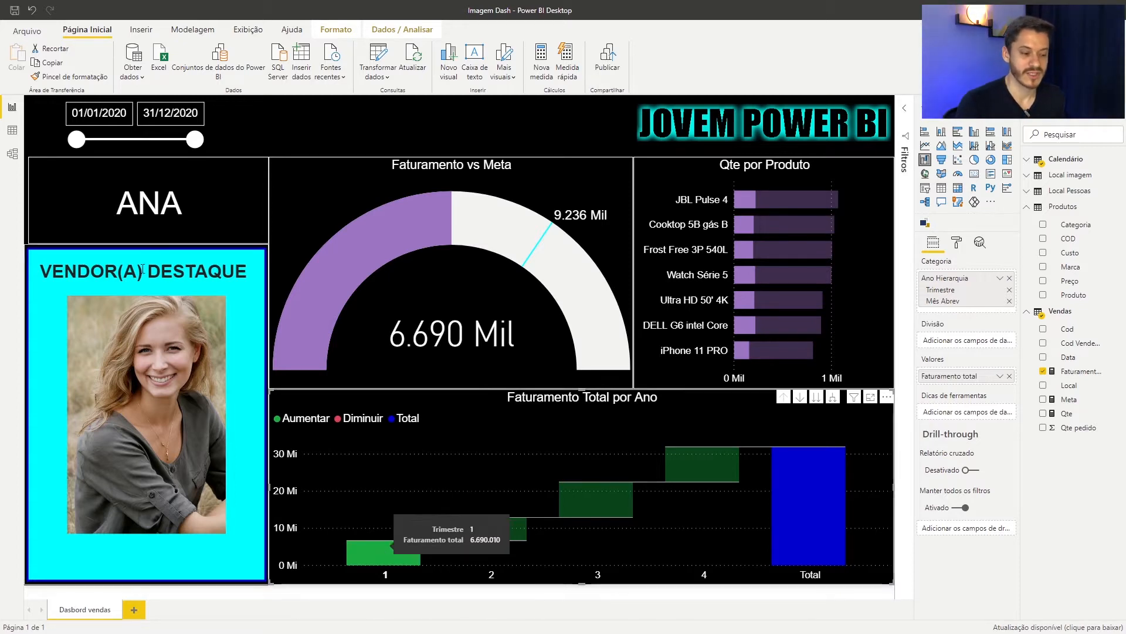
Step: Keep the date range ending at 31/12/2020 and clear the quarter 1 selection from the waterfall chart
{"action": "left_click_drag", "start_coordinate": [182, 142], "coordinate": [202, 146]}
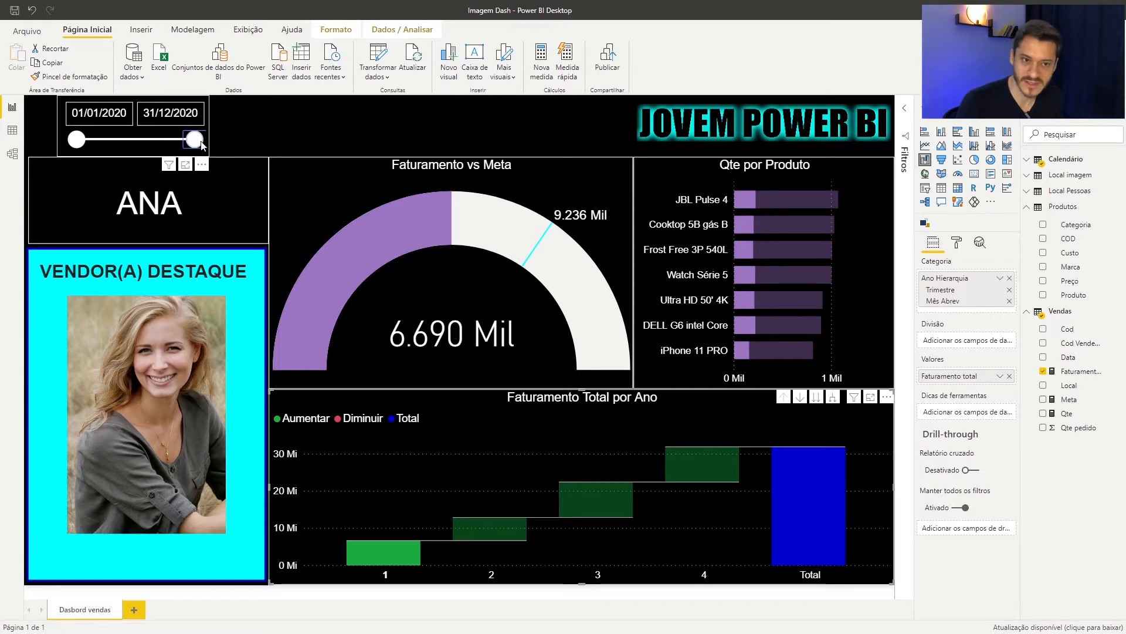
{"action": "left_click", "coordinate": [324, 111]}
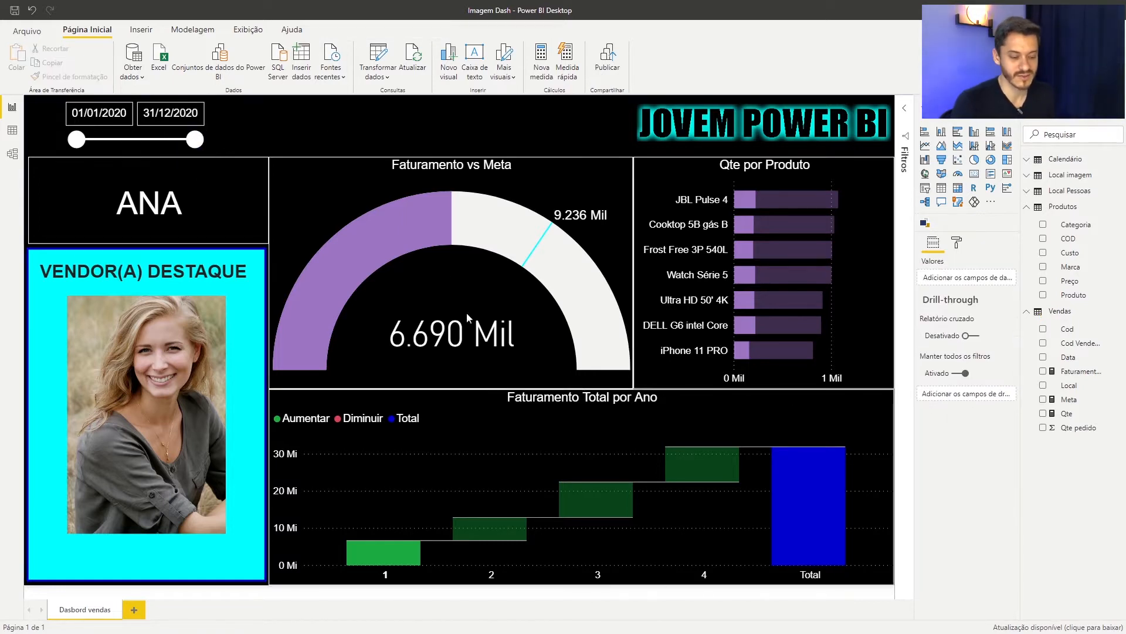
{"action": "left_click", "coordinate": [394, 550]}
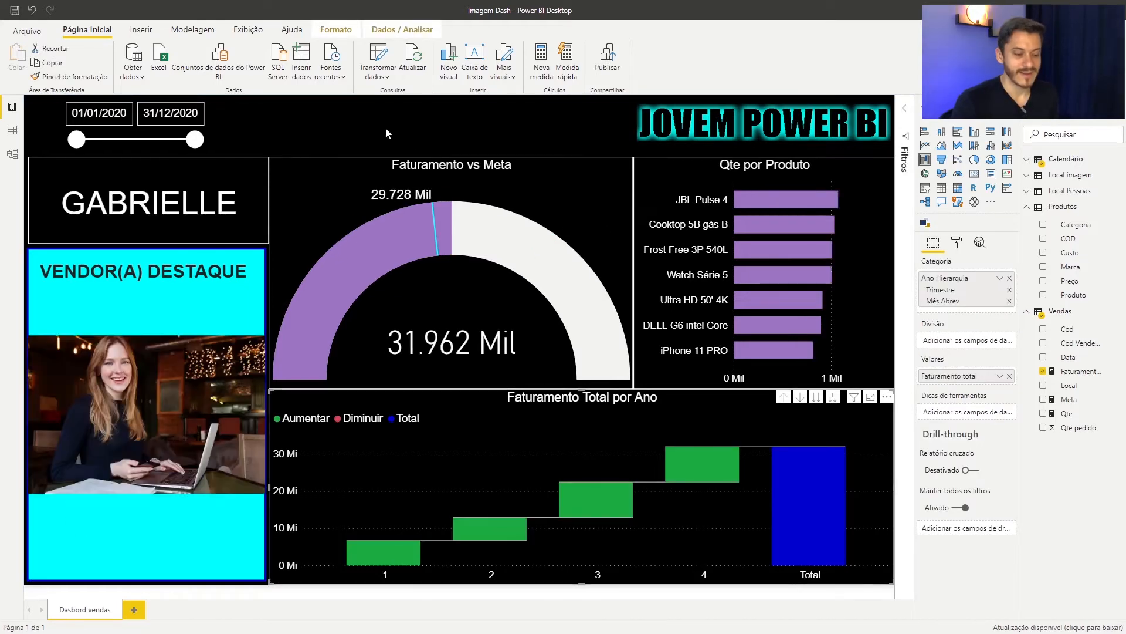
Step: Start a new what-if parameter and name it Variavel Fat
{"action": "left_click", "coordinate": [190, 32]}
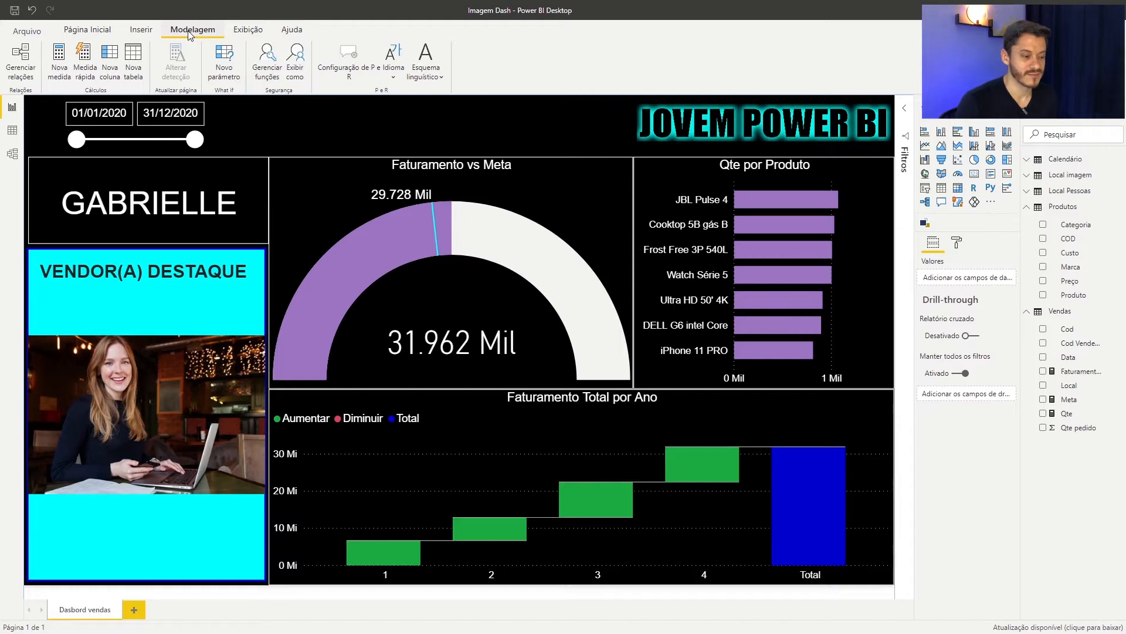
{"action": "left_click", "coordinate": [225, 59]}
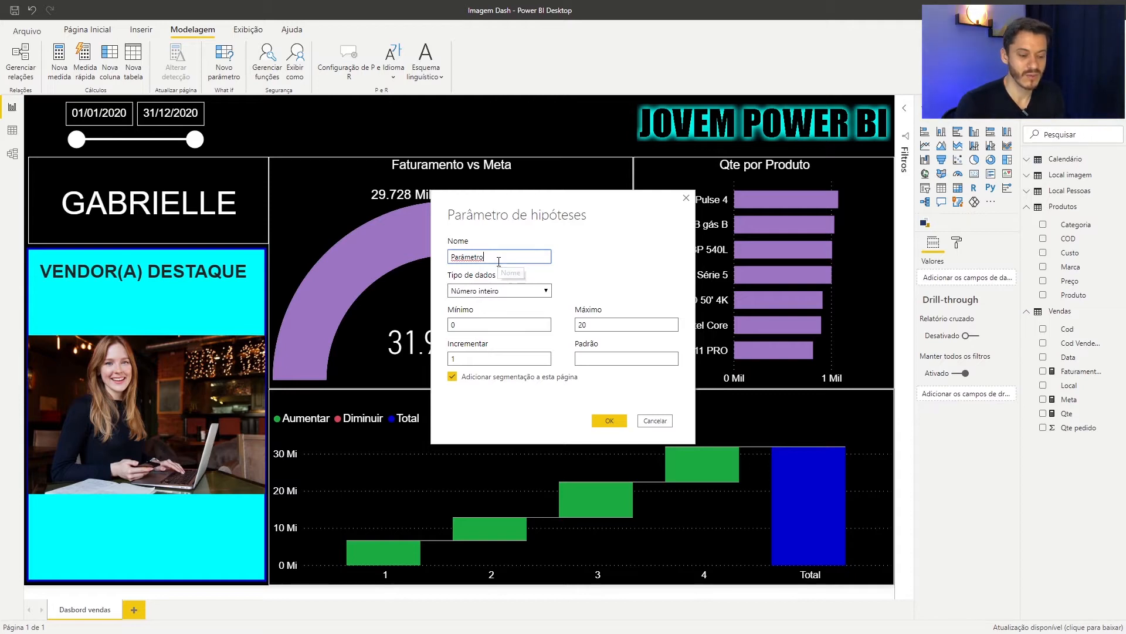
{"action": "left_click_drag", "start_coordinate": [498, 259], "coordinate": [451, 270]}
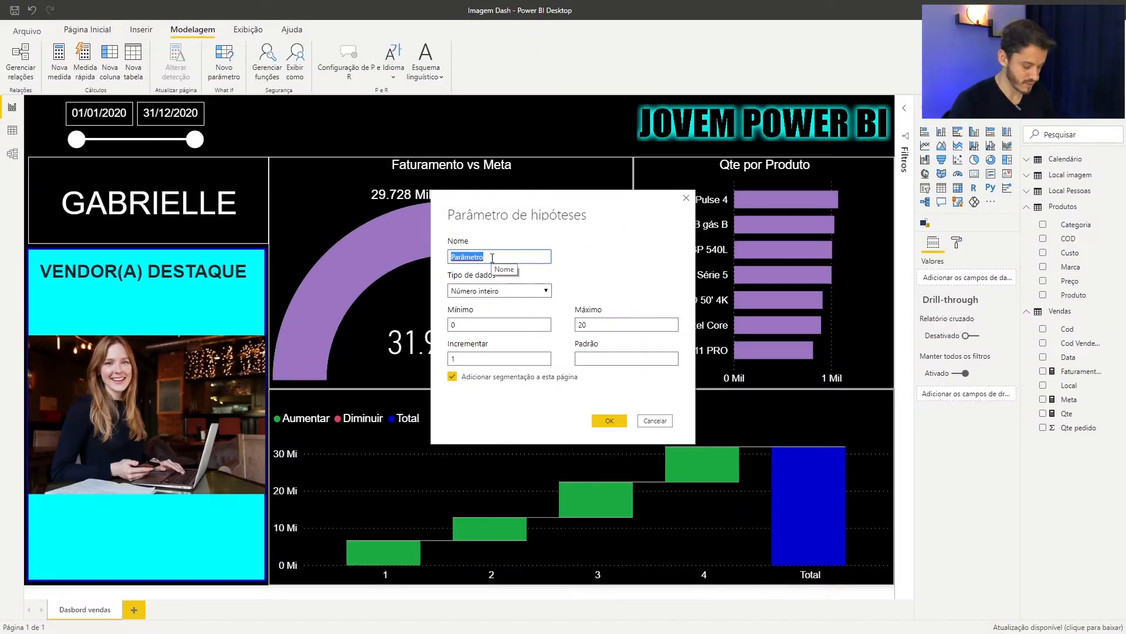
{"action": "type", "text": "vAR"}
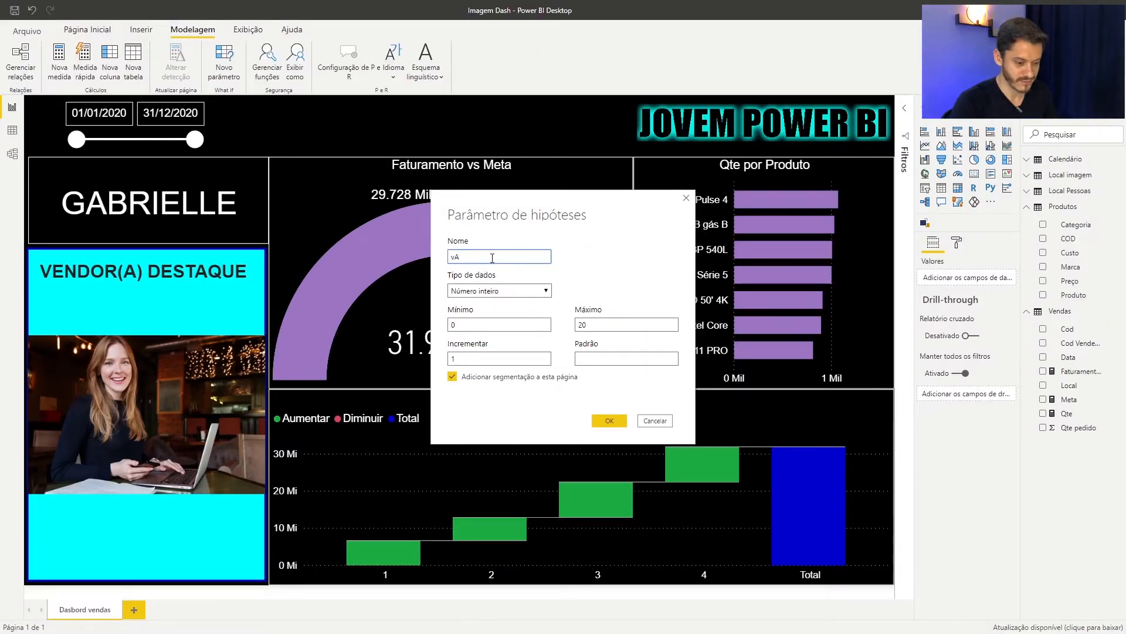
{"action": "key", "text": "BackSpace"}
{"action": "key", "text": "BackSpace"}
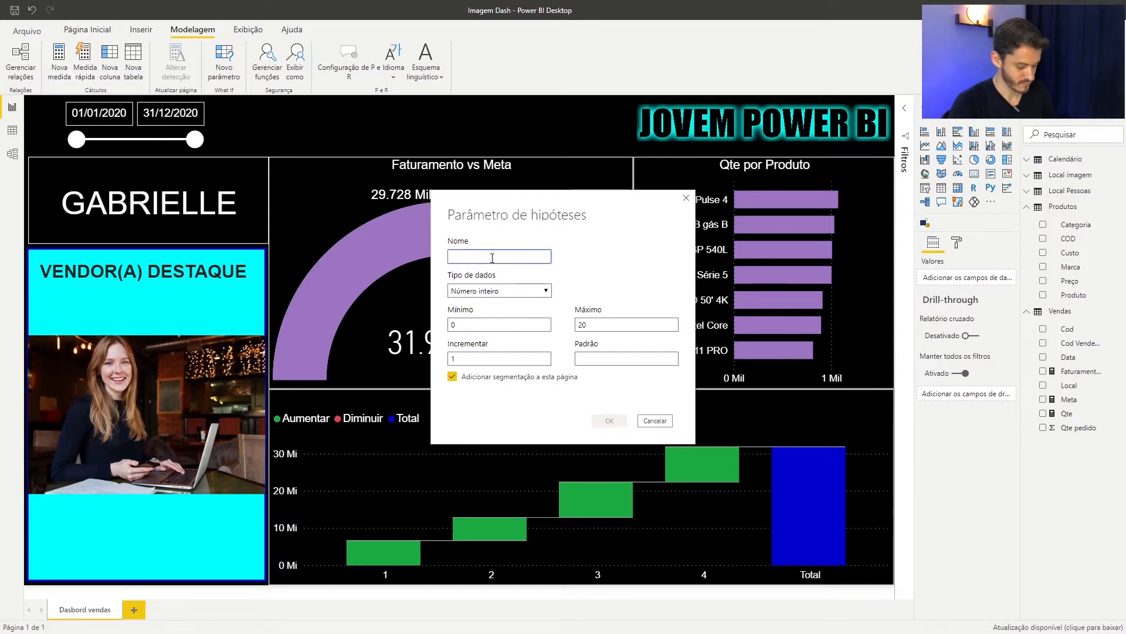
{"action": "type", "text": "Variavel"}
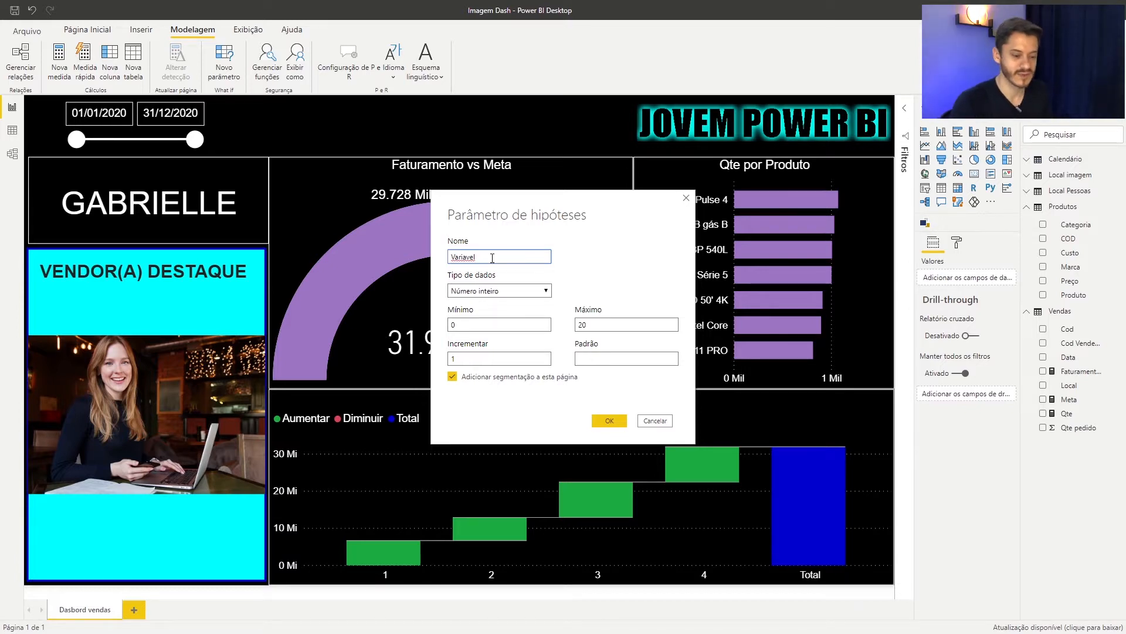
{"action": "key", "text": "BackSpace"}
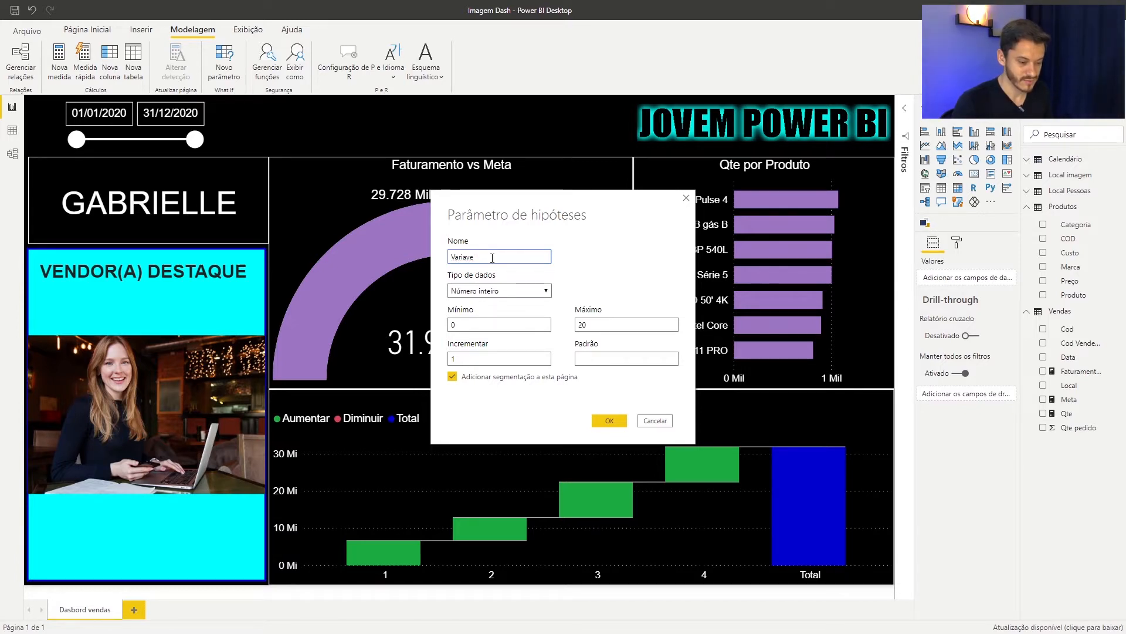
{"action": "type", "text": "l P"}
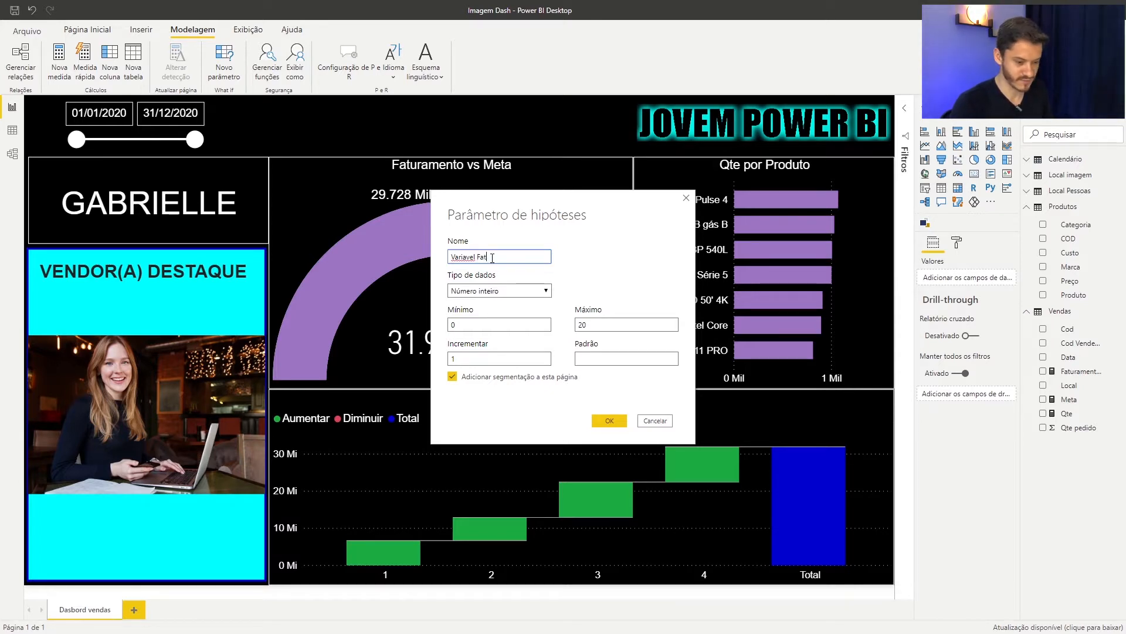
{"action": "type", "text": "Fat"}
{"action": "key", "text": "Tab"}
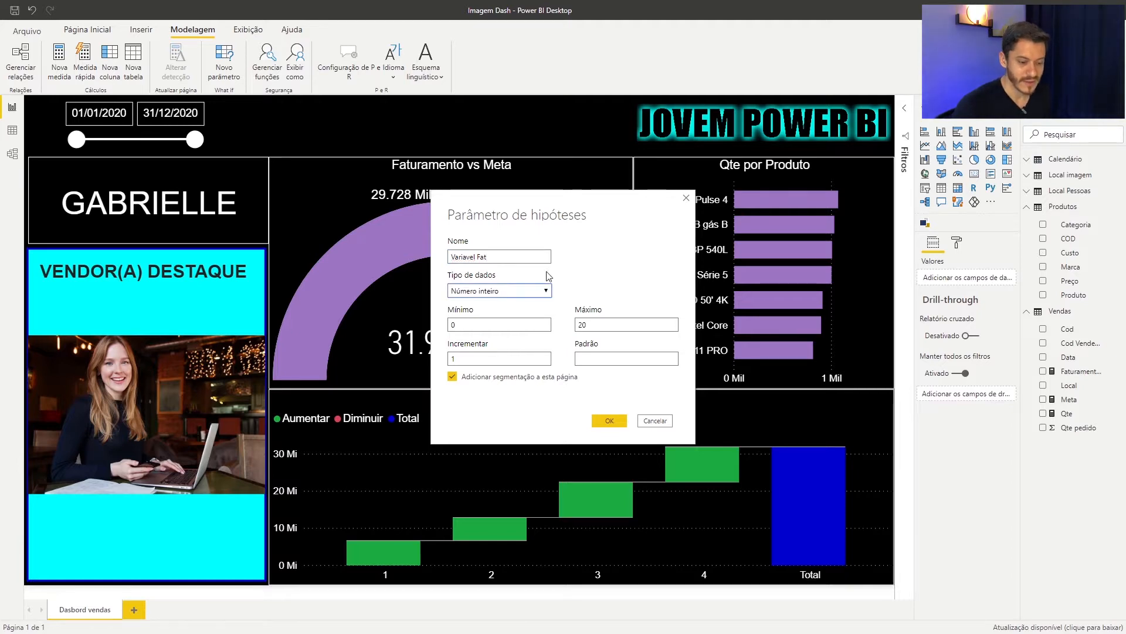
Step: Set the parameter's data type to Número decimal, with a minimum of -1 and a maximum of 1
{"action": "left_click", "coordinate": [541, 292]}
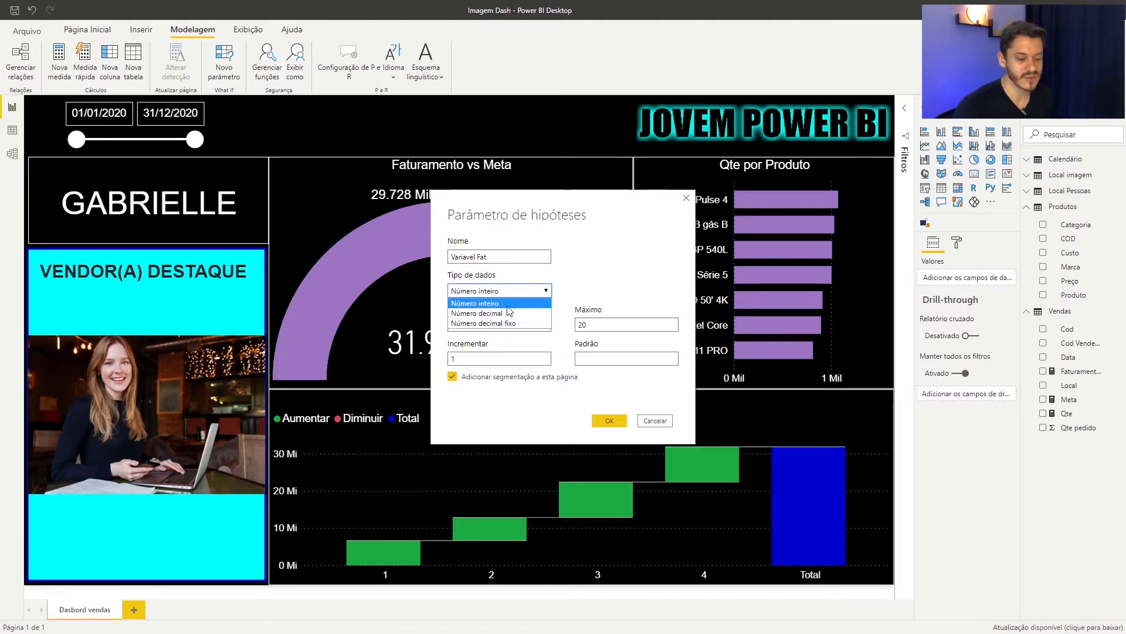
{"action": "left_click", "coordinate": [497, 315]}
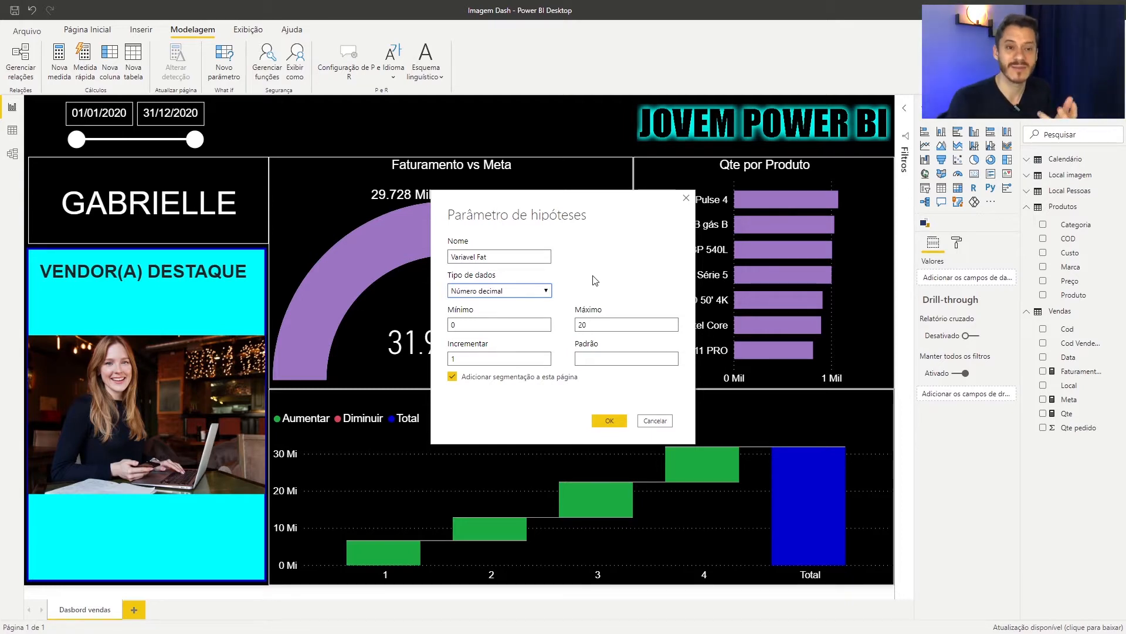
{"action": "left_click_drag", "start_coordinate": [473, 326], "coordinate": [443, 329]}
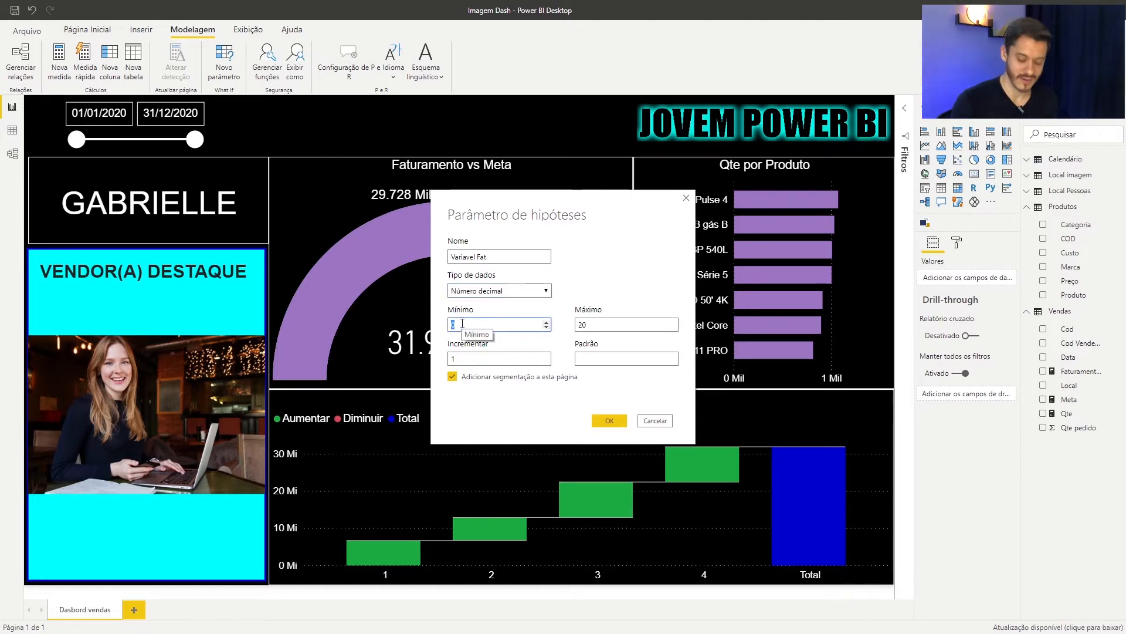
{"action": "type", "text": "-1"}
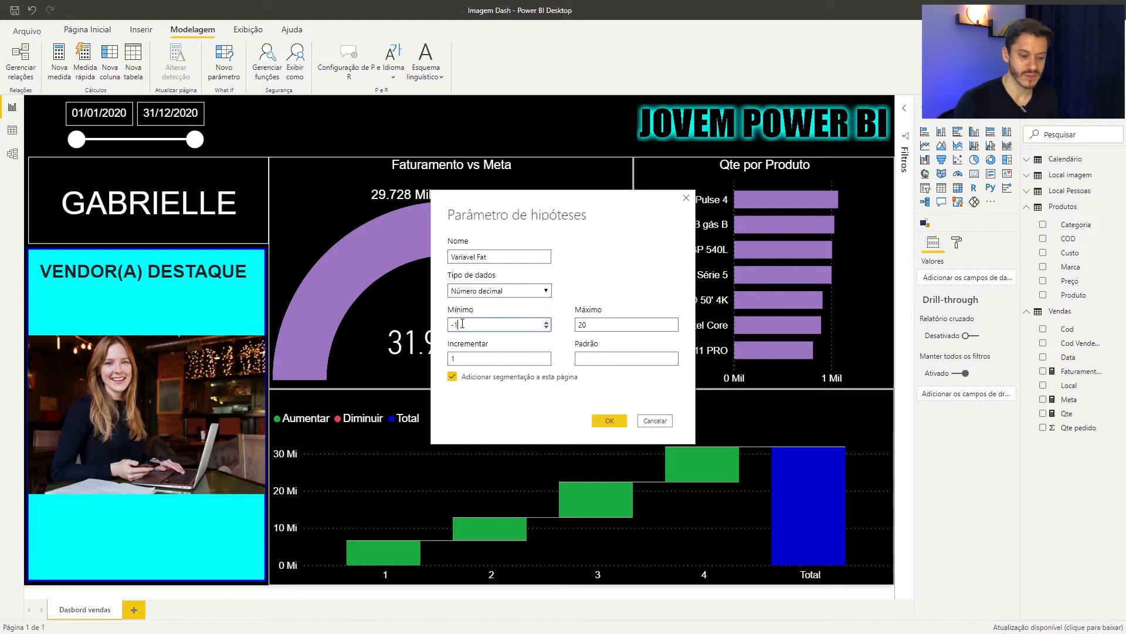
{"action": "left_click_drag", "start_coordinate": [462, 324], "coordinate": [442, 333]}
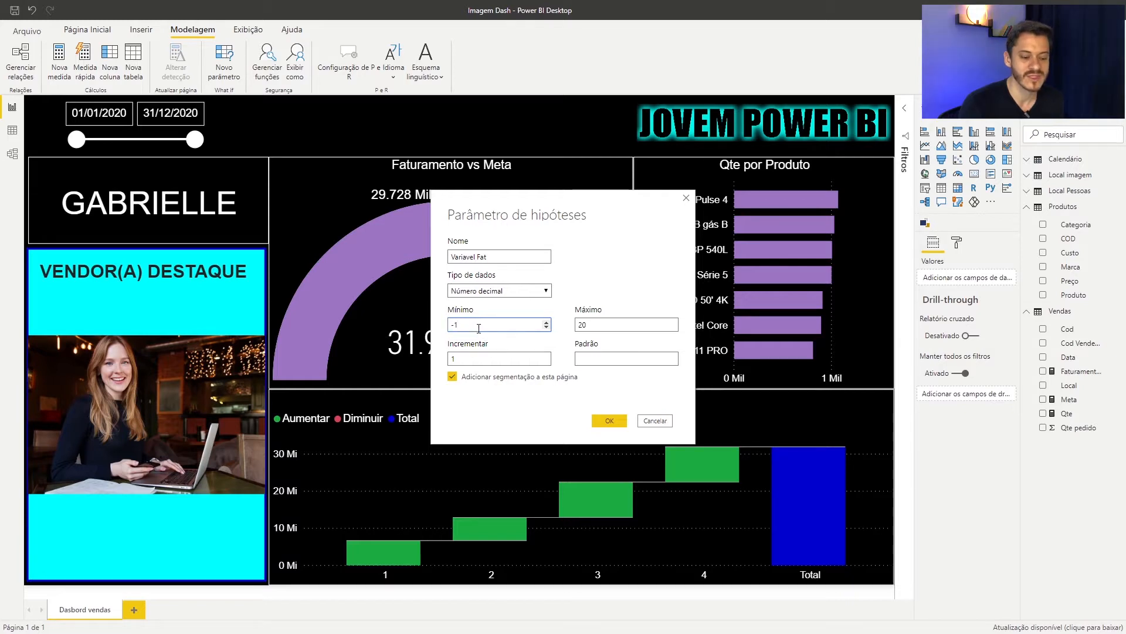
{"action": "double_click", "coordinate": [592, 327]}
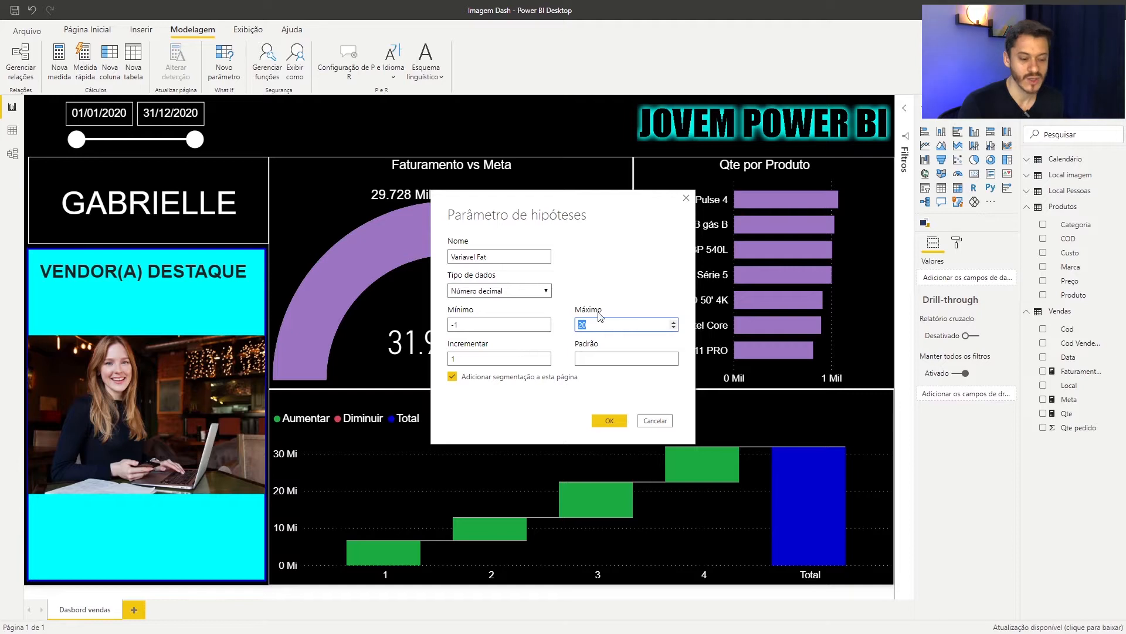
{"action": "type", "text": "1"}
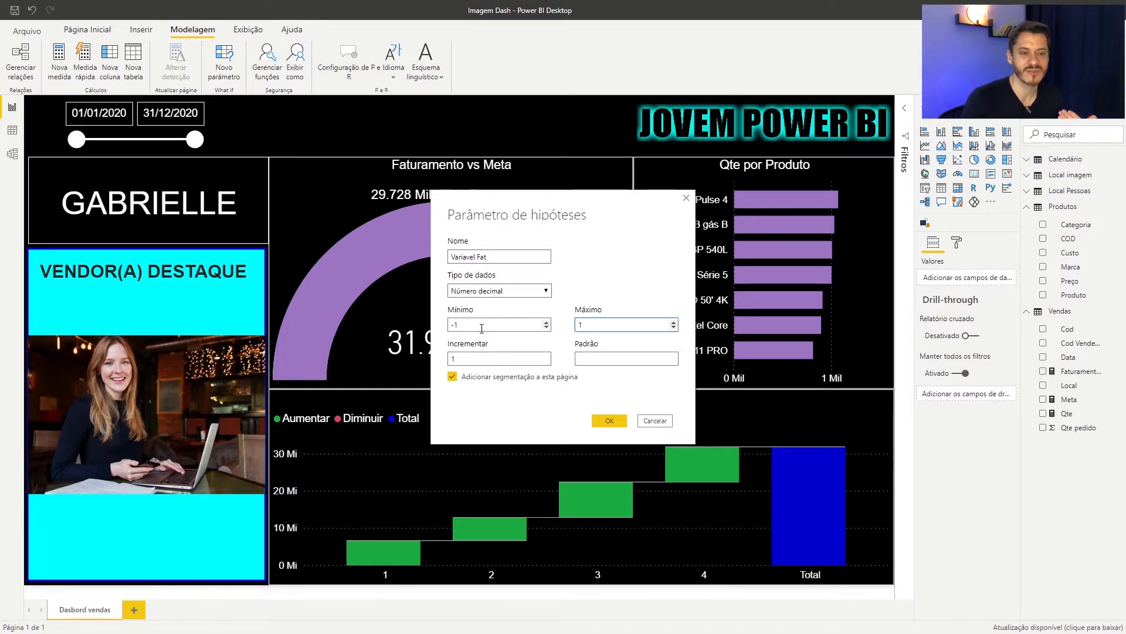
Step: Set the what-if parameter's increment to 0.05
{"action": "left_click", "coordinate": [469, 359]}
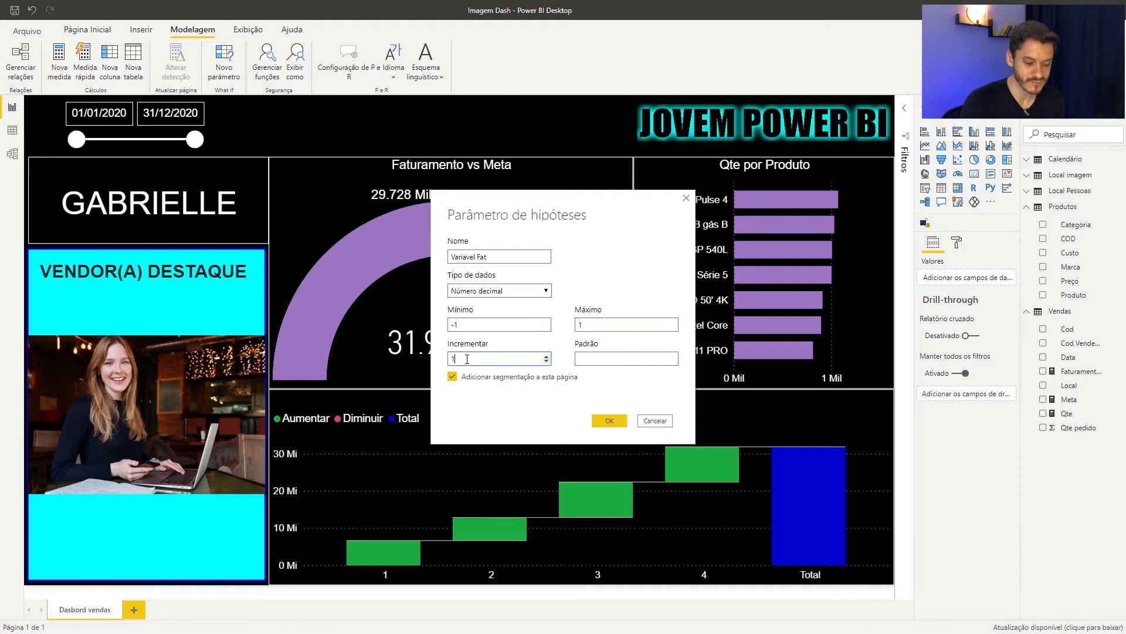
{"action": "key", "text": "BackSpace"}
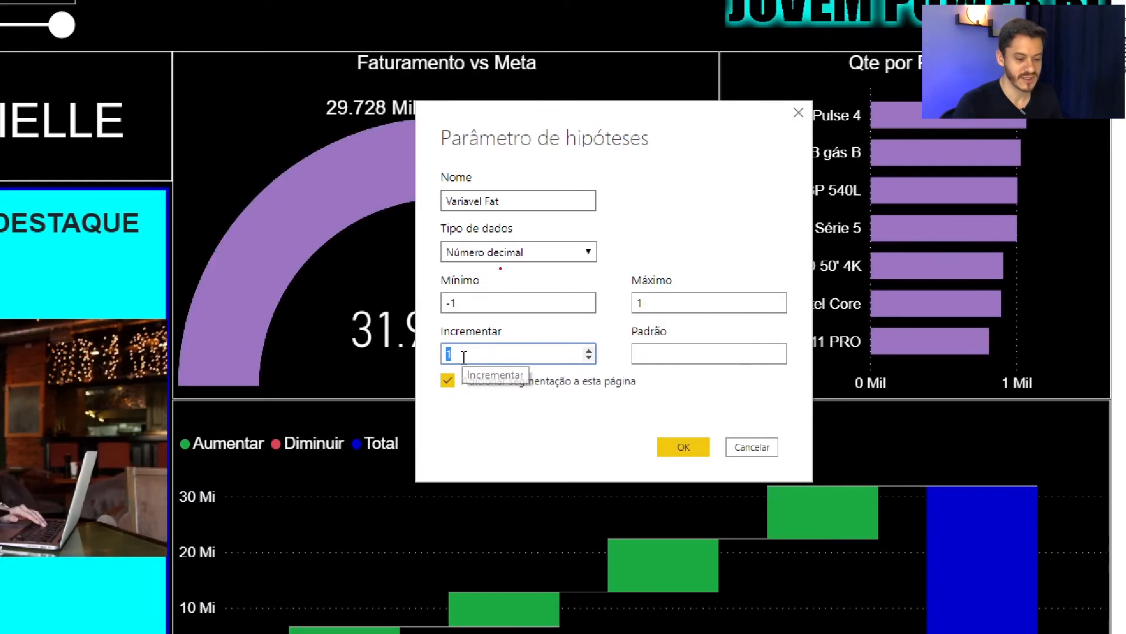
{"action": "mouse_move", "coordinate": [641, 185]}
{"action": "left_mouse_down"}
{"action": "mouse_move", "coordinate": [646, 209]}
{"action": "mouse_move", "coordinate": [734, 209]}
{"action": "left_mouse_up"}
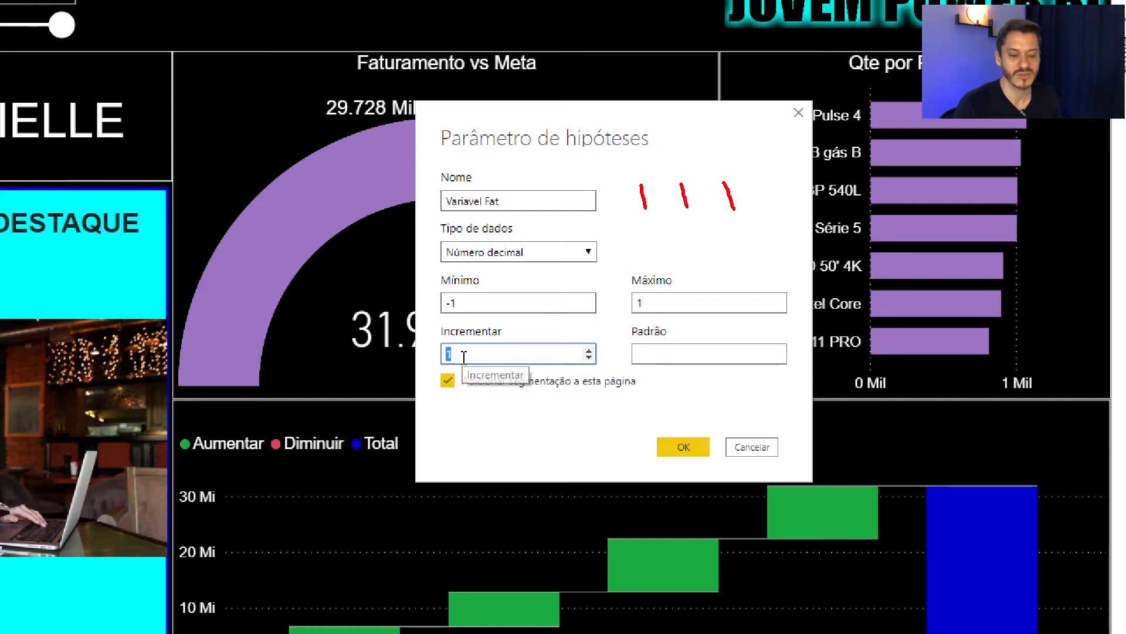
{"action": "mouse_move", "coordinate": [660, 250]}
{"action": "left_mouse_down"}
{"action": "mouse_move", "coordinate": [721, 241]}
{"action": "mouse_move", "coordinate": [670, 246]}
{"action": "left_mouse_up"}
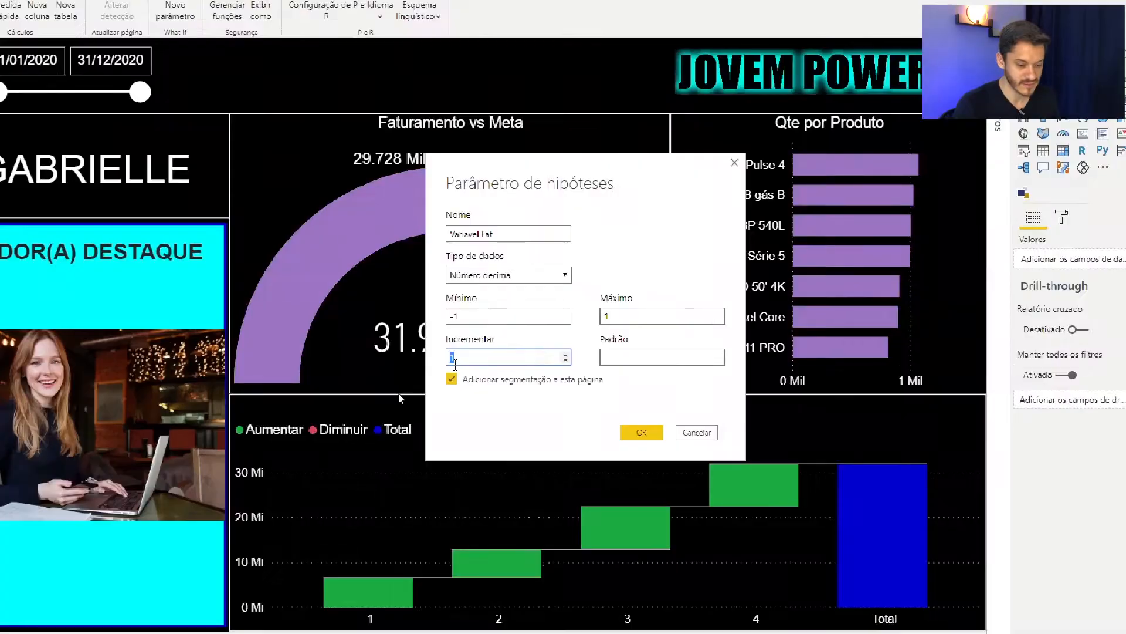
{"action": "left_click", "coordinate": [471, 359]}
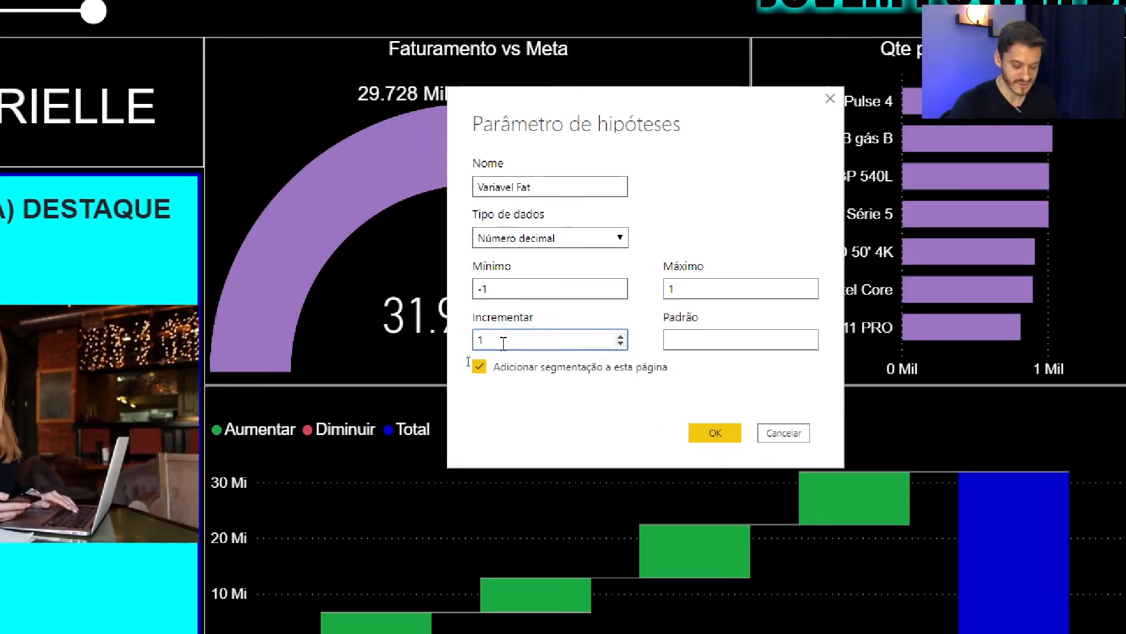
{"action": "key", "text": "BackSpace"}
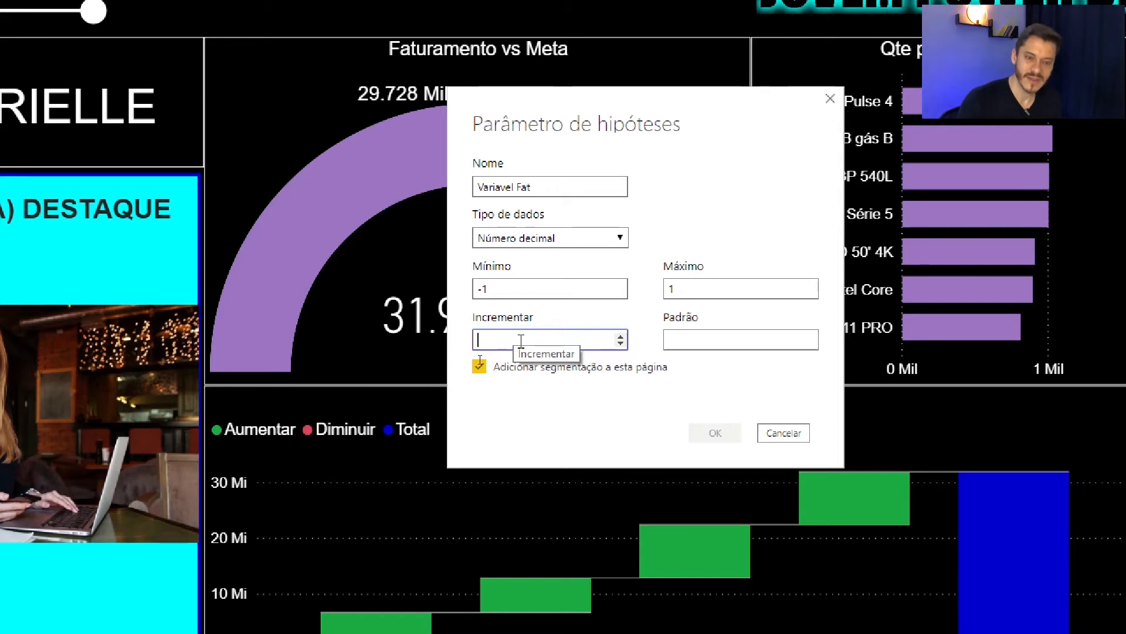
{"action": "type", "text": "0"}
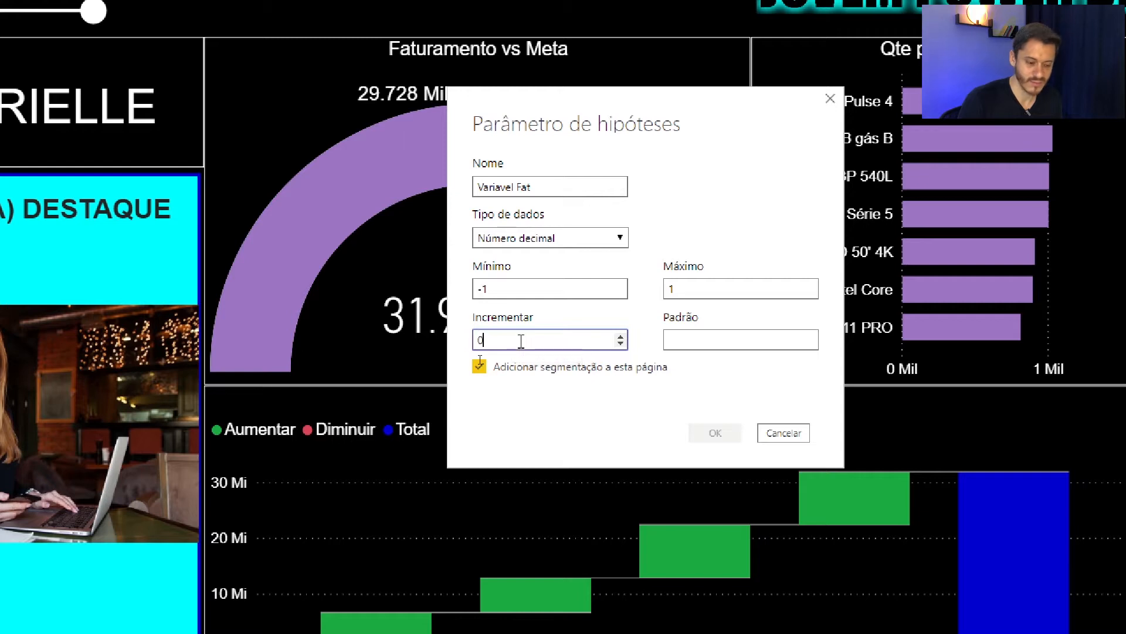
{"action": "type", "text": ".05"}
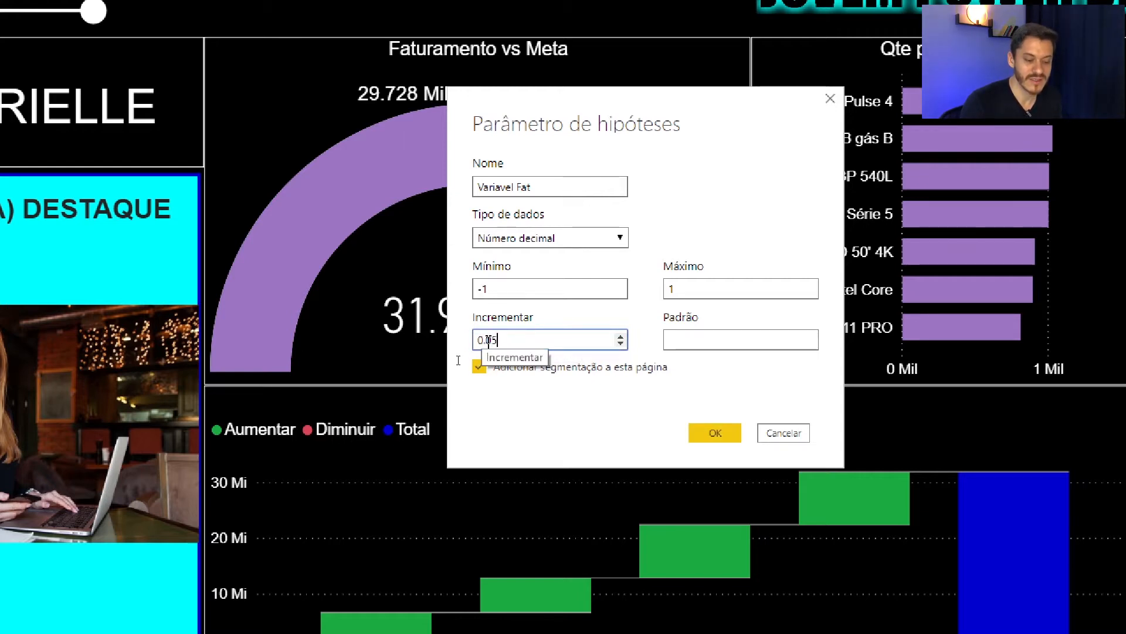
{"action": "key", "text": "BackSpace"}
{"action": "key", "text": "BackSpace"}
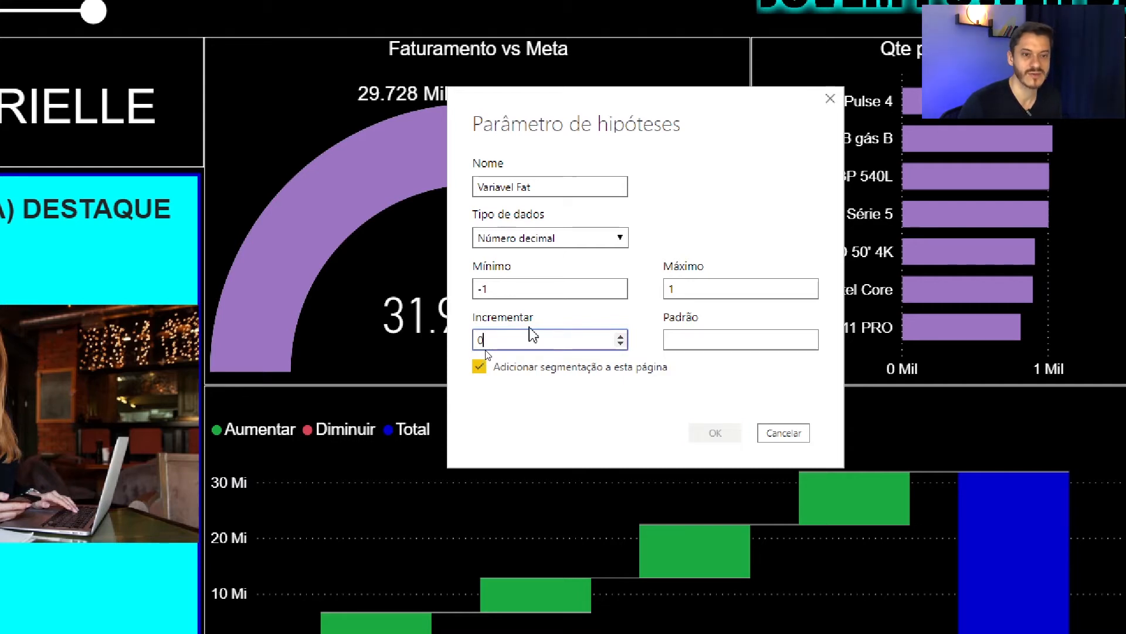
{"action": "type", "text": "."}
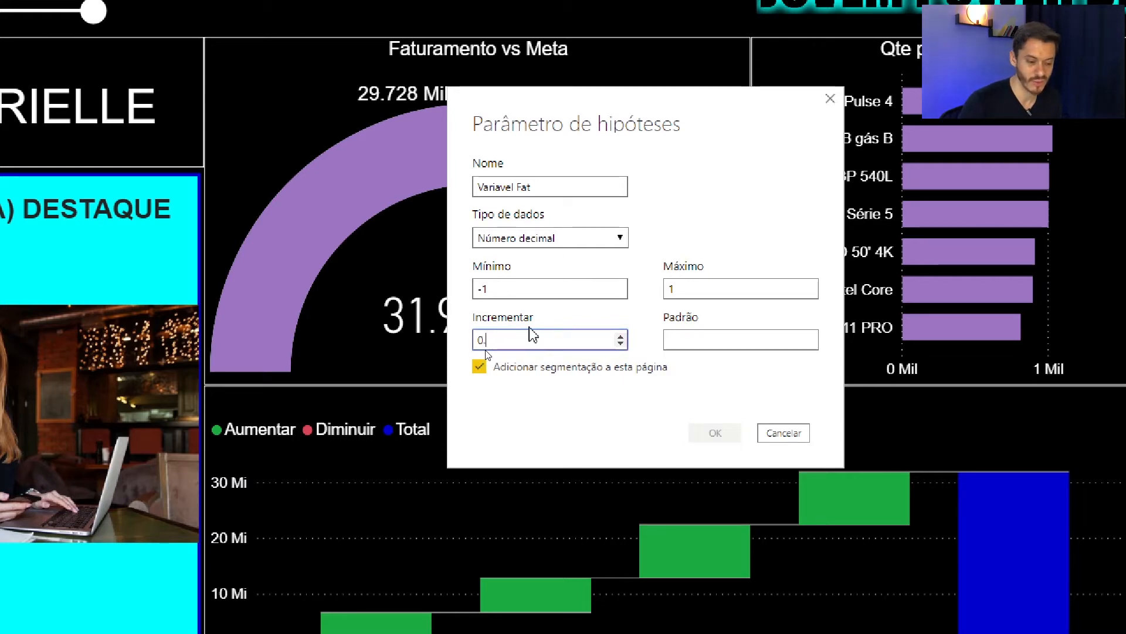
{"action": "type", "text": "05"}
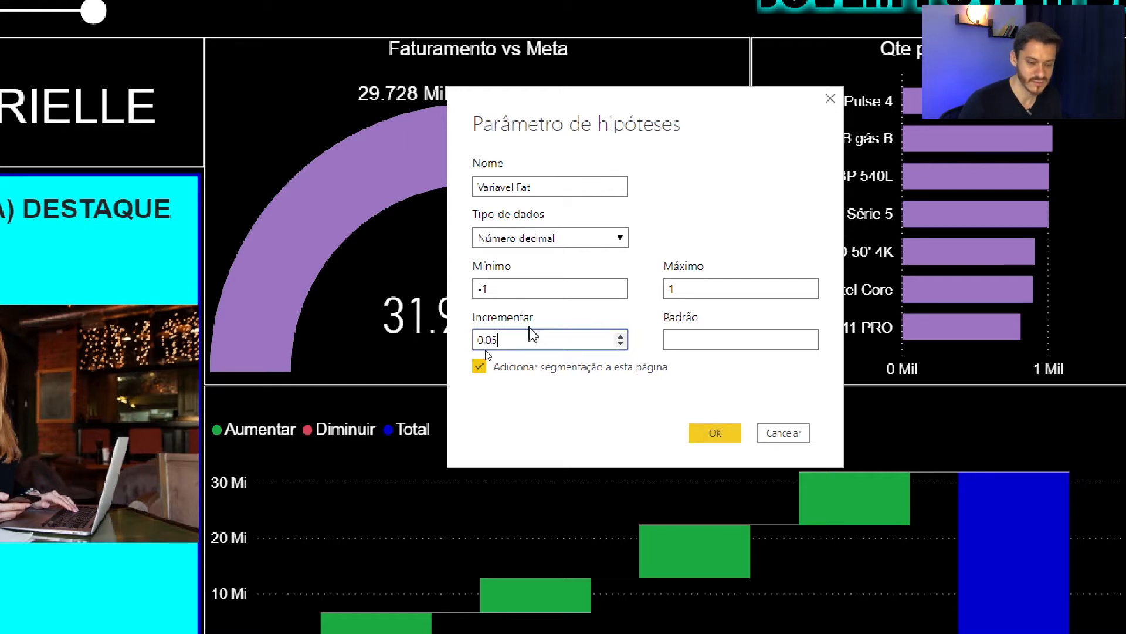
Step: Set the parameter's default value to 0 and create it with its slicer on the page
{"action": "left_click", "coordinate": [685, 340]}
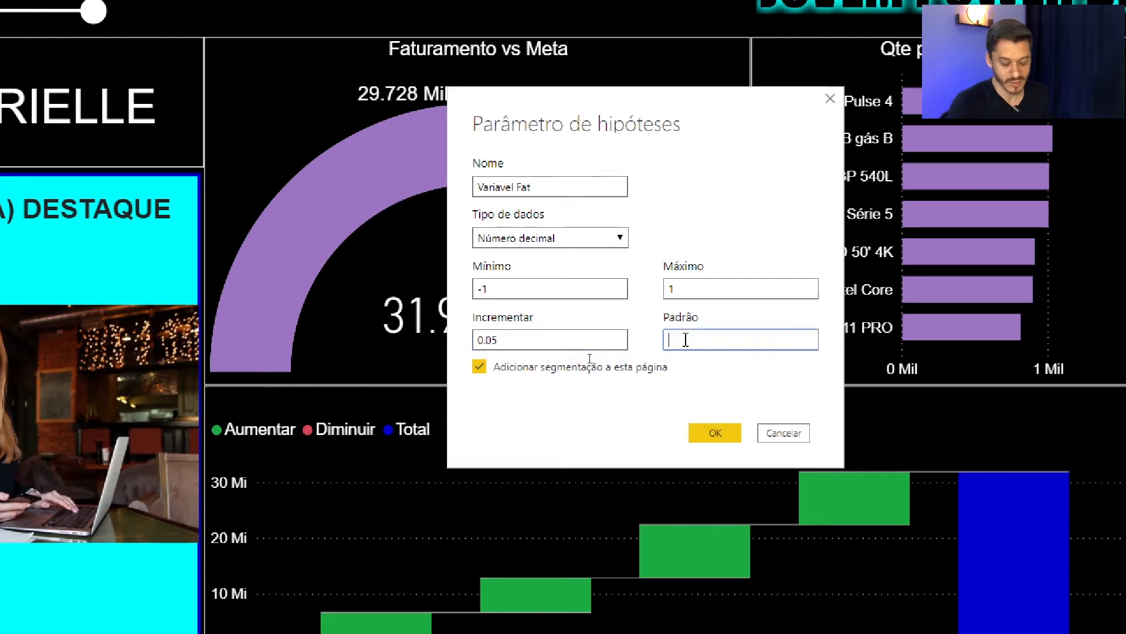
{"action": "type", "text": "0"}
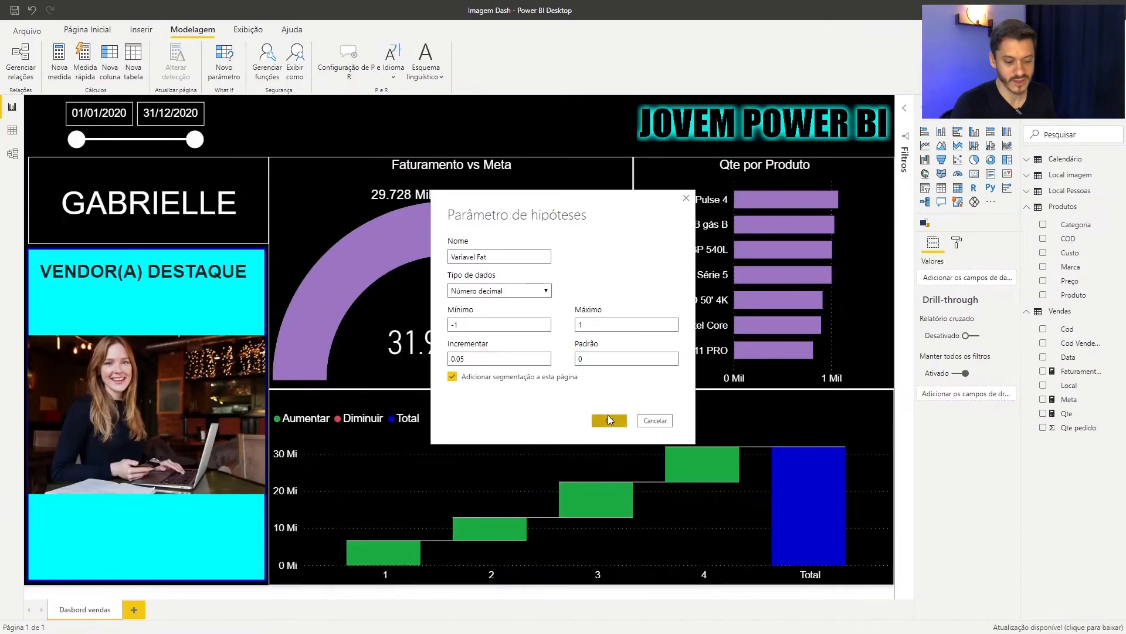
{"action": "left_click", "coordinate": [714, 433]}
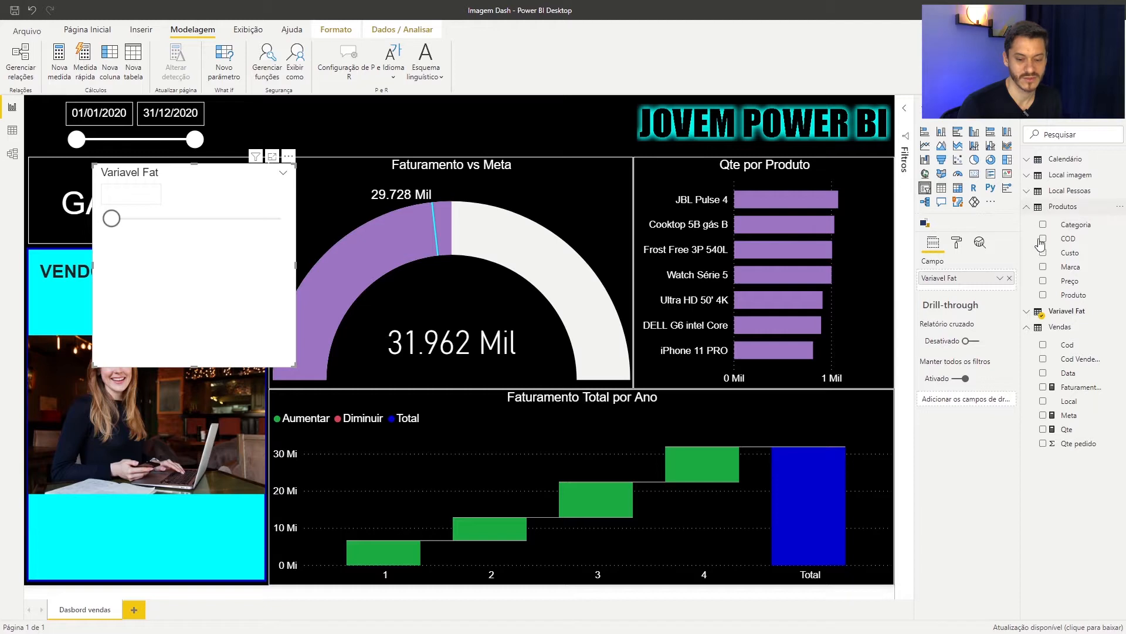
Step: Collapse the Produtos and Vendas tables and expand the Variavel Fat table to show its column and measure
{"action": "left_click", "coordinate": [1026, 206]}
{"action": "left_click", "coordinate": [1027, 238]}
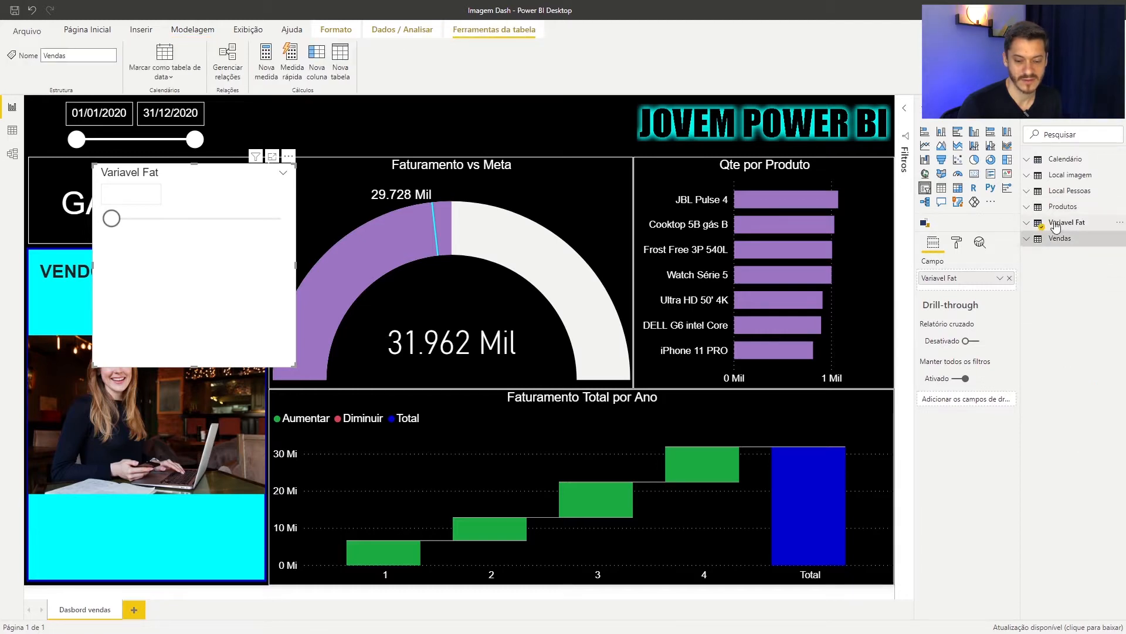
{"action": "left_click", "coordinate": [1056, 224]}
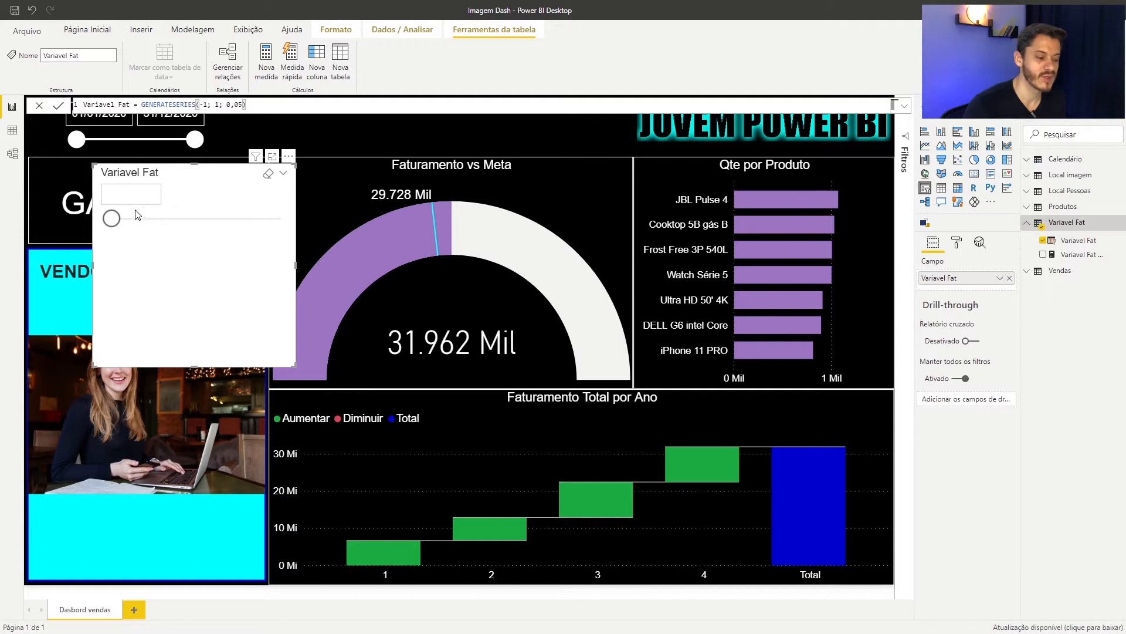
Step: Set the Variavel Fat slicer to -1,00, then move and resize it to fill the header space above the Faturamento vs Meta gauge
{"action": "mouse_move", "coordinate": [110, 220]}
{"action": "left_mouse_down"}
{"action": "mouse_move", "coordinate": [180, 226]}
{"action": "mouse_move", "coordinate": [111, 227]}
{"action": "left_mouse_up"}
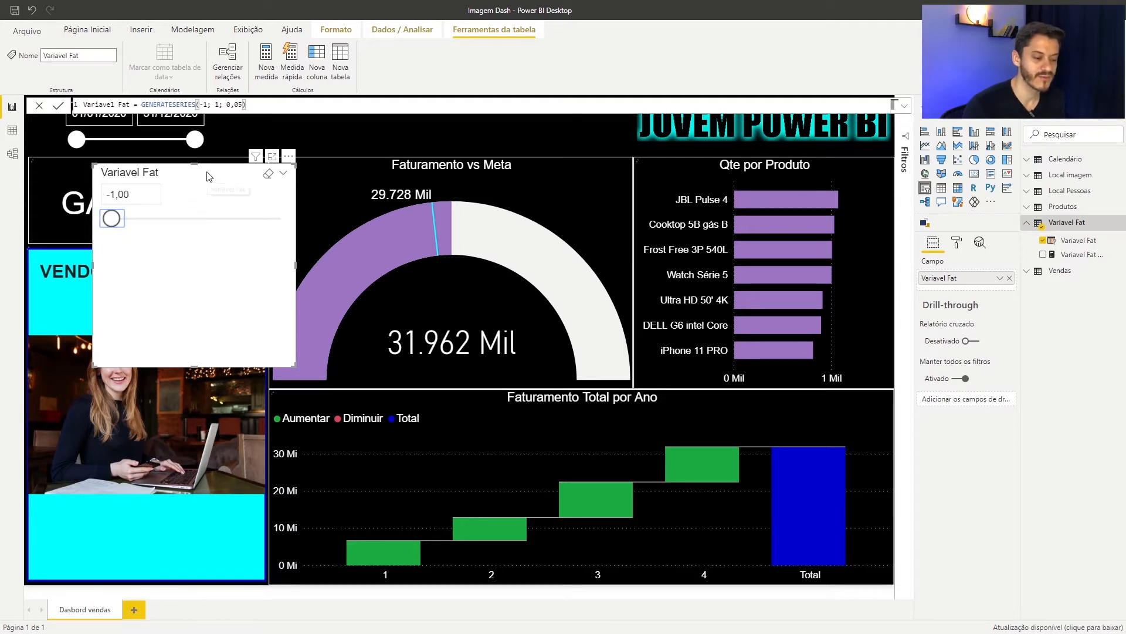
{"action": "left_click_drag", "start_coordinate": [212, 172], "coordinate": [385, 109]}
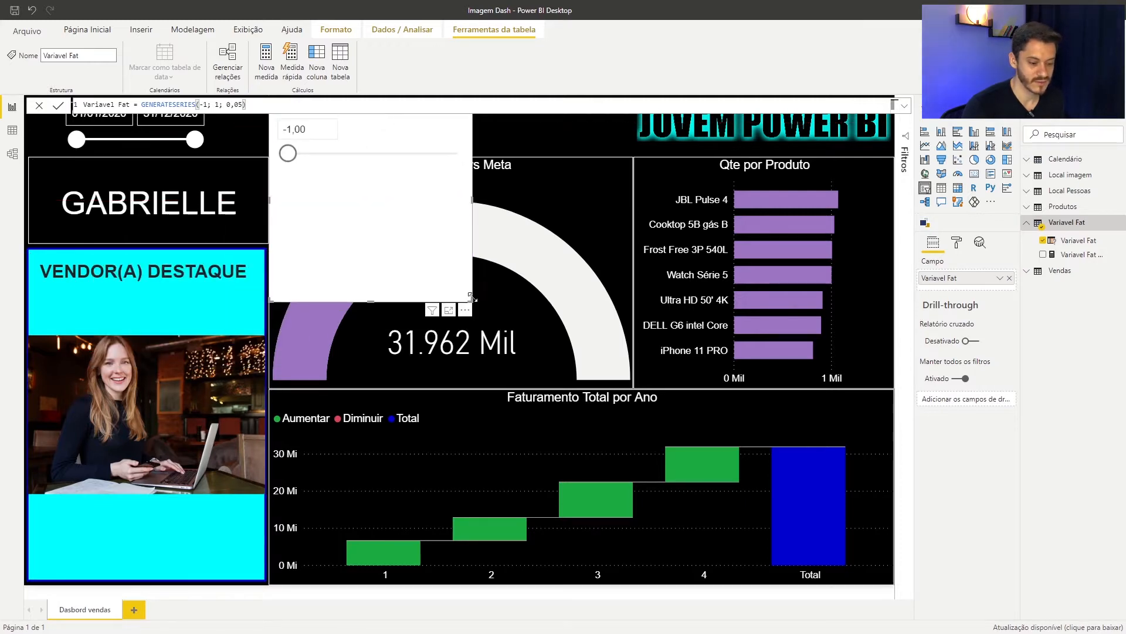
{"action": "left_click_drag", "start_coordinate": [468, 296], "coordinate": [627, 155]}
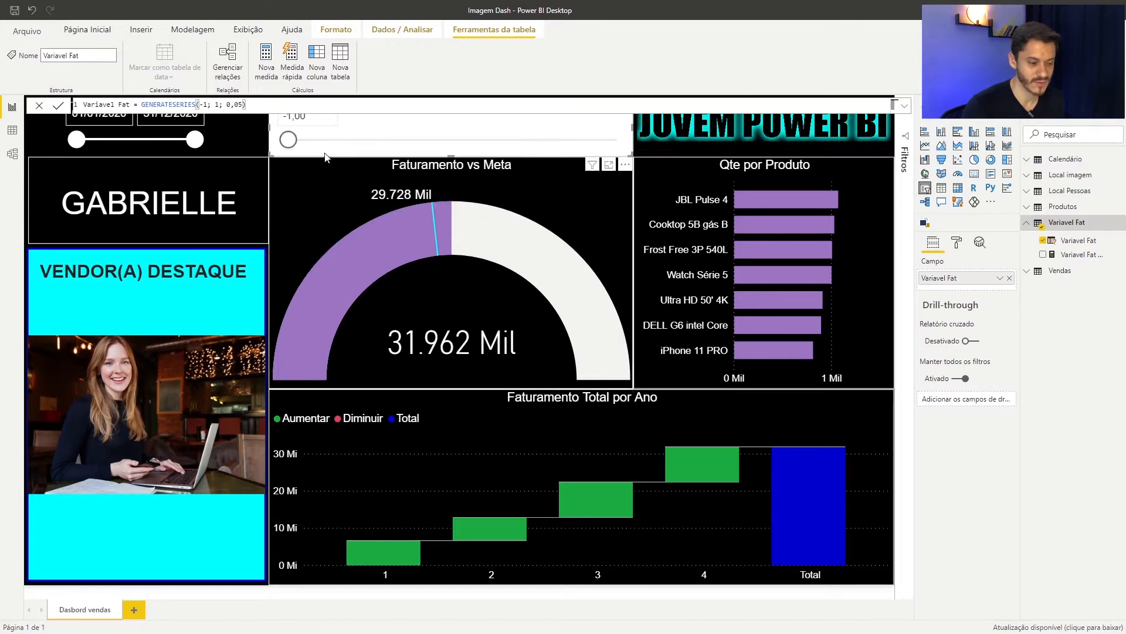
Step: Test the Variavel Fat slicer at 0,00 and -0,50, and leave it at -0,05
{"action": "left_click_drag", "start_coordinate": [288, 139], "coordinate": [458, 142]}
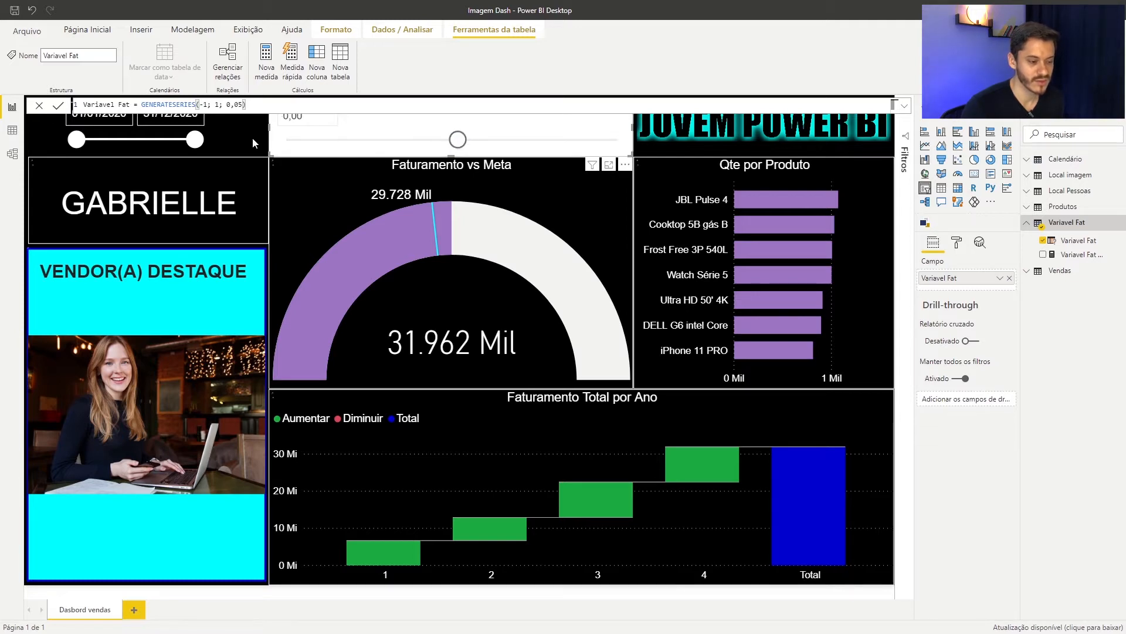
{"action": "left_click", "coordinate": [257, 136]}
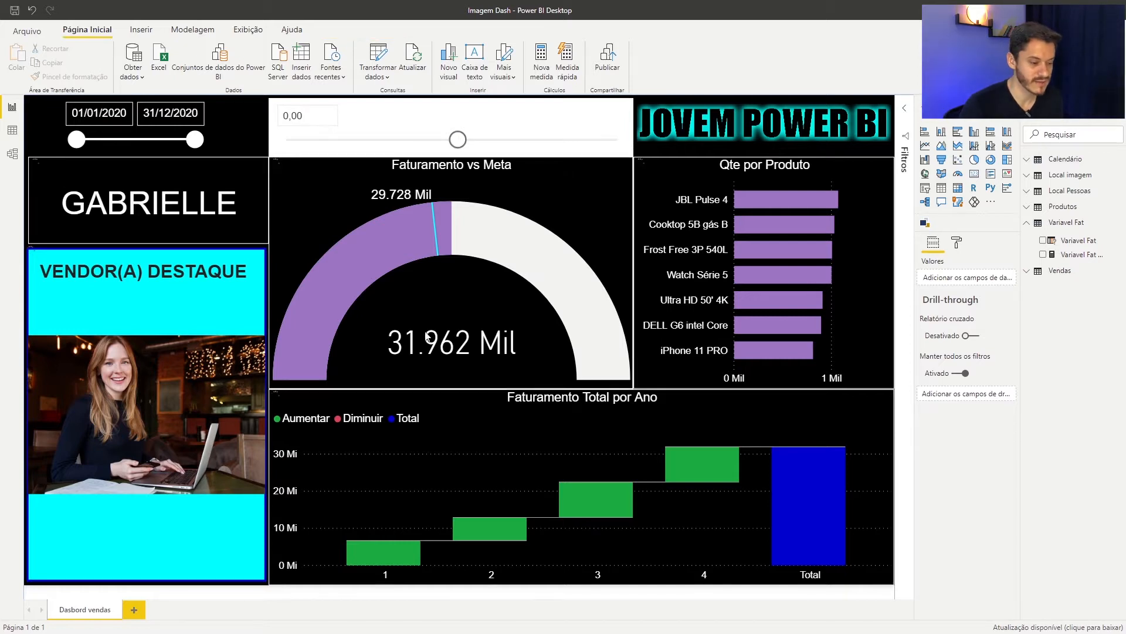
{"action": "left_click_drag", "start_coordinate": [458, 140], "coordinate": [371, 143]}
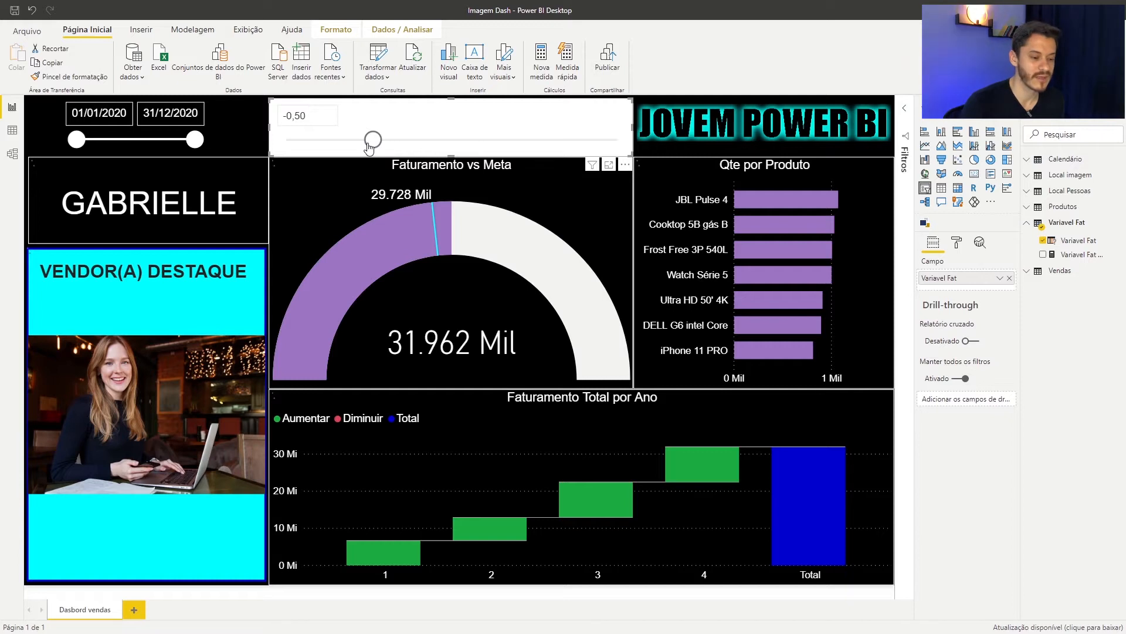
{"action": "left_click", "coordinate": [447, 141]}
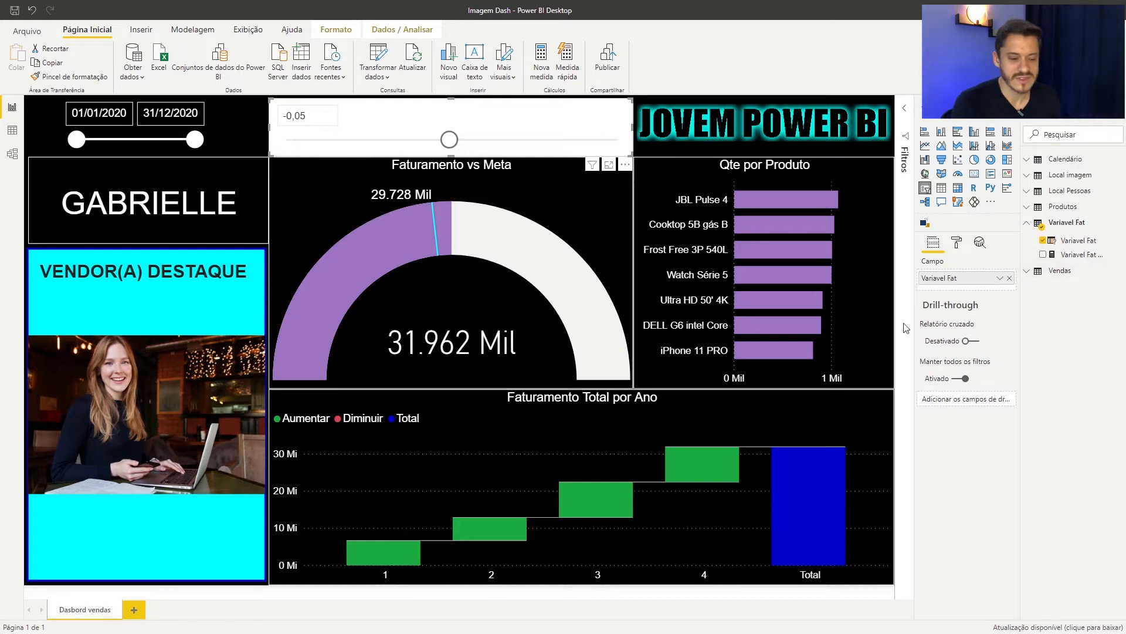
Step: Select the Faturamento vs Meta gauge and examine its value and target fields alongside the Variavel Fat parameter's fields
{"action": "left_click", "coordinate": [581, 193]}
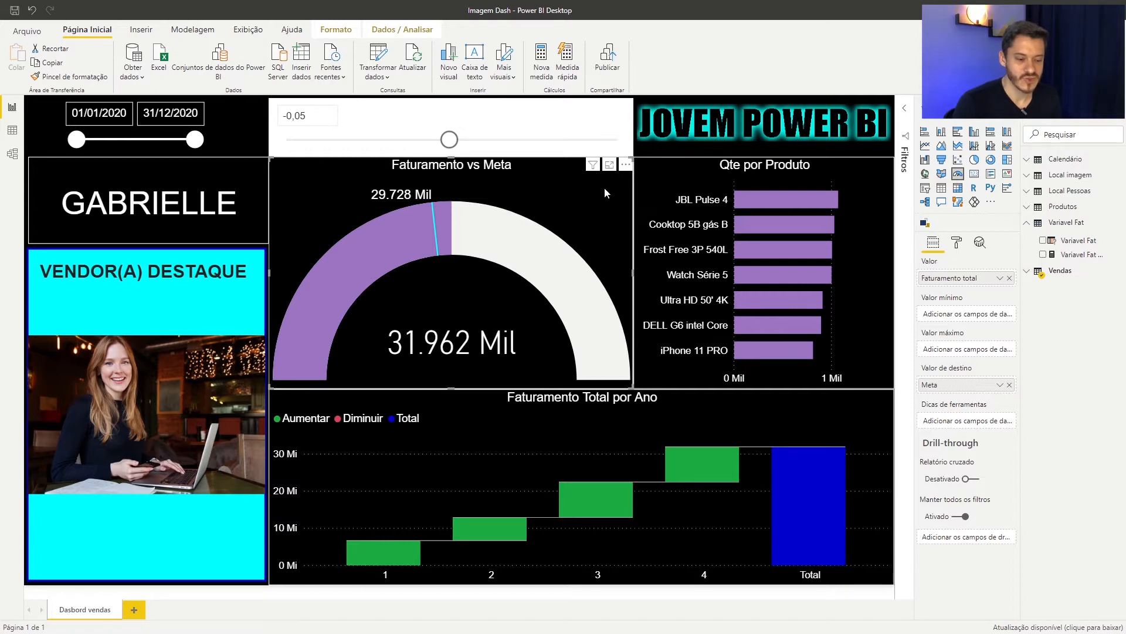
{"action": "mouse_move", "coordinate": [666, 165]}
{"action": "left_mouse_down"}
{"action": "mouse_move", "coordinate": [600, 207]}
{"action": "mouse_move", "coordinate": [624, 218]}
{"action": "left_mouse_up"}
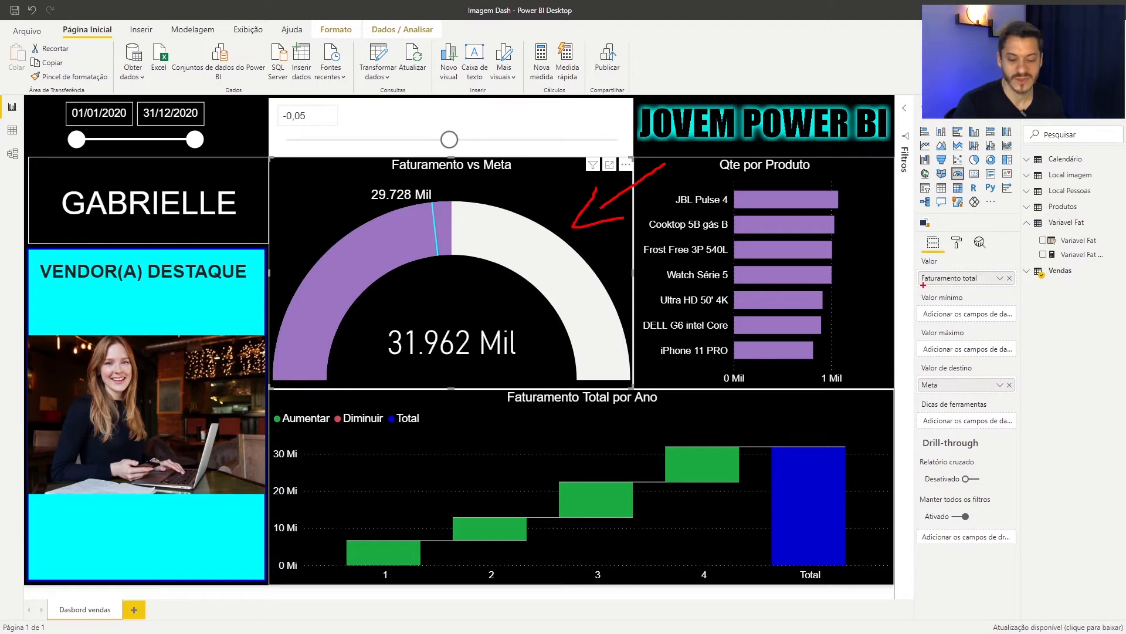
{"action": "left_click_drag", "start_coordinate": [923, 285], "coordinate": [990, 285]}
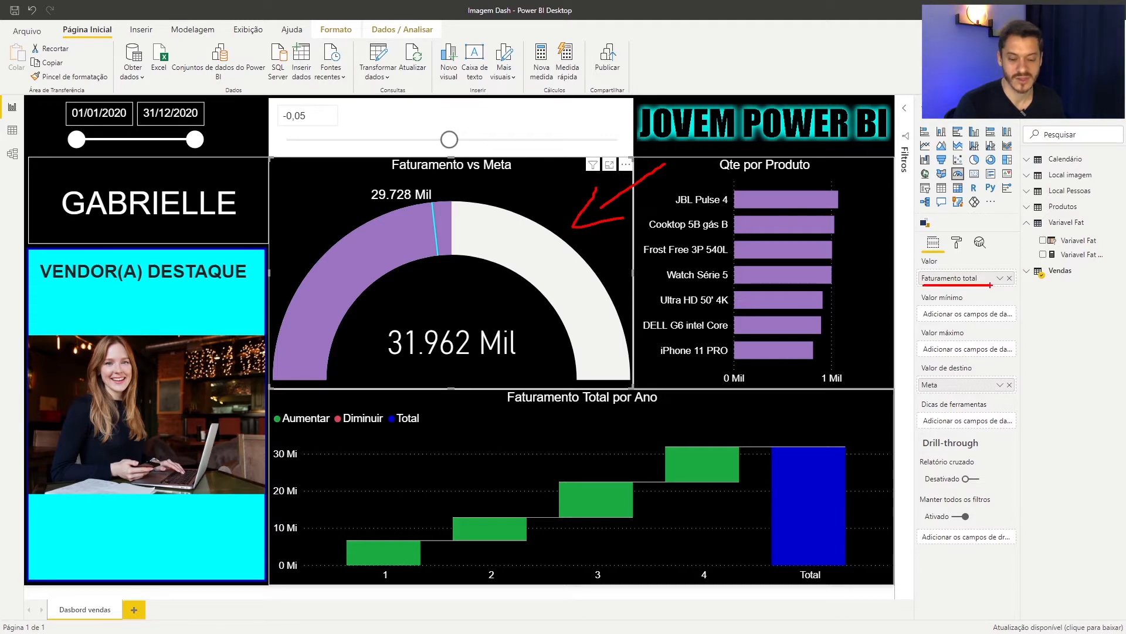
{"action": "left_click_drag", "start_coordinate": [923, 390], "coordinate": [947, 388]}
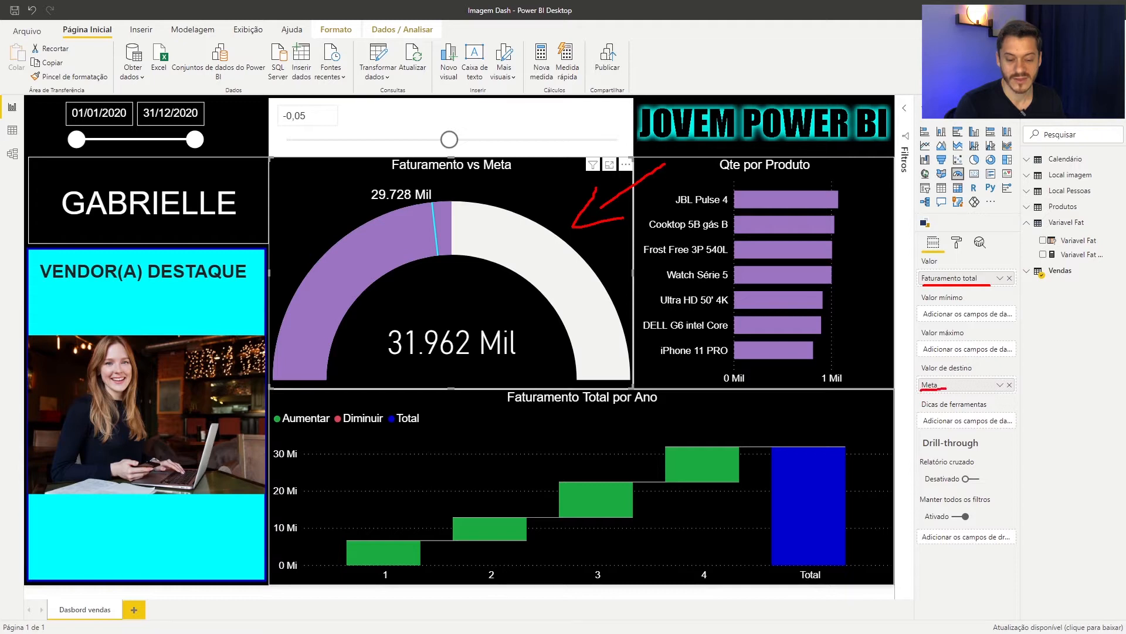
{"action": "left_click_drag", "start_coordinate": [927, 287], "coordinate": [976, 286]}
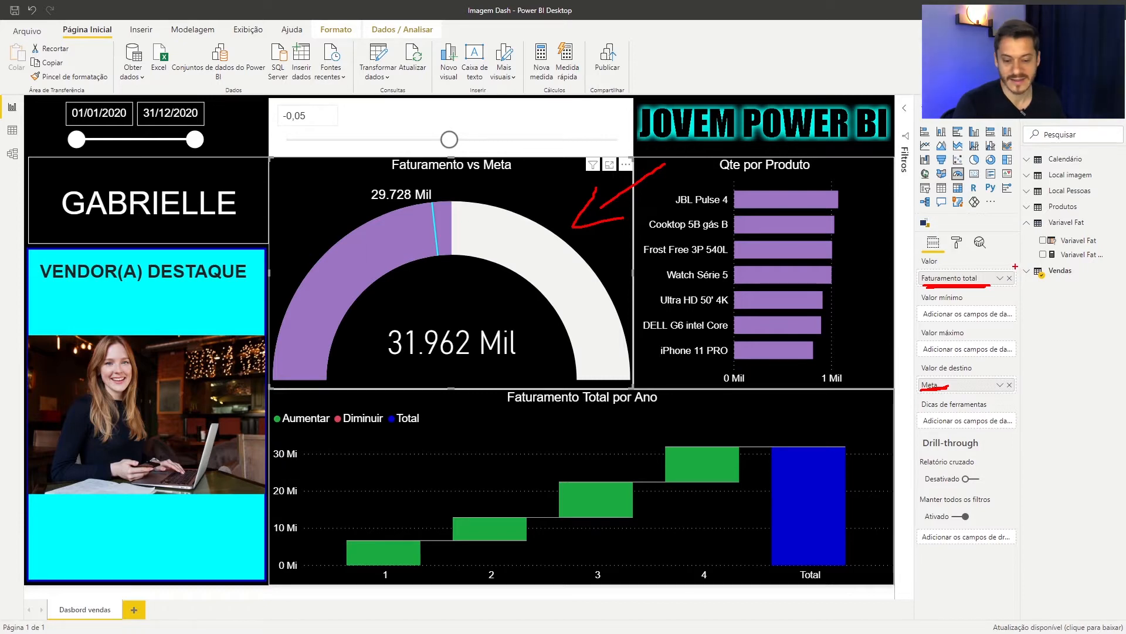
{"action": "key", "text": "Escape"}
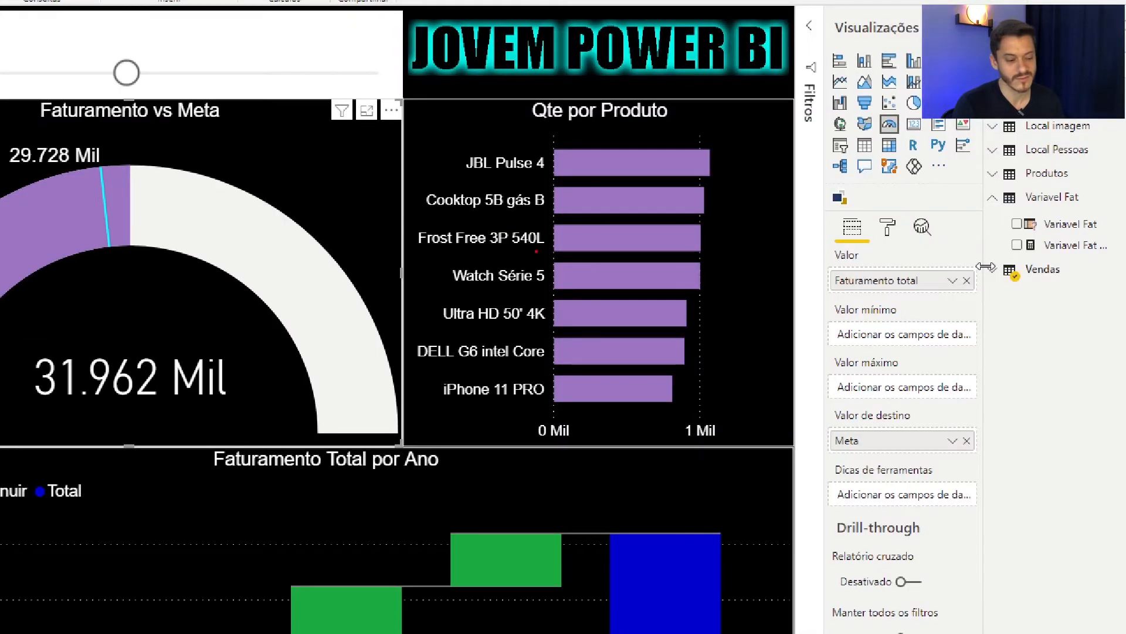
{"action": "mouse_move", "coordinate": [423, 188]}
{"action": "left_mouse_down"}
{"action": "mouse_move", "coordinate": [367, 215]}
{"action": "mouse_move", "coordinate": [402, 216]}
{"action": "left_mouse_up"}
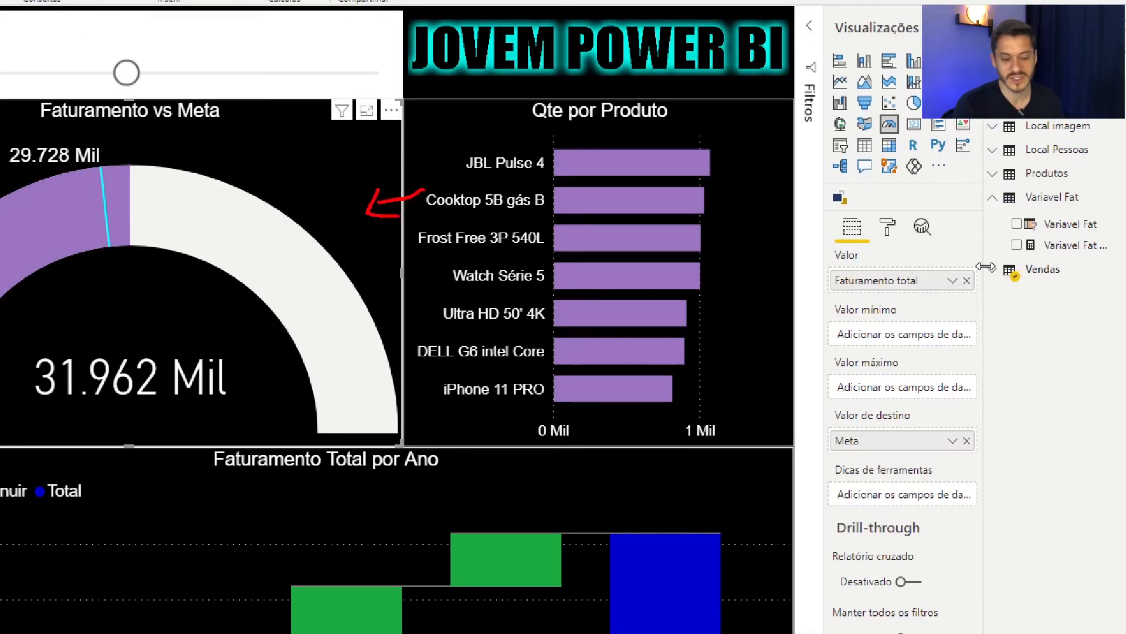
{"action": "left_click_drag", "start_coordinate": [969, 235], "coordinate": [989, 231]}
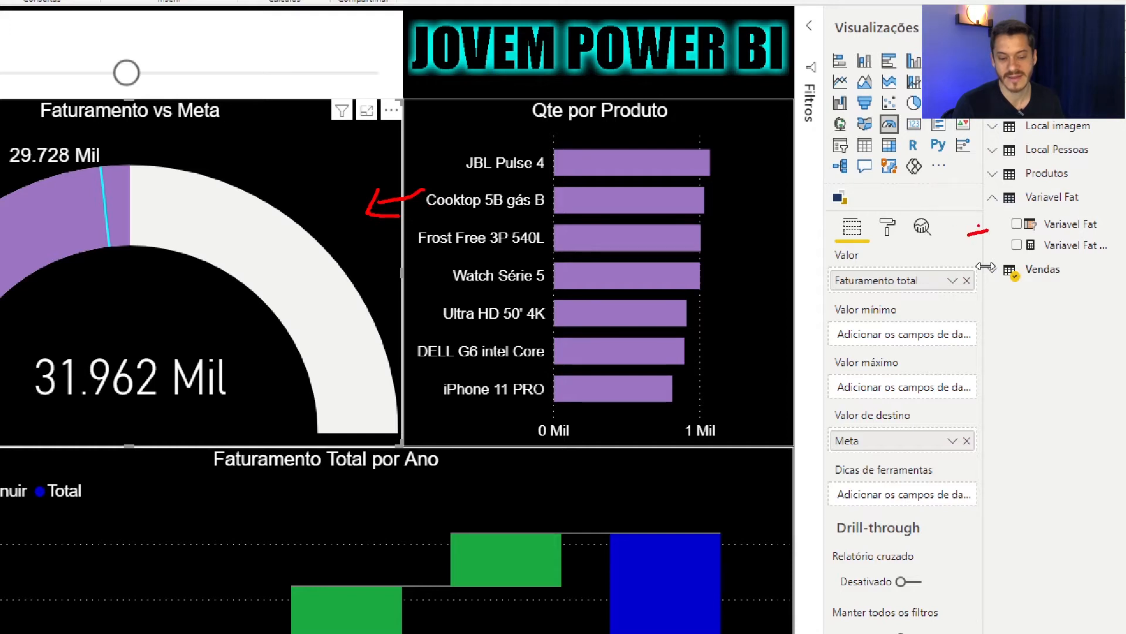
{"action": "mouse_move", "coordinate": [988, 189]}
{"action": "left_mouse_down"}
{"action": "mouse_move", "coordinate": [1119, 267]}
{"action": "mouse_move", "coordinate": [1117, 257]}
{"action": "left_mouse_up"}
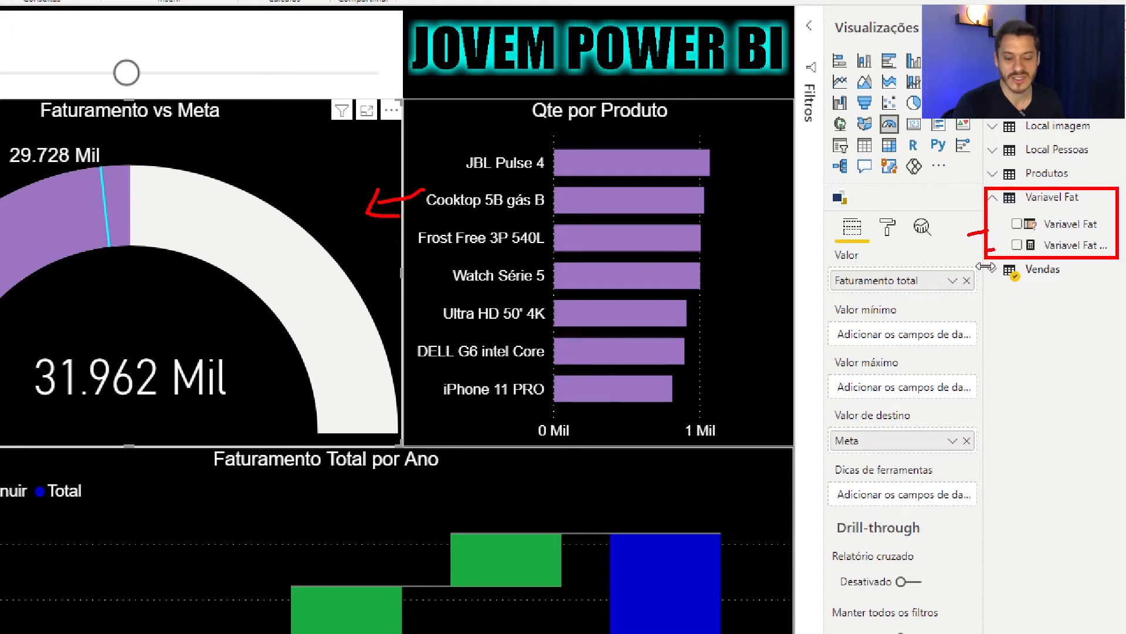
{"action": "left_click_drag", "start_coordinate": [996, 245], "coordinate": [1011, 245]}
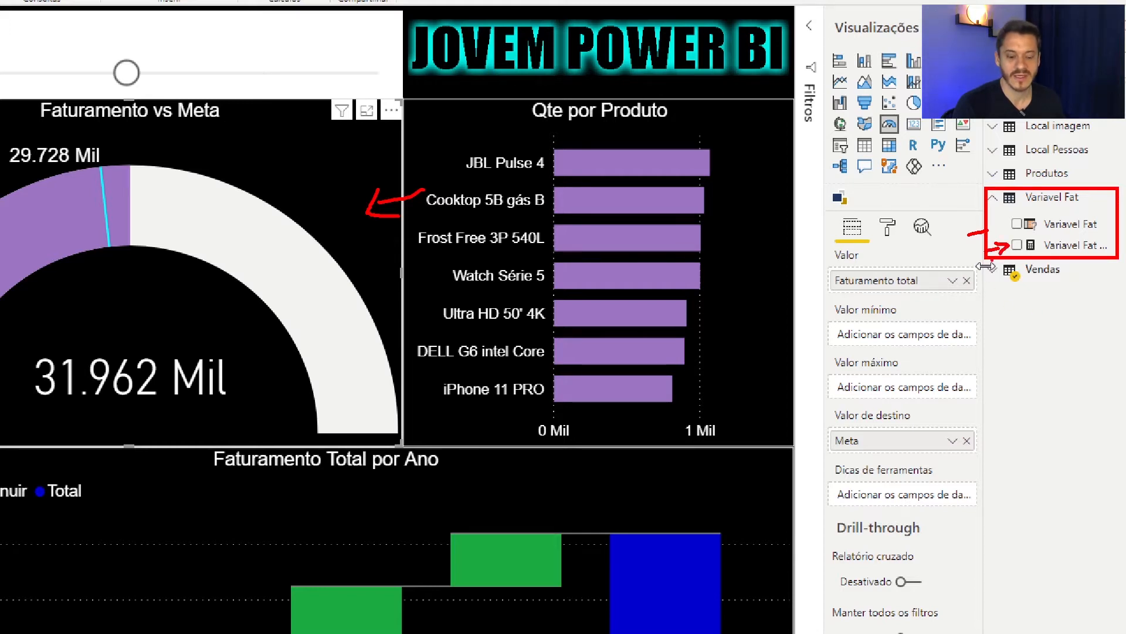
{"action": "mouse_move", "coordinate": [293, 144]}
{"action": "left_mouse_down"}
{"action": "mouse_move", "coordinate": [302, 155]}
{"action": "mouse_move", "coordinate": [280, 175]}
{"action": "mouse_move", "coordinate": [333, 161]}
{"action": "left_mouse_up"}
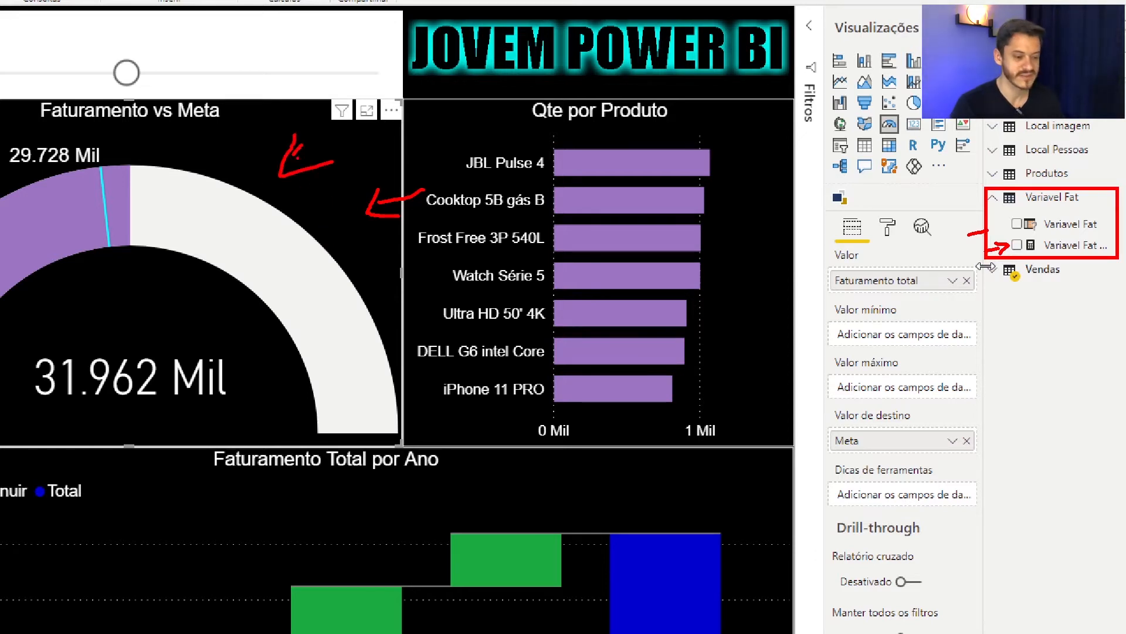
{"action": "key", "text": "Escape"}
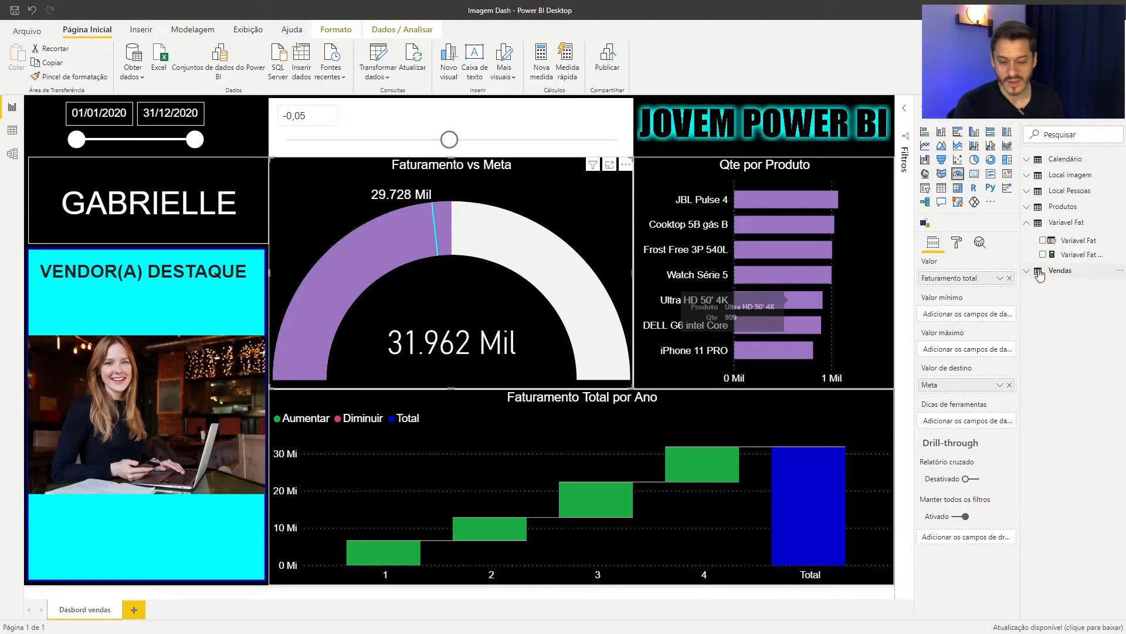
Step: Examine the formula of the Variavel Fat Valor measure, then collapse its table and deselect the gauge
{"action": "left_click", "coordinate": [1067, 254]}
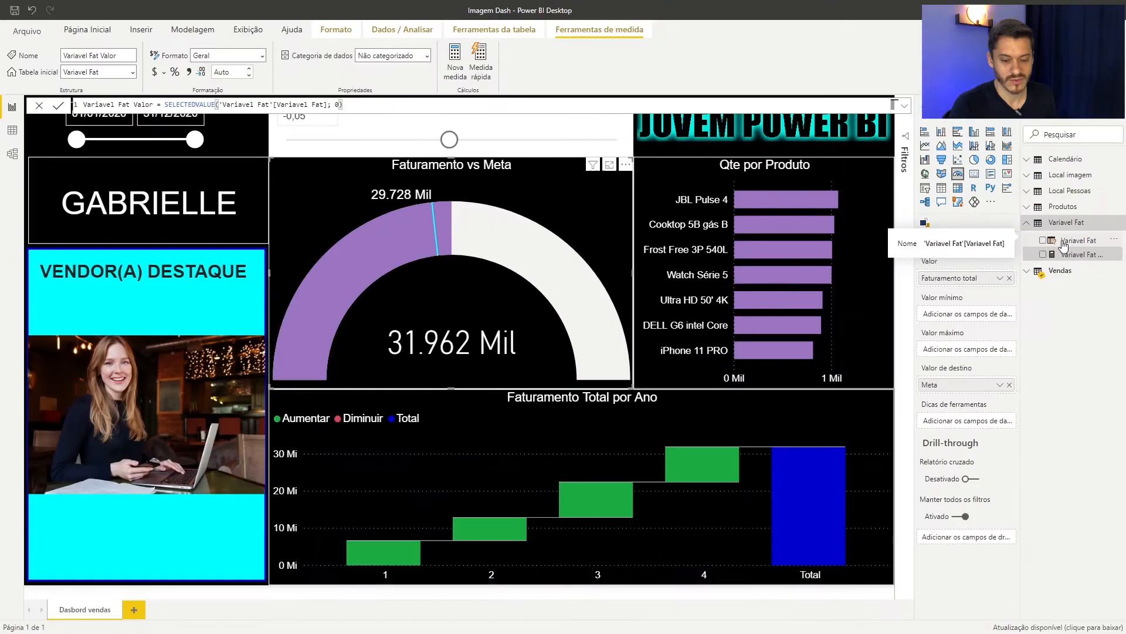
{"action": "left_click", "coordinate": [1036, 223]}
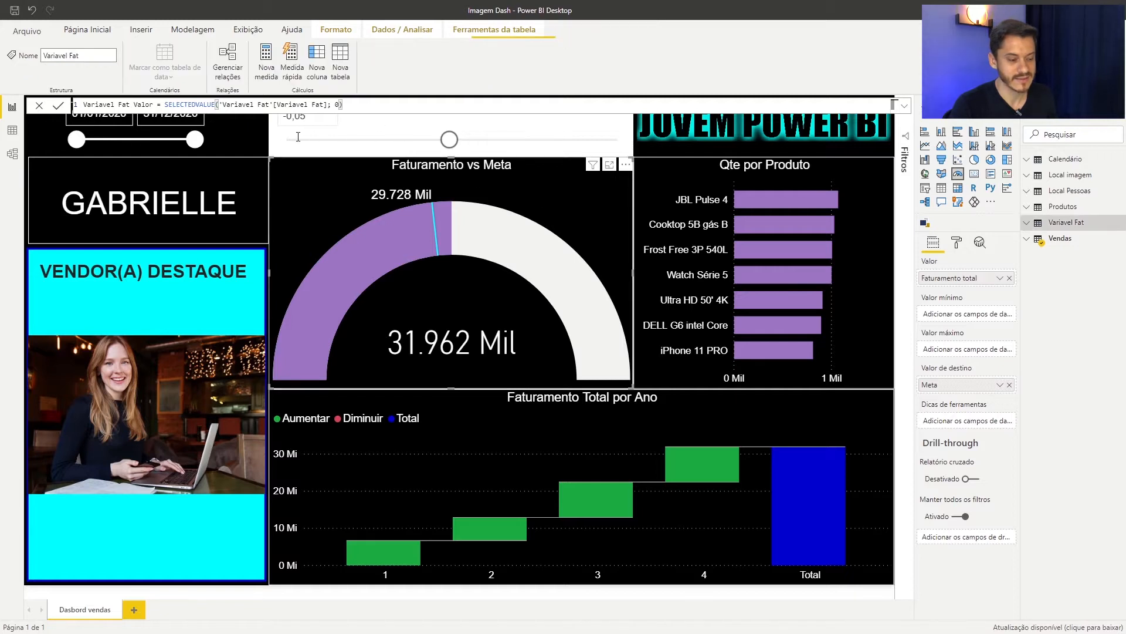
{"action": "left_click", "coordinate": [249, 138]}
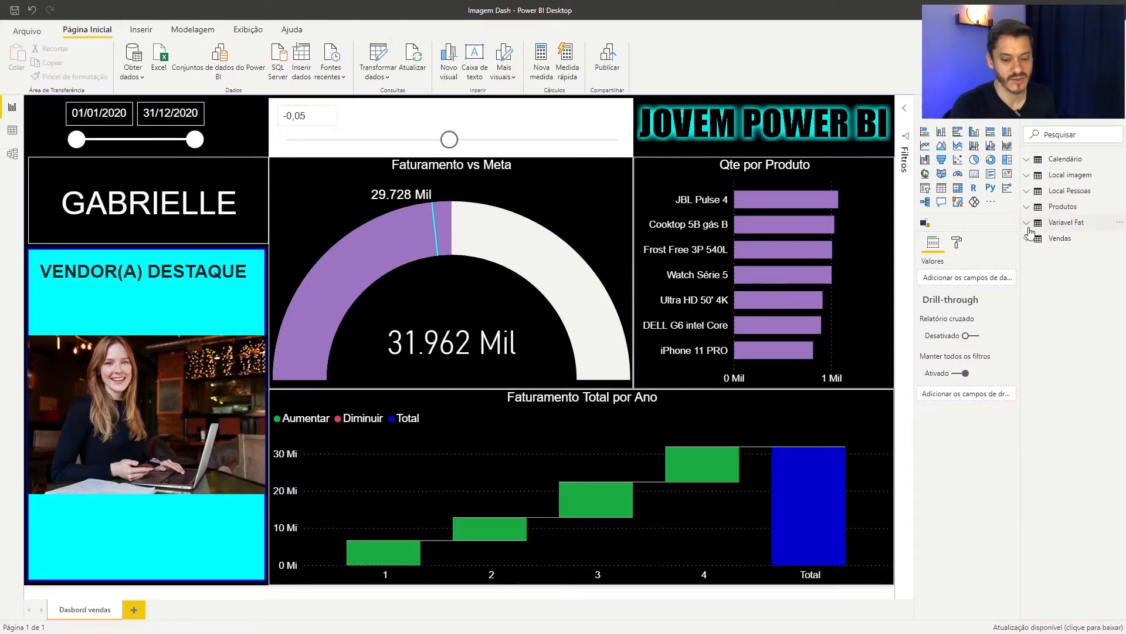
Step: Format the Variavel Fat column as a percentage and set its slicer to 0,00%
{"action": "left_click", "coordinate": [1055, 222]}
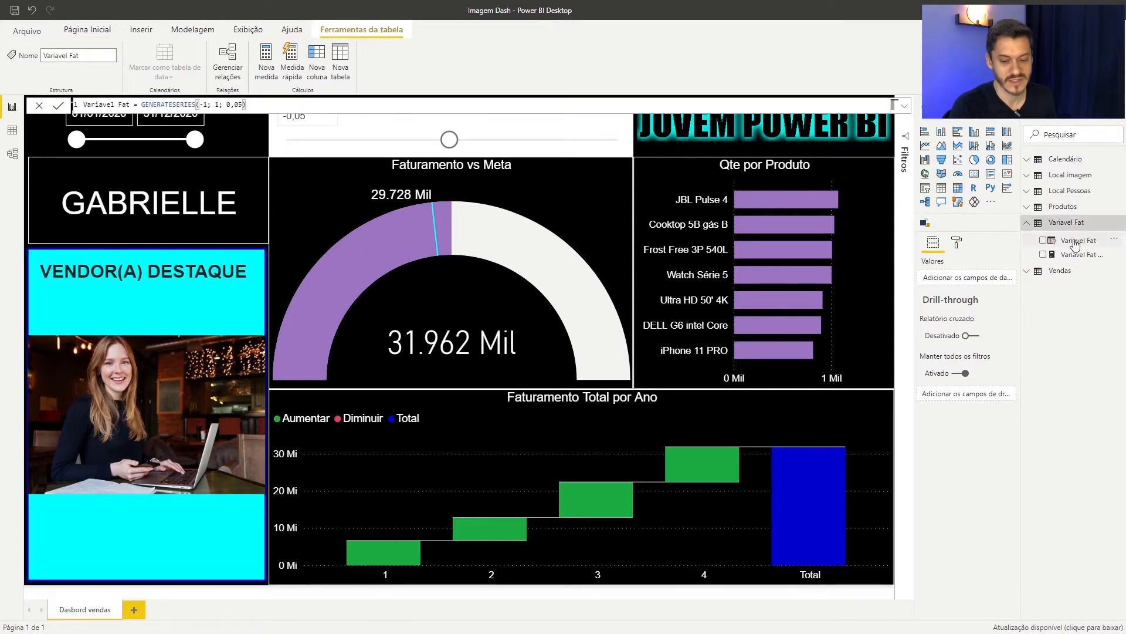
{"action": "left_click", "coordinate": [1075, 242]}
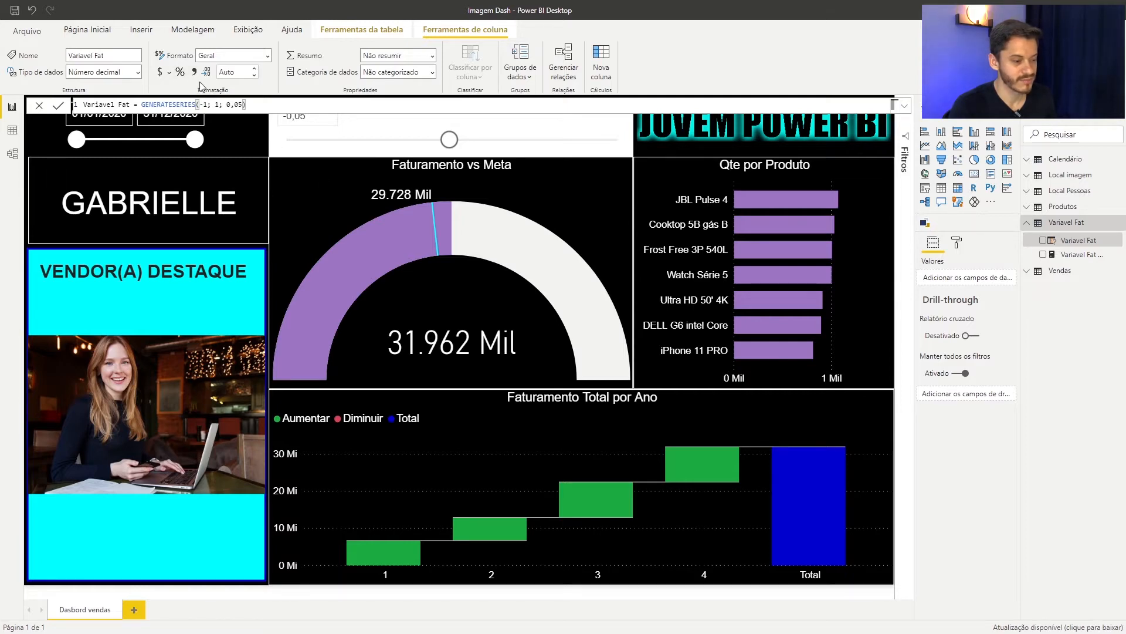
{"action": "left_click", "coordinate": [181, 74]}
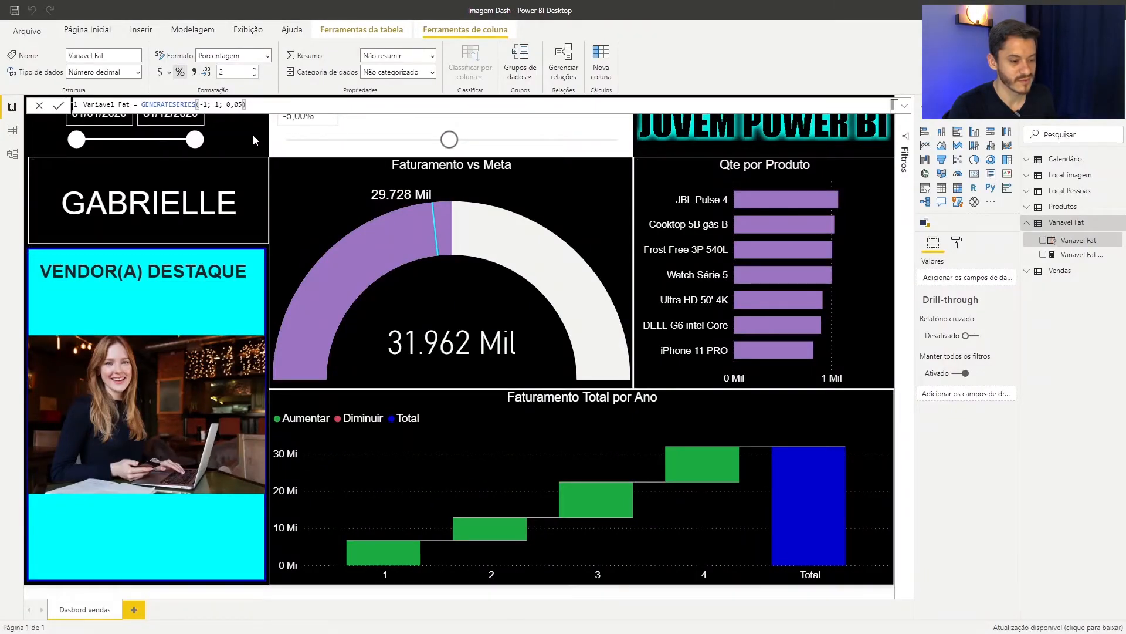
{"action": "left_click", "coordinate": [256, 130]}
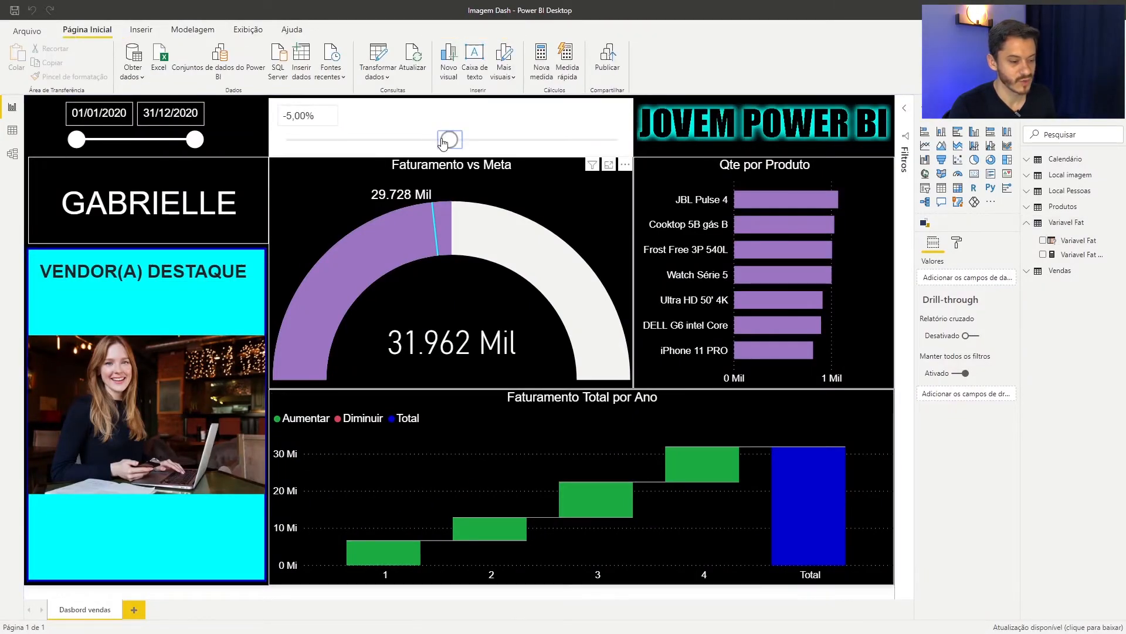
{"action": "left_click_drag", "start_coordinate": [443, 144], "coordinate": [458, 141]}
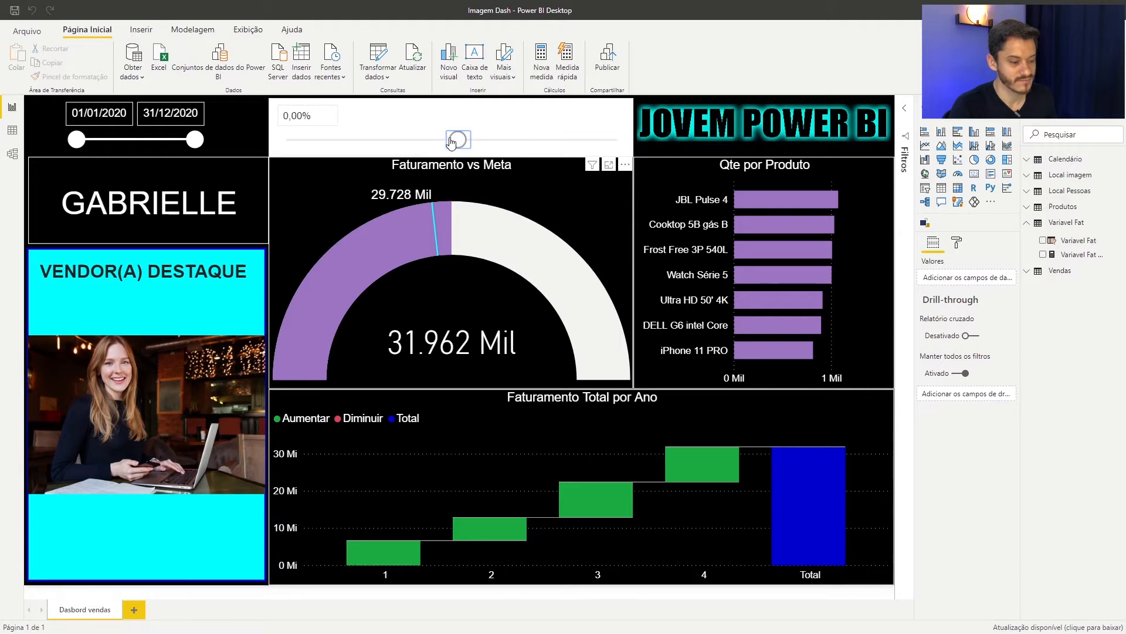
Step: Examine the formulas of the Variavel Fat Valor measure and the gauge's Faturamento total measure in the Vendas table
{"action": "left_click", "coordinate": [1078, 256]}
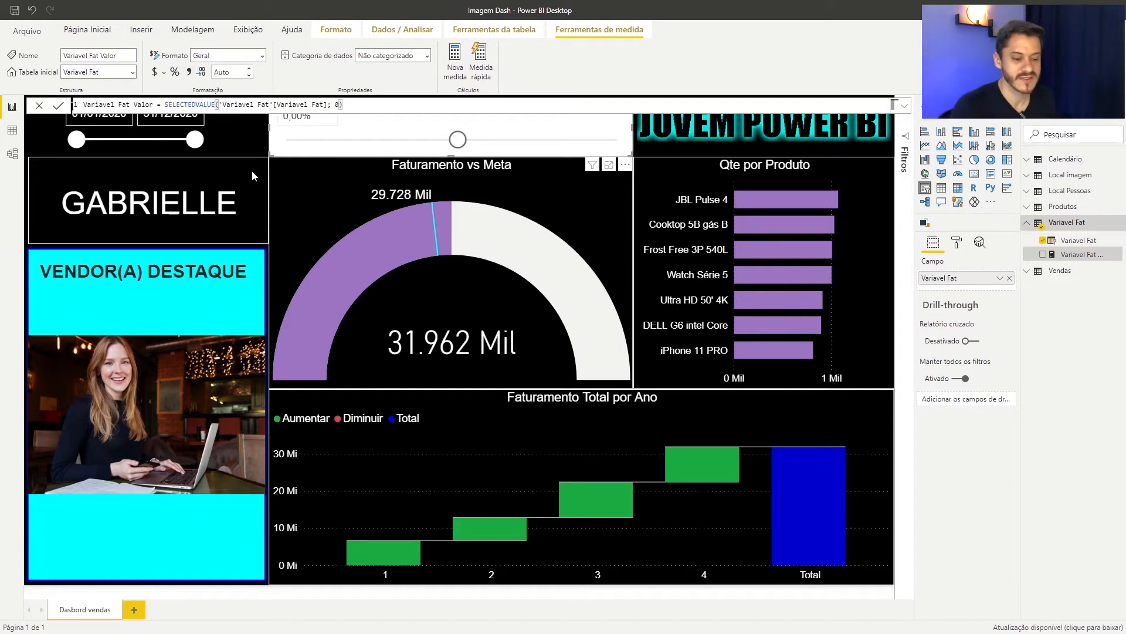
{"action": "left_click", "coordinate": [561, 189]}
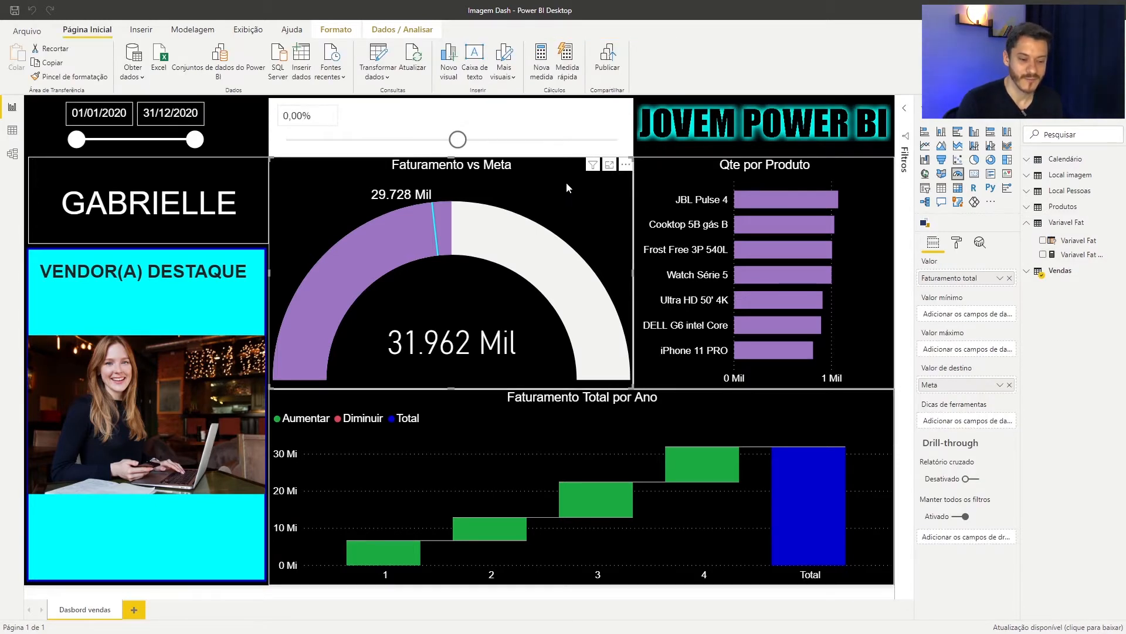
{"action": "left_click", "coordinate": [1054, 274]}
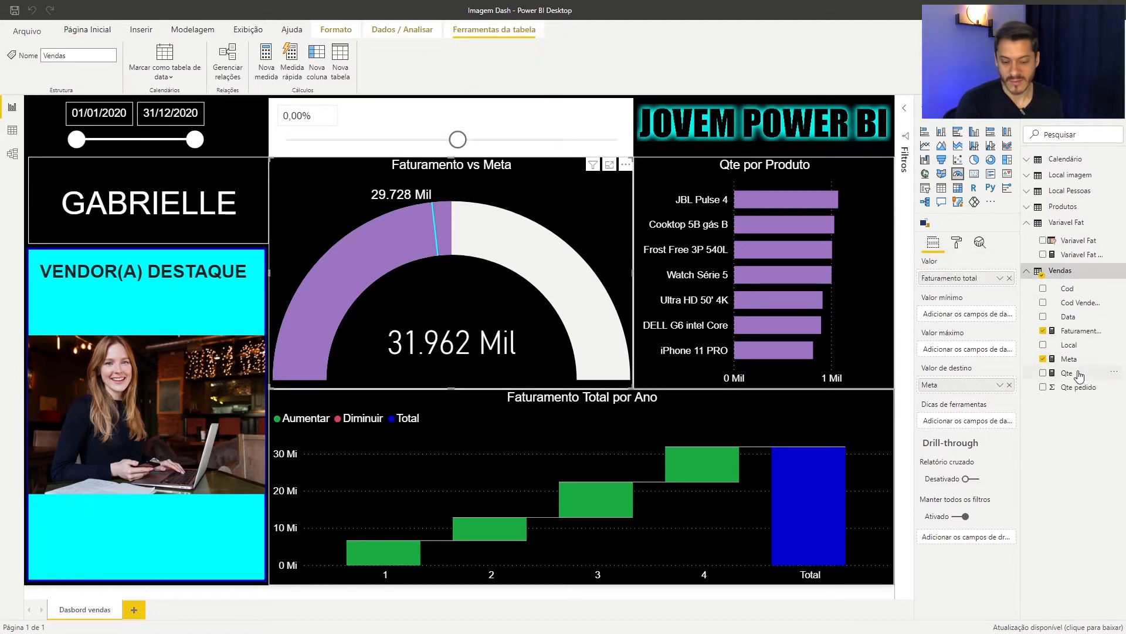
{"action": "left_click", "coordinate": [1077, 333]}
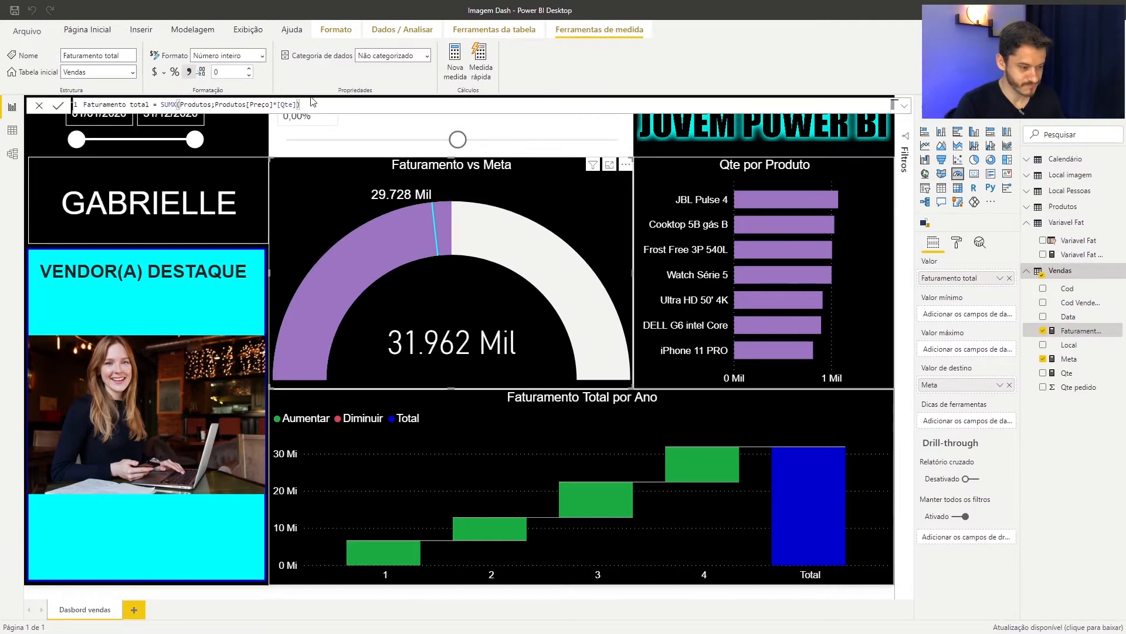
{"action": "scroll", "coordinate": [318, 107], "scroll_direction": "up", "scroll_amount": 2}
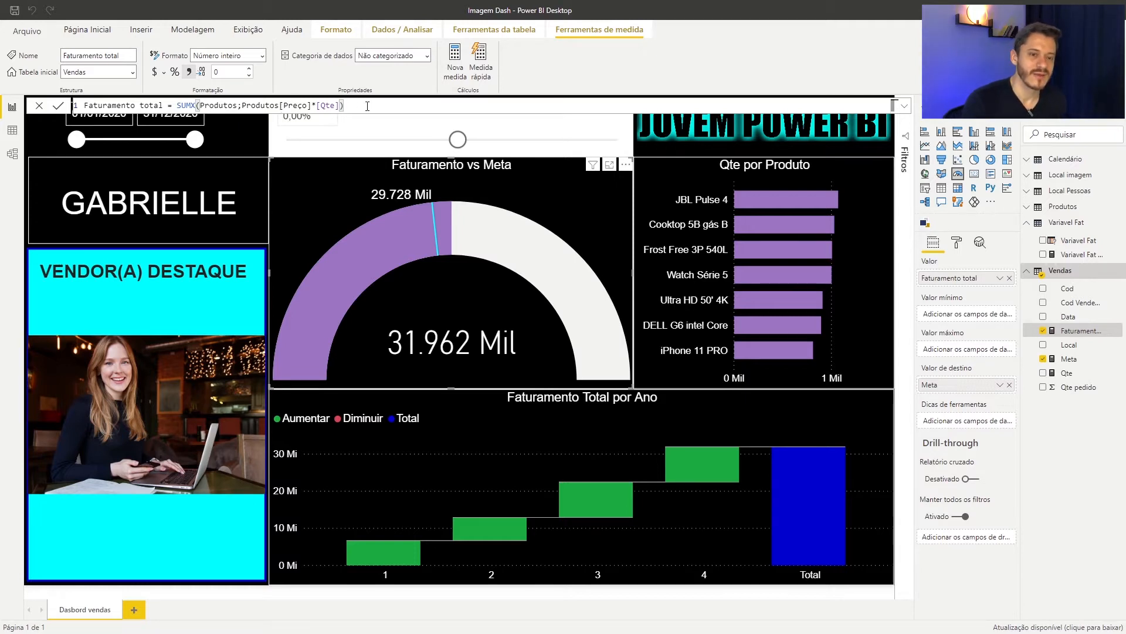
{"action": "left_click", "coordinate": [1032, 275]}
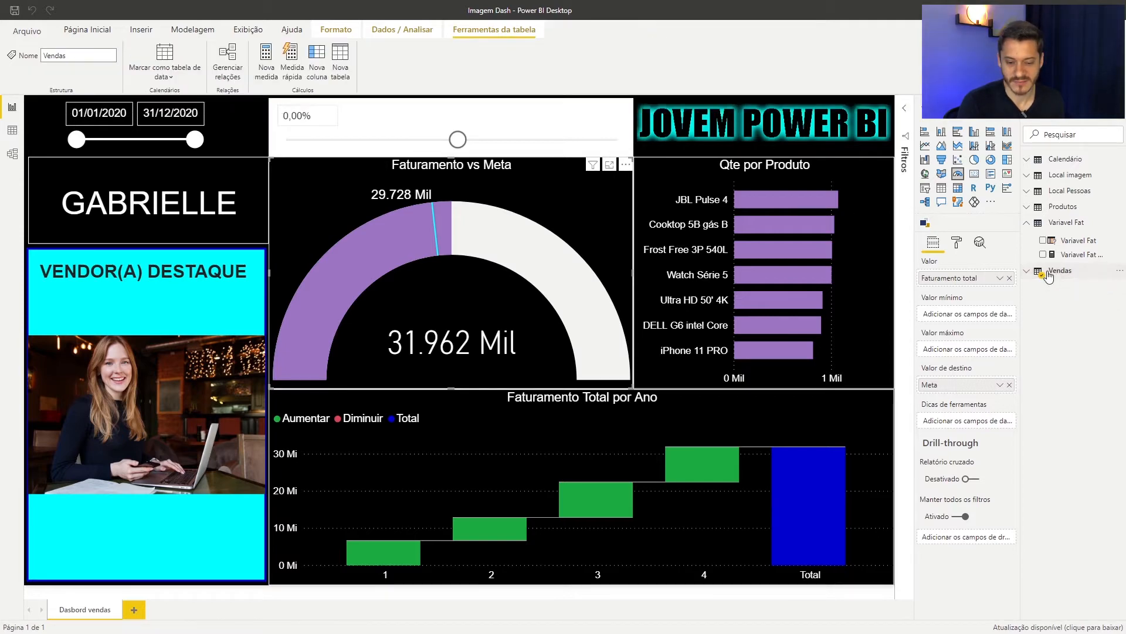
Step: Show the Vendas table in the data view and add a measure named Var Fat to it, without a formula
{"action": "left_click", "coordinate": [12, 132]}
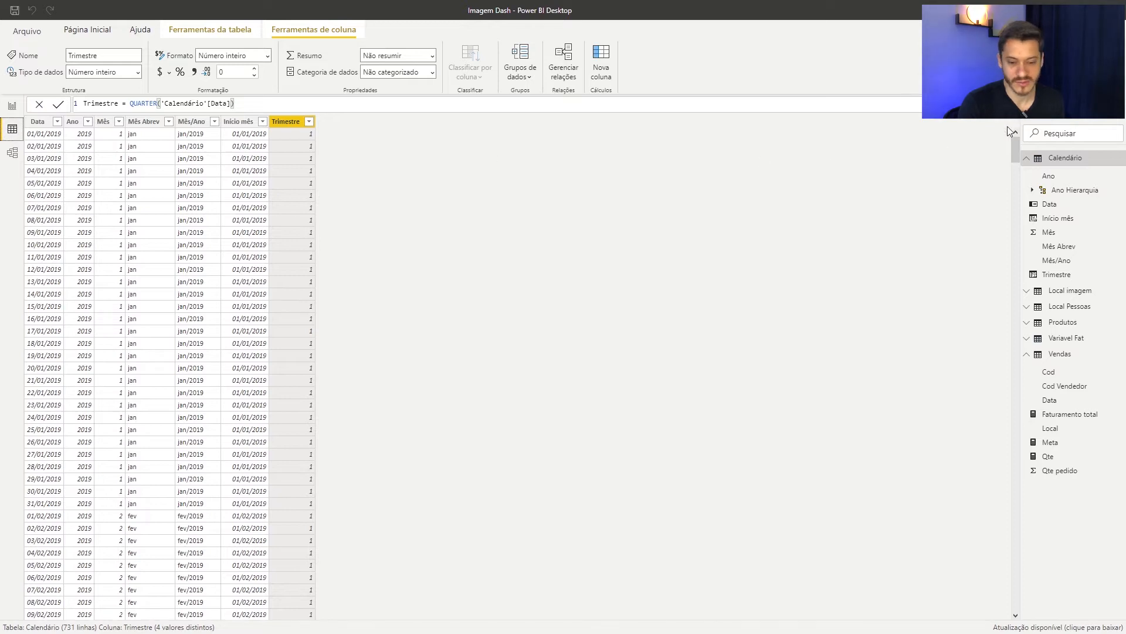
{"action": "left_click", "coordinate": [1027, 158]}
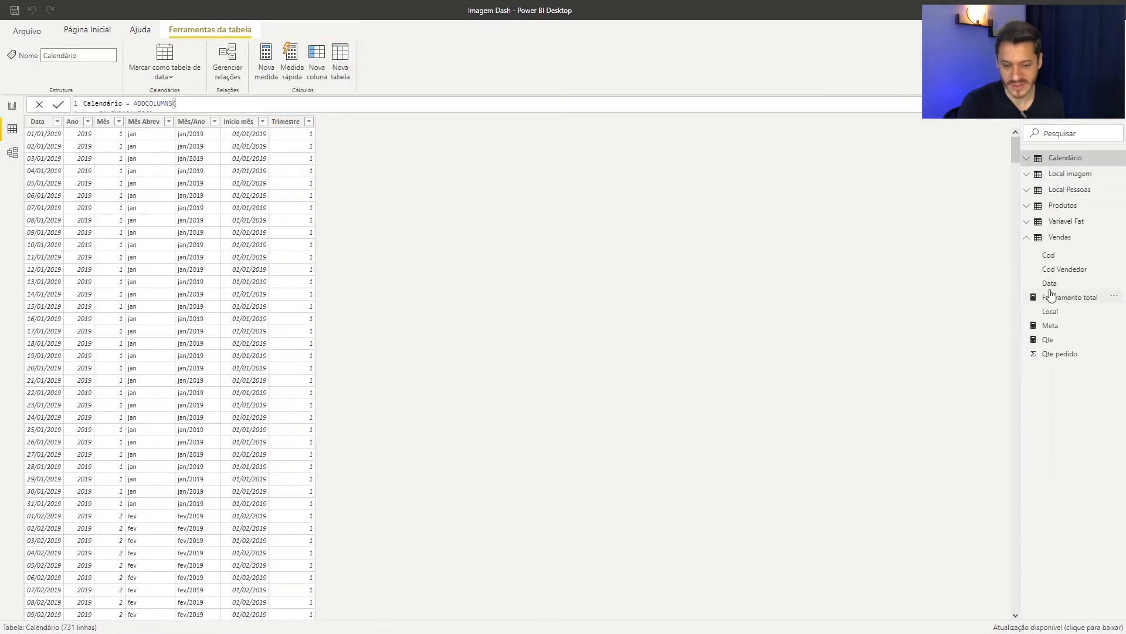
{"action": "left_click", "coordinate": [1050, 239]}
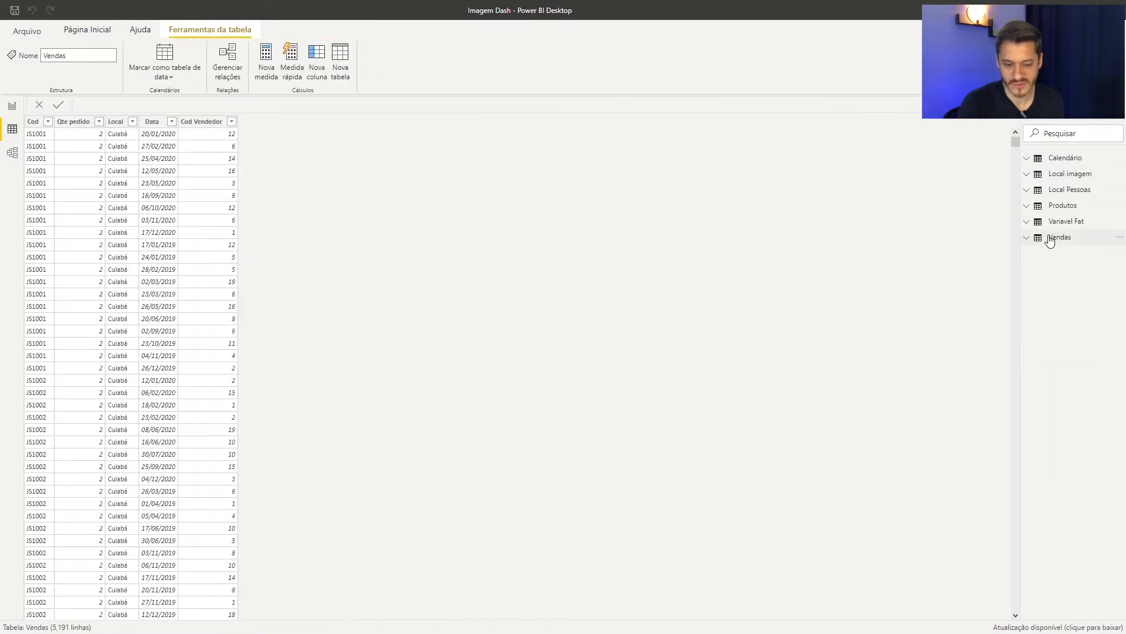
{"action": "right_click", "coordinate": [1050, 238]}
{"action": "left_click", "coordinate": [1034, 257]}
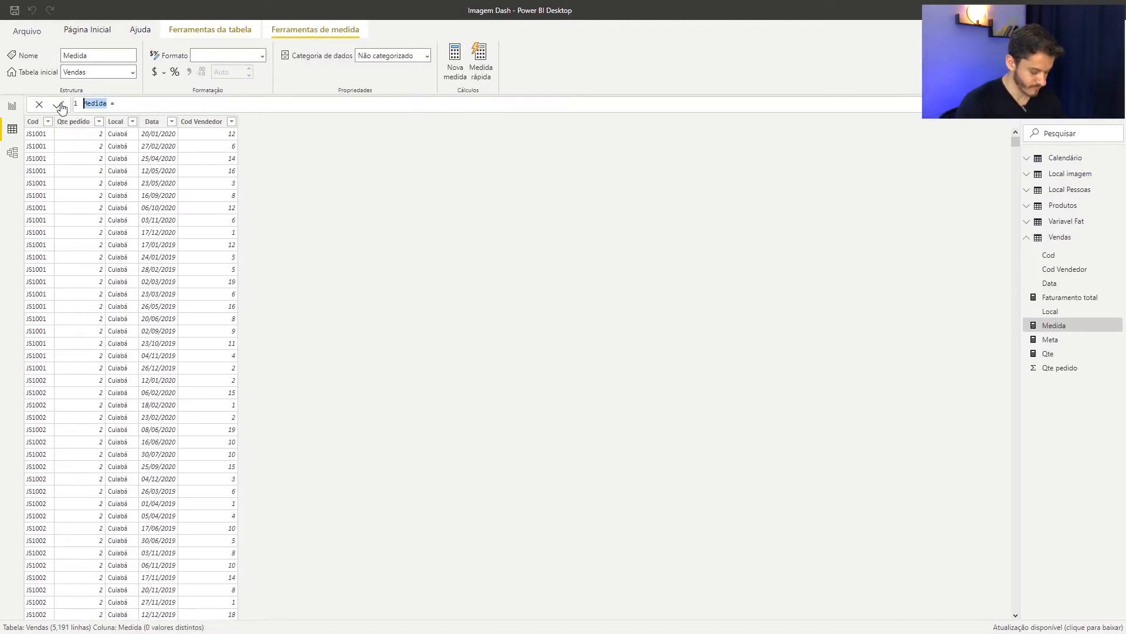
{"action": "type", "text": "Var"}
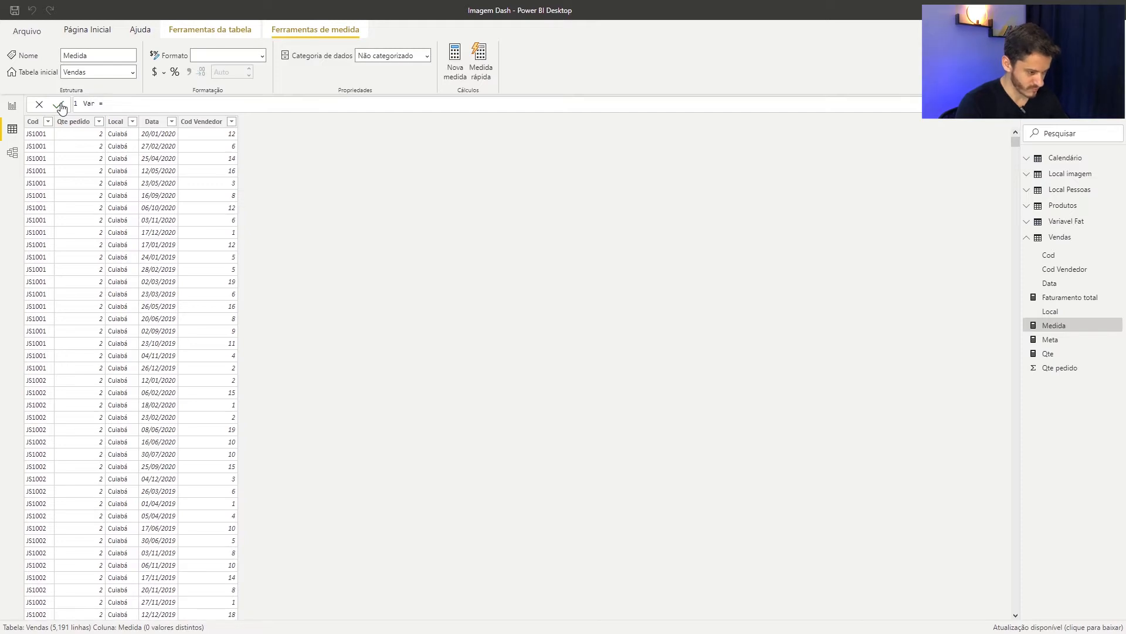
{"action": "type", "text": " Fat"}
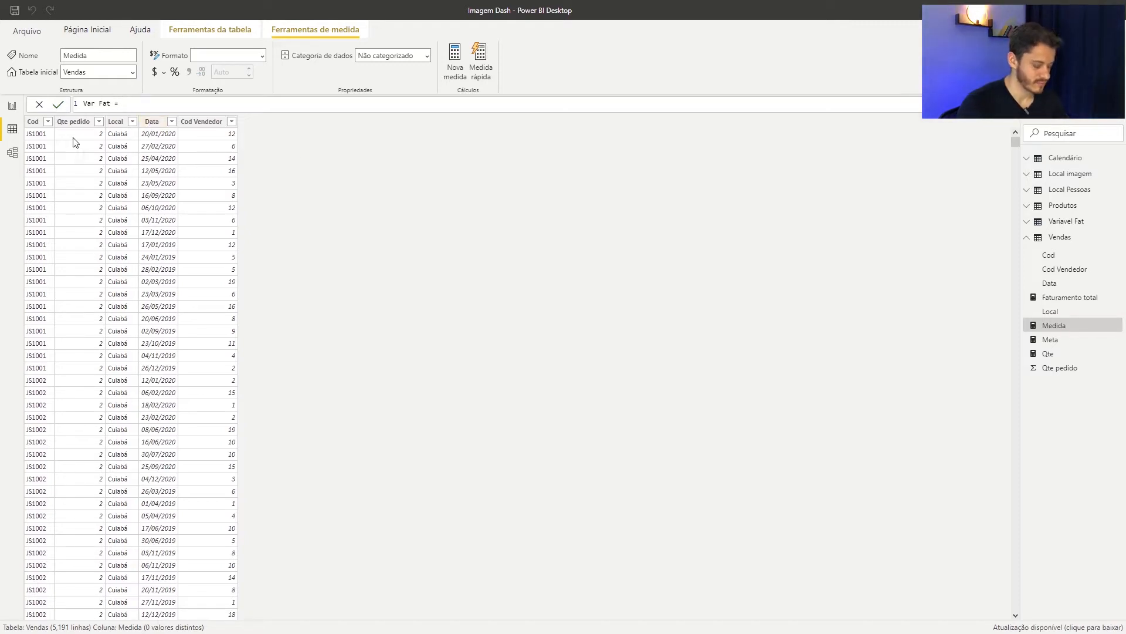
{"action": "mouse_move", "coordinate": [91, 115]}
{"action": "left_mouse_down"}
{"action": "mouse_move", "coordinate": [78, 176]}
{"action": "mouse_move", "coordinate": [92, 152]}
{"action": "left_mouse_up"}
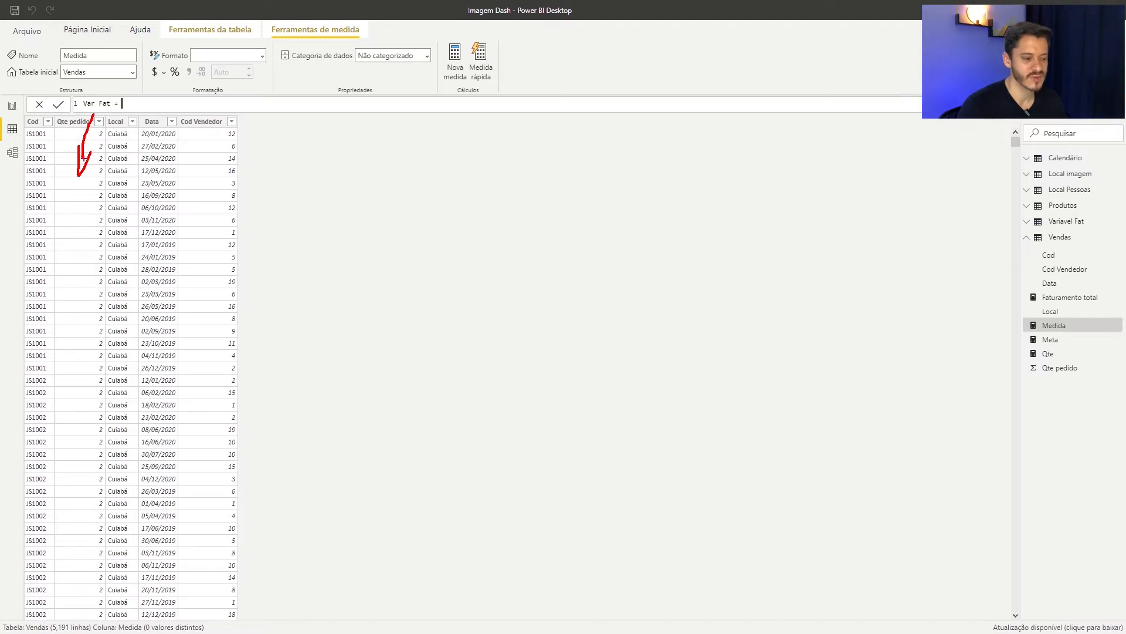
{"action": "left_click_drag", "start_coordinate": [74, 110], "coordinate": [85, 217]}
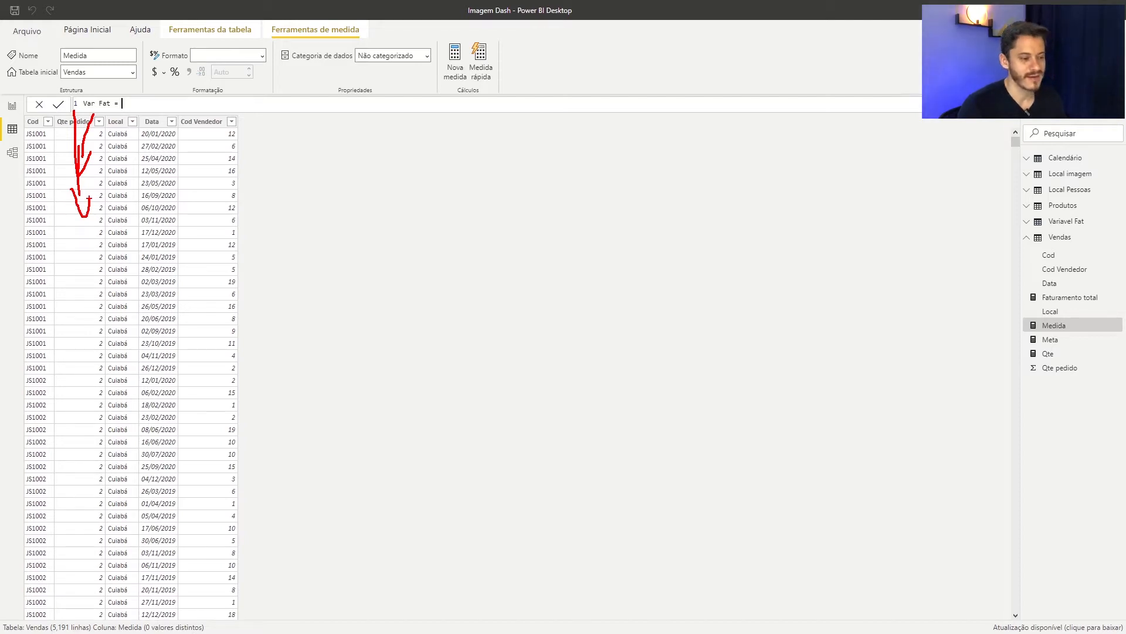
{"action": "key", "text": "Escape"}
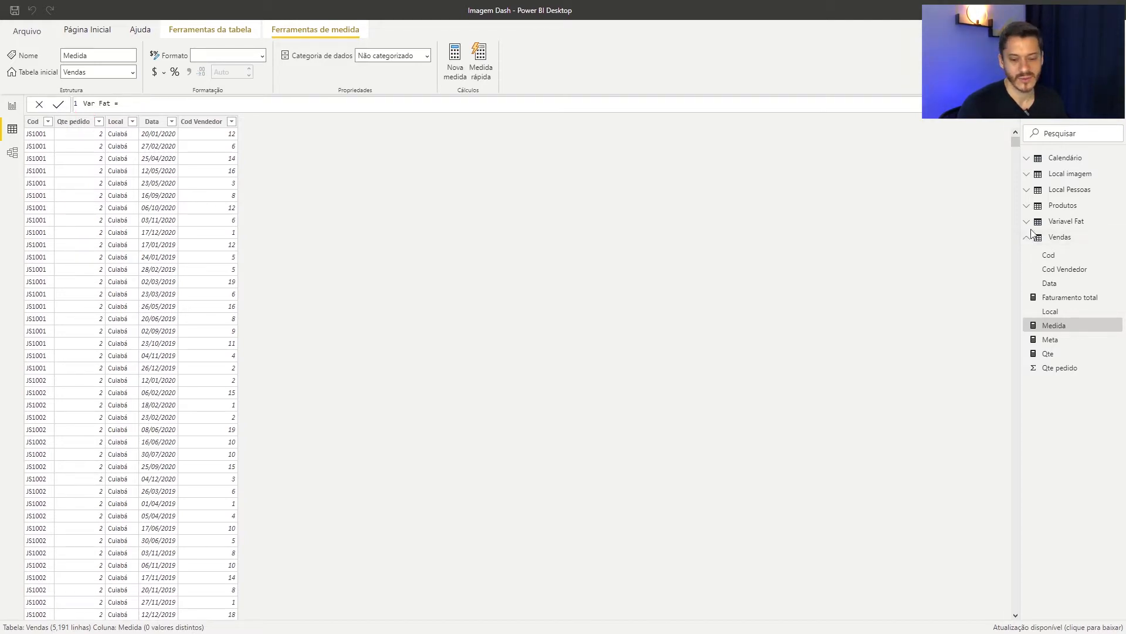
Step: Examine the data of the Produtos, Vendas and Variavel Fat tables to identify the price, order quantity and variation fields
{"action": "left_click", "coordinate": [1033, 210]}
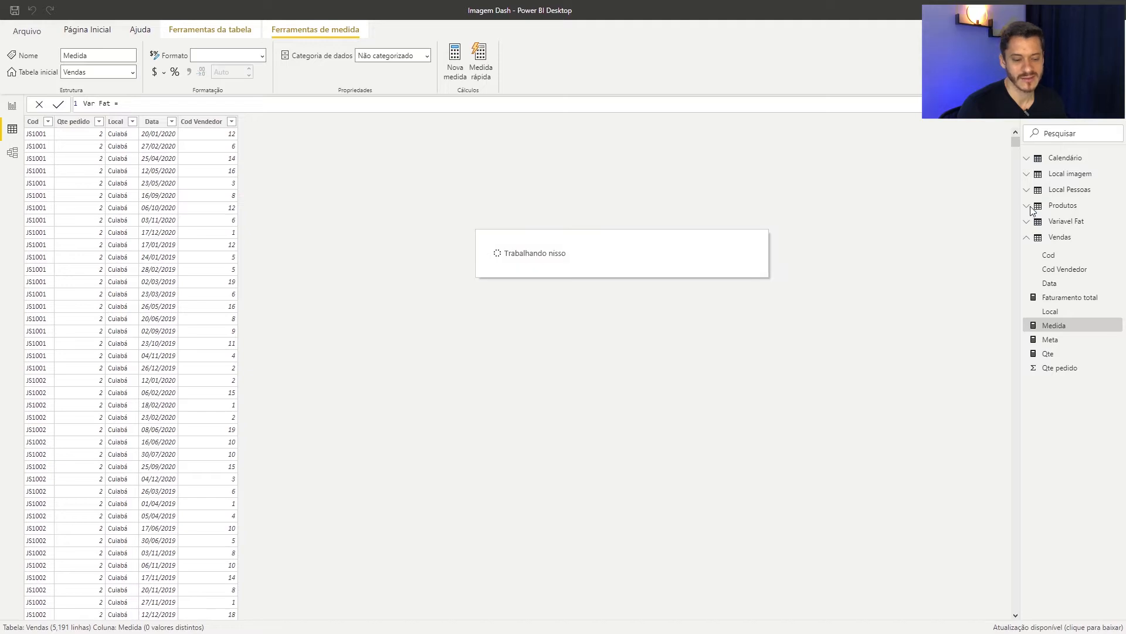
{"action": "left_click", "coordinate": [1032, 209]}
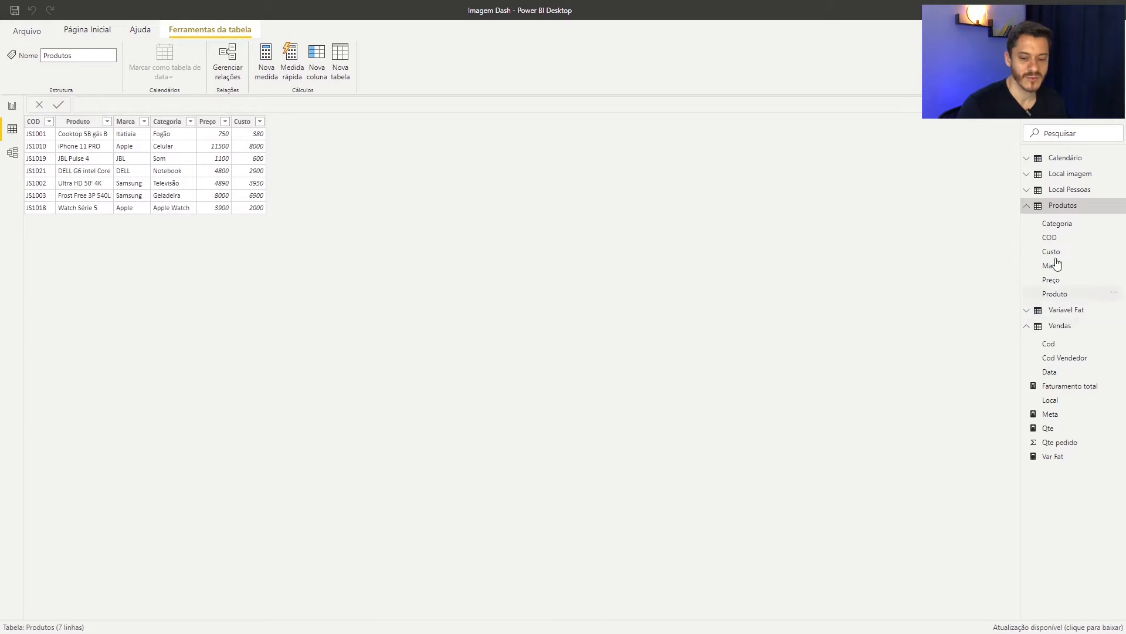
{"action": "left_click", "coordinate": [1027, 207]}
{"action": "left_click", "coordinate": [1055, 239]}
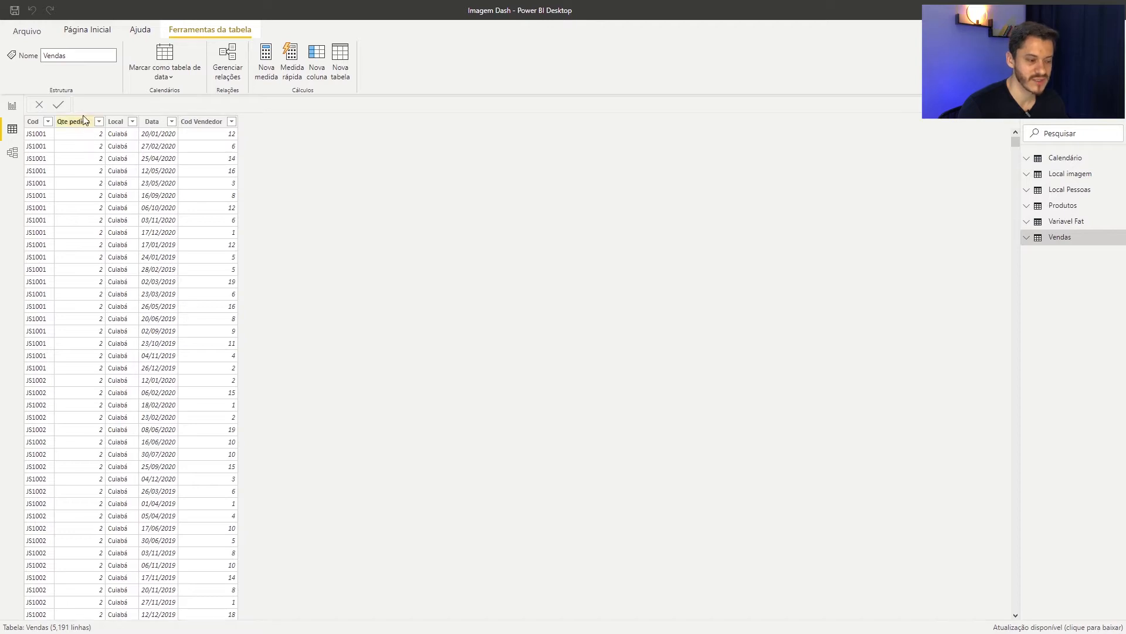
{"action": "left_click", "coordinate": [1038, 208]}
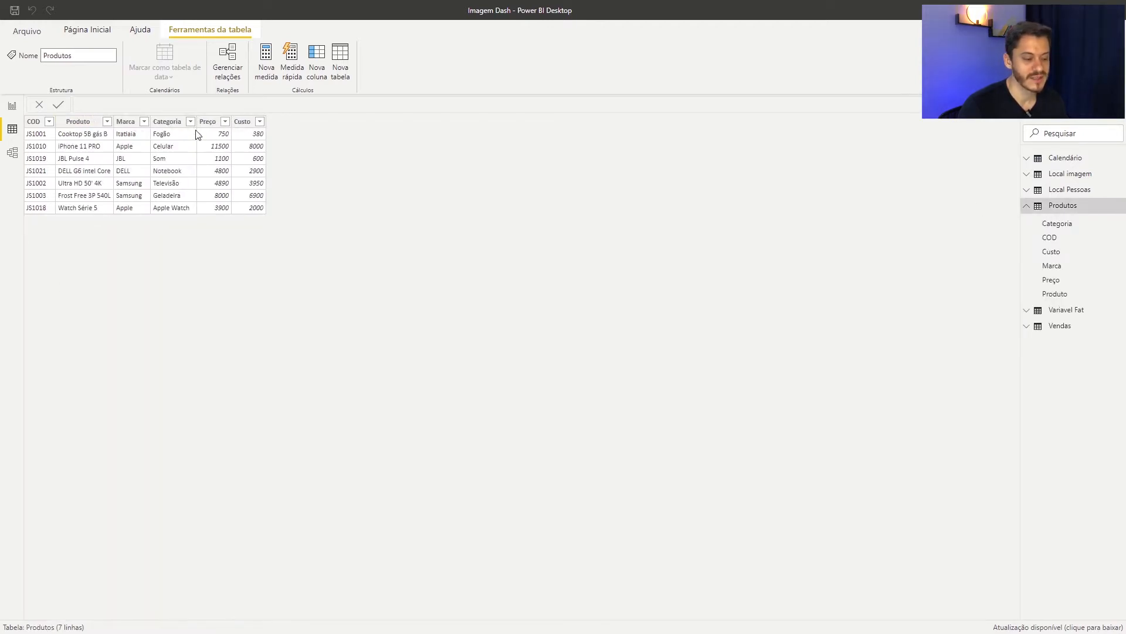
{"action": "left_click", "coordinate": [1058, 210]}
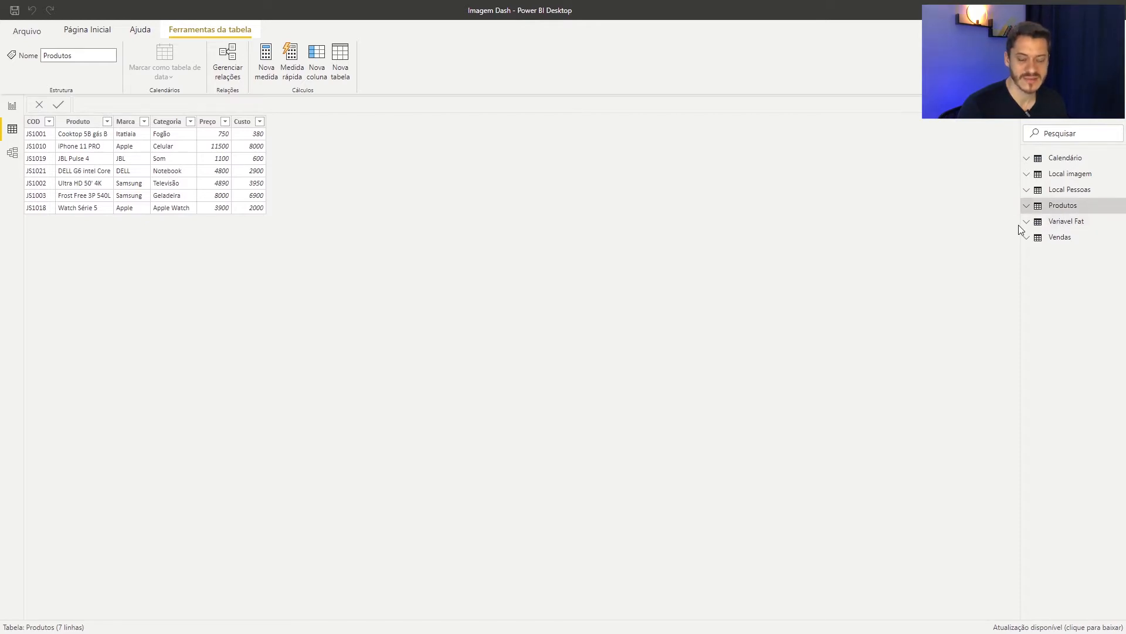
{"action": "left_click", "coordinate": [1038, 224]}
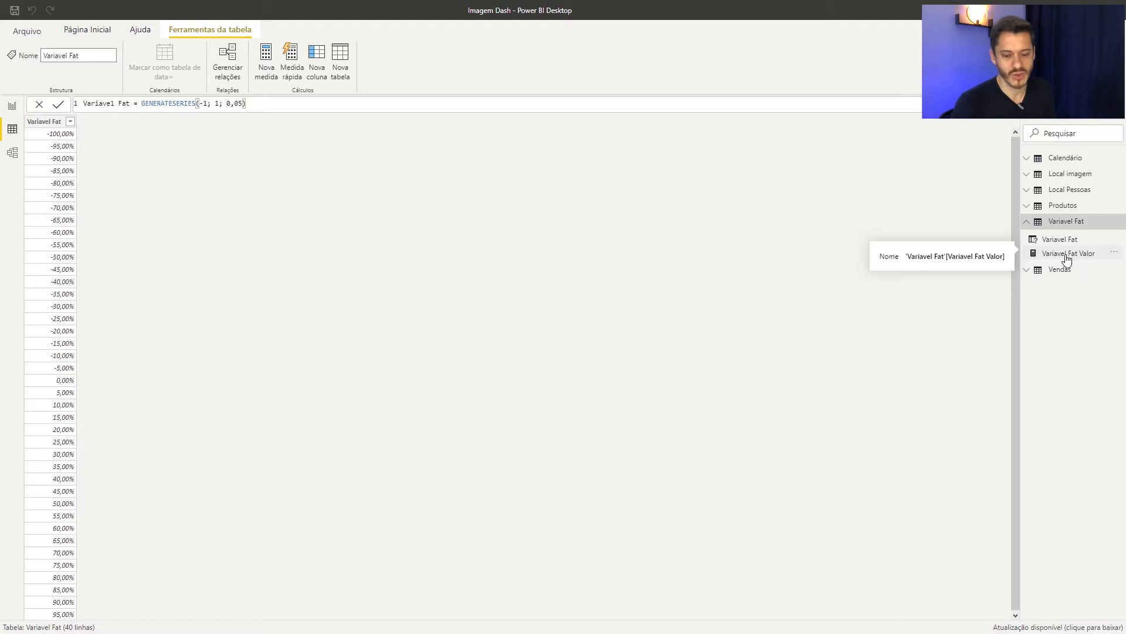
{"action": "left_click", "coordinate": [1037, 228]}
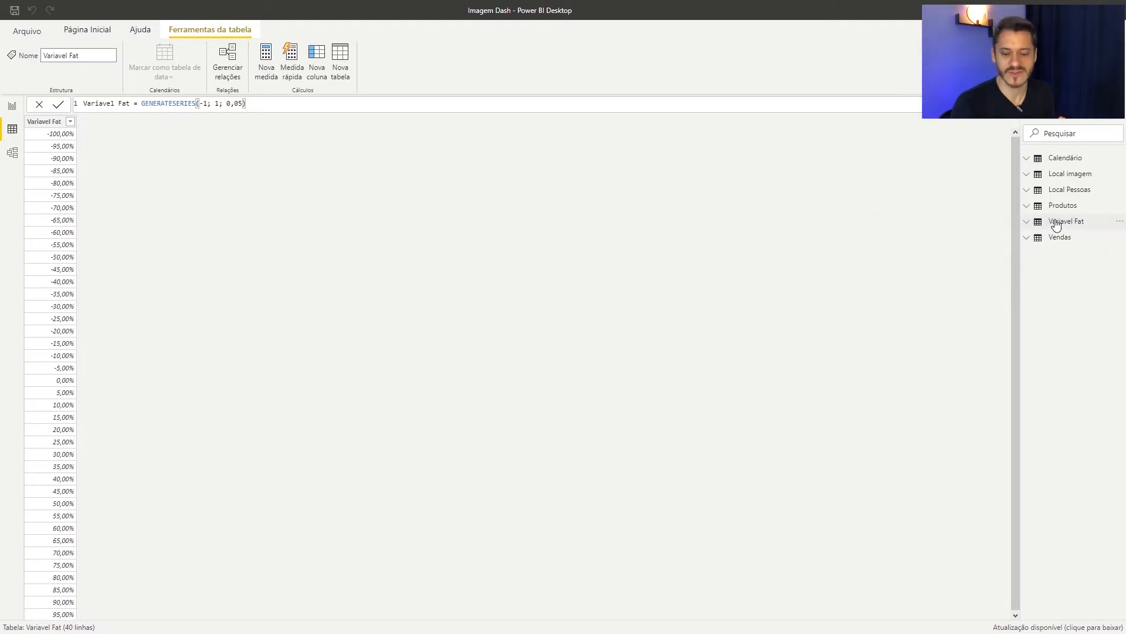
Step: Add a new measure named Var Fat to the Vendas table and begin its formula with SUMX over the Produtos table
{"action": "right_click", "coordinate": [1060, 240]}
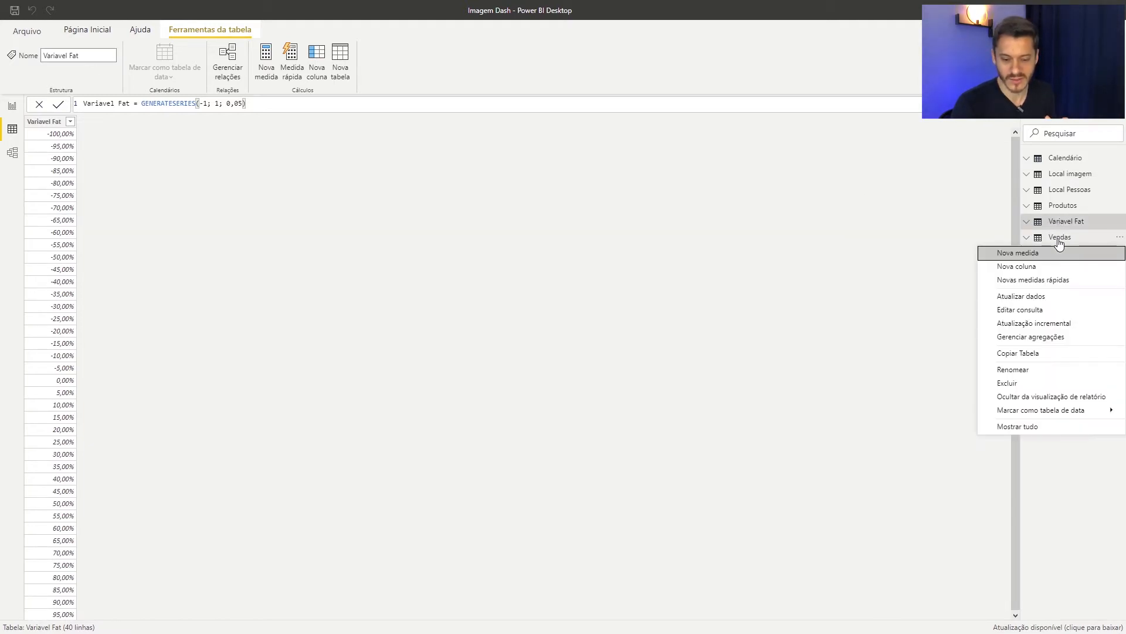
{"action": "left_click", "coordinate": [1030, 254]}
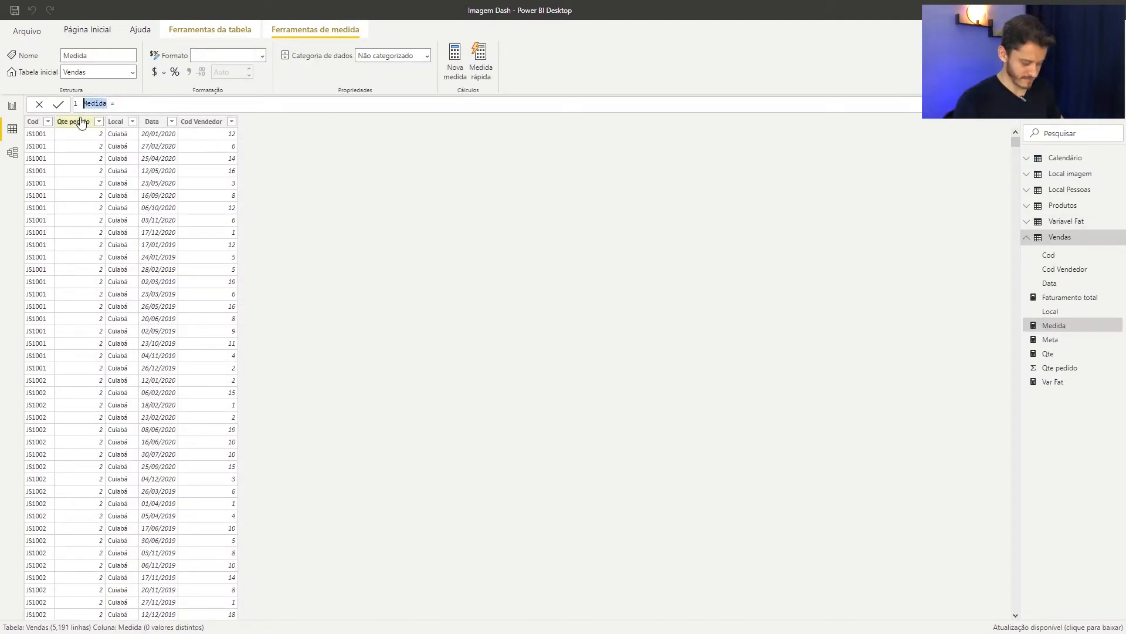
{"action": "type", "text": "Var Fat"}
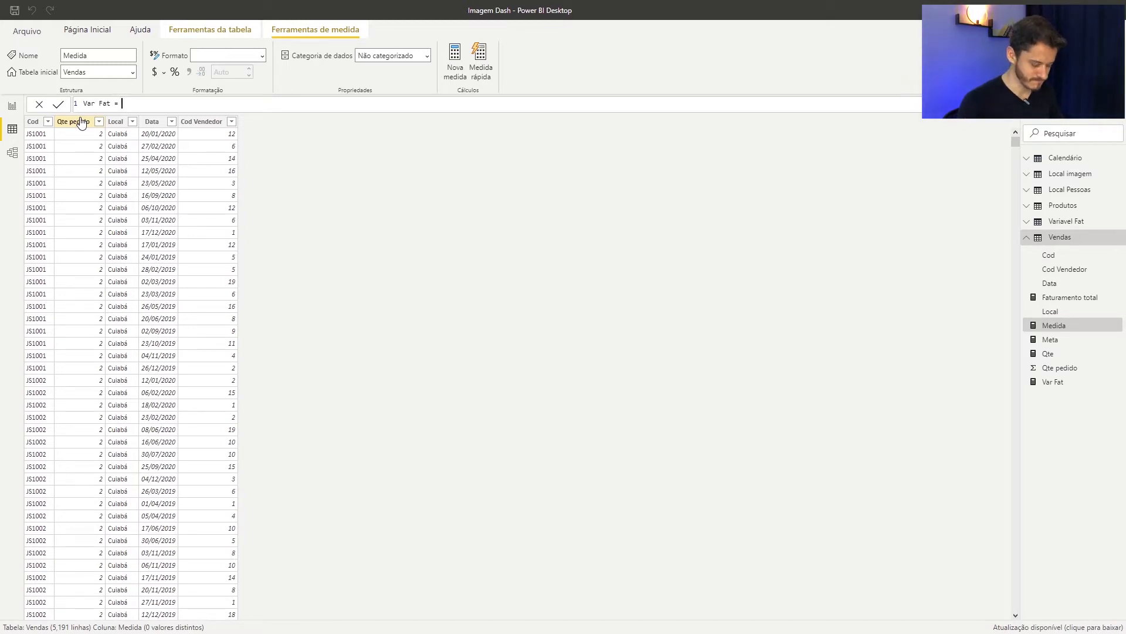
{"action": "type", "text": "sumx"}
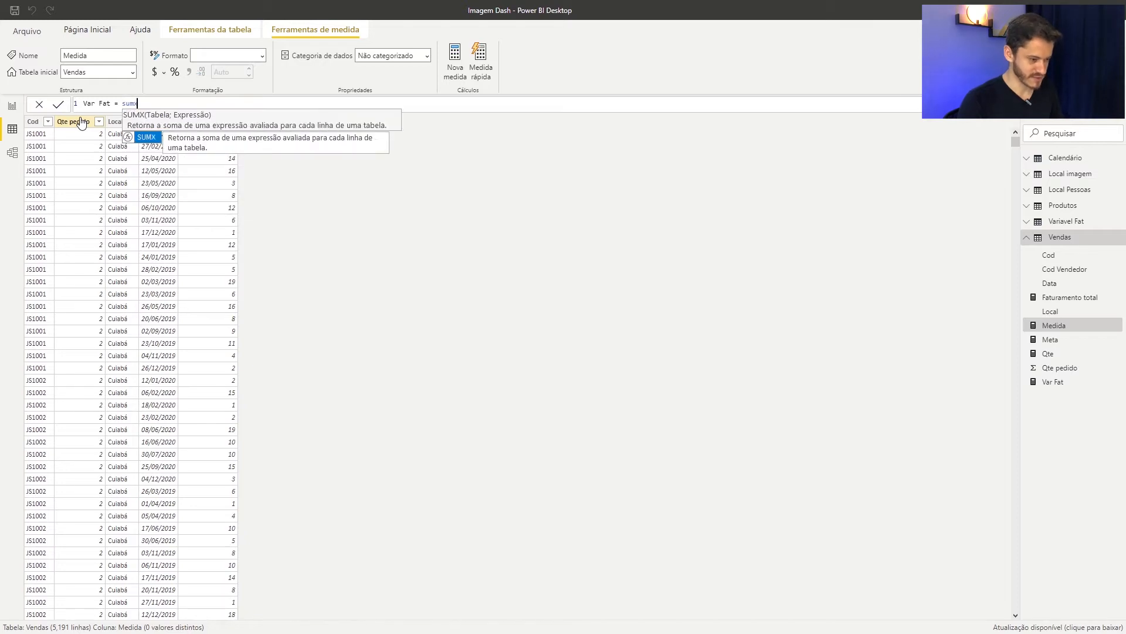
{"action": "key", "text": "Tab"}
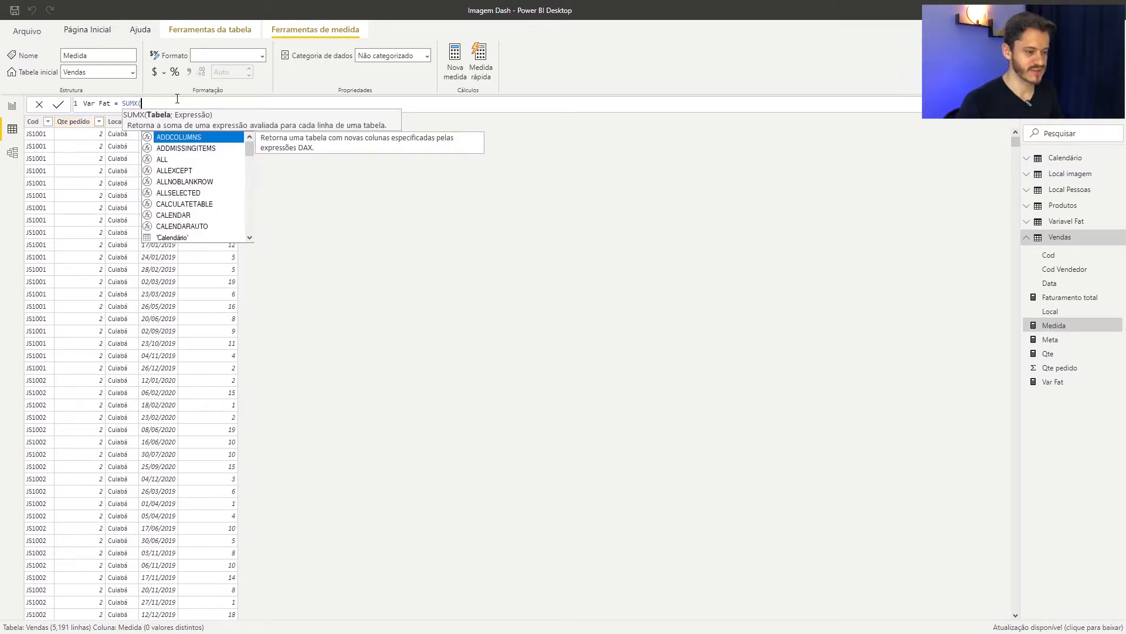
{"action": "scroll", "coordinate": [176, 102], "scroll_direction": "up", "scroll_amount": 2, "text": "ctrl"}
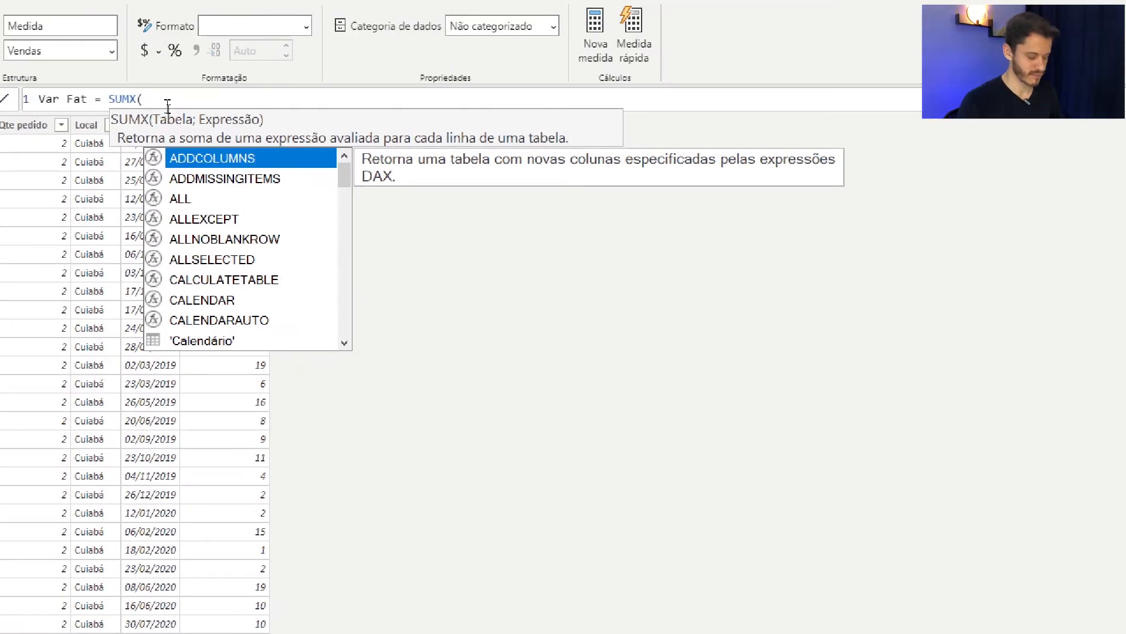
{"action": "type", "text": "pro"}
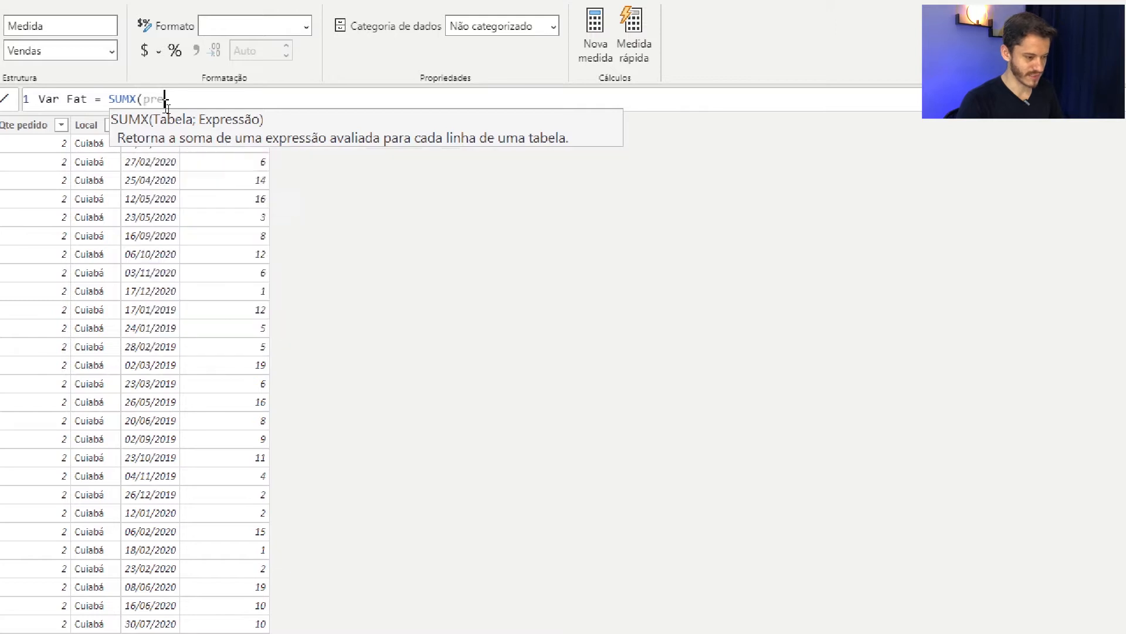
{"action": "type", "text": "d"}
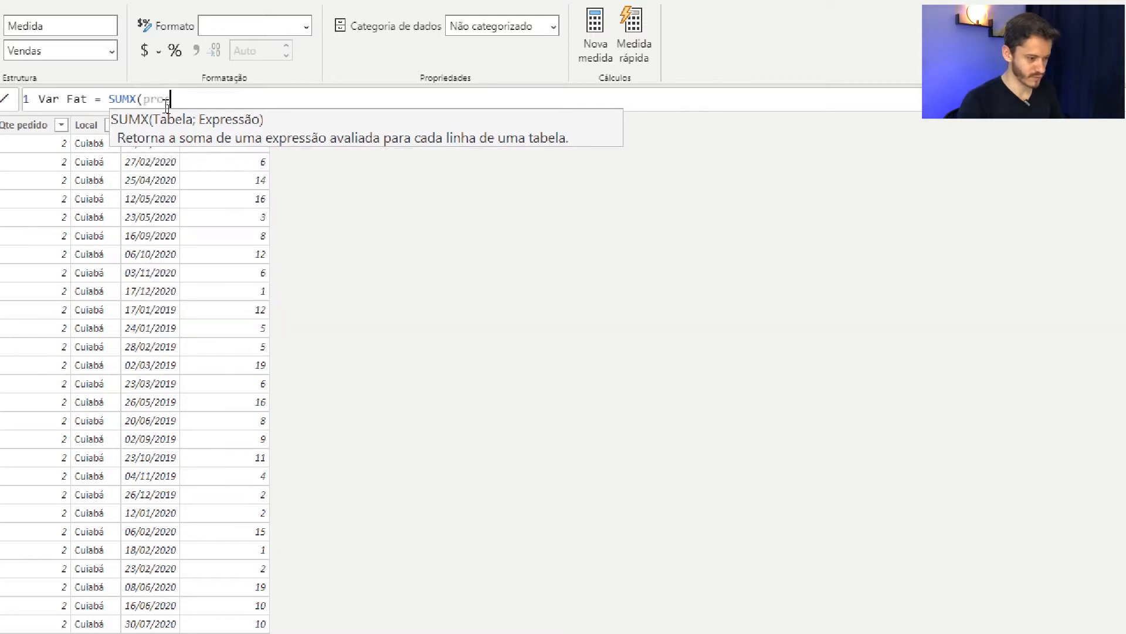
{"action": "key", "text": "Tab"}
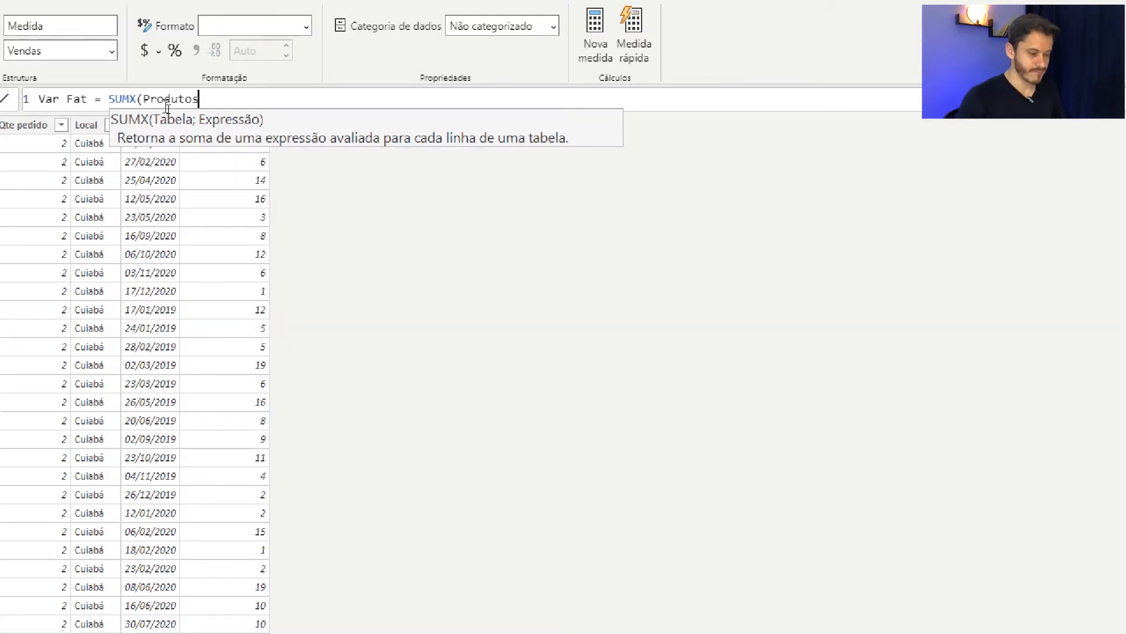
{"action": "type", "text": ";"}
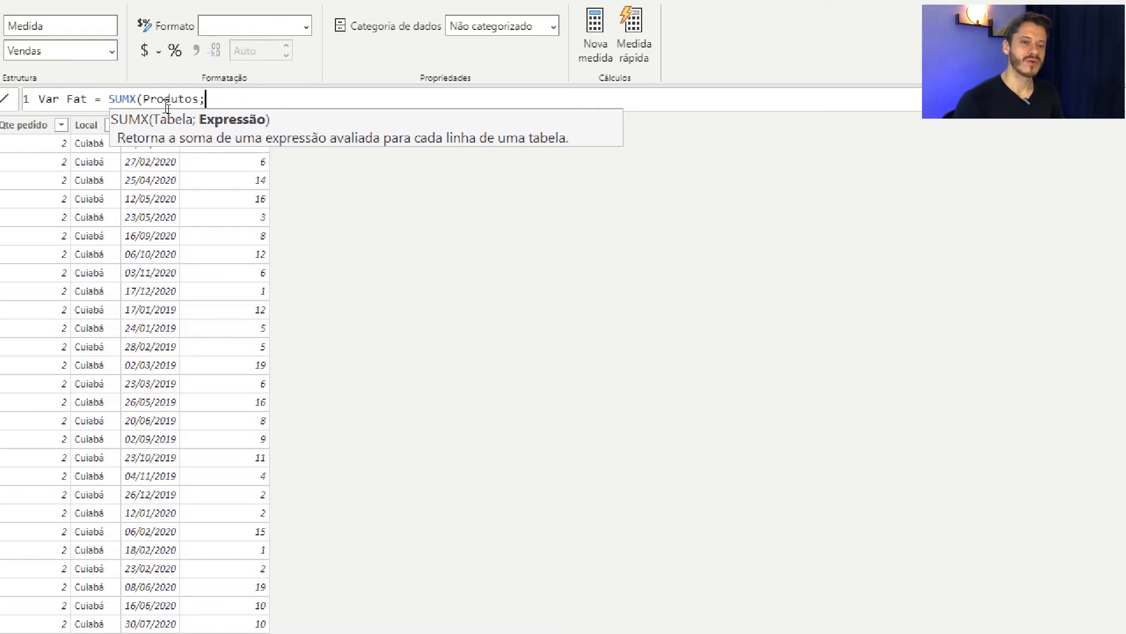
Step: Complete the SUMX expression as Produtos[Preço] * [Qte] and close its parenthesis
{"action": "type", "text": "pre"}
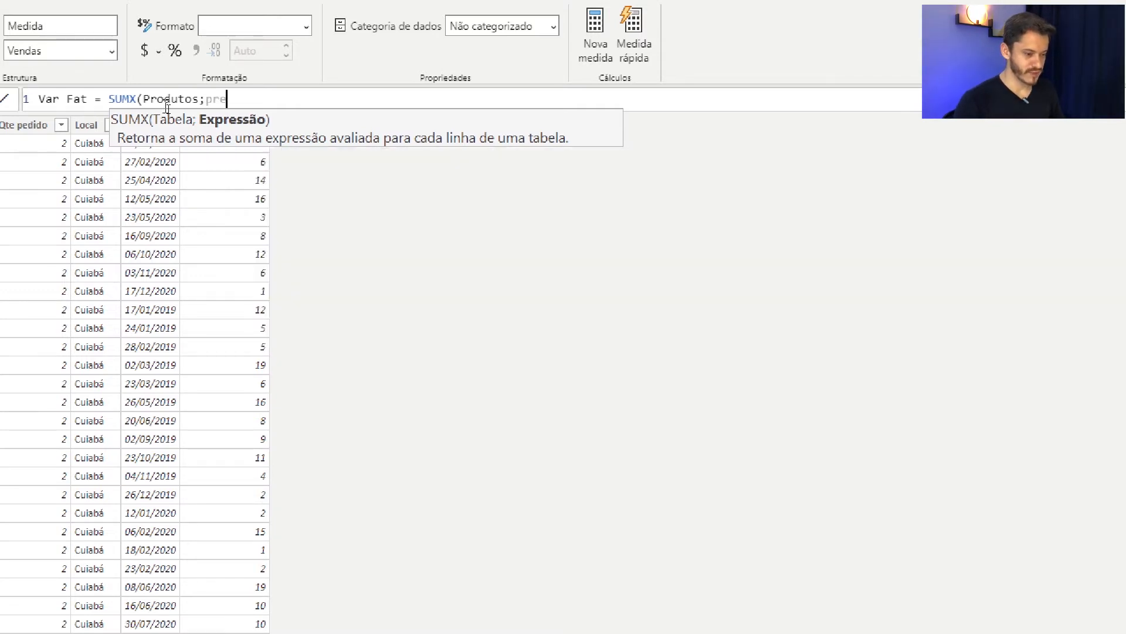
{"action": "key", "text": "Down"}
{"action": "key", "text": "Down"}
{"action": "key", "text": "Down"}
{"action": "key", "text": "Down"}
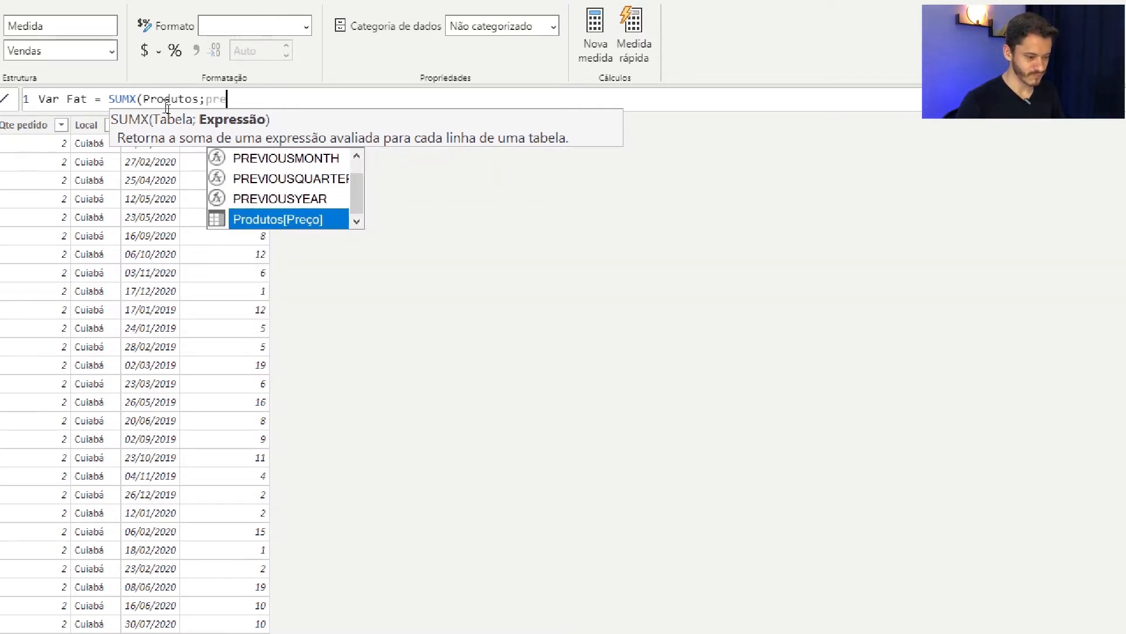
{"action": "key", "text": "Tab"}
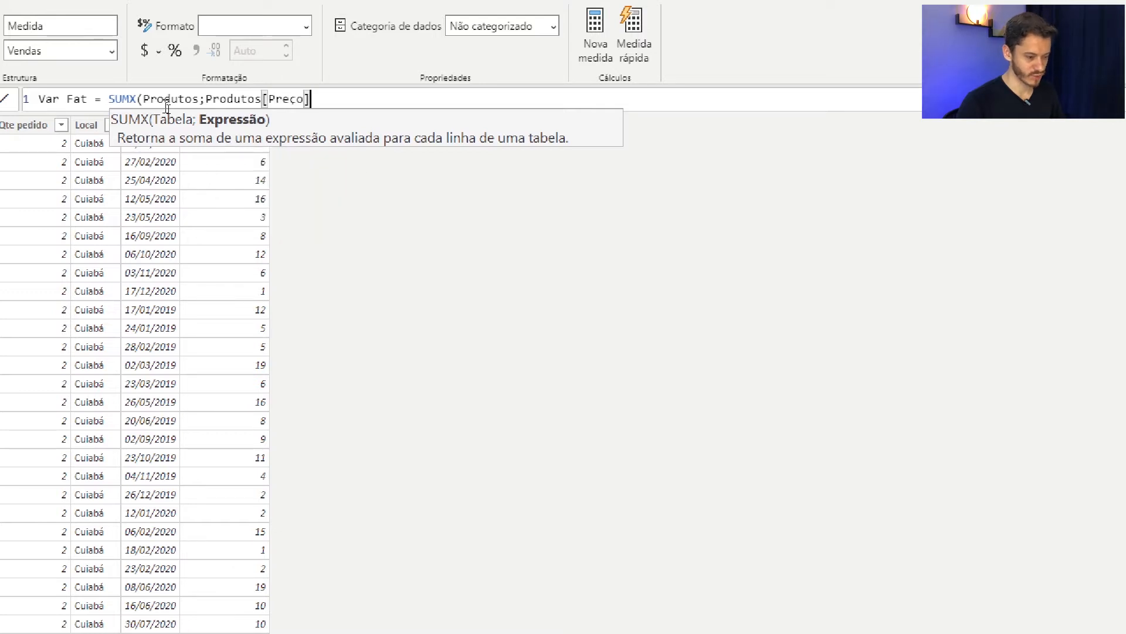
{"action": "type", "text": "*"}
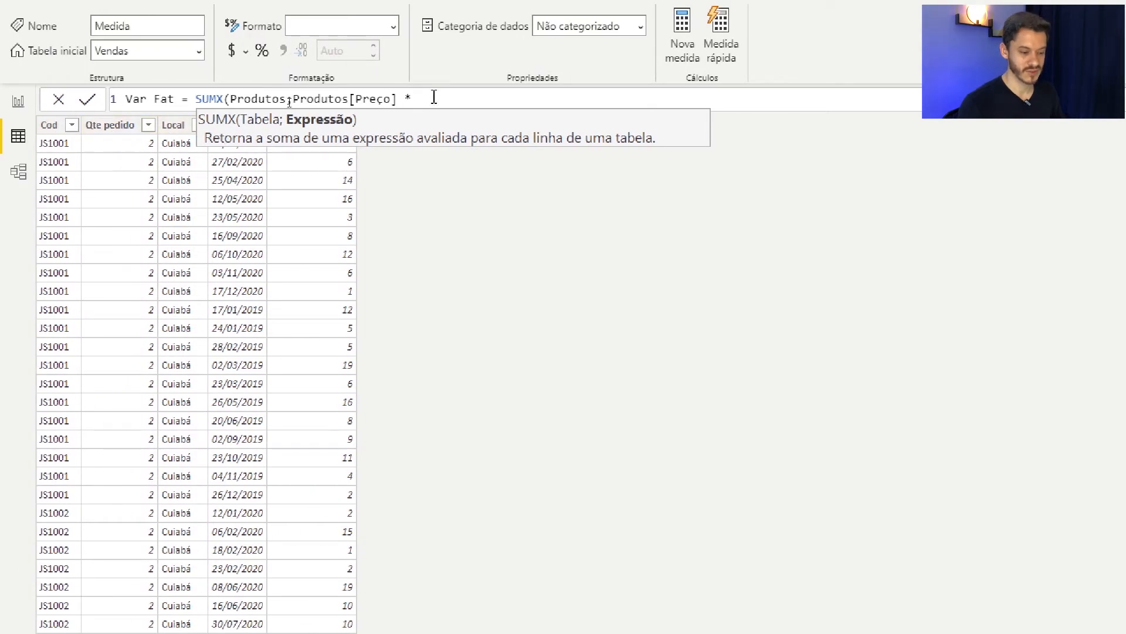
{"action": "key", "text": "BackSpace"}
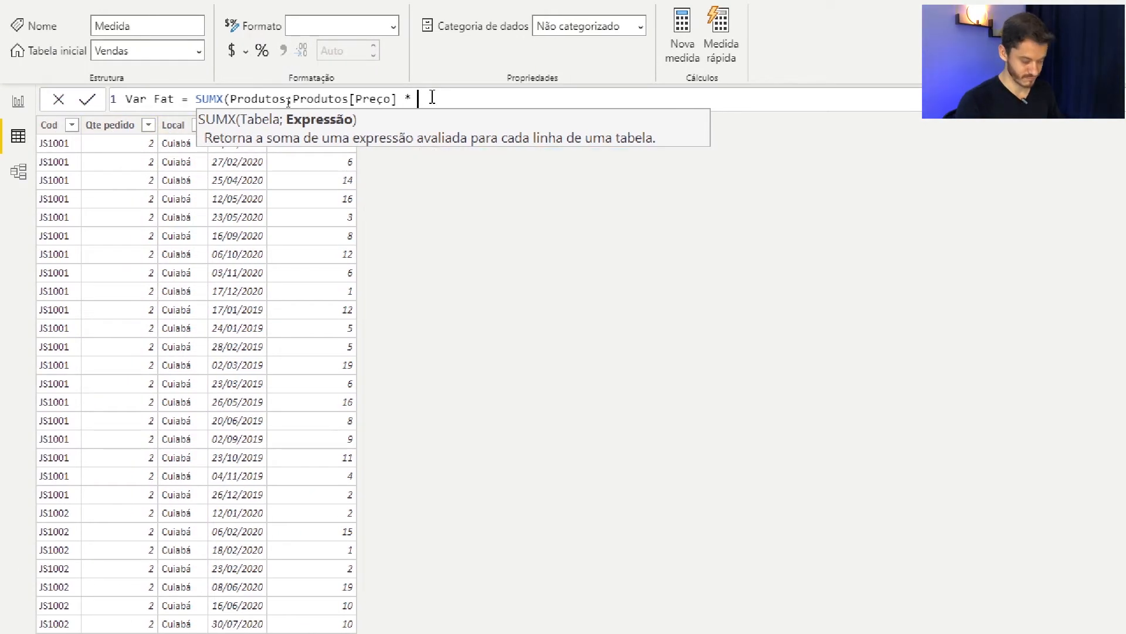
{"action": "type", "text": "qte"}
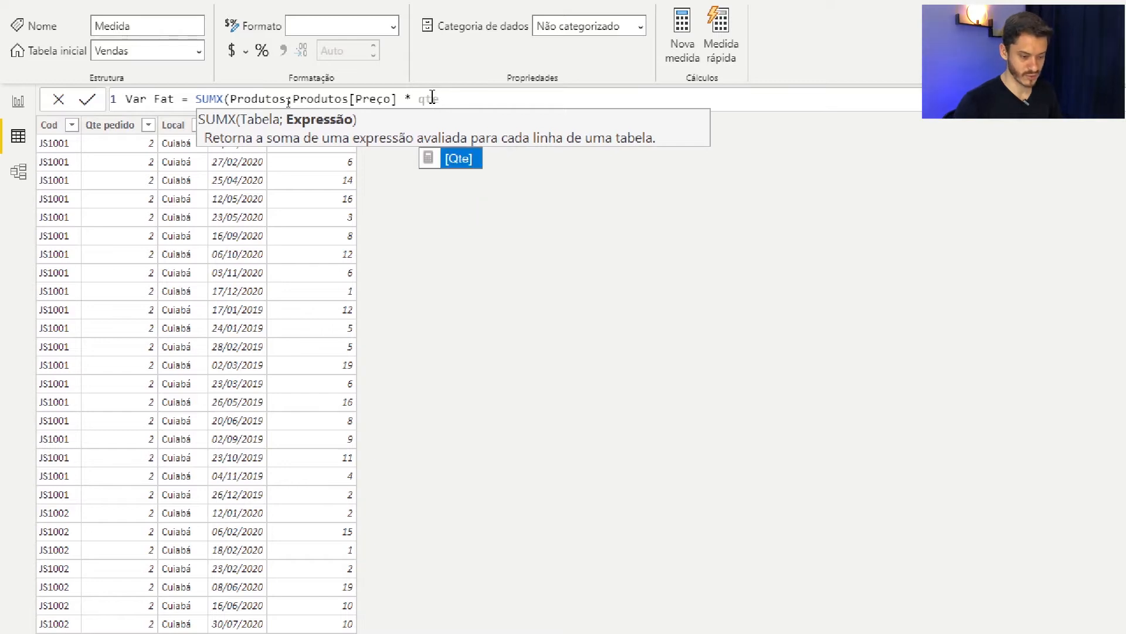
{"action": "key", "text": "Tab"}
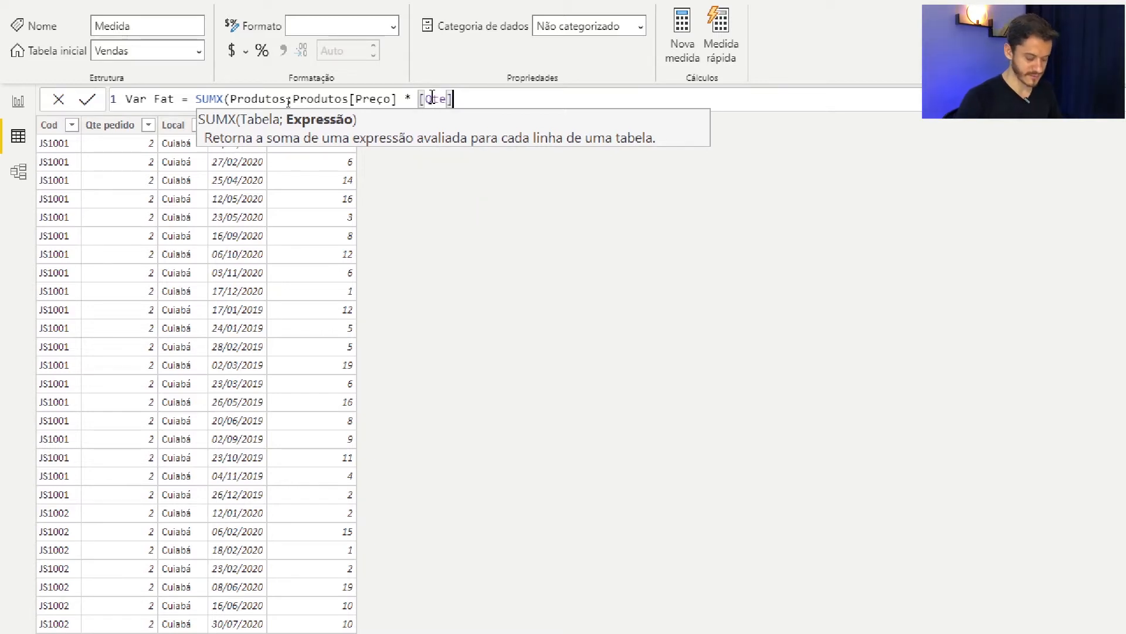
{"action": "type", "text": ")"}
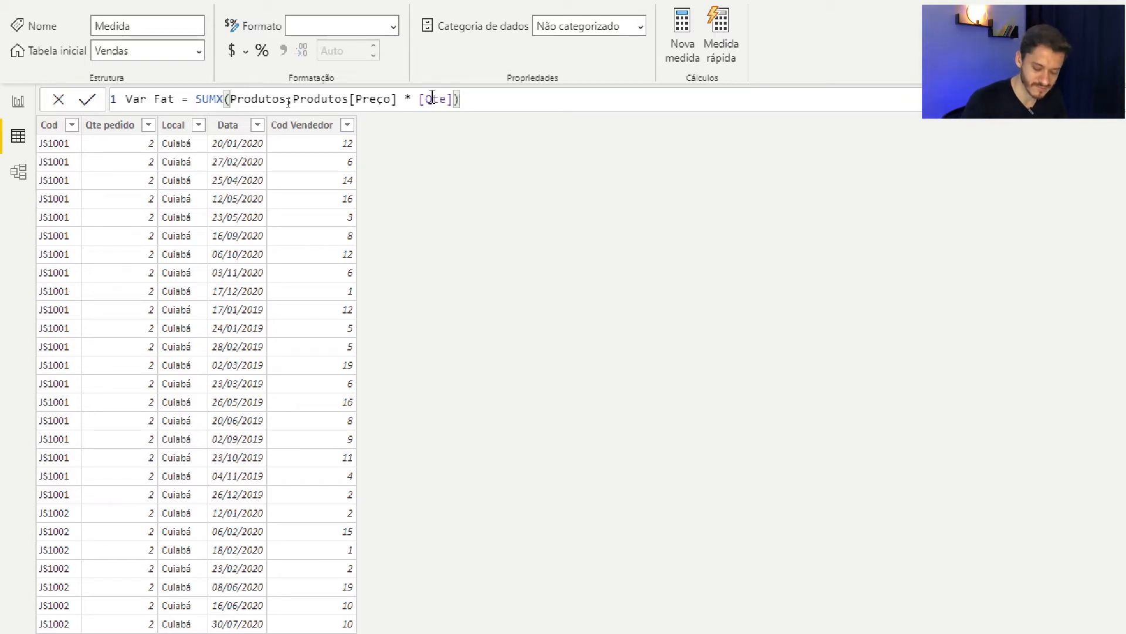
Step: Multiply the SUMX result by (1+'Variavel Fat'[Variavel Fat Valor]) and try to commit the measure under the name Var Fat
{"action": "type", "text": "*"}
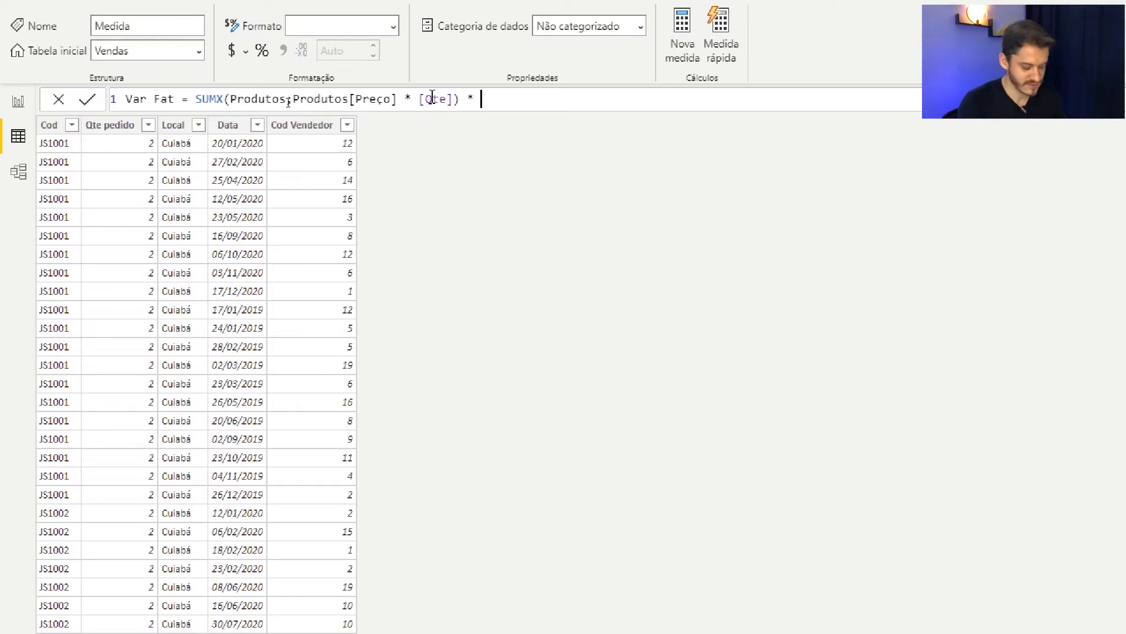
{"action": "type", "text": " (1"}
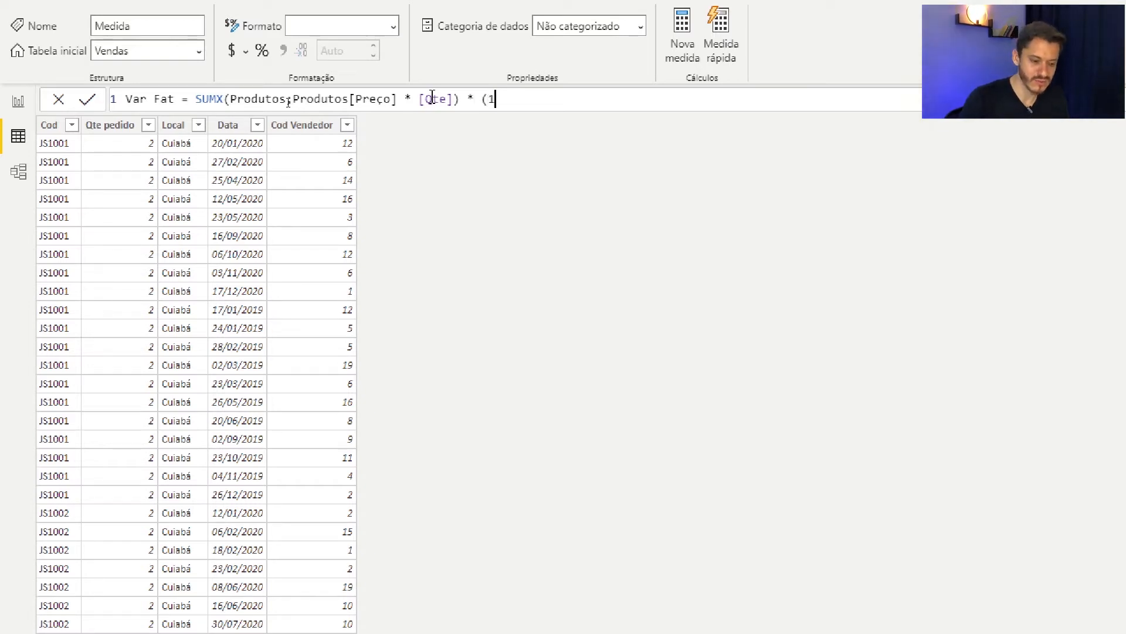
{"action": "type", "text": "+"}
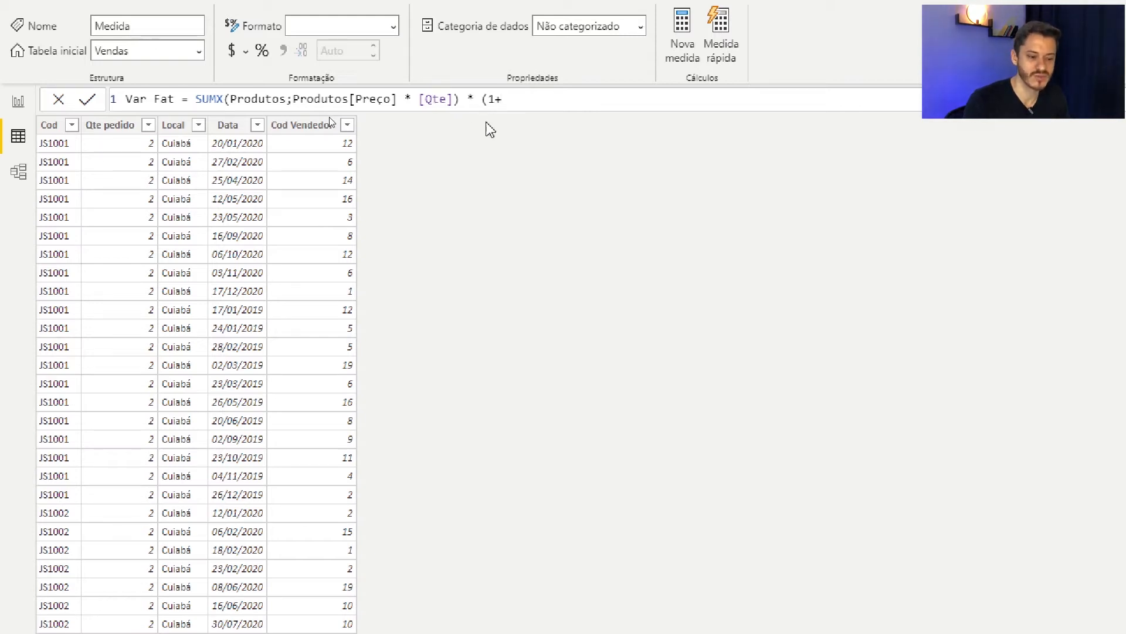
{"action": "left_click_drag", "start_coordinate": [487, 100], "coordinate": [497, 101]}
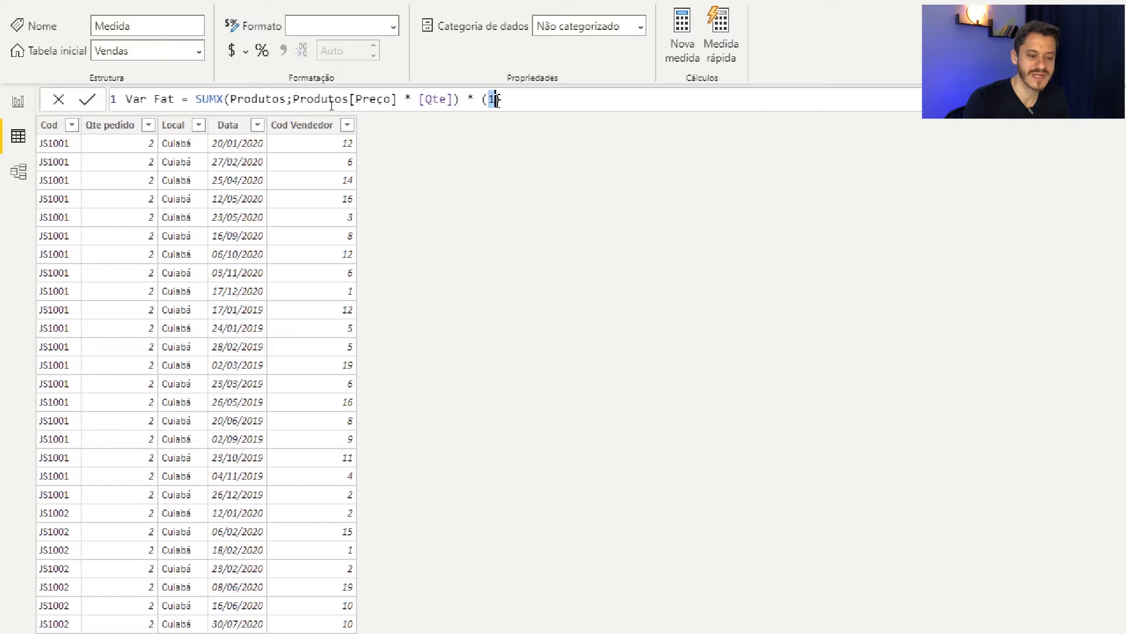
{"action": "left_click", "coordinate": [496, 100]}
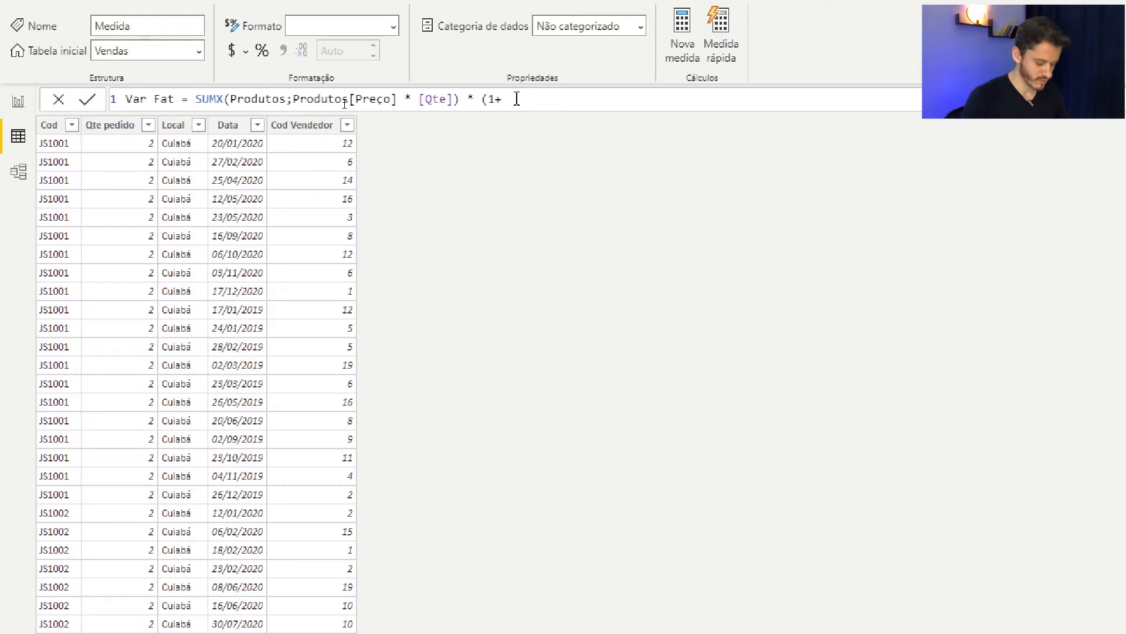
{"action": "type", "text": "va"}
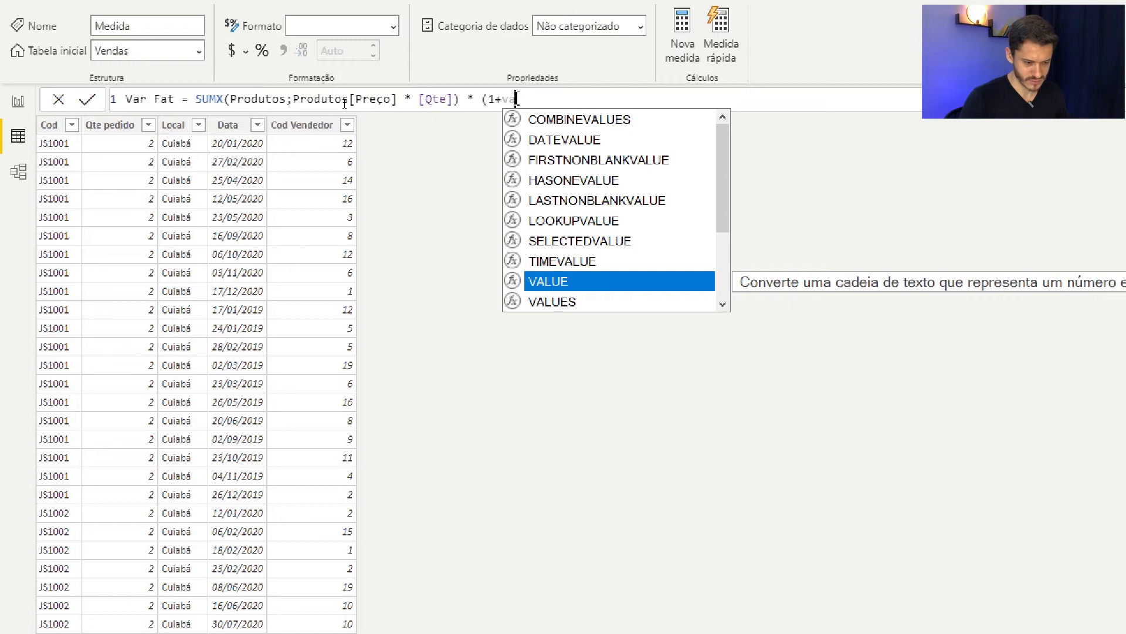
{"action": "key", "text": "BackSpace"}
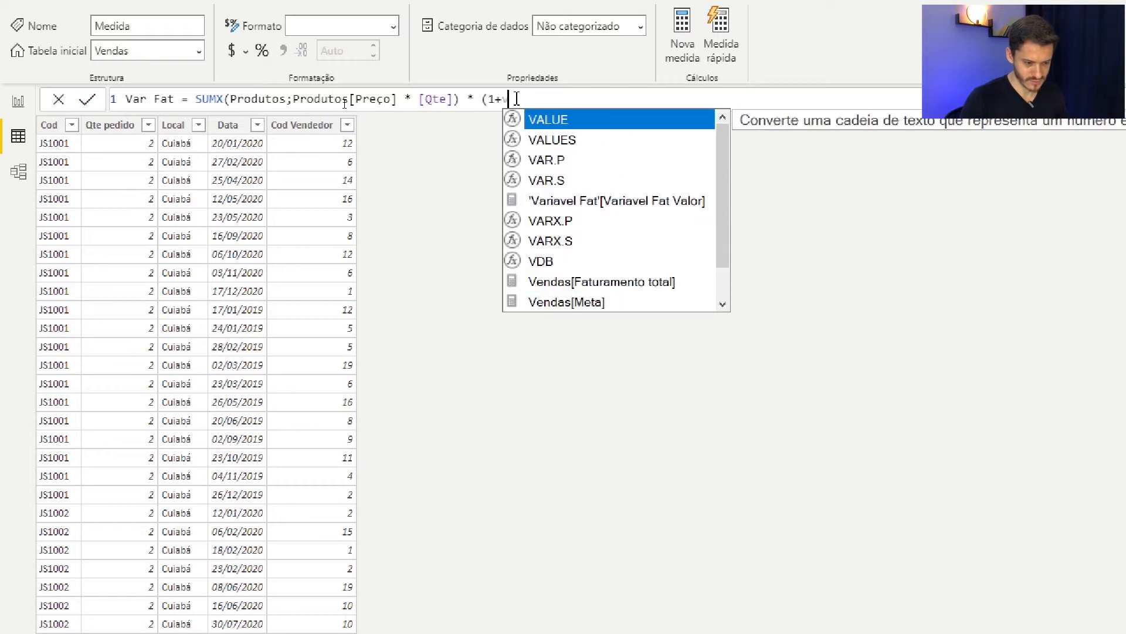
{"action": "key", "text": "Down"}
{"action": "key", "text": "Down"}
{"action": "key", "text": "Down"}
{"action": "key", "text": "Down"}
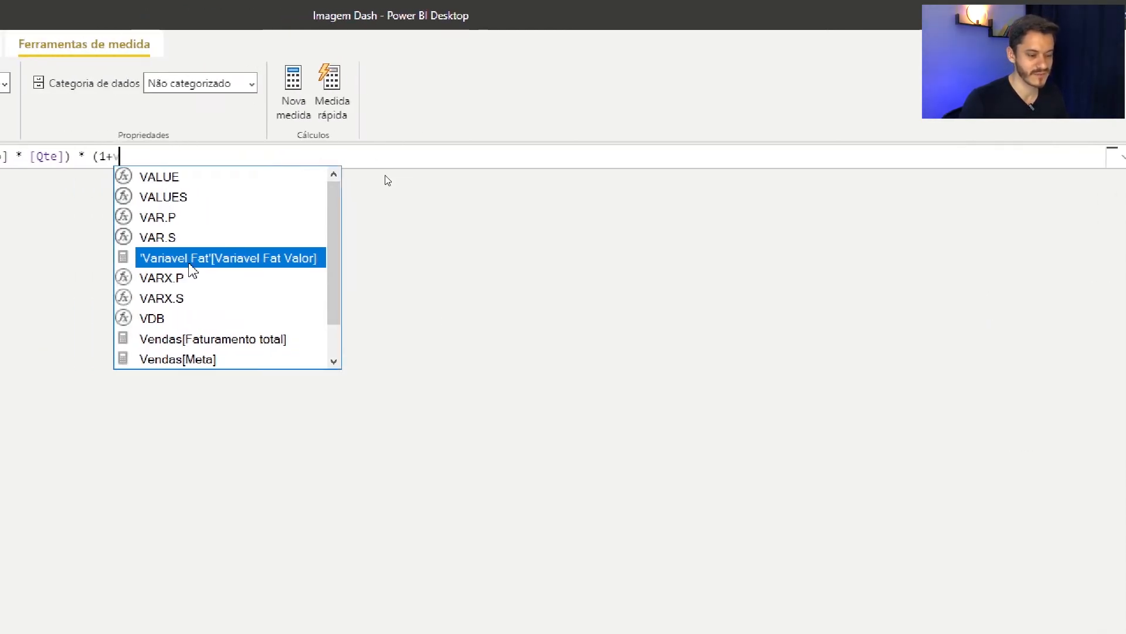
{"action": "key", "text": "Tab"}
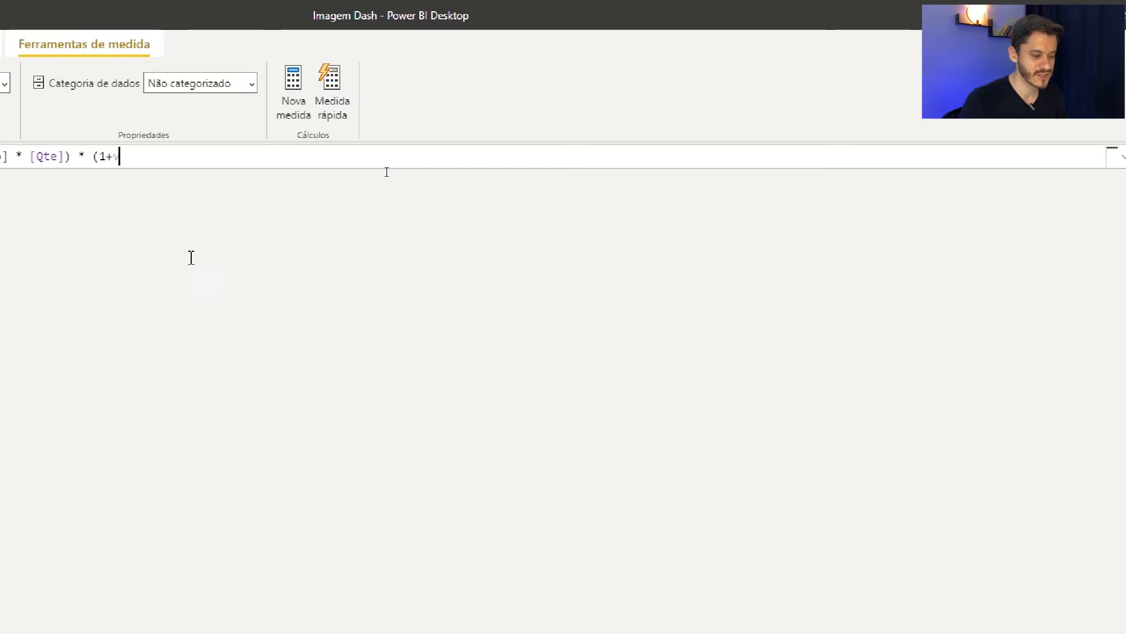
{"action": "type", "text": ")"}
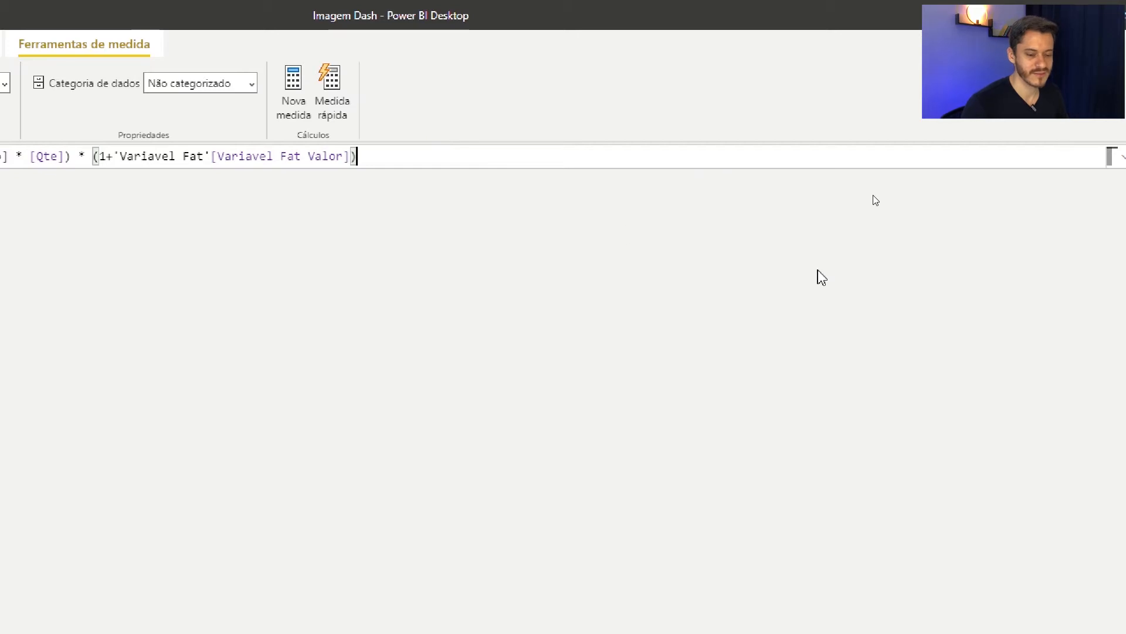
{"action": "key", "text": "Return"}
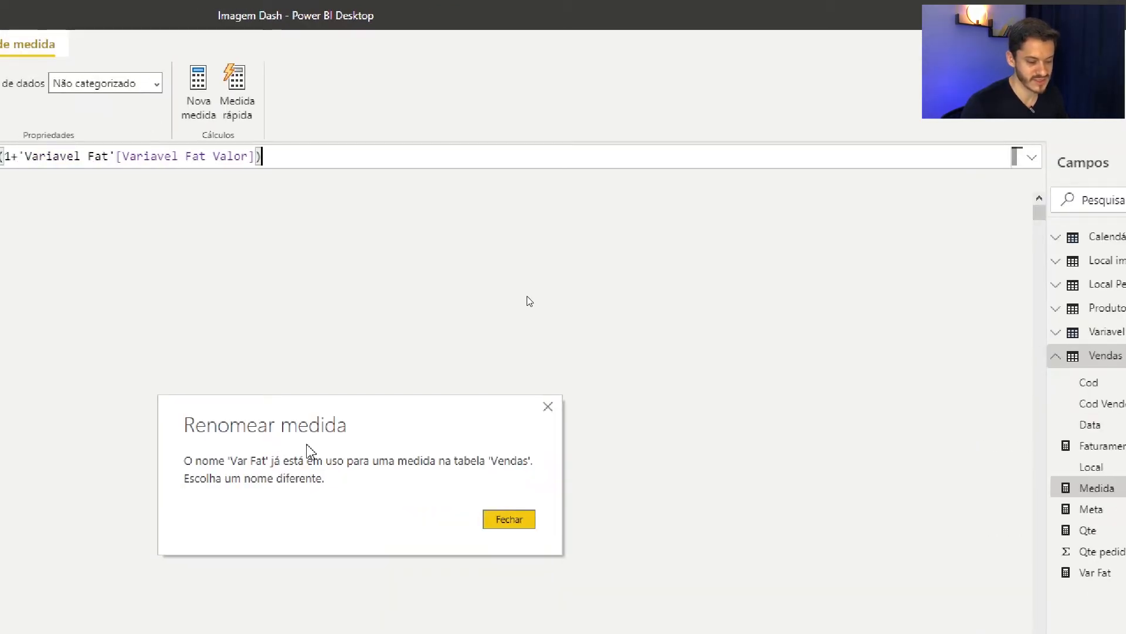
{"action": "left_click", "coordinate": [524, 525]}
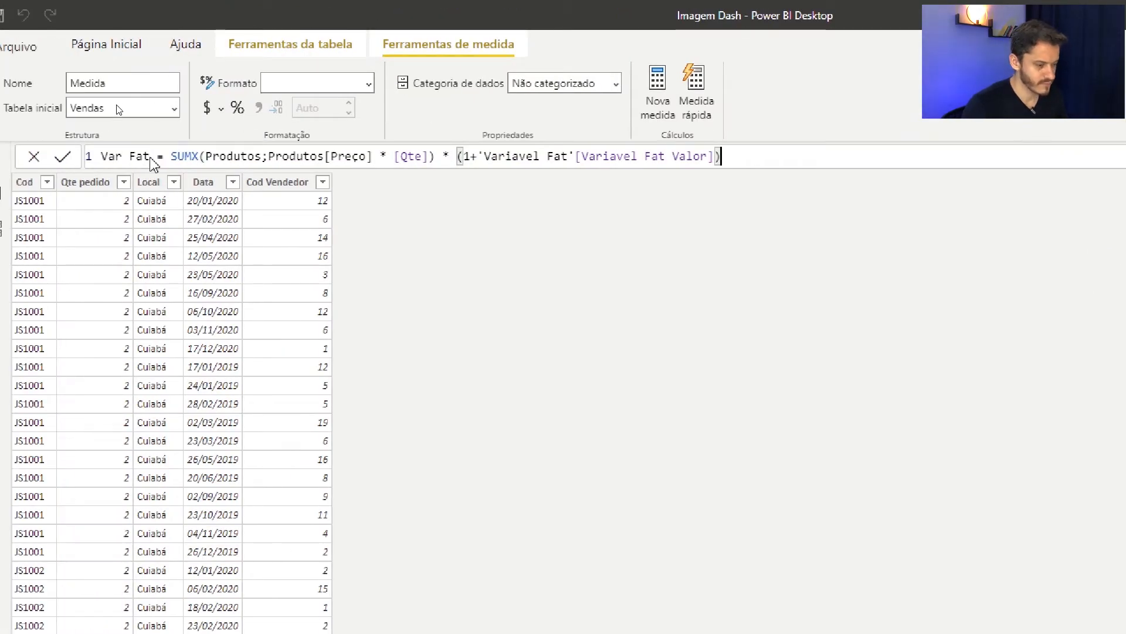
Step: Rename the new measure as Var Faturamento, commit its formula, and show the Variavel Fat table with its fields
{"action": "key", "text": "BackSpace"}
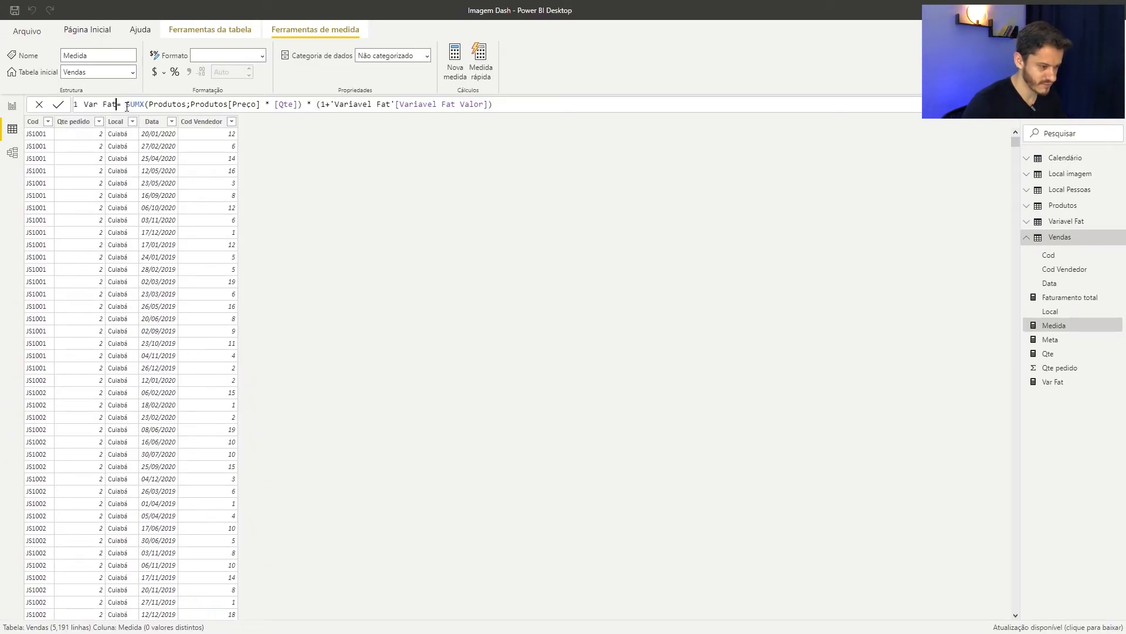
{"action": "type", "text": "Fat"}
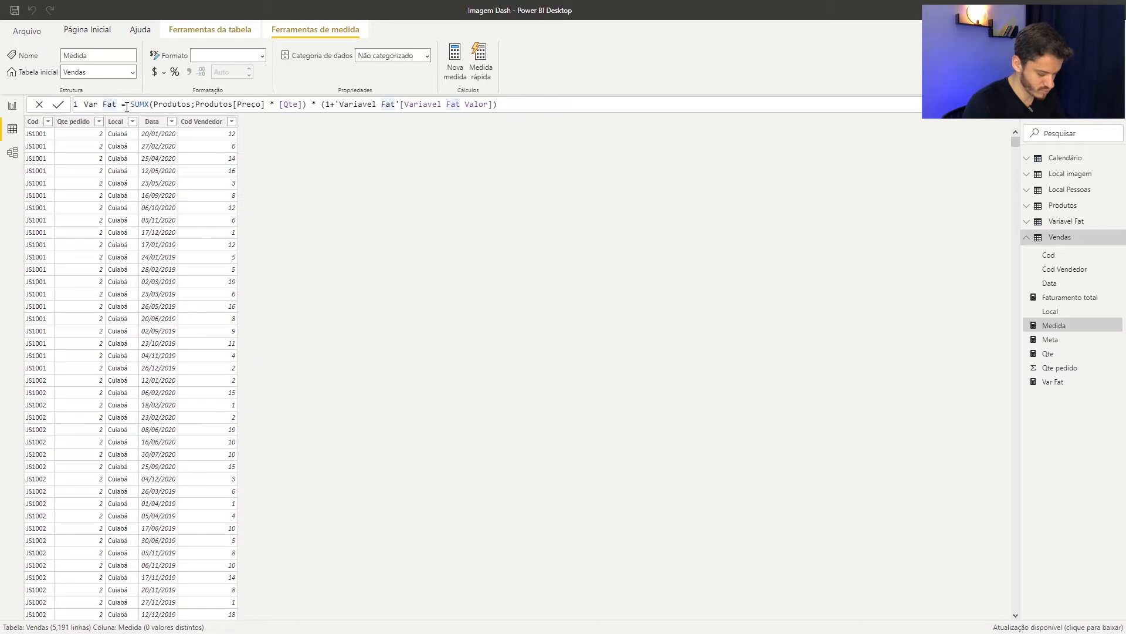
{"action": "type", "text": "ura"}
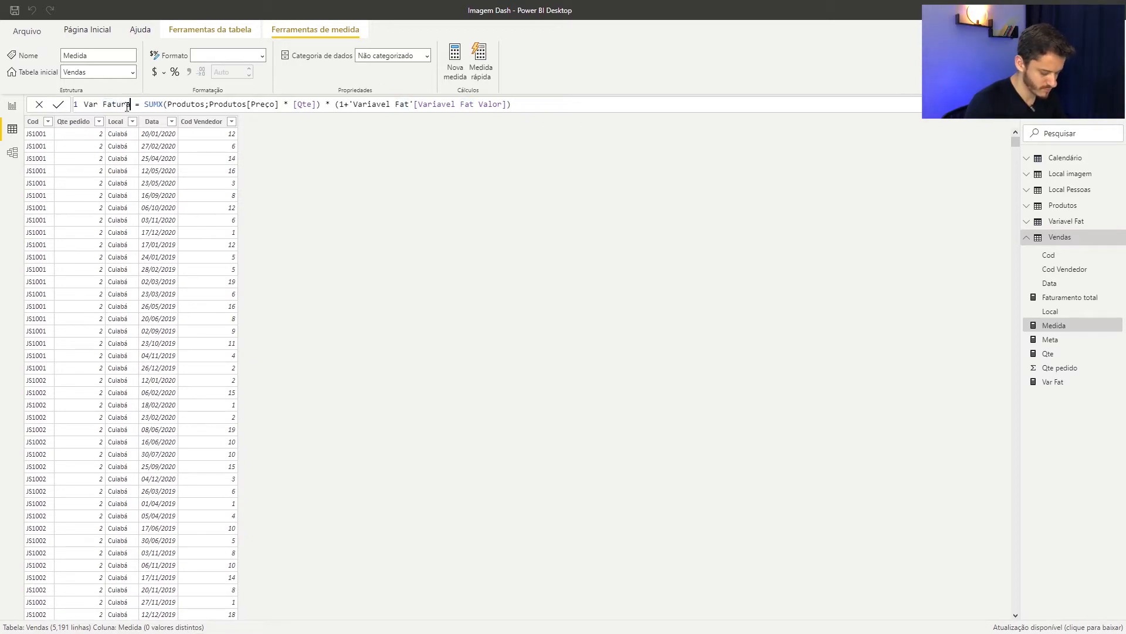
{"action": "type", "text": "mento"}
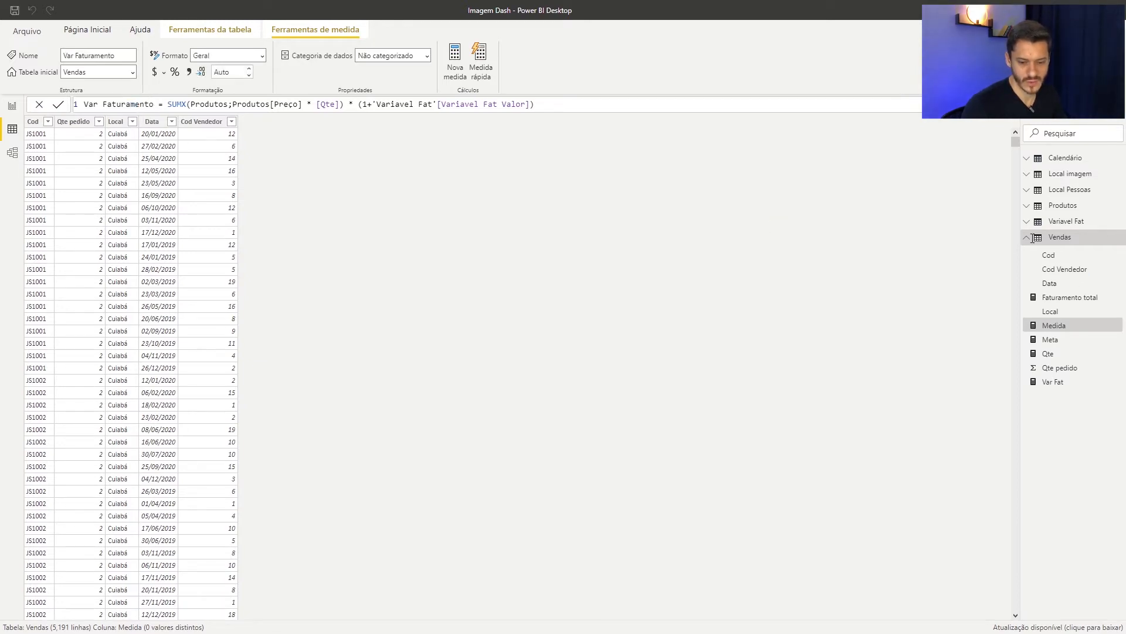
{"action": "left_click", "coordinate": [1066, 221]}
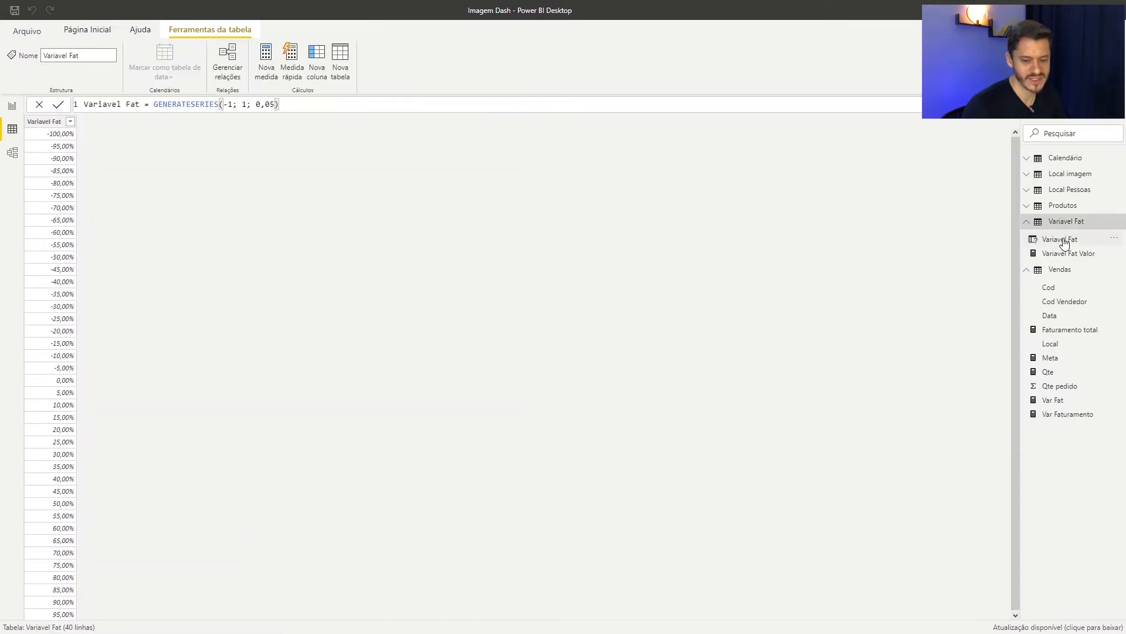
Step: Review the formulas of the Variavel Fat Valor and Var Faturamento measures and return to the report
{"action": "left_click", "coordinate": [1069, 253]}
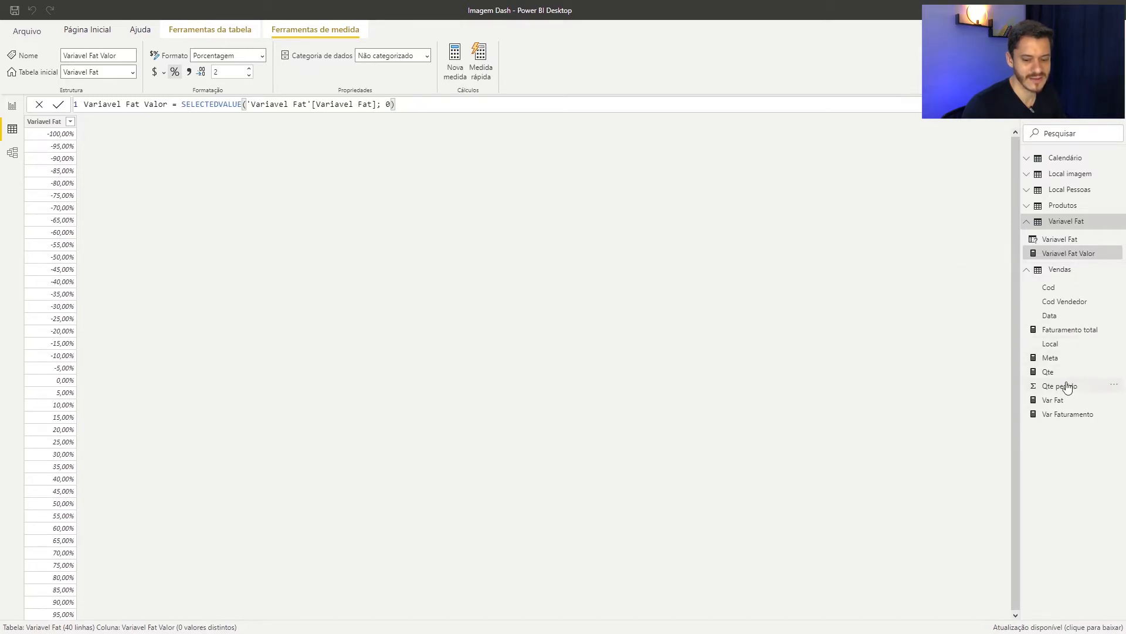
{"action": "left_click", "coordinate": [1060, 416]}
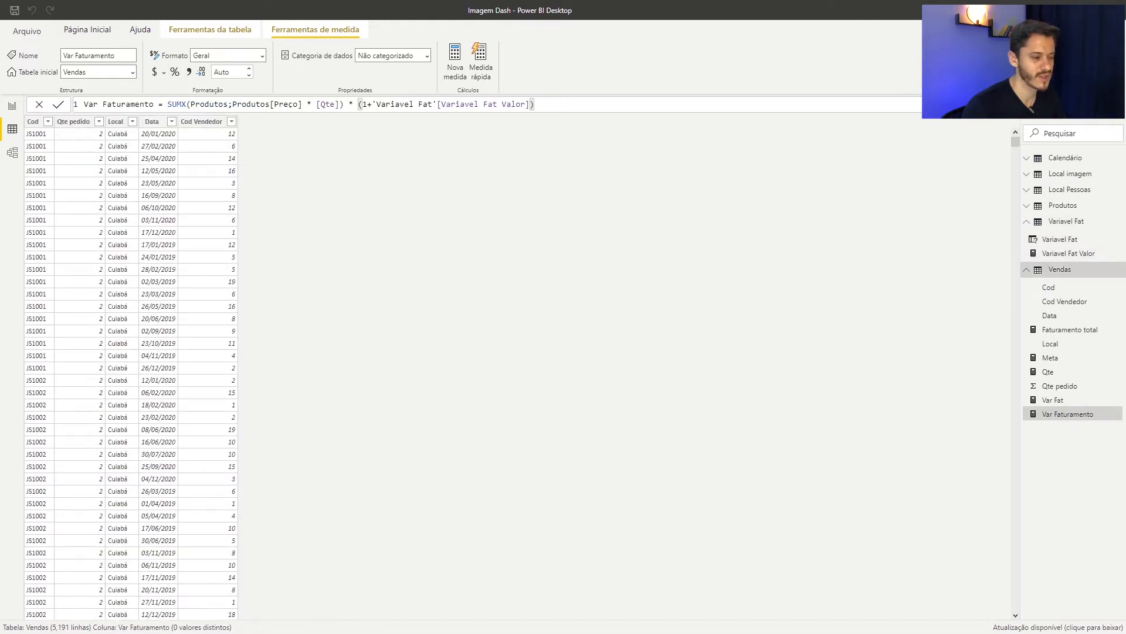
{"action": "left_click", "coordinate": [12, 106]}
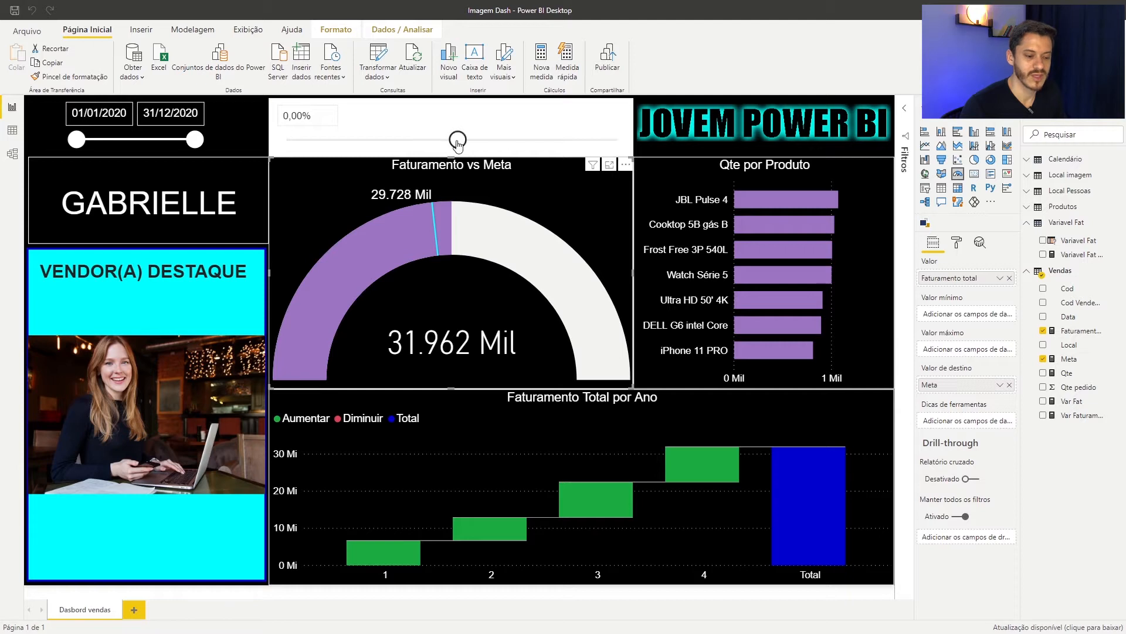
Step: Turn off the background and the slicer header of the Variavel Fat slicer
{"action": "mouse_move", "coordinate": [458, 142]}
{"action": "left_mouse_down"}
{"action": "mouse_move", "coordinate": [477, 142]}
{"action": "mouse_move", "coordinate": [457, 143]}
{"action": "left_mouse_up"}
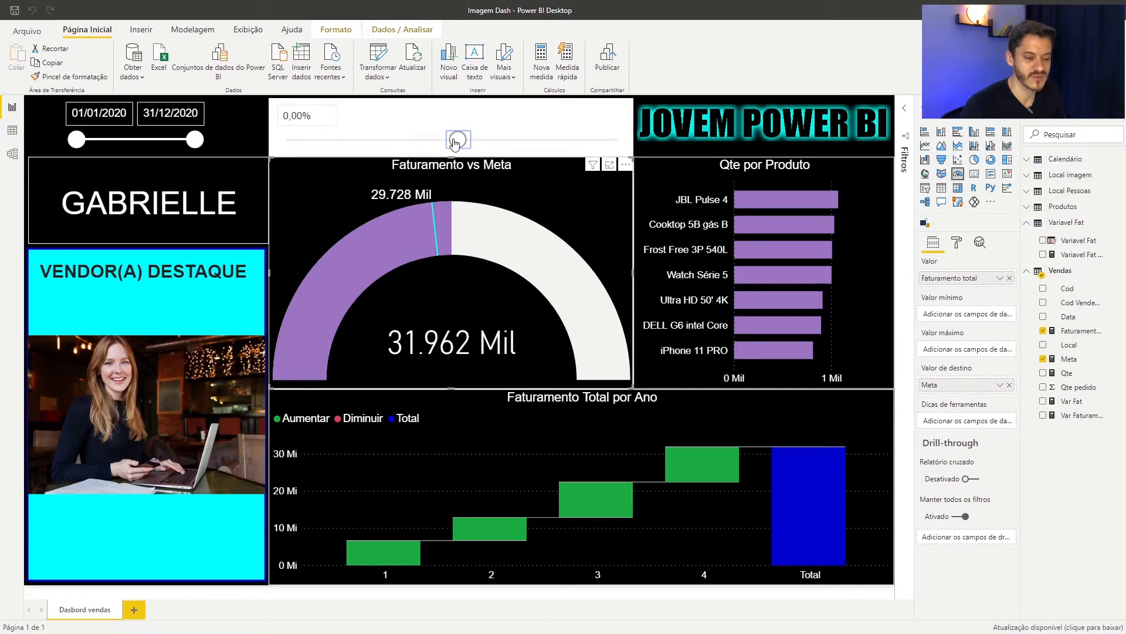
{"action": "left_click", "coordinate": [439, 109]}
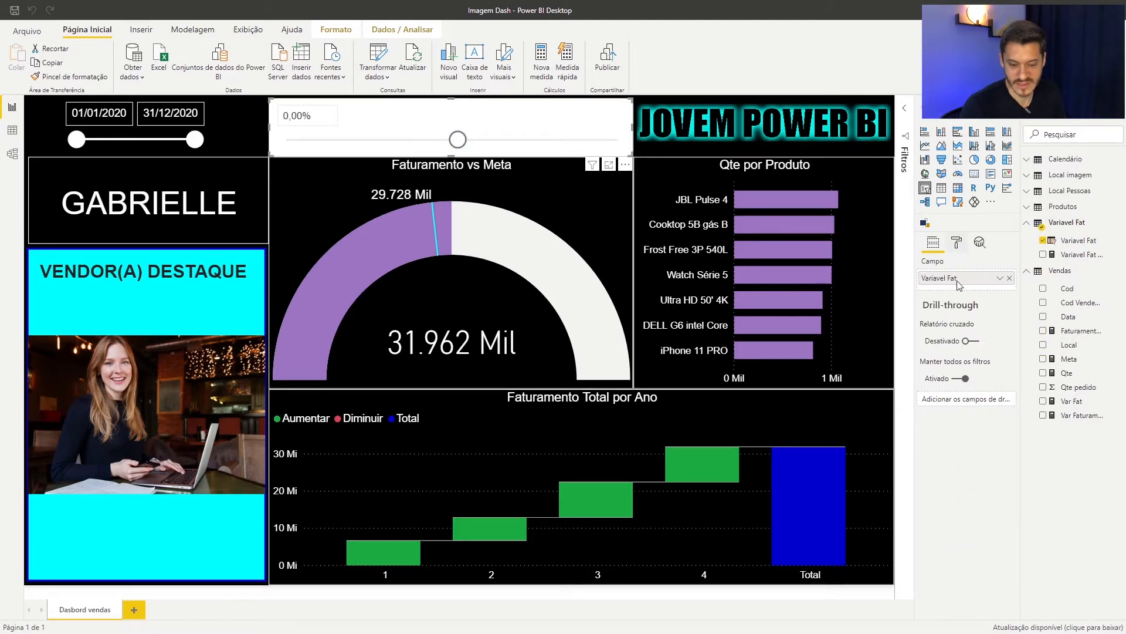
{"action": "left_click", "coordinate": [957, 243]}
{"action": "left_click", "coordinate": [996, 392]}
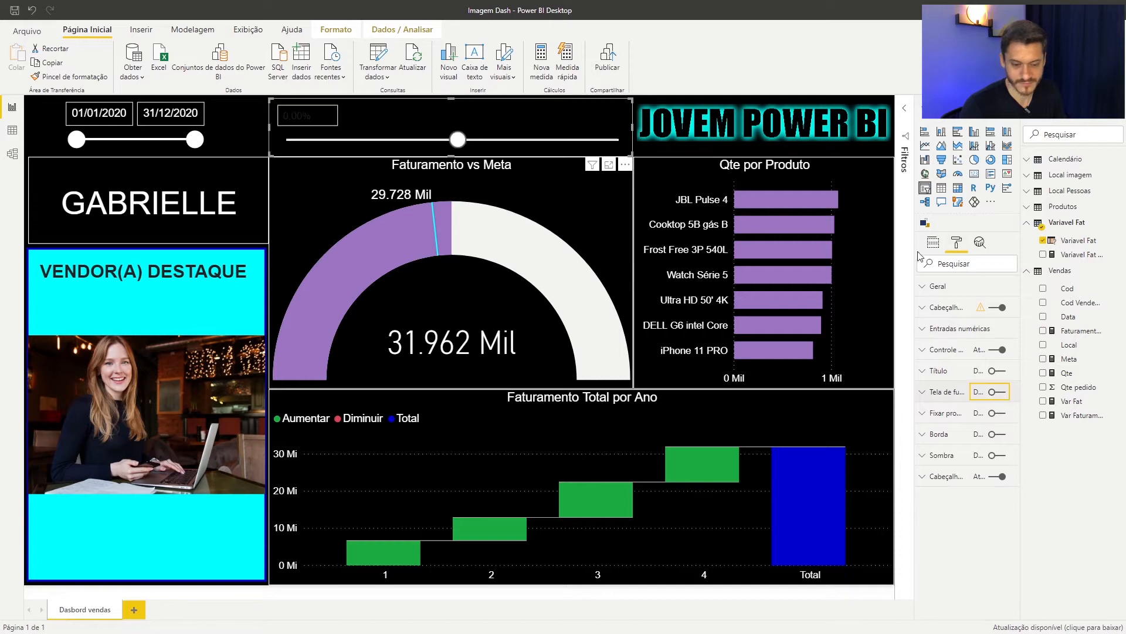
{"action": "left_click", "coordinate": [983, 305]}
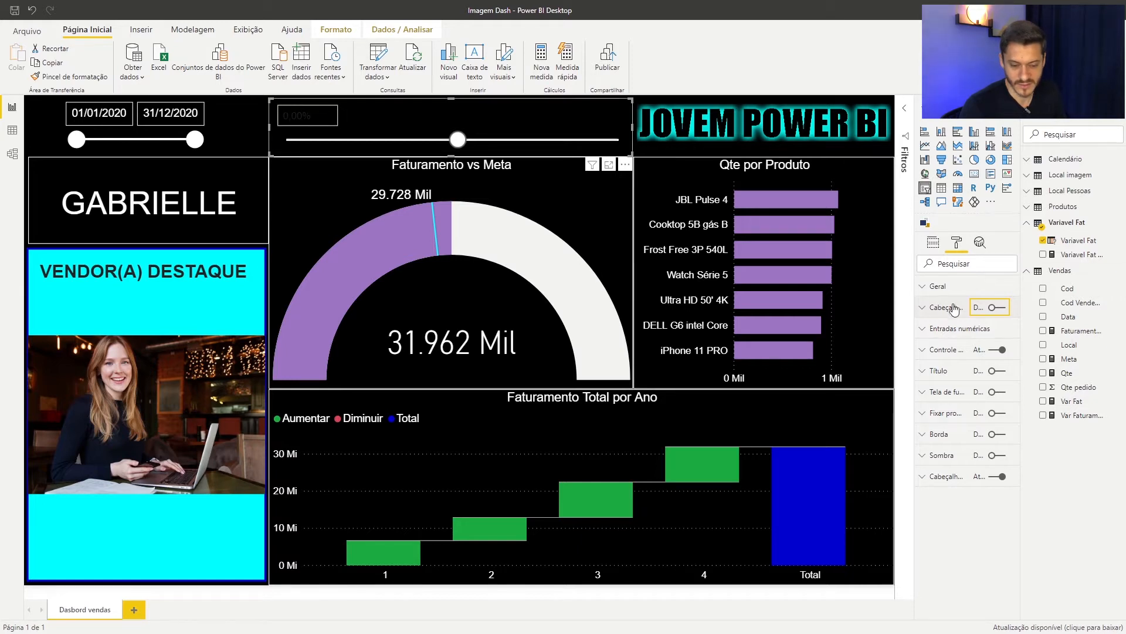
Step: Set the font colour of the Variavel Fat slicer's numeric input to white
{"action": "left_click", "coordinate": [927, 330]}
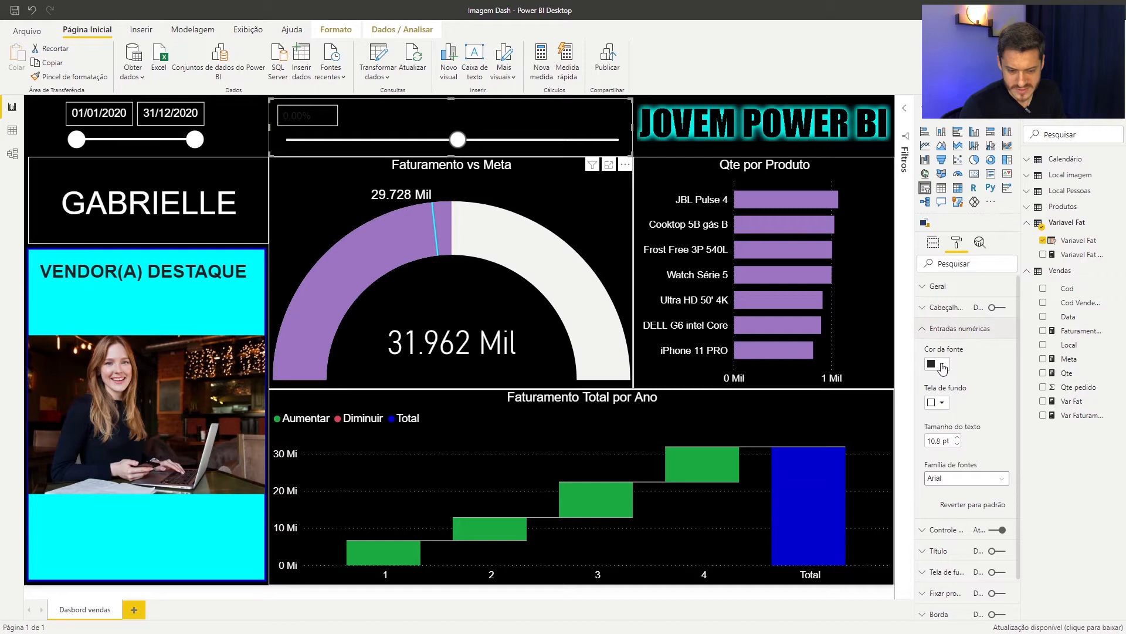
{"action": "left_click", "coordinate": [308, 116]}
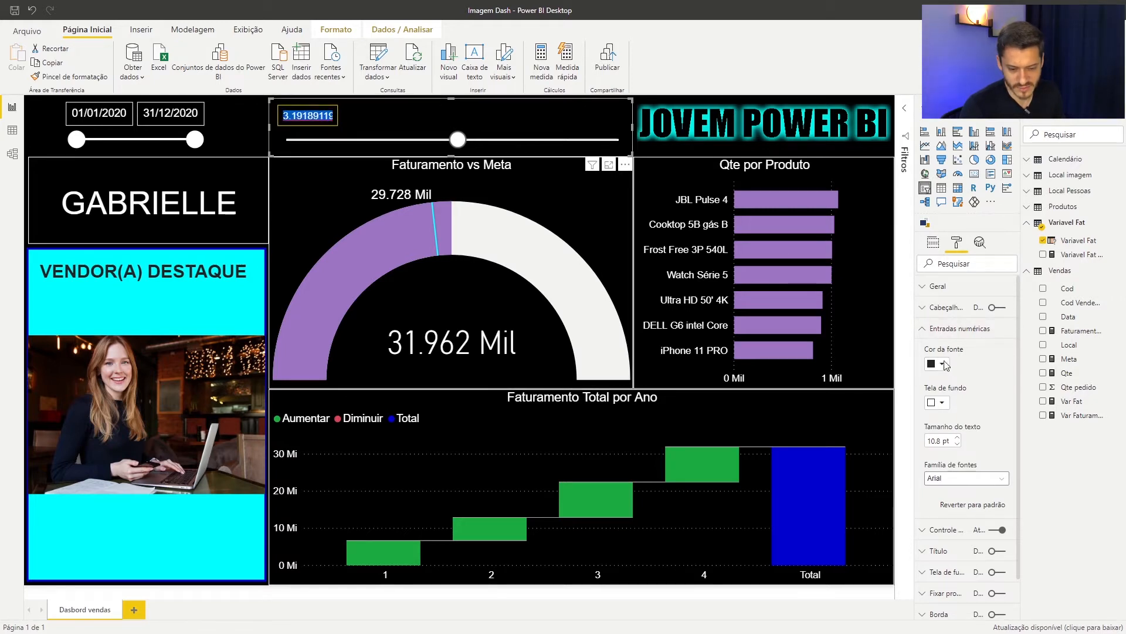
{"action": "key", "text": "Escape"}
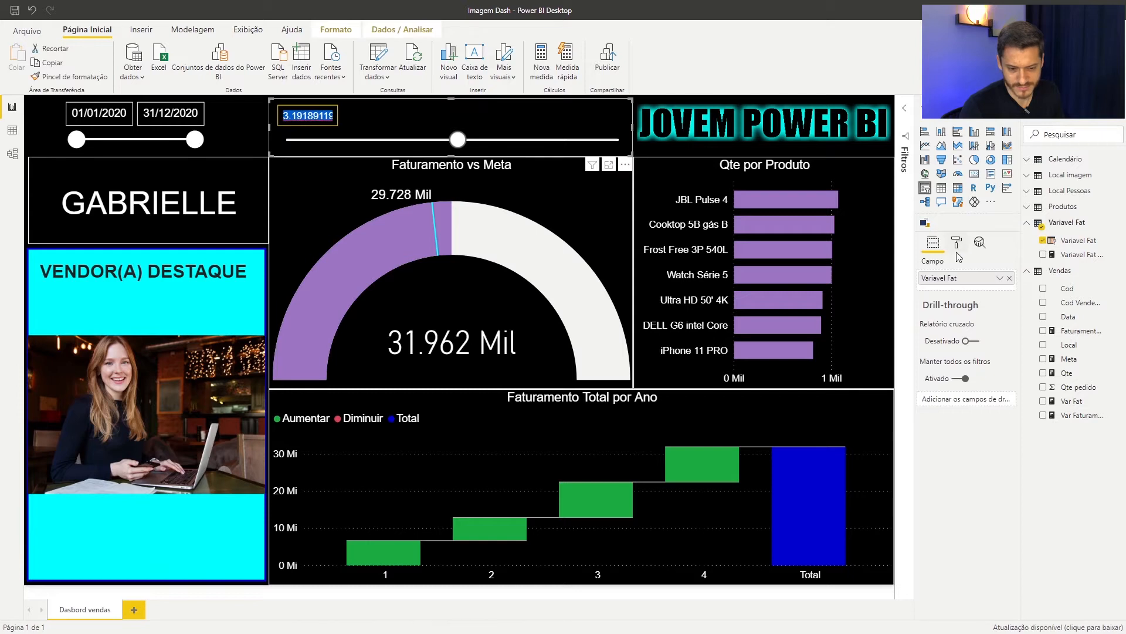
{"action": "left_click", "coordinate": [957, 245]}
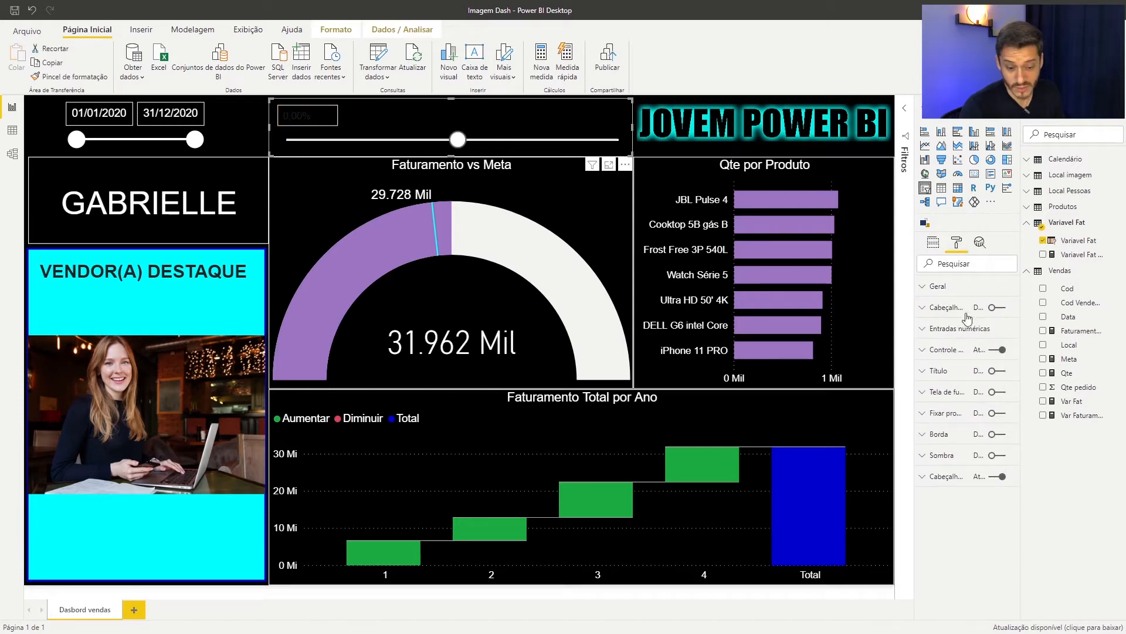
{"action": "left_click", "coordinate": [927, 329]}
{"action": "left_click", "coordinate": [940, 364]}
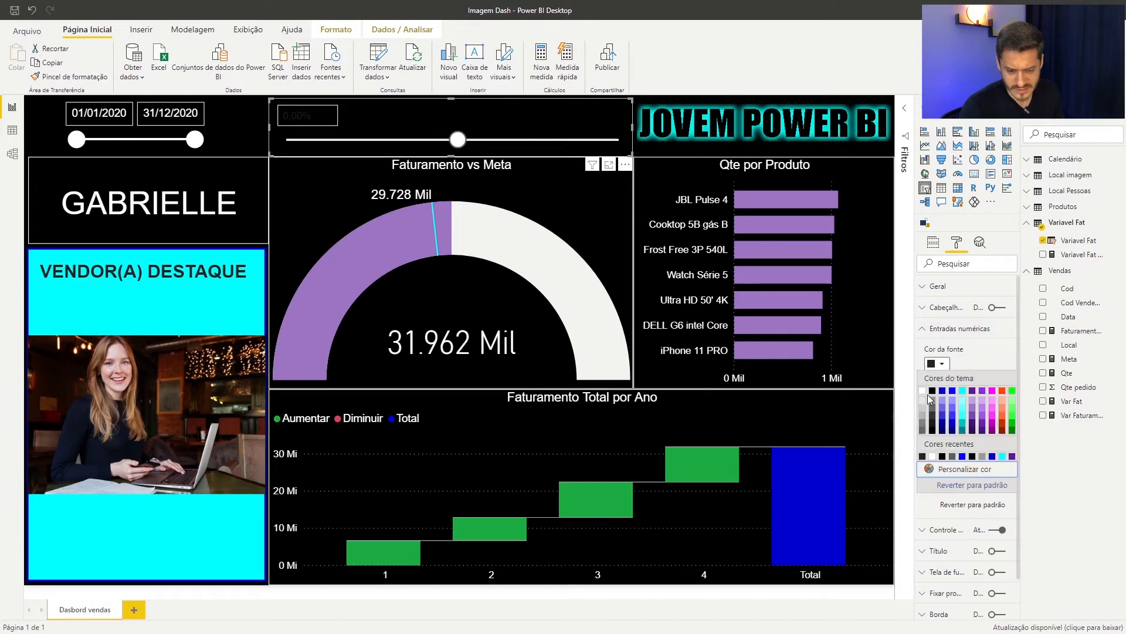
{"action": "left_click", "coordinate": [923, 391]}
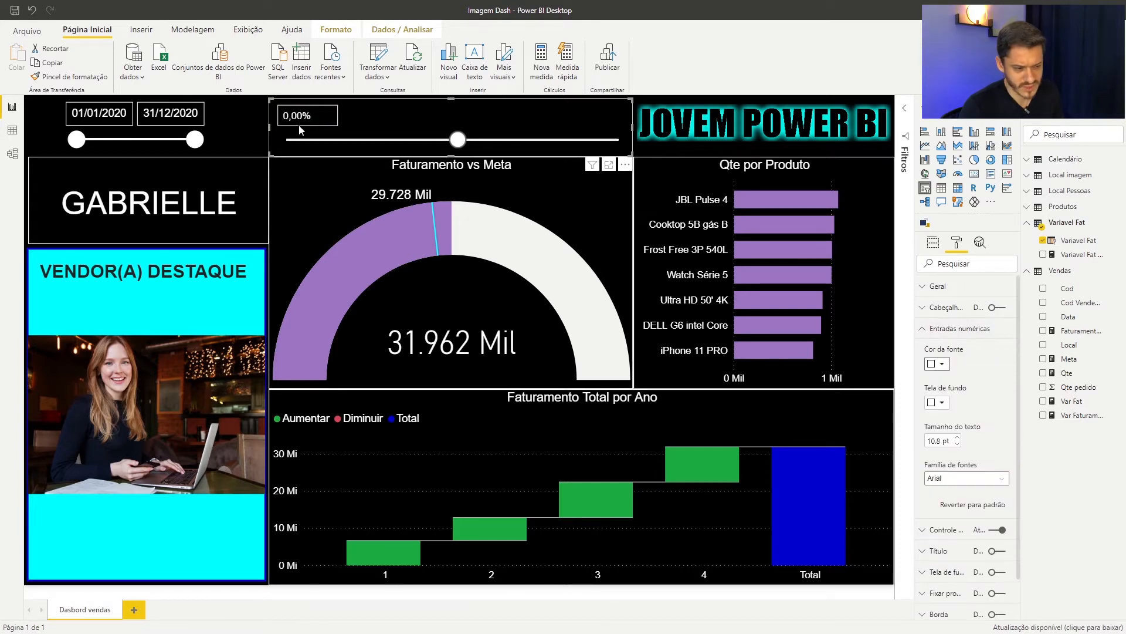
Step: Set the slider colour of the Variavel Fat slicer to white
{"action": "left_click", "coordinate": [927, 329]}
{"action": "left_click", "coordinate": [931, 350]}
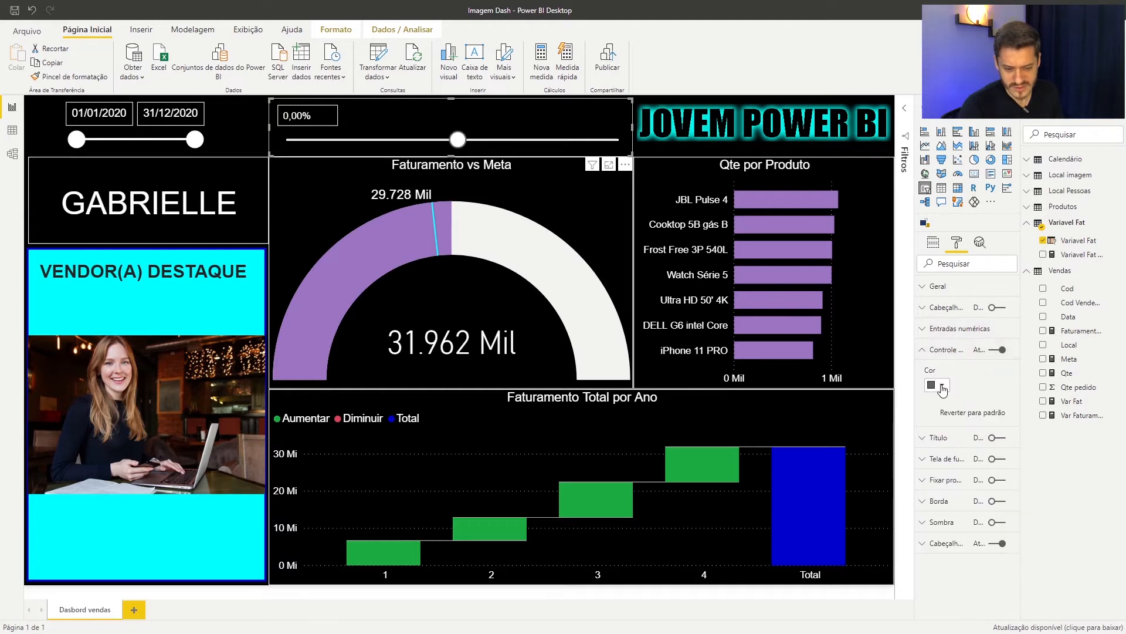
{"action": "left_click", "coordinate": [938, 386]}
{"action": "left_click", "coordinate": [923, 412]}
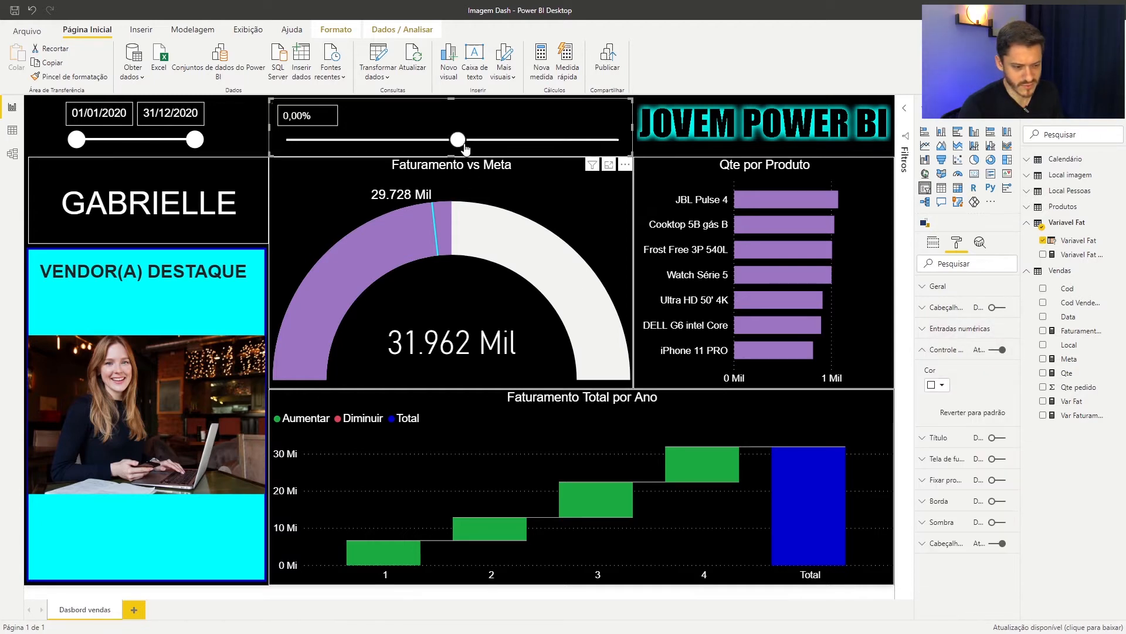
Step: Test the Variavel Fat slicer at -25,00% and return it to 0,00%
{"action": "left_click", "coordinate": [248, 121]}
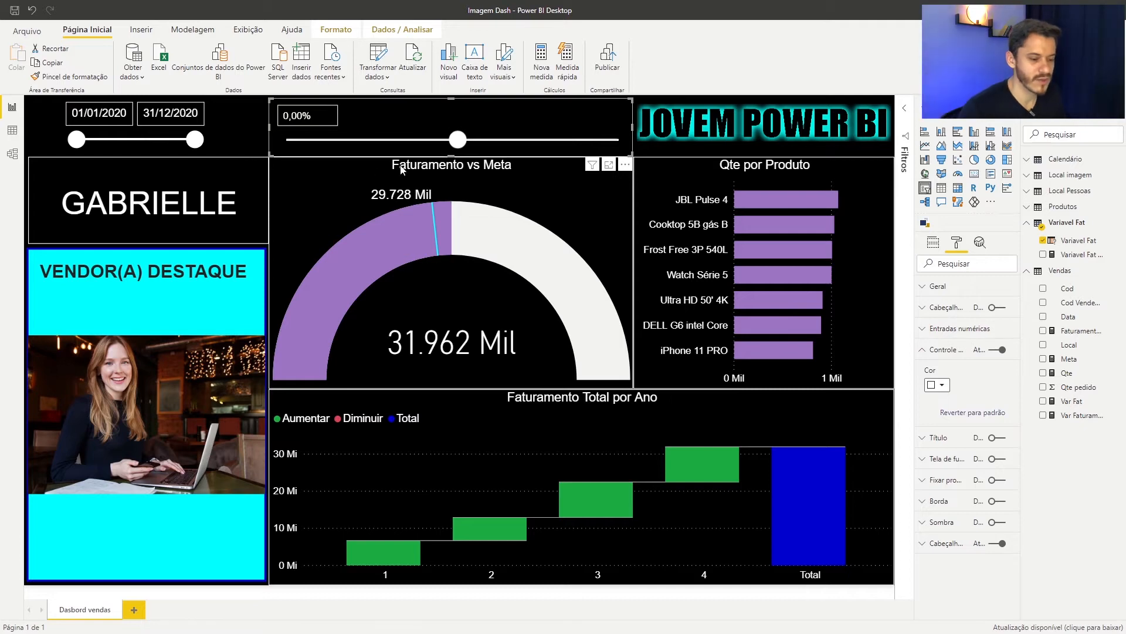
{"action": "left_click_drag", "start_coordinate": [458, 139], "coordinate": [414, 143]}
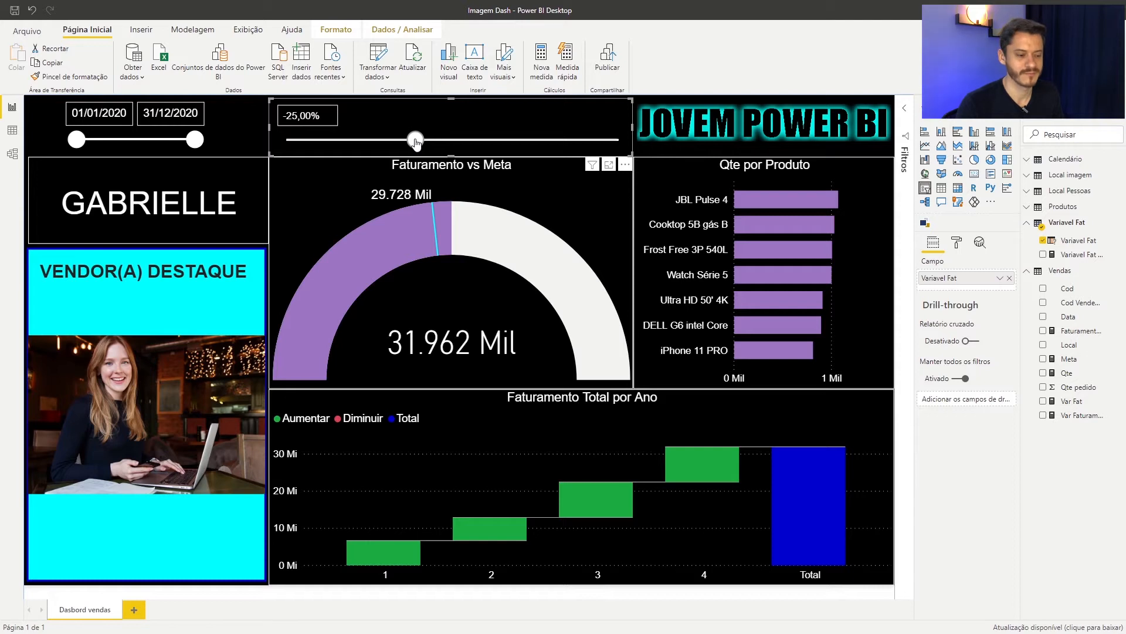
{"action": "left_click_drag", "start_coordinate": [415, 142], "coordinate": [459, 141]}
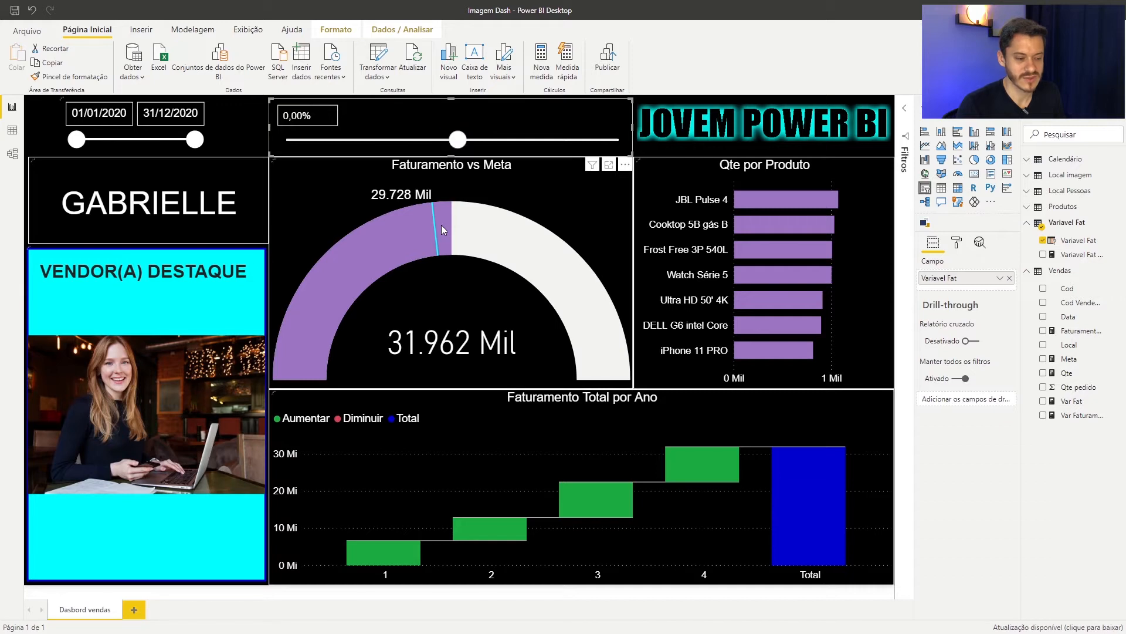
Step: Replace Faturamento total with Var Faturamento as the value of the Faturamento vs Meta gauge, and collapse the Vendas and Variavel Fat tables
{"action": "left_click", "coordinate": [446, 305]}
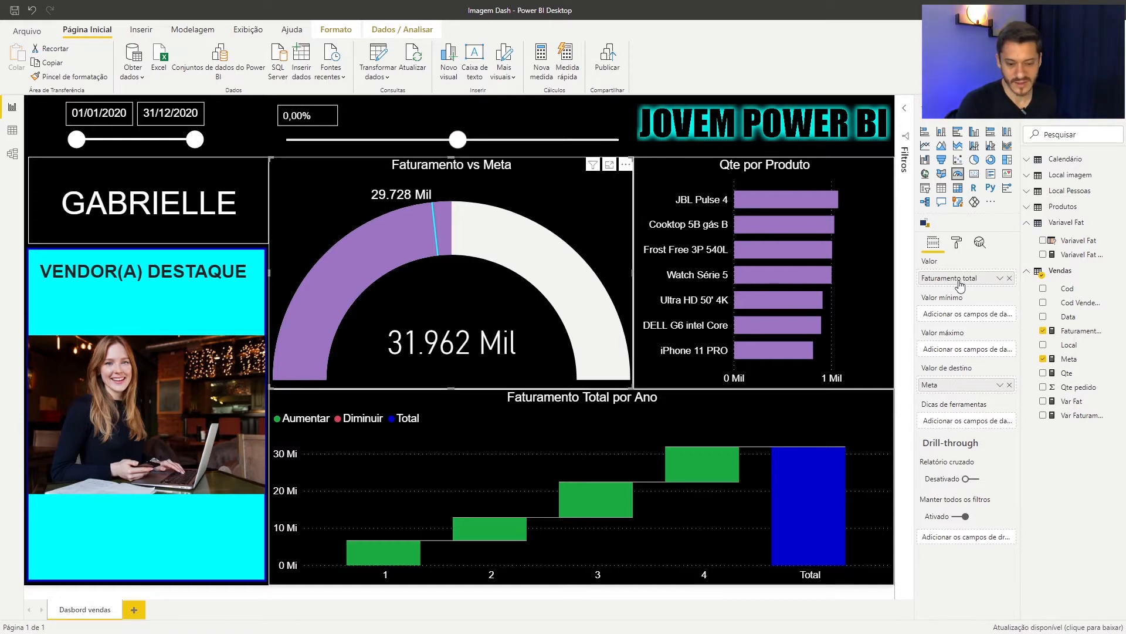
{"action": "left_click", "coordinate": [1009, 278]}
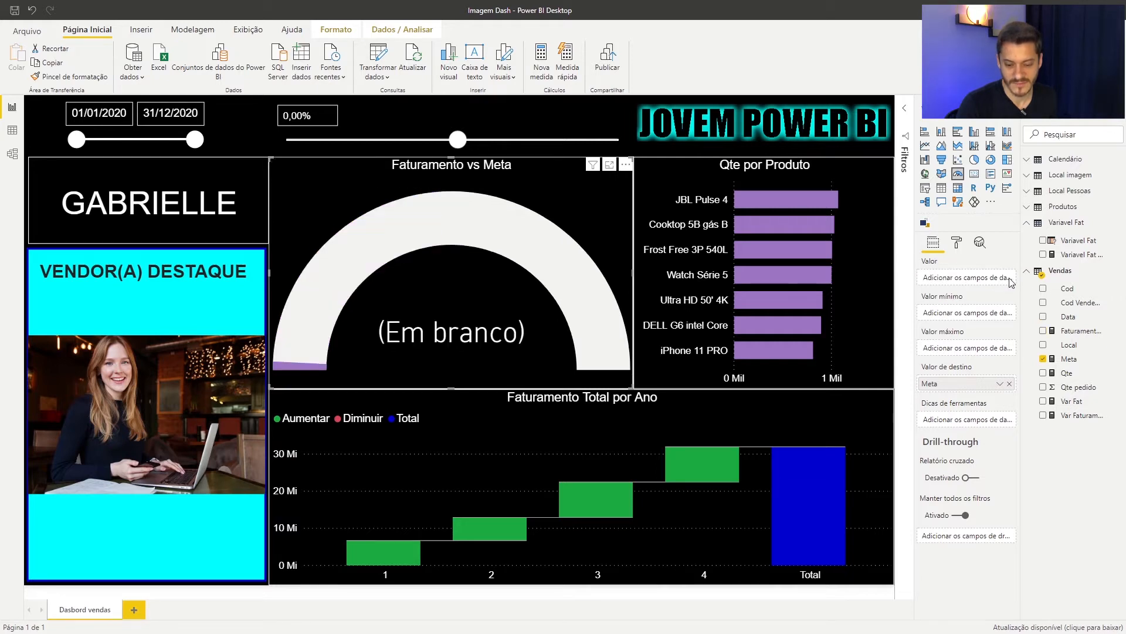
{"action": "left_click_drag", "start_coordinate": [1074, 419], "coordinate": [1039, 282]}
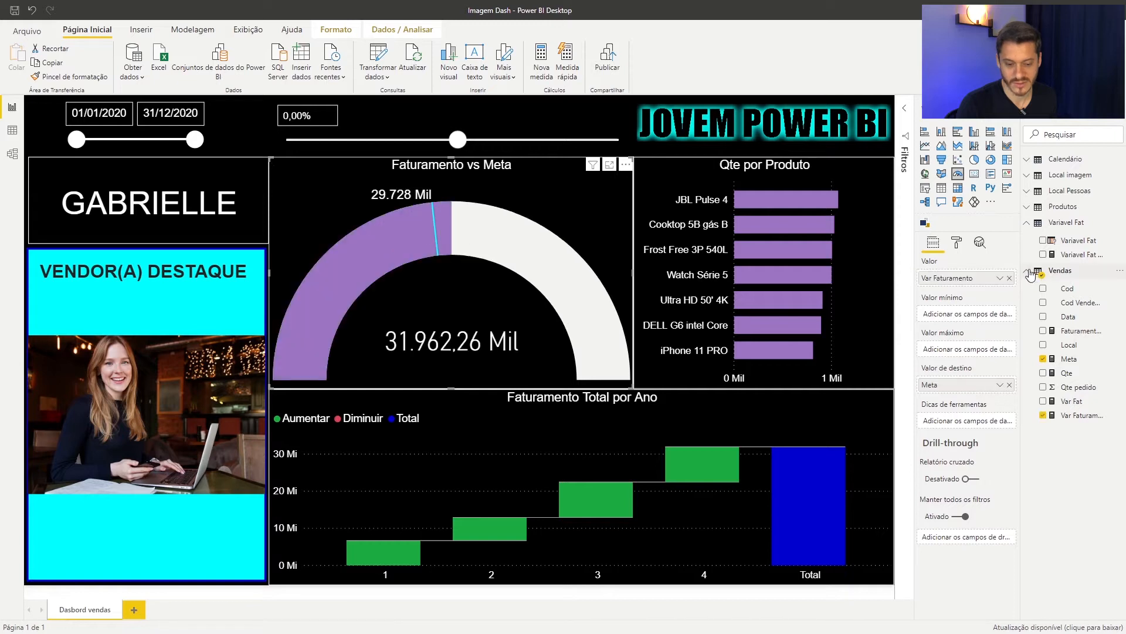
{"action": "left_click", "coordinate": [1027, 271]}
{"action": "left_click", "coordinate": [1027, 223]}
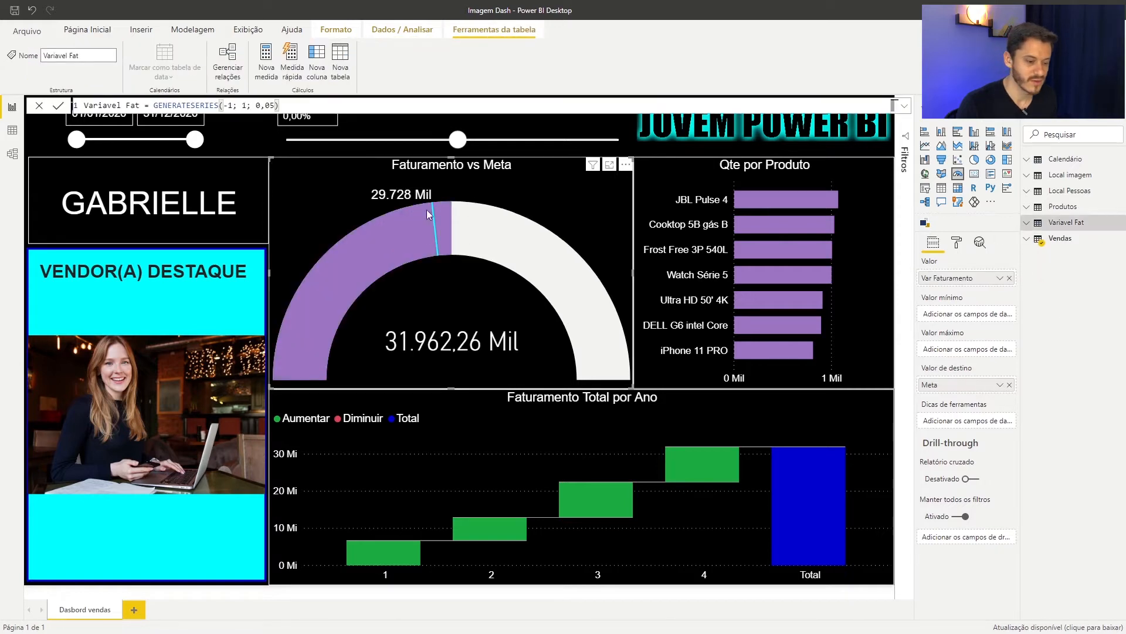
{"action": "left_click", "coordinate": [246, 129]}
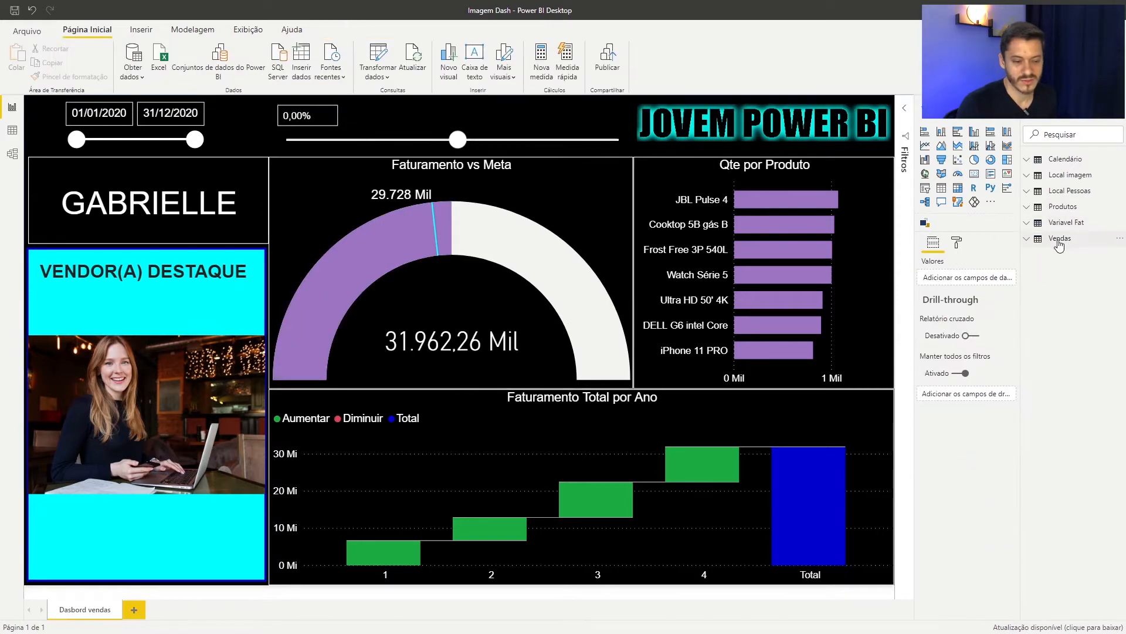
Step: Simulate a 15,00% revenue variation on the gauge with the Variavel Fat slicer and reset it to 0,00%
{"action": "left_click_drag", "start_coordinate": [457, 142], "coordinate": [481, 141]}
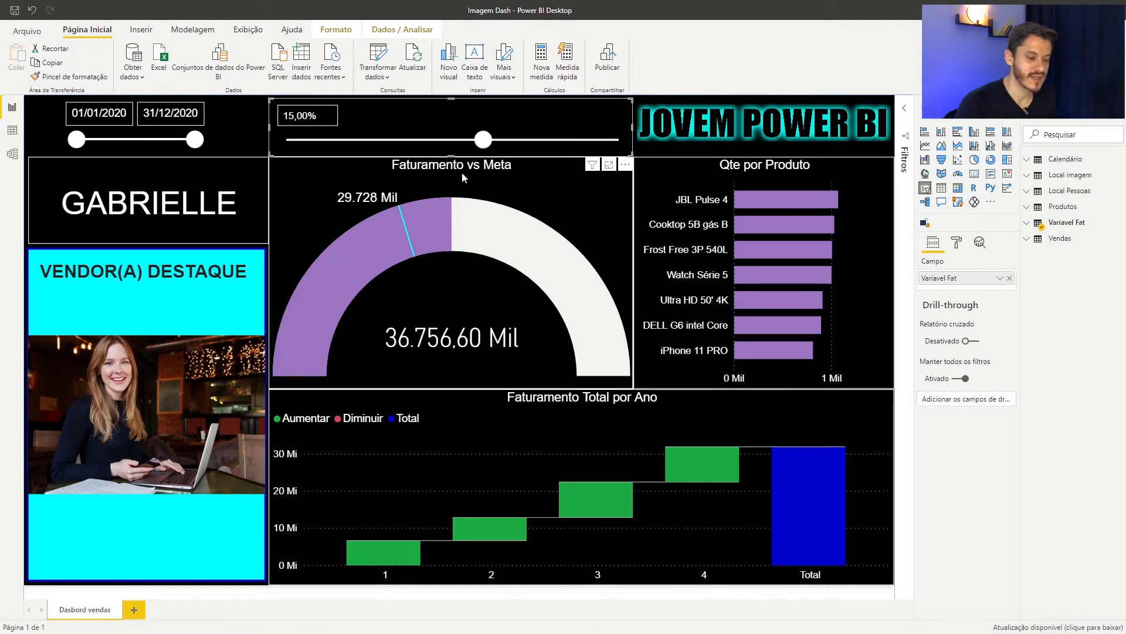
{"action": "left_click_drag", "start_coordinate": [483, 139], "coordinate": [458, 139]}
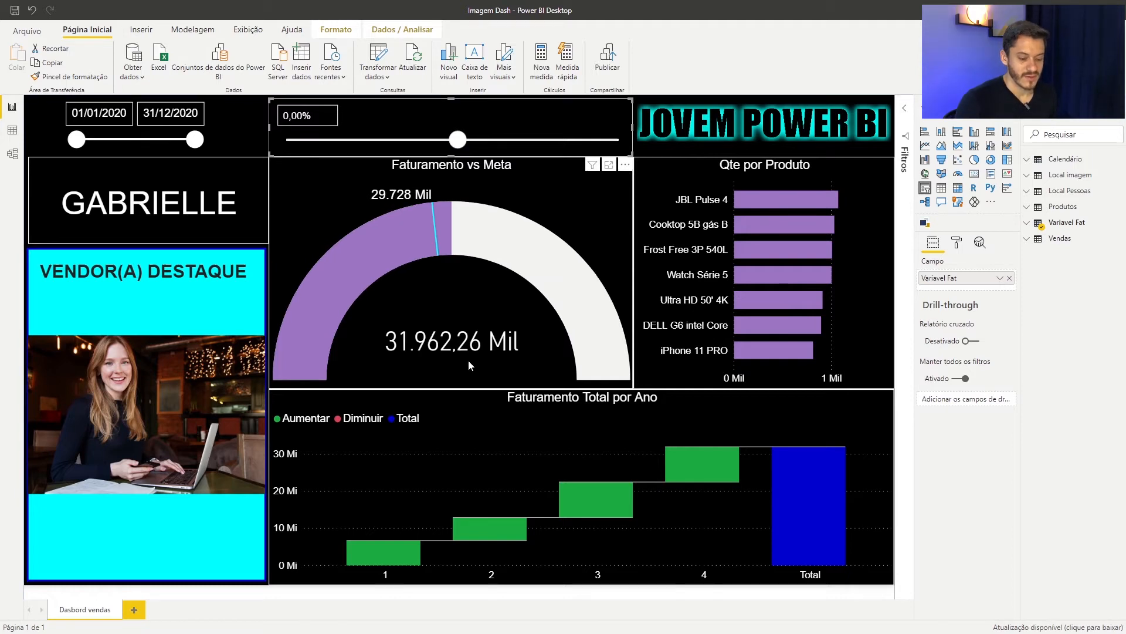
Step: Filter the dashboard to quarter 1 in the waterfall chart, set Variavel Fat to 20,00% and inspect the gauge's values
{"action": "left_click", "coordinate": [400, 548]}
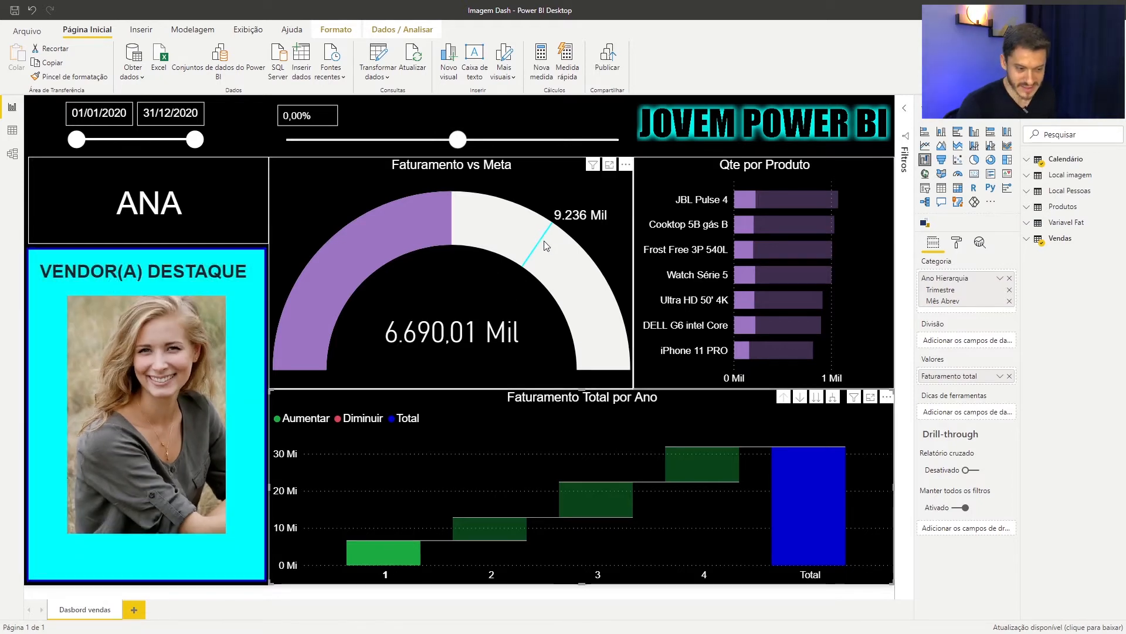
{"action": "mouse_move", "coordinate": [542, 238]}
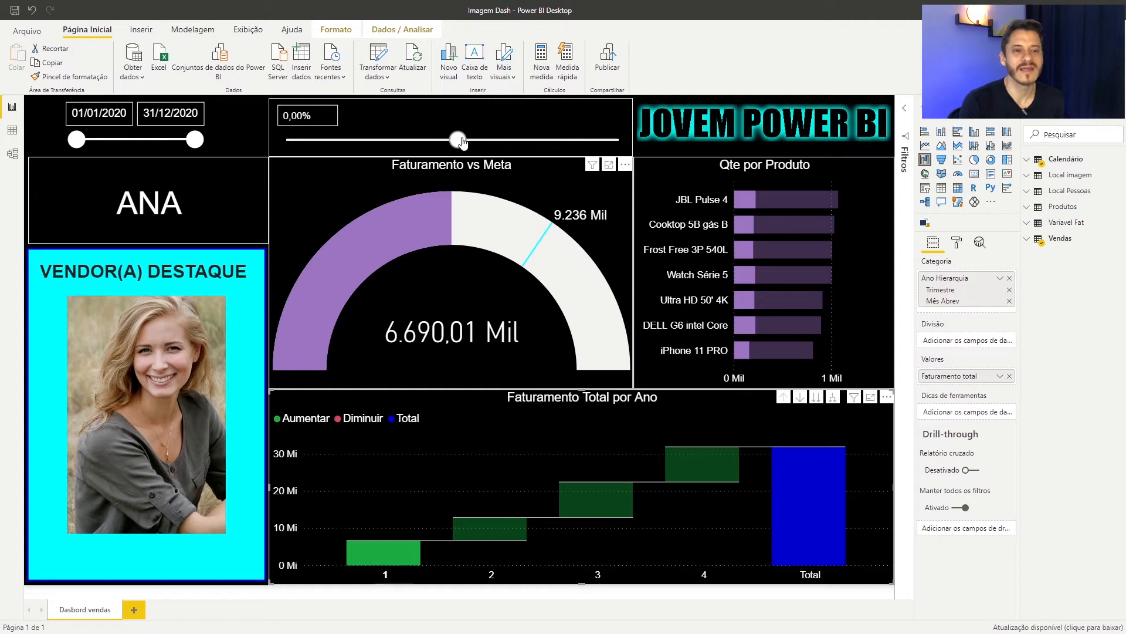
{"action": "left_click_drag", "start_coordinate": [459, 141], "coordinate": [495, 142]}
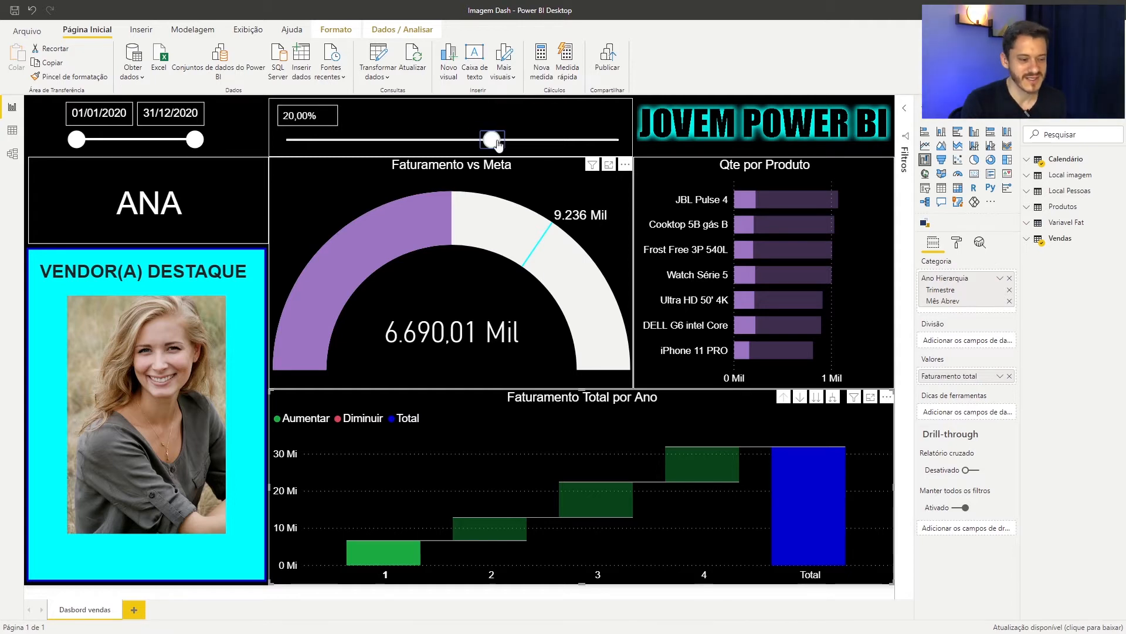
{"action": "left_click", "coordinate": [497, 144]}
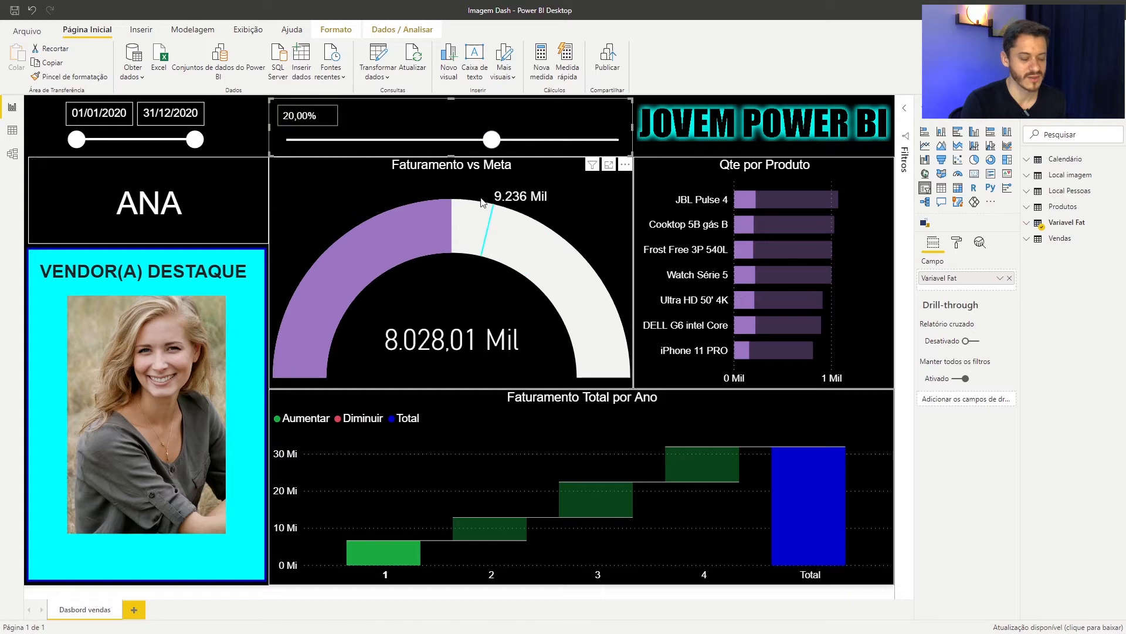
{"action": "mouse_move", "coordinate": [469, 234]}
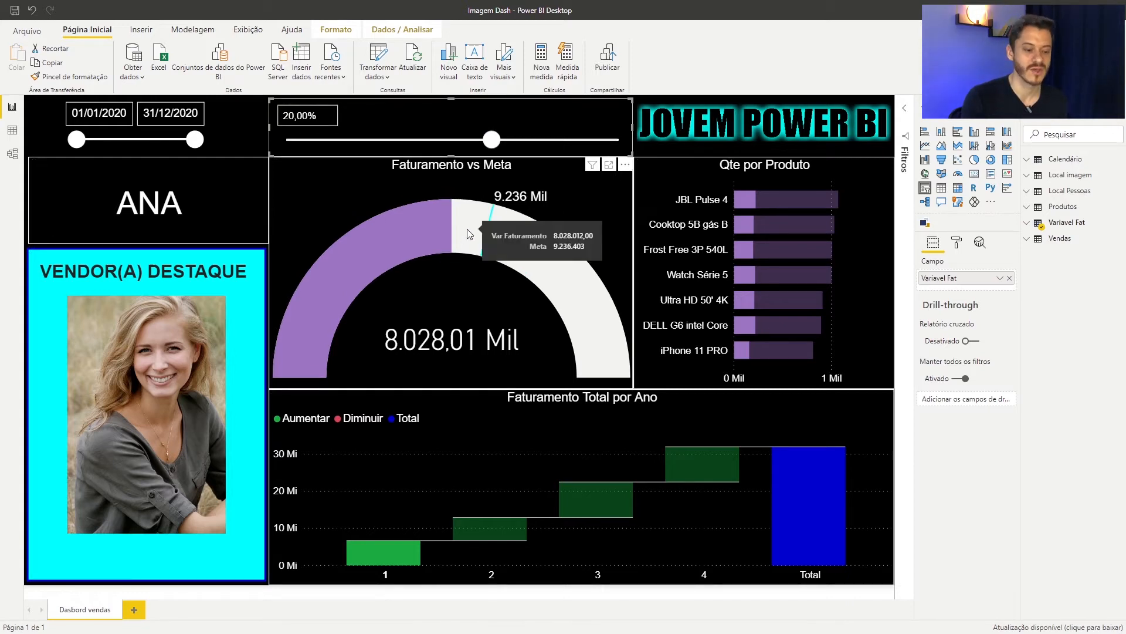
Step: Compare quarter 1 revenue with the target at variations of 35,00%, 45,00% and 40,00%, and reset the slicer to 0,00%
{"action": "left_click_drag", "start_coordinate": [492, 140], "coordinate": [520, 145]}
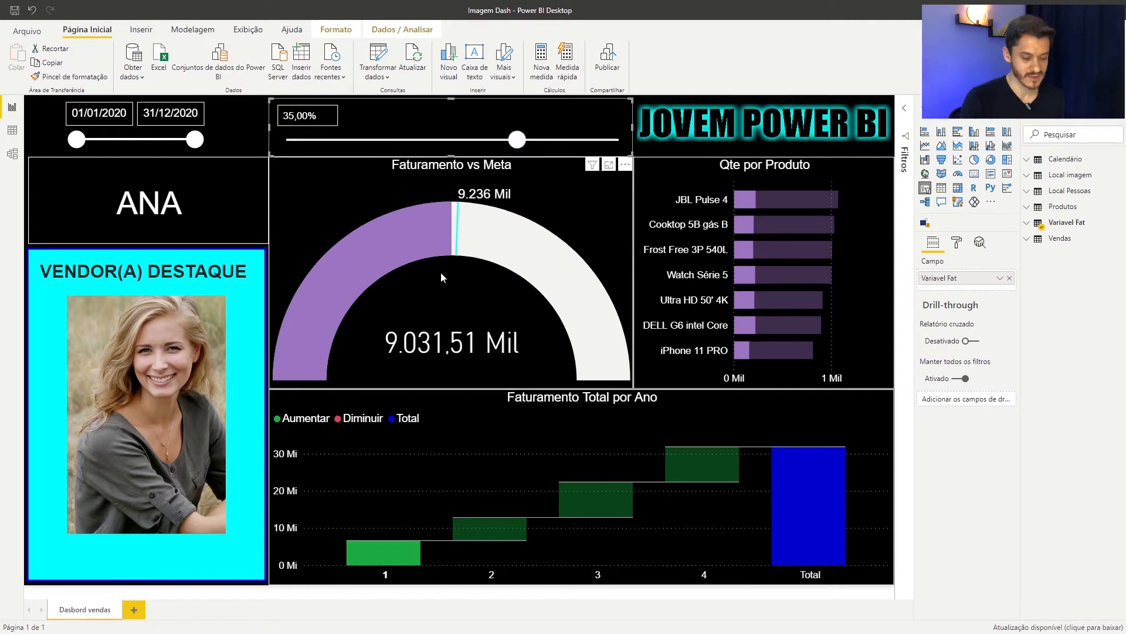
{"action": "left_click_drag", "start_coordinate": [517, 140], "coordinate": [533, 146]}
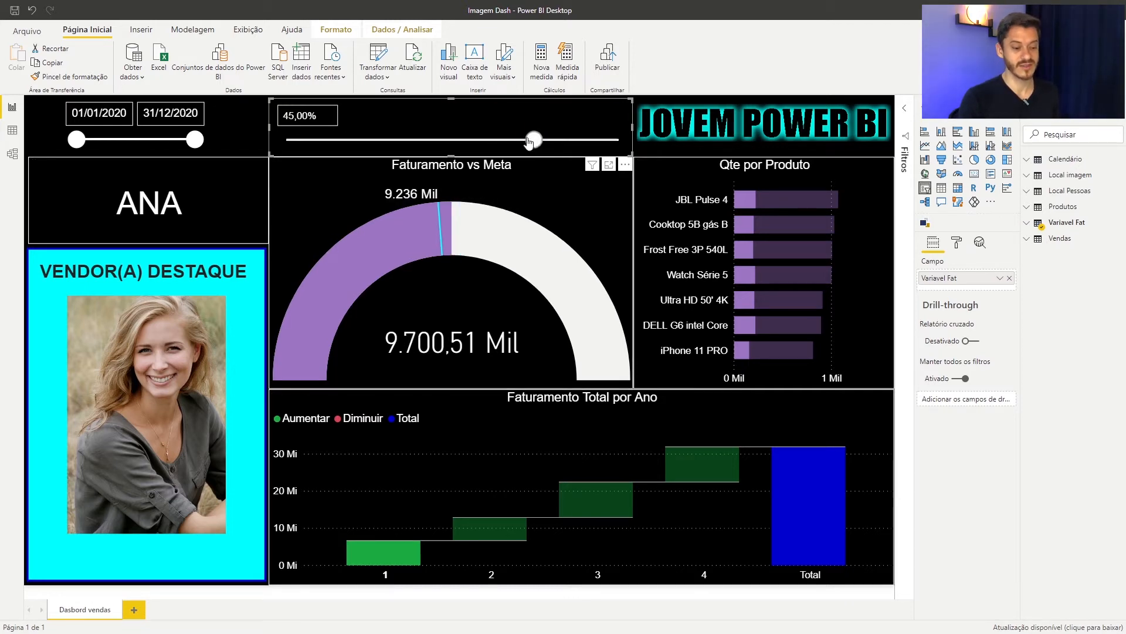
{"action": "left_click_drag", "start_coordinate": [530, 142], "coordinate": [527, 143]}
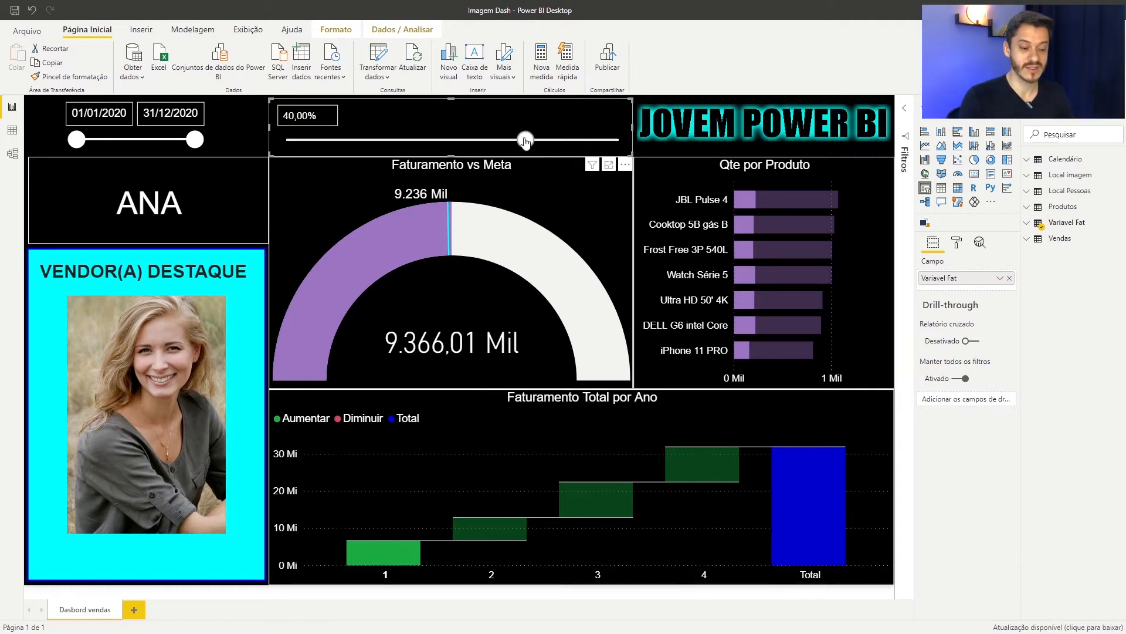
{"action": "left_click_drag", "start_coordinate": [526, 140], "coordinate": [455, 141]}
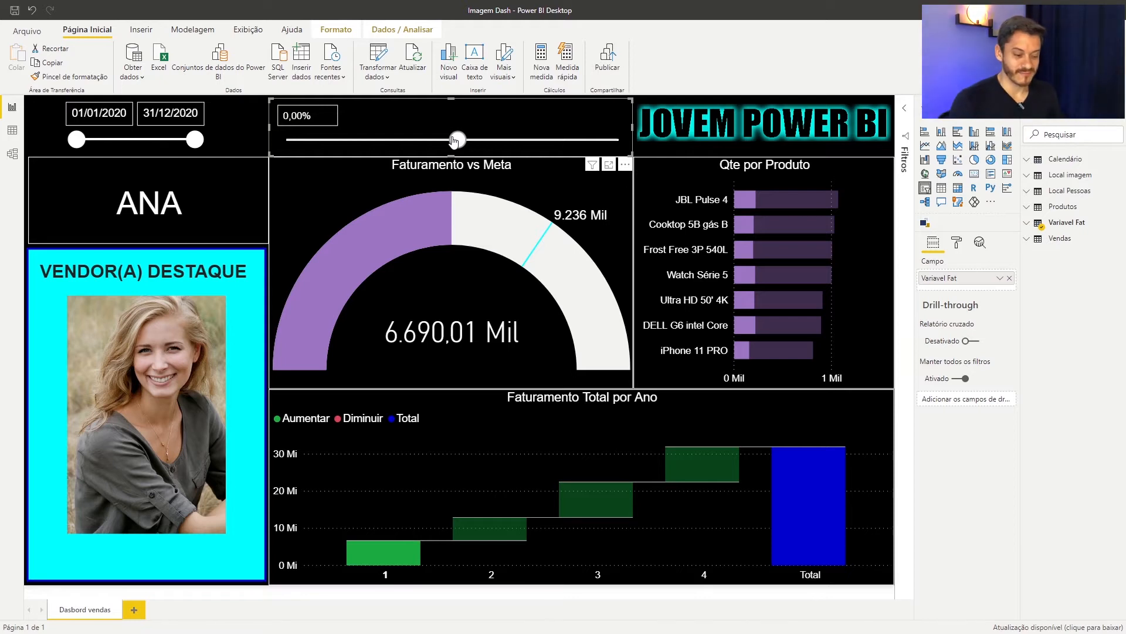
{"action": "mouse_move", "coordinate": [386, 565]}
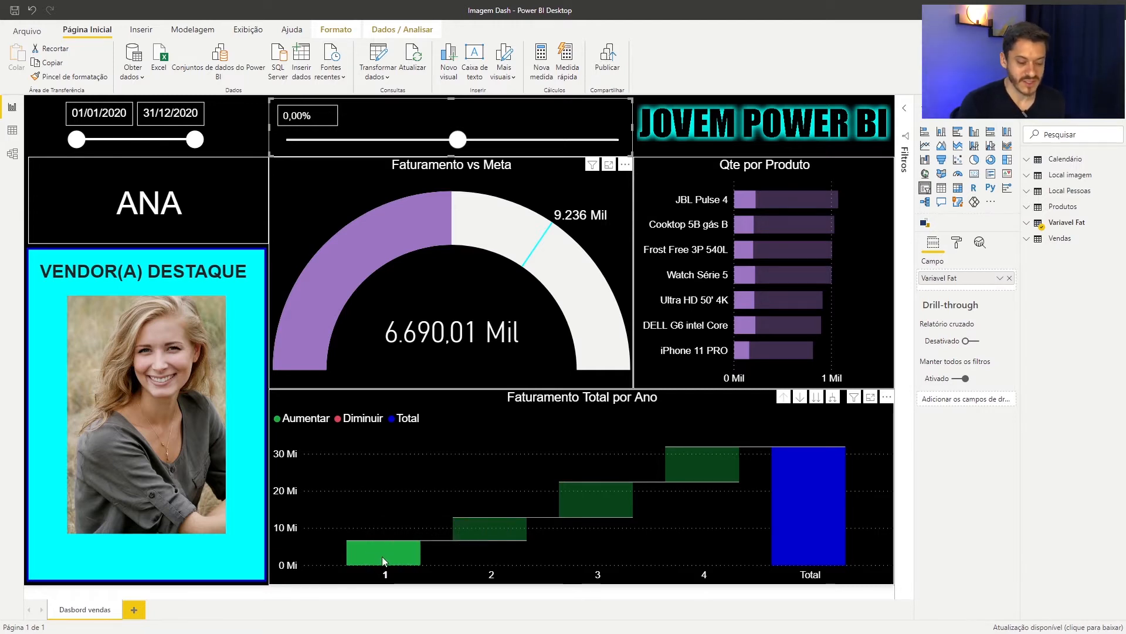
Step: Clear the quarter 1 filter in the waterfall chart to view the full-year dashboard, and reapply it
{"action": "left_click", "coordinate": [380, 555]}
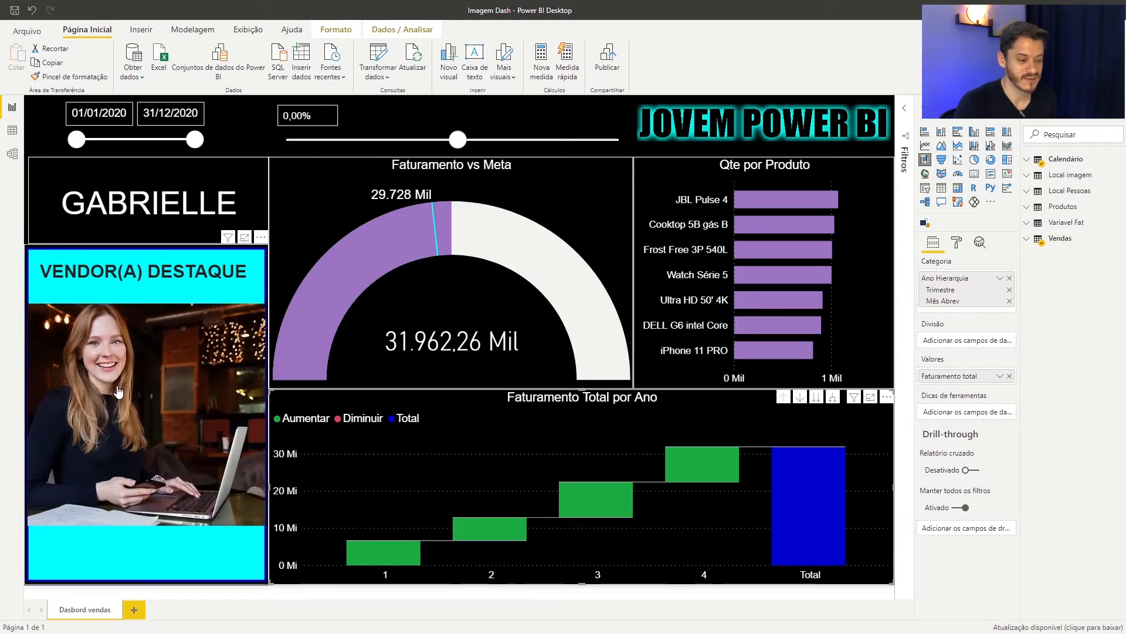
{"action": "left_click", "coordinate": [368, 553]}
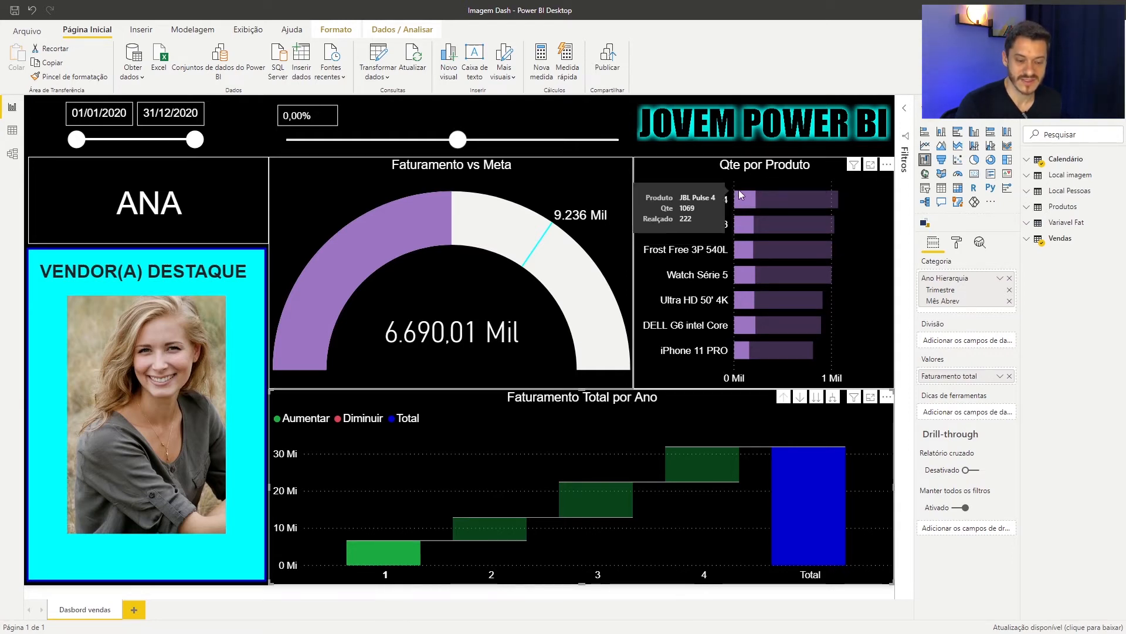
Step: Change the title of the Qte por Produto bar chart to "Produto mais Vendido"
{"action": "left_click", "coordinate": [957, 243]}
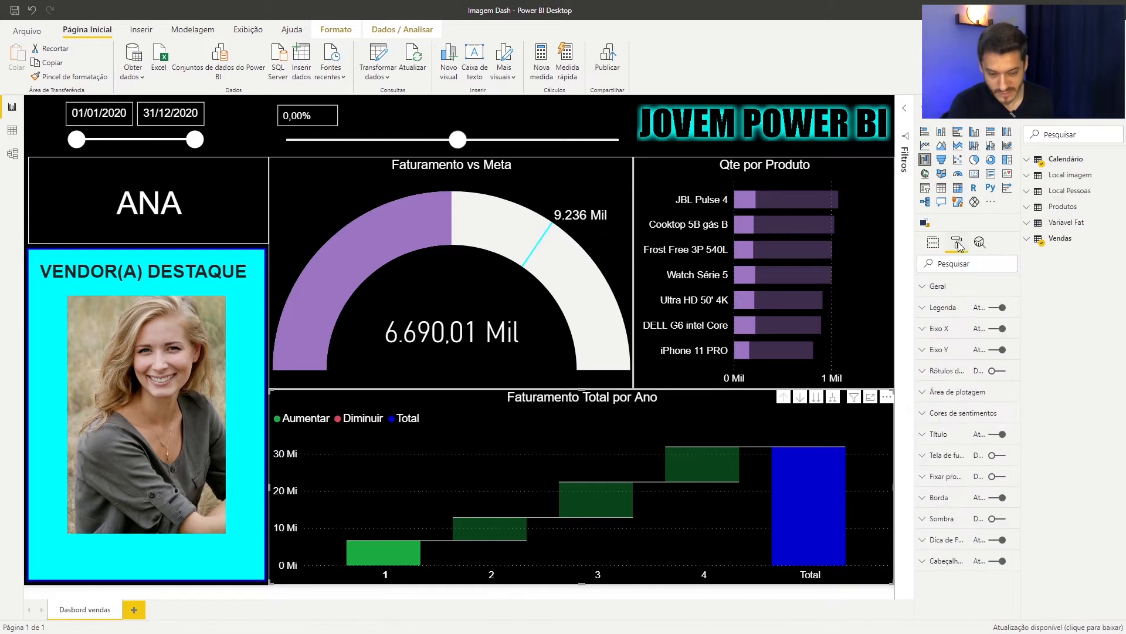
{"action": "left_click", "coordinate": [923, 435]}
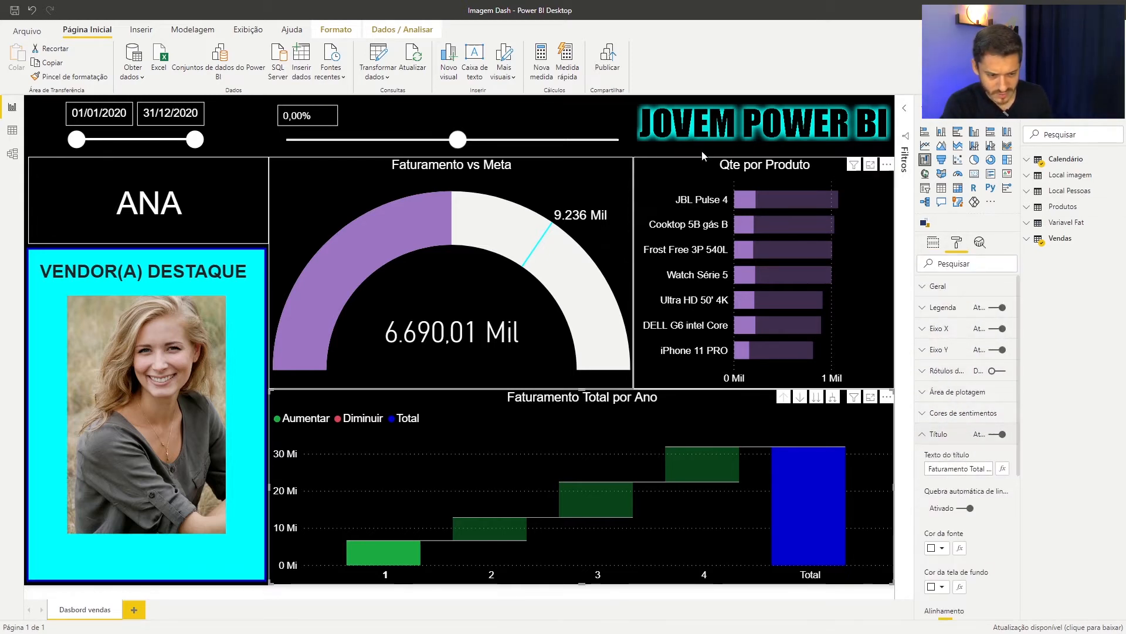
{"action": "left_click", "coordinate": [672, 168]}
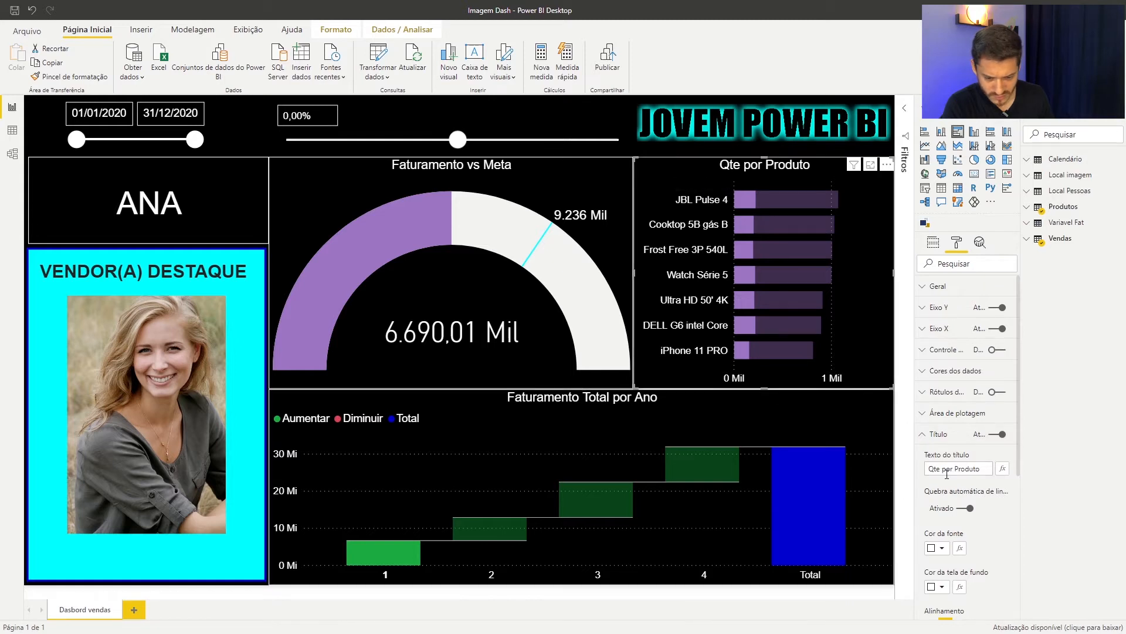
{"action": "left_click_drag", "start_coordinate": [956, 470], "coordinate": [916, 478]}
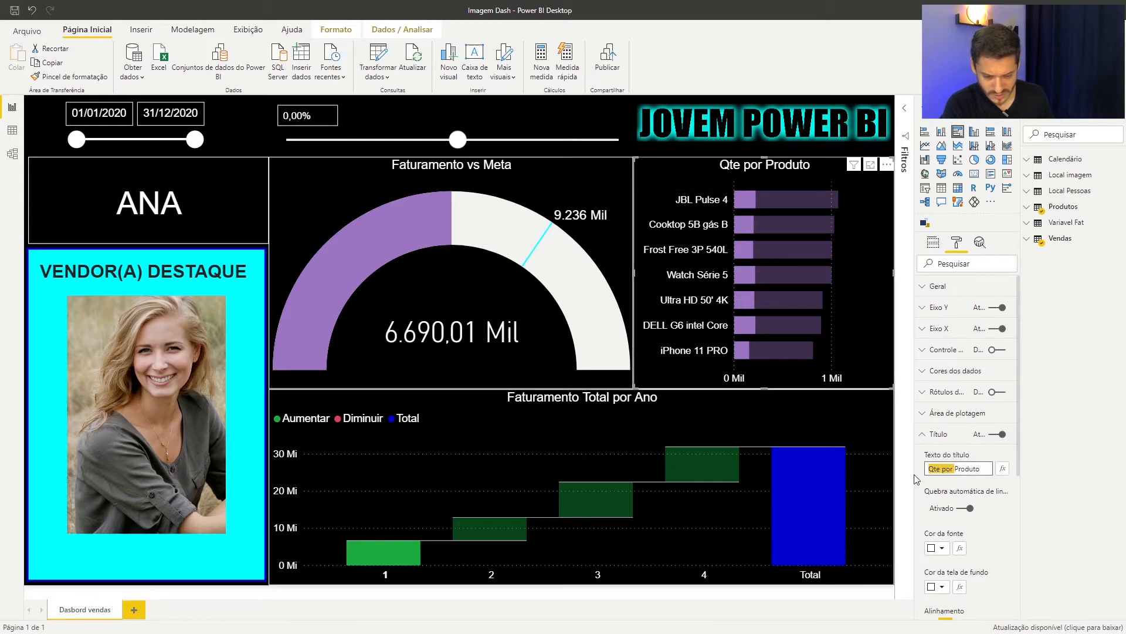
{"action": "key", "text": "BackSpace"}
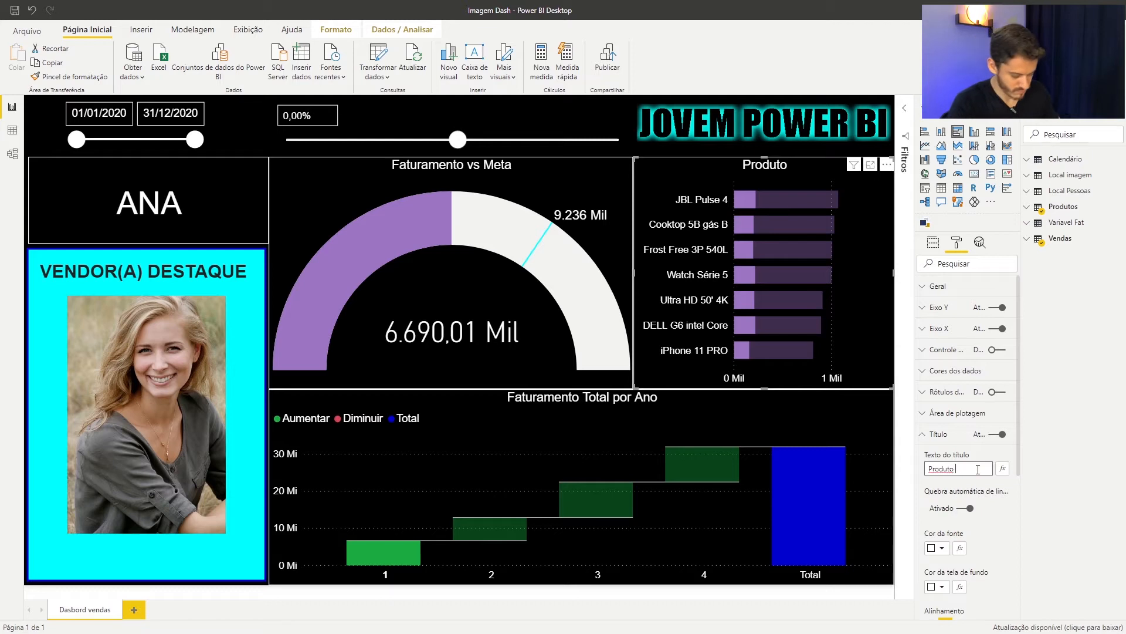
{"action": "type", "text": "mais vend"}
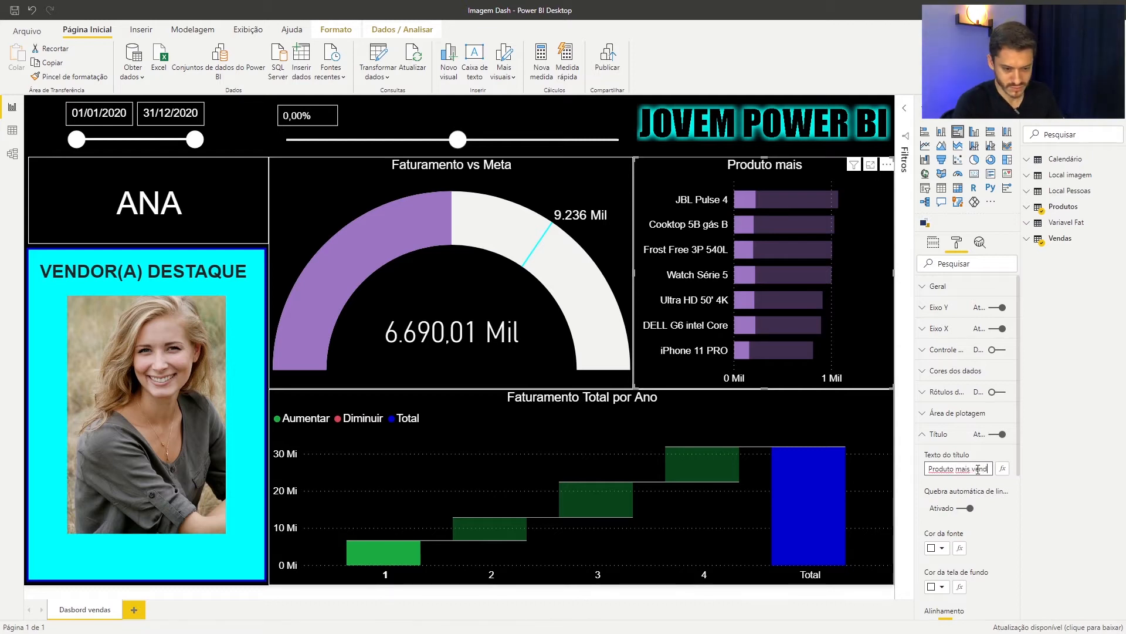
{"action": "type", "text": "ido"}
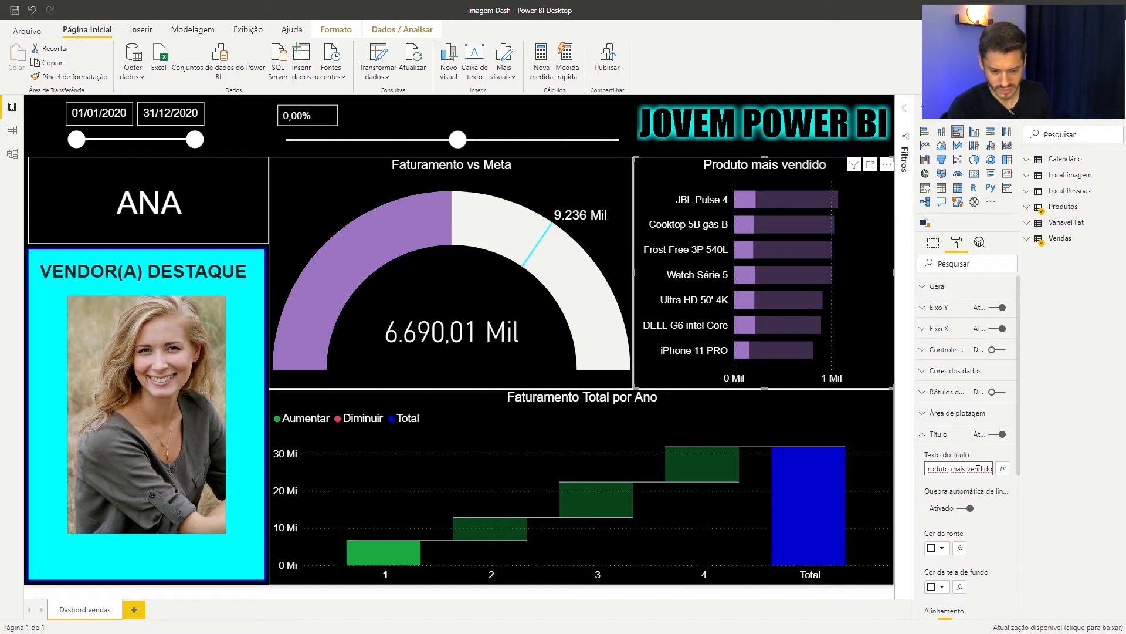
{"action": "left_click", "coordinate": [973, 470]}
{"action": "key", "text": "BackSpace"}
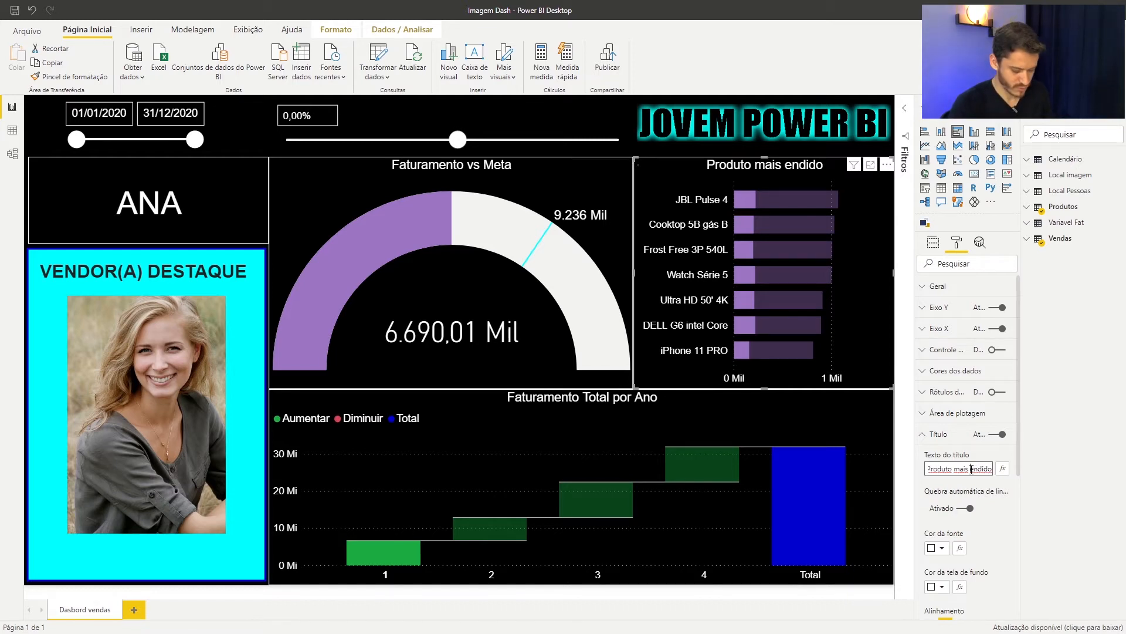
{"action": "type", "text": "V"}
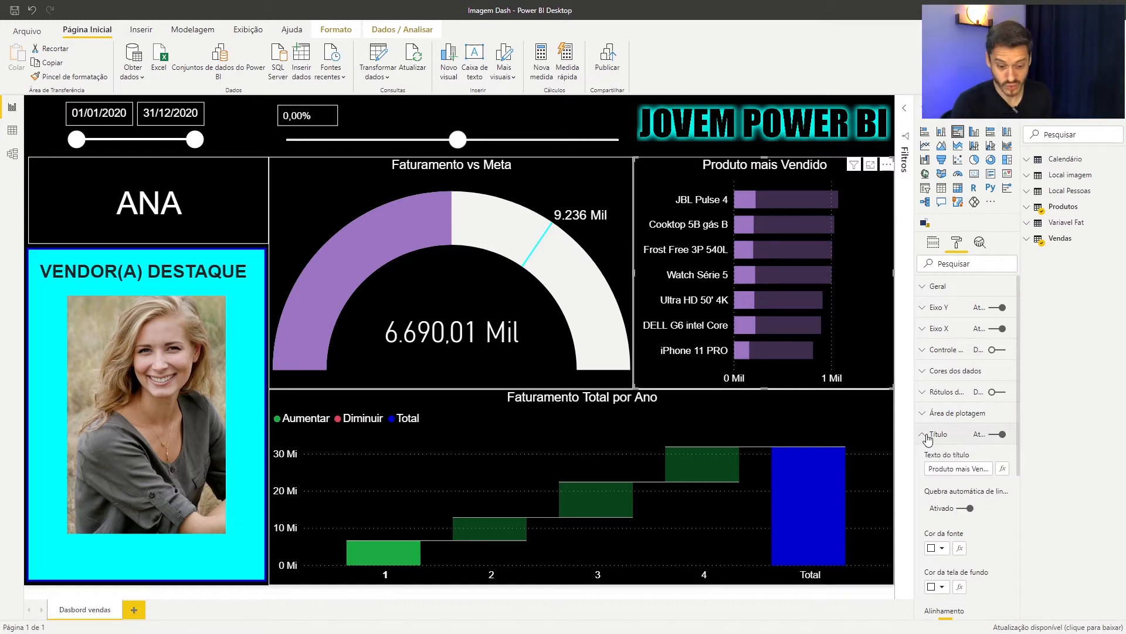
{"action": "left_click", "coordinate": [929, 435]}
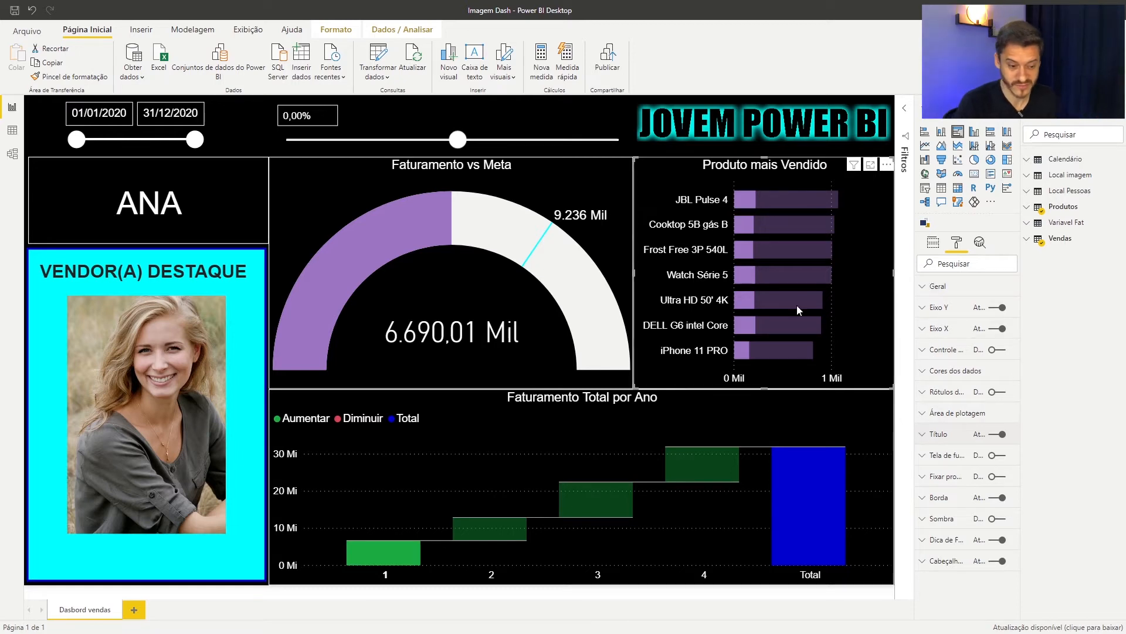
Step: Inspect JBL Pulse 4's total and highlighted quantities, and compare the product bars with quarter 1 deselected and selected again
{"action": "mouse_move", "coordinate": [798, 307]}
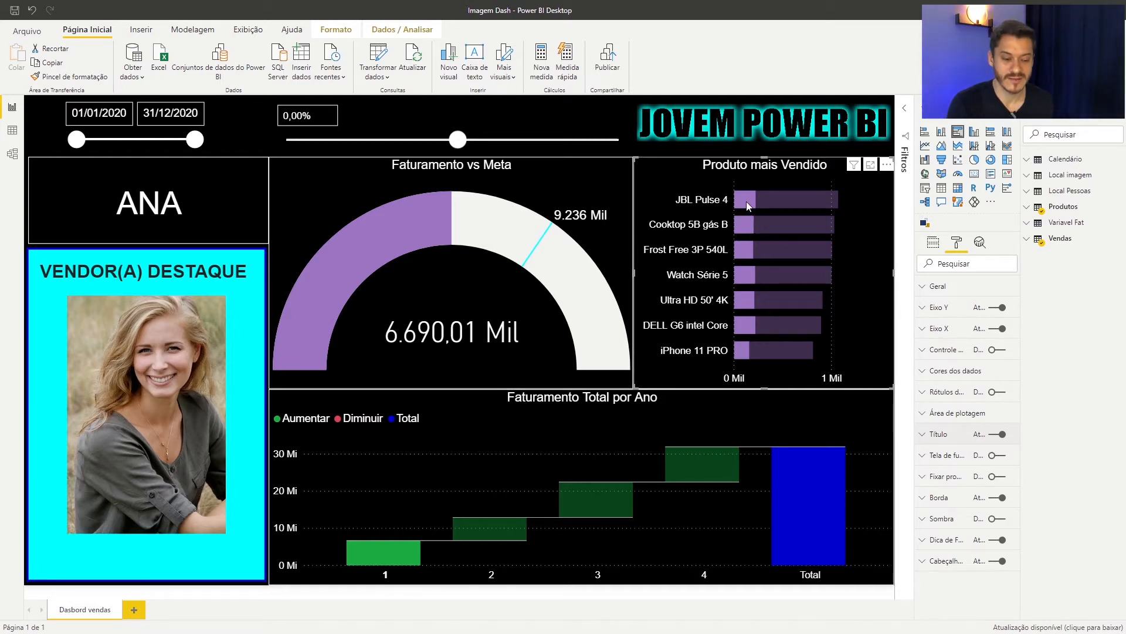
{"action": "mouse_move", "coordinate": [748, 201]}
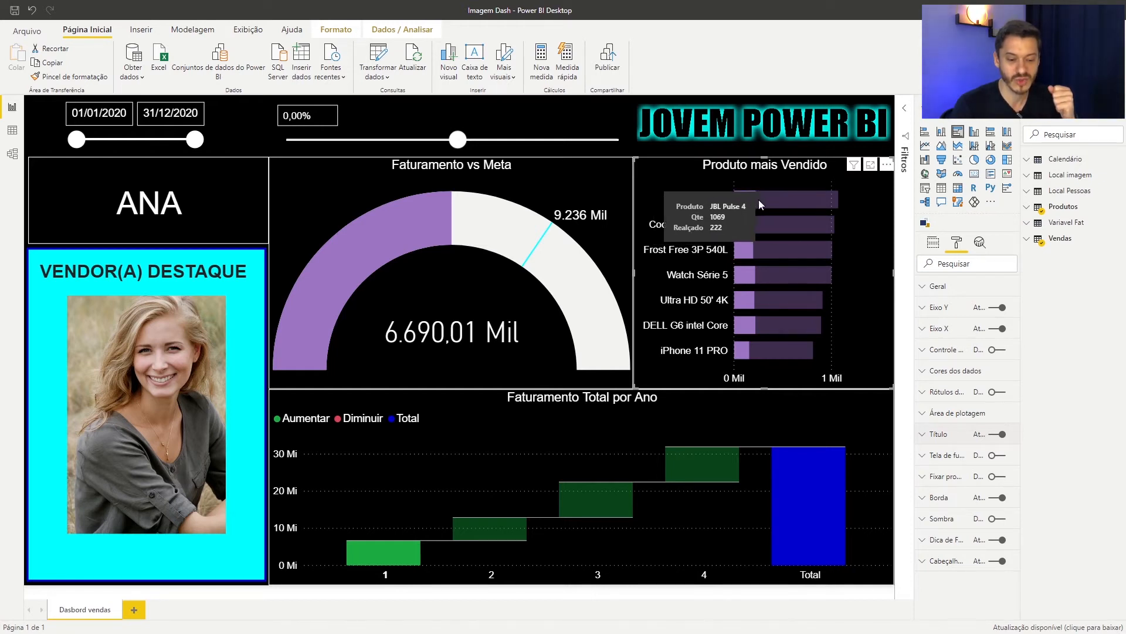
{"action": "left_click", "coordinate": [382, 558]}
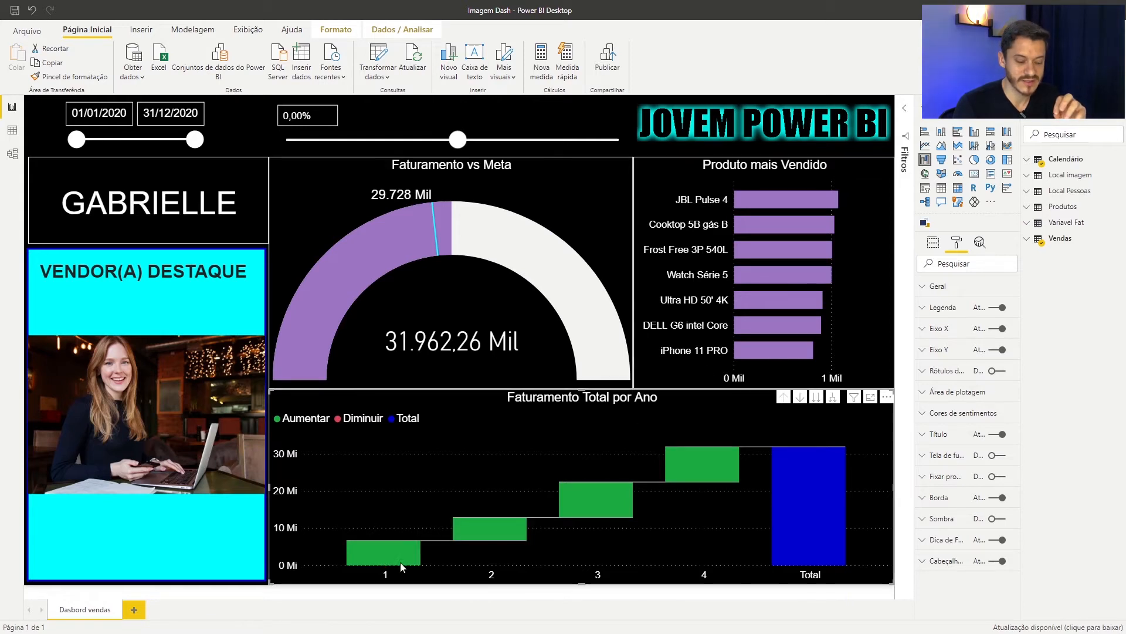
{"action": "left_click", "coordinate": [396, 554]}
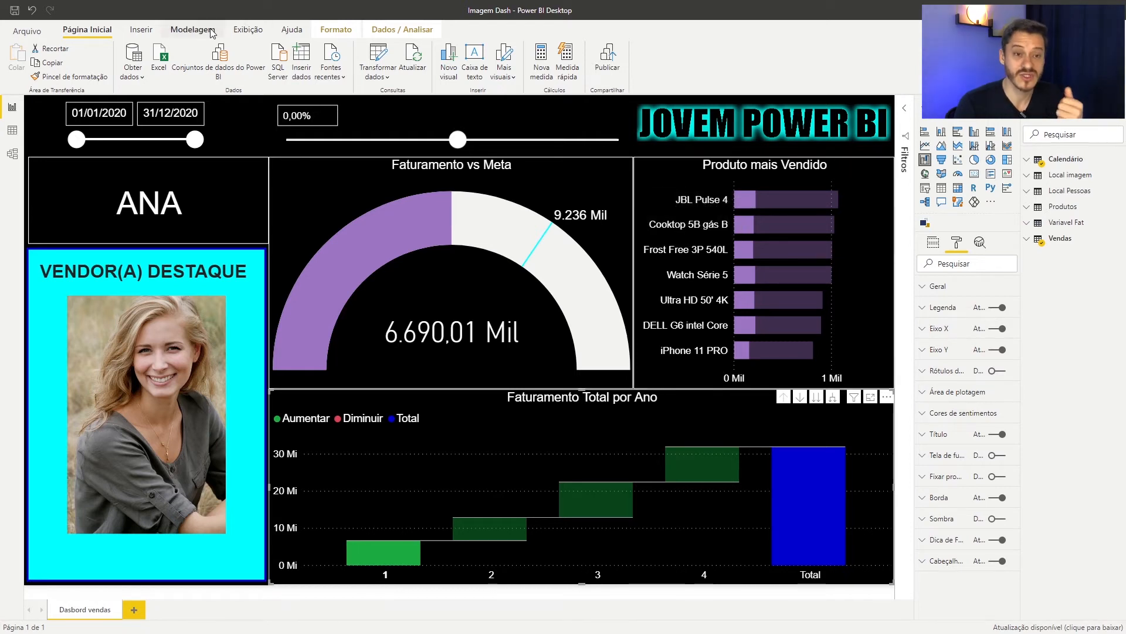
Step: Turn on interaction editing for the Faturamento Total por Ano waterfall chart
{"action": "left_click", "coordinate": [345, 30]}
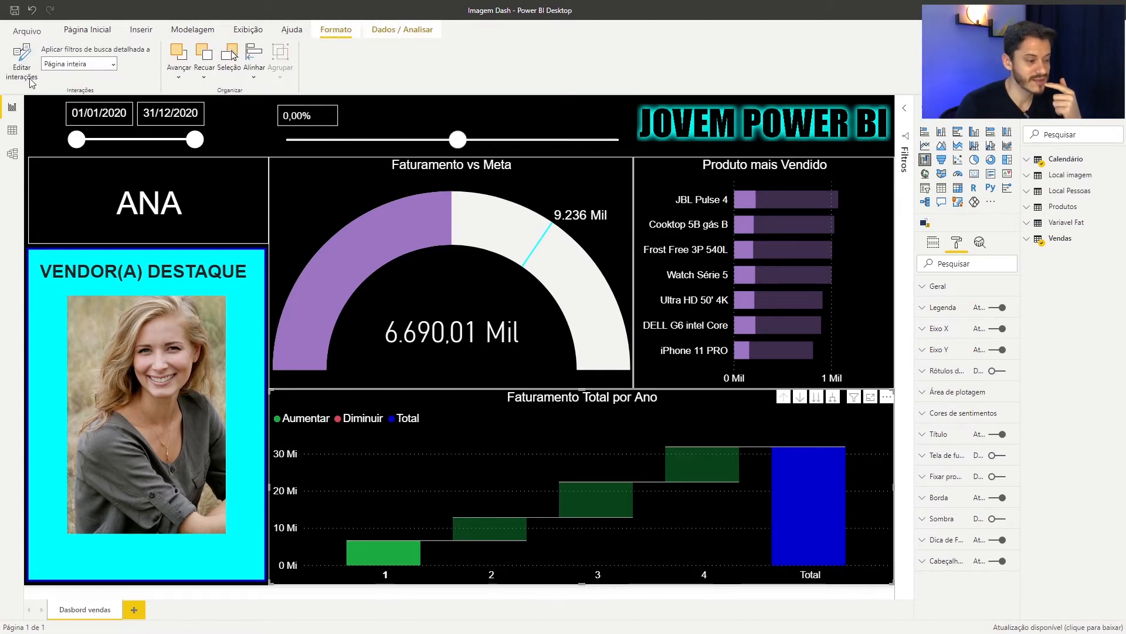
{"action": "left_click", "coordinate": [23, 57]}
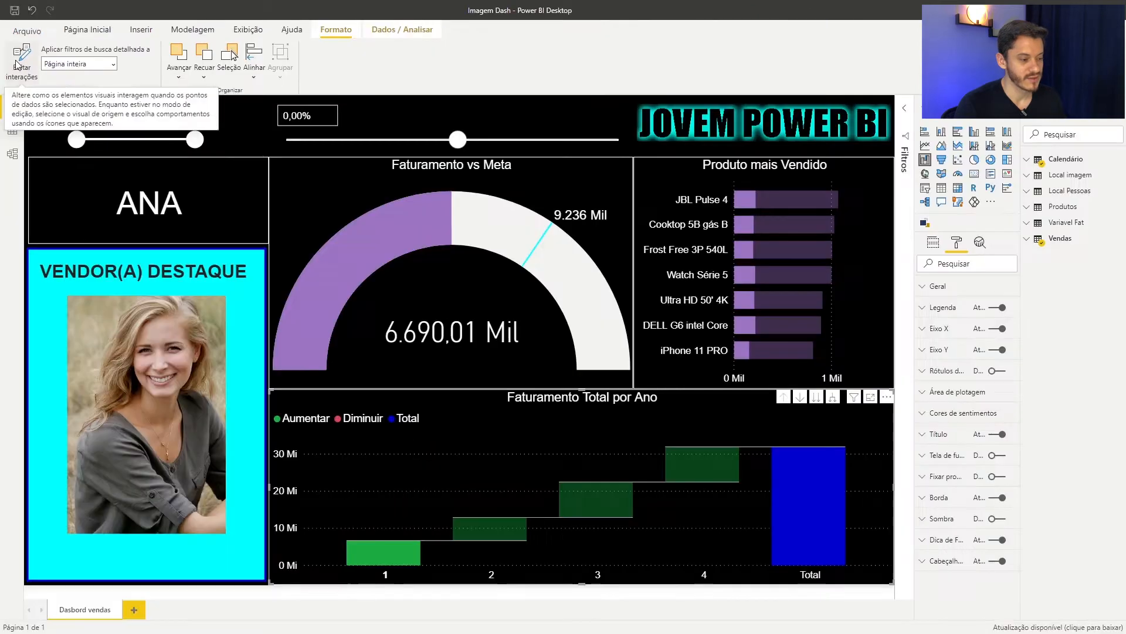
{"action": "left_click", "coordinate": [27, 94]}
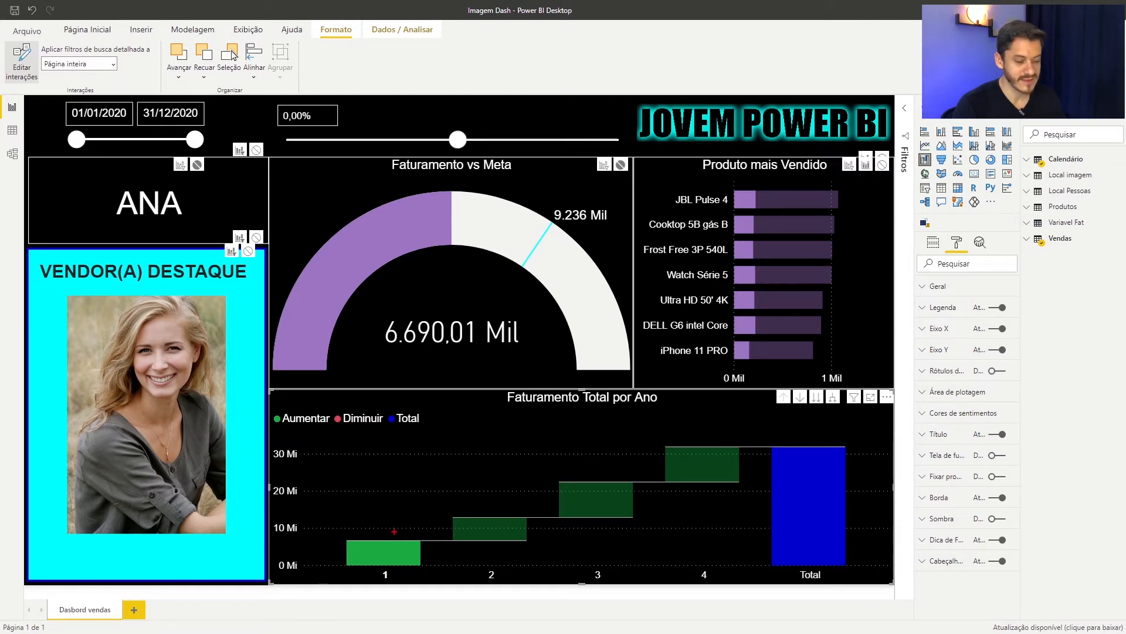
{"action": "mouse_move", "coordinate": [553, 473]}
{"action": "left_mouse_down"}
{"action": "mouse_move", "coordinate": [601, 403]}
{"action": "mouse_move", "coordinate": [657, 352]}
{"action": "mouse_move", "coordinate": [658, 376]}
{"action": "left_mouse_up"}
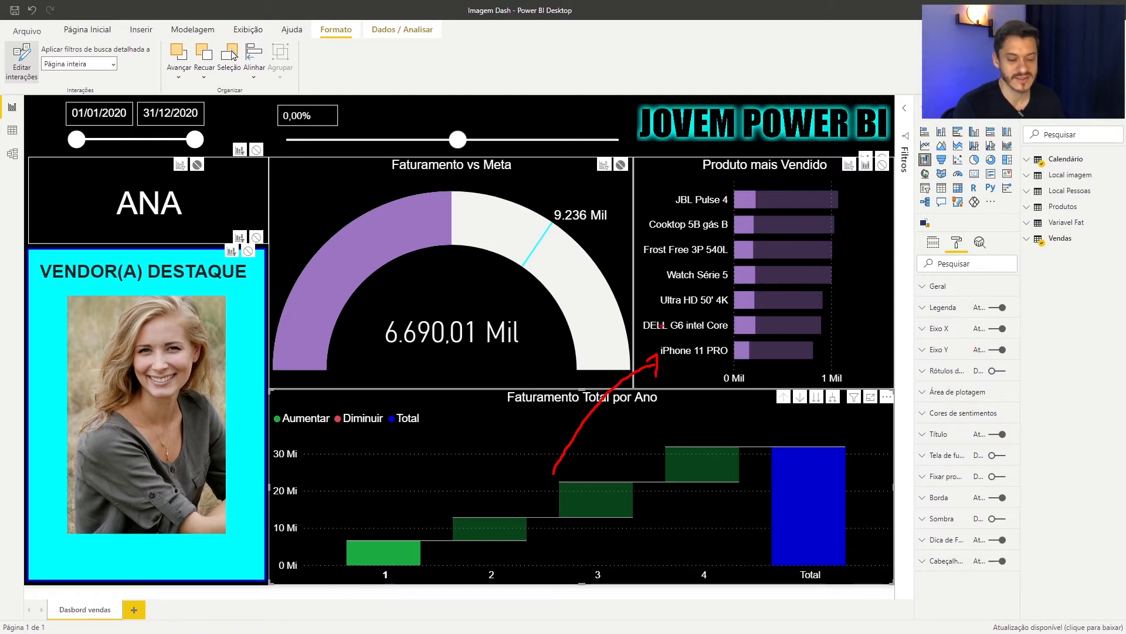
{"action": "left_click_drag", "start_coordinate": [386, 496], "coordinate": [396, 354]}
{"action": "mouse_move", "coordinate": [373, 368]}
{"action": "left_mouse_down"}
{"action": "mouse_move", "coordinate": [380, 356]}
{"action": "mouse_move", "coordinate": [411, 374]}
{"action": "left_mouse_up"}
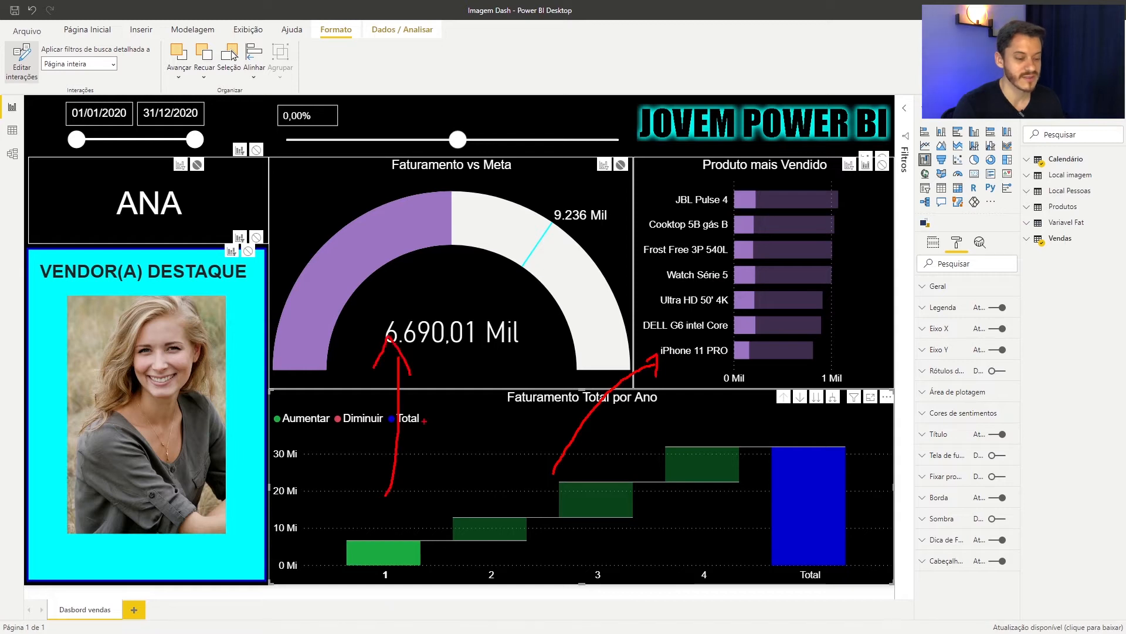
{"action": "left_click_drag", "start_coordinate": [339, 447], "coordinate": [305, 164]}
{"action": "left_click_drag", "start_coordinate": [177, 126], "coordinate": [179, 149]}
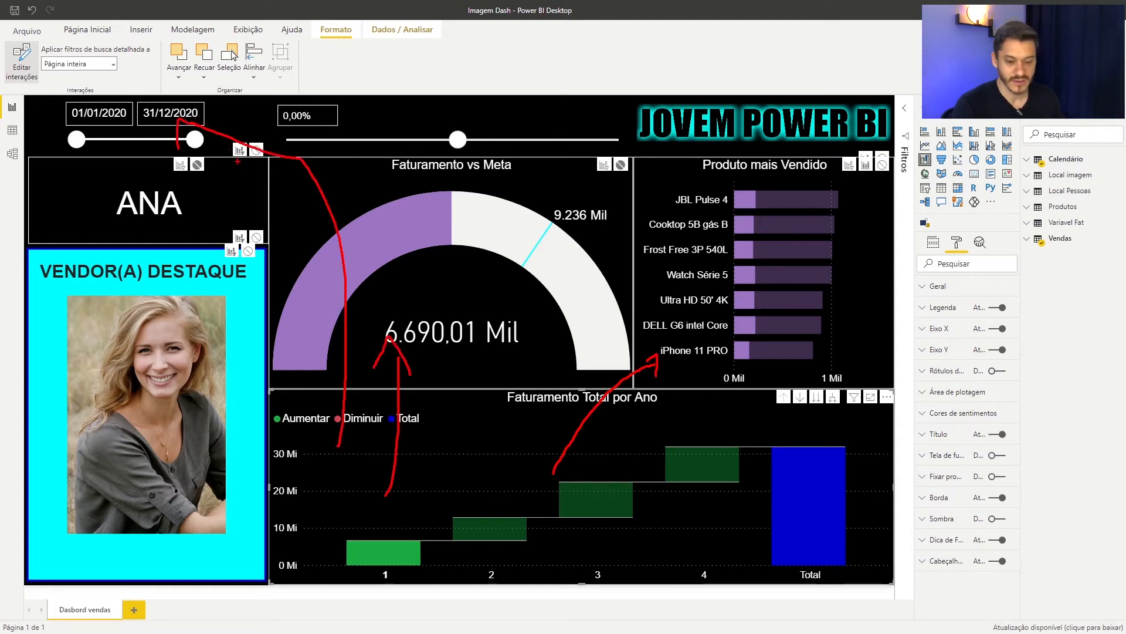
{"action": "key", "text": "Escape"}
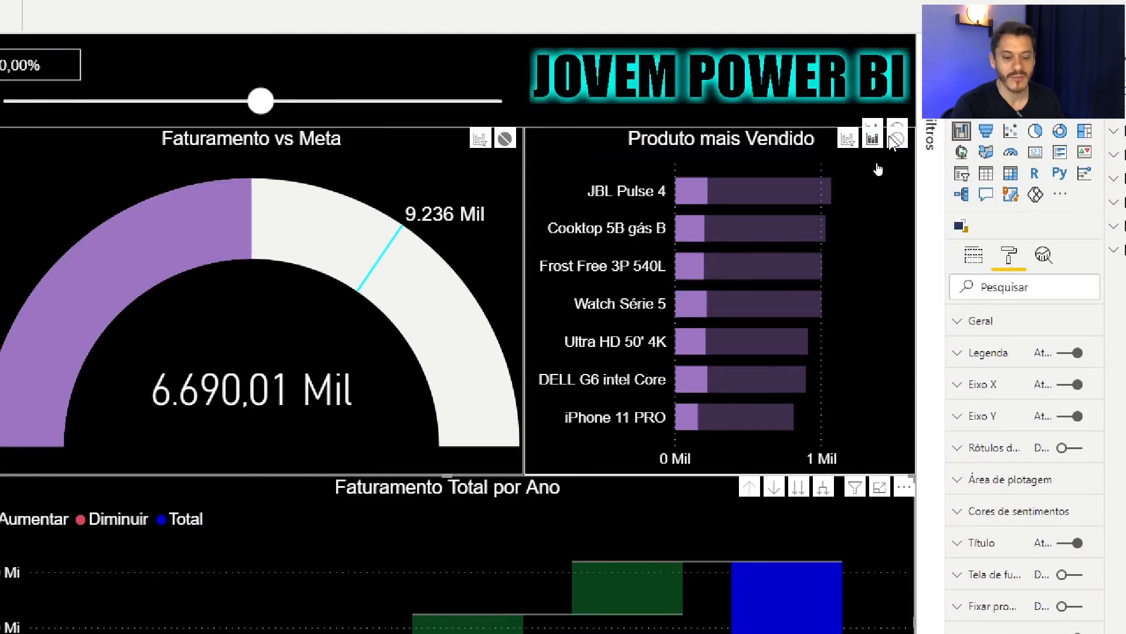
Step: Make the waterfall chart filter Produto mais Vendido instead of highlighting it, test it with quarter 1, and leave the quarter filter cleared
{"action": "left_click", "coordinate": [848, 139]}
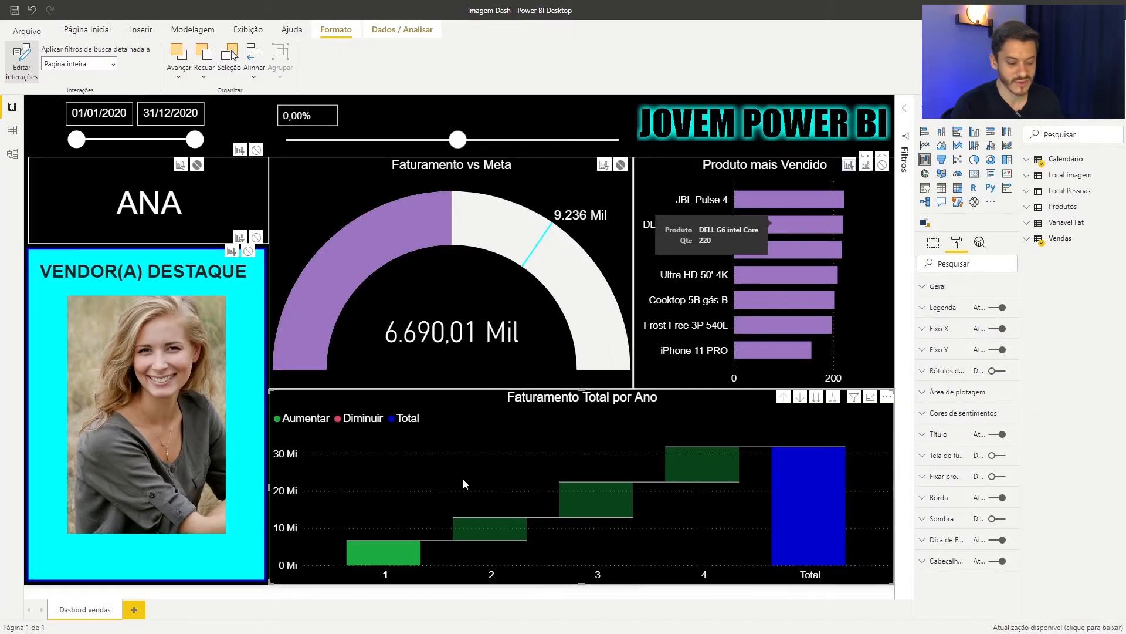
{"action": "left_click", "coordinate": [393, 550]}
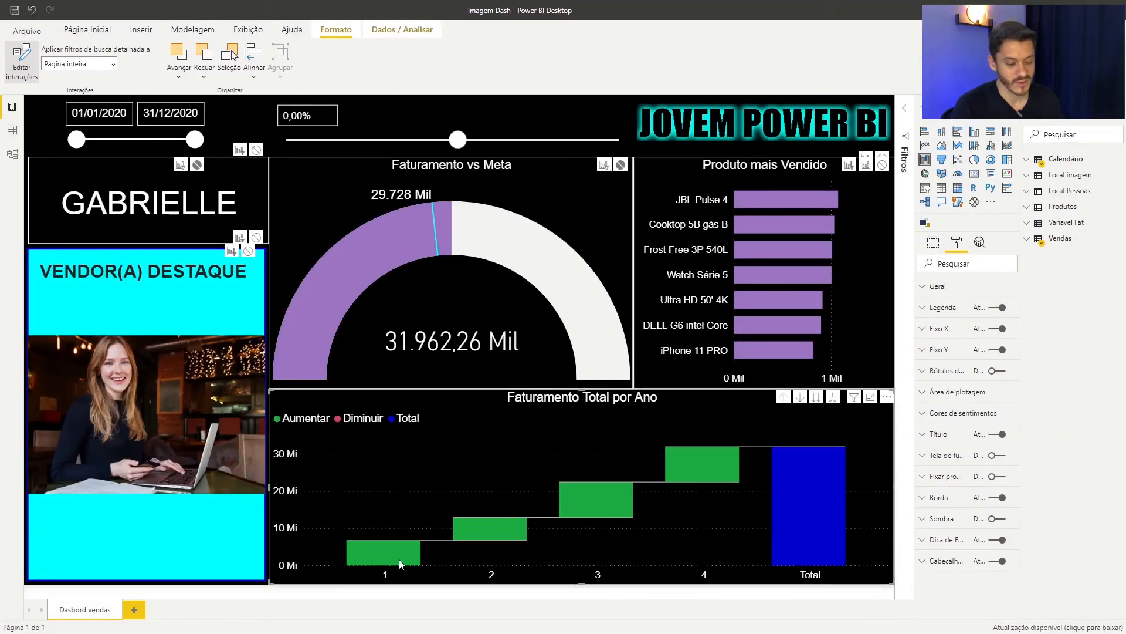
{"action": "left_click", "coordinate": [399, 558]}
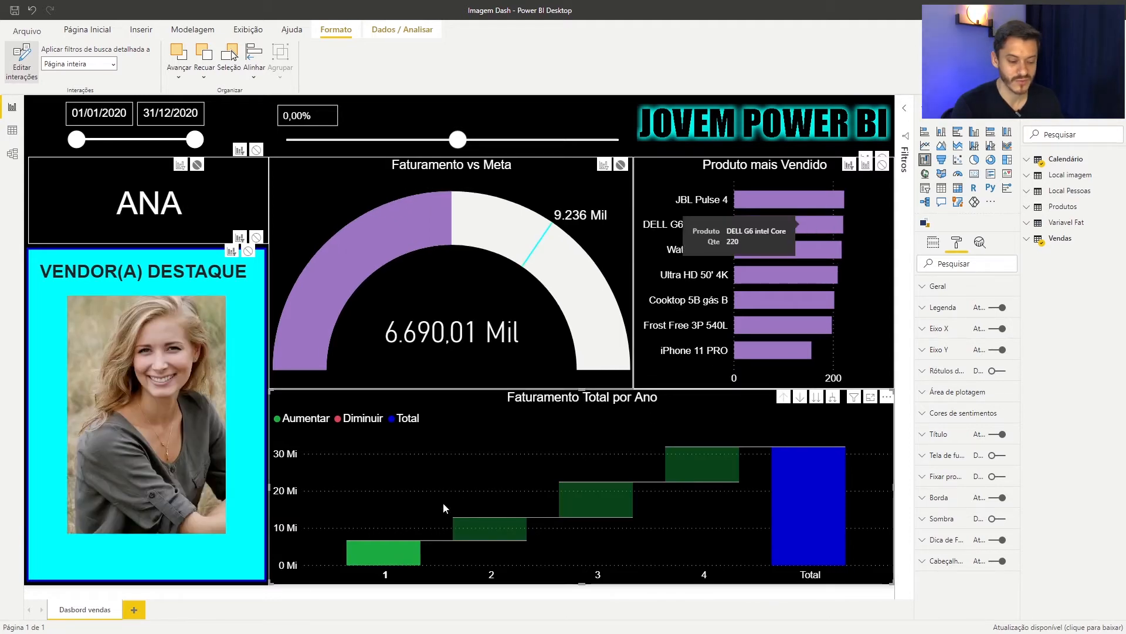
{"action": "left_click", "coordinate": [401, 551]}
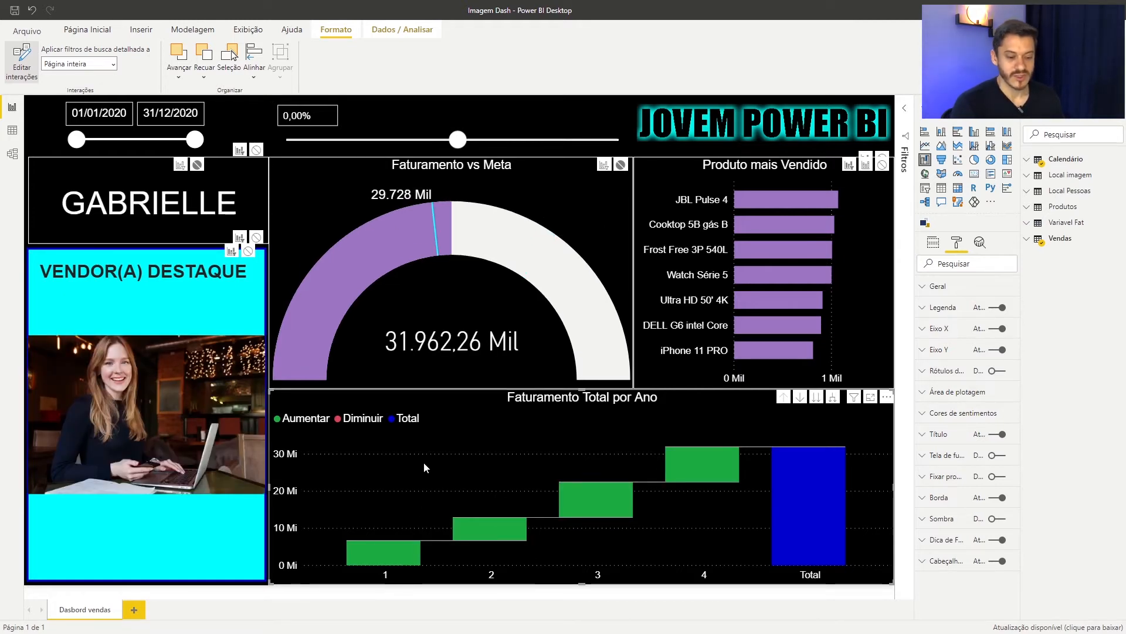
{"action": "key", "text": "Escape"}
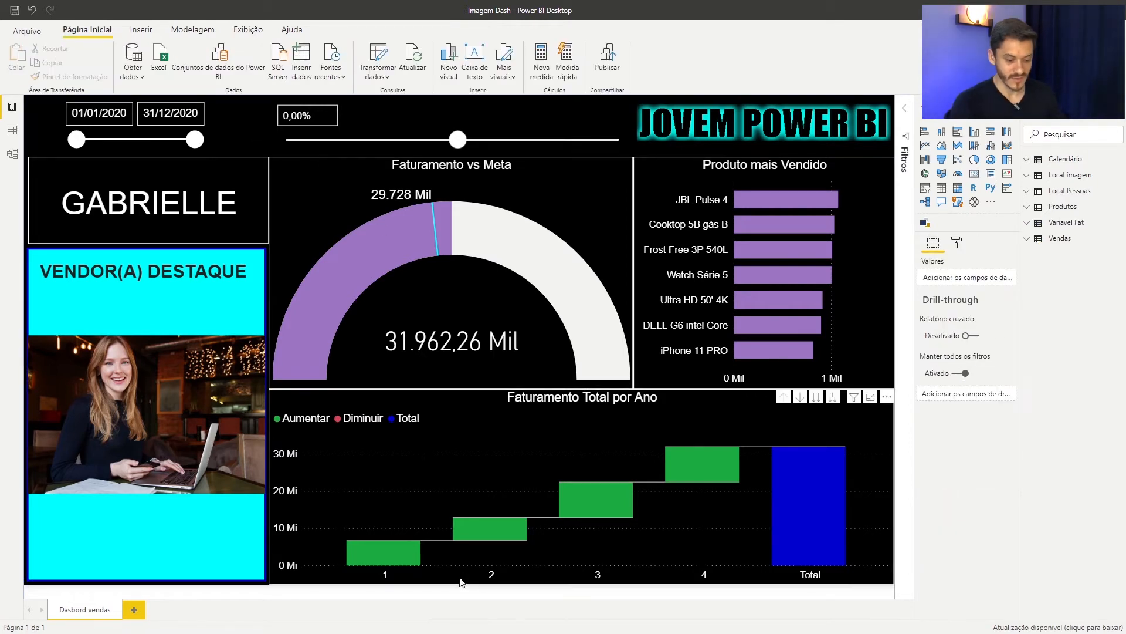
{"action": "mouse_move", "coordinate": [393, 556]}
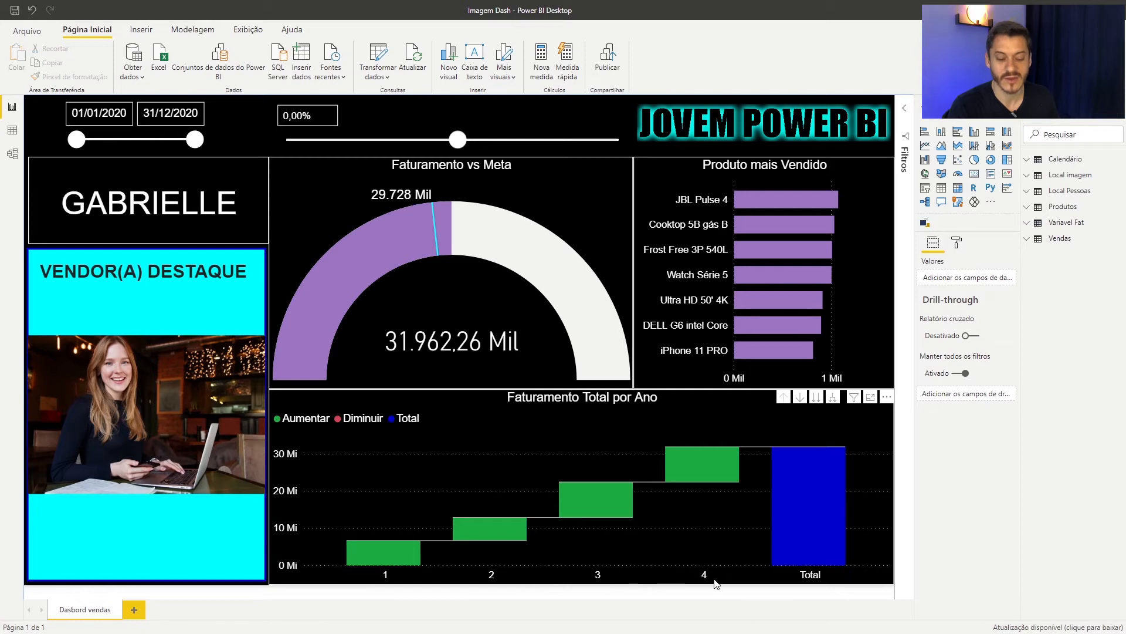
{"action": "mouse_move", "coordinate": [805, 469]}
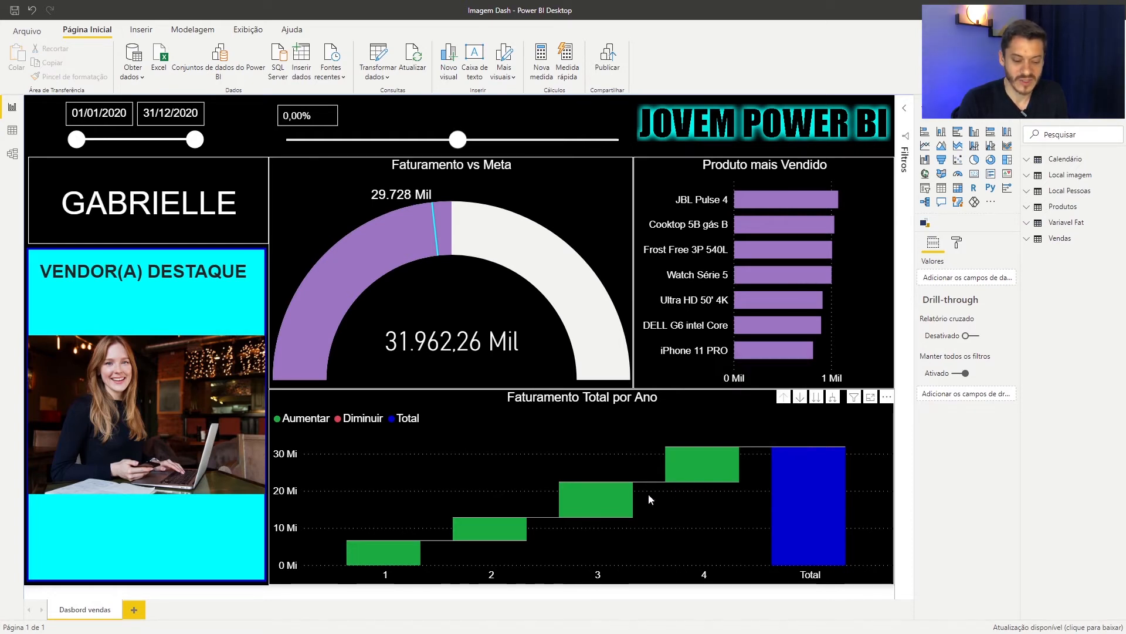
{"action": "mouse_move", "coordinate": [704, 470]}
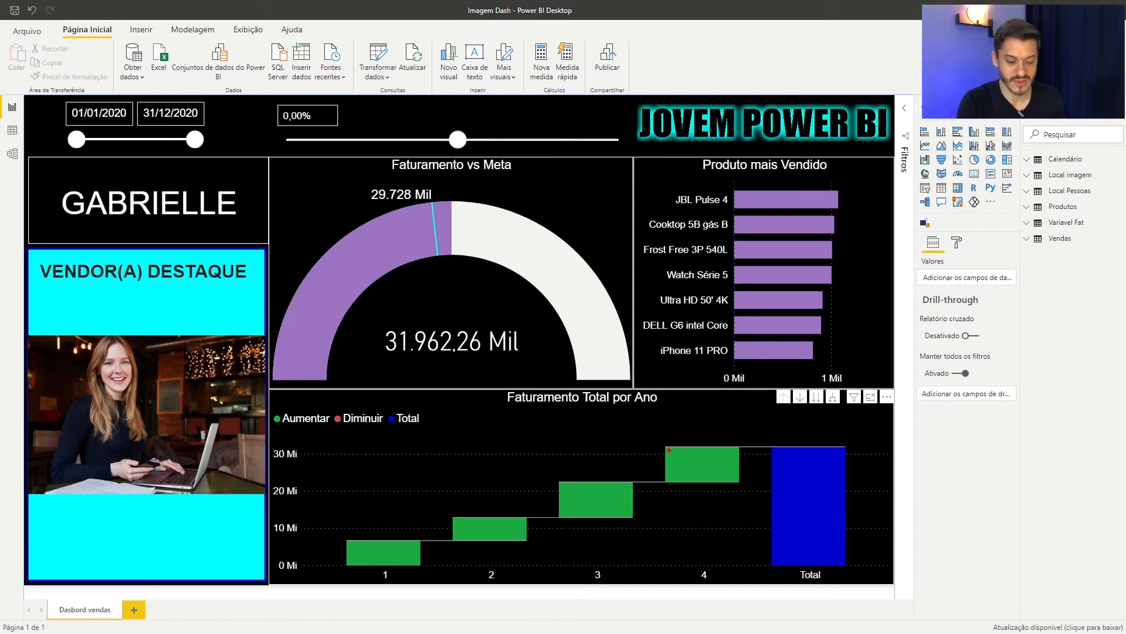
{"action": "left_click_drag", "start_coordinate": [670, 450], "coordinate": [740, 482]}
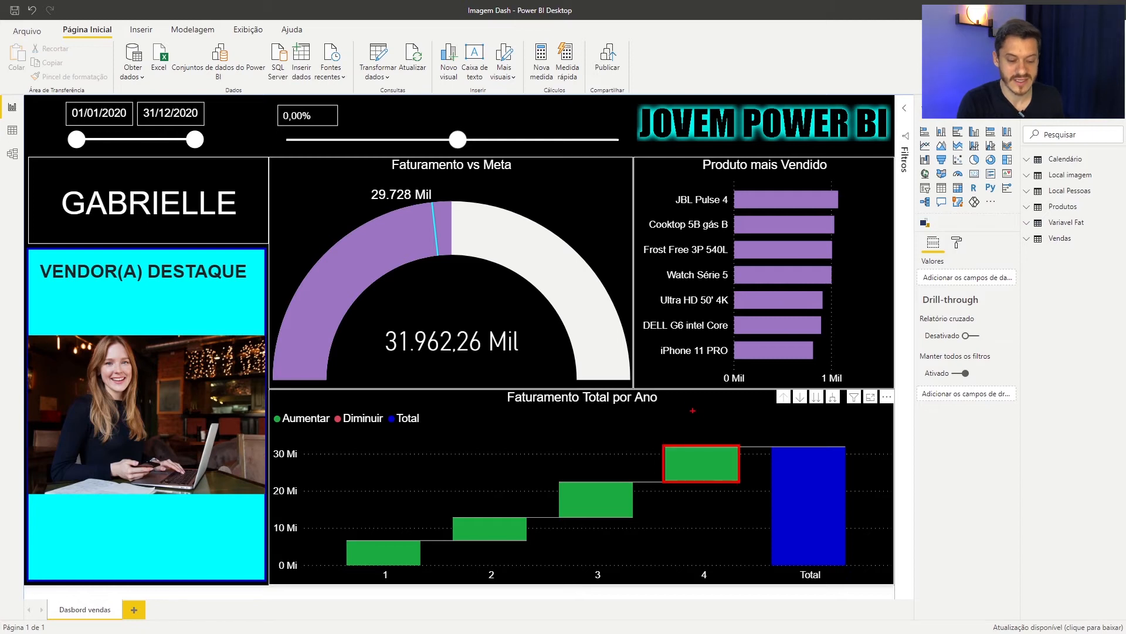
{"action": "left_click_drag", "start_coordinate": [689, 397], "coordinate": [698, 468]}
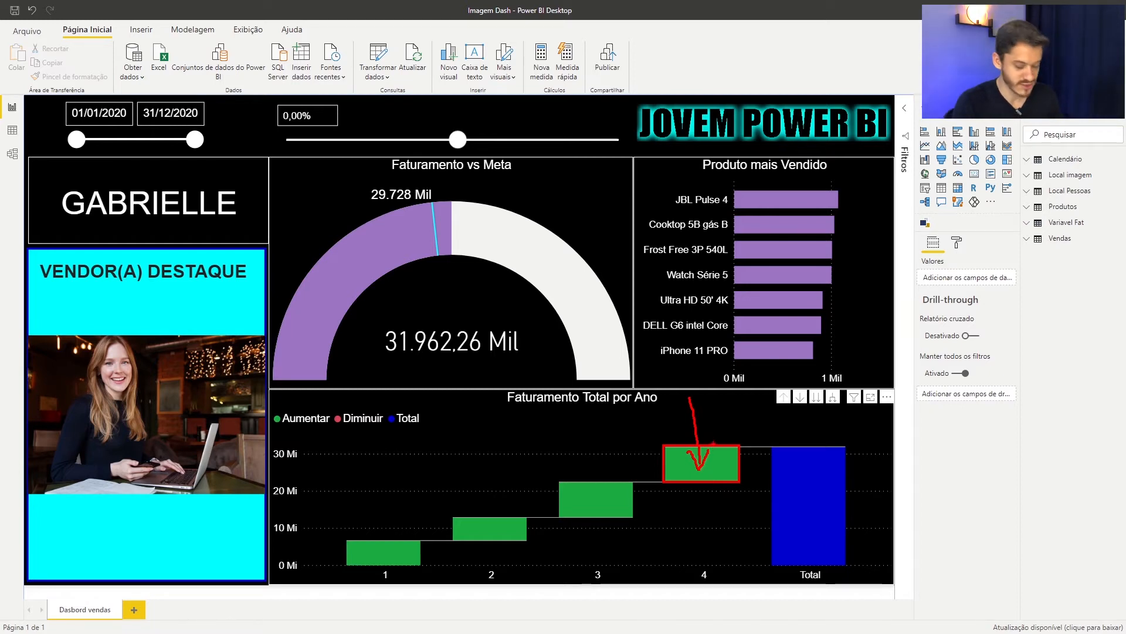
{"action": "key", "text": "Escape"}
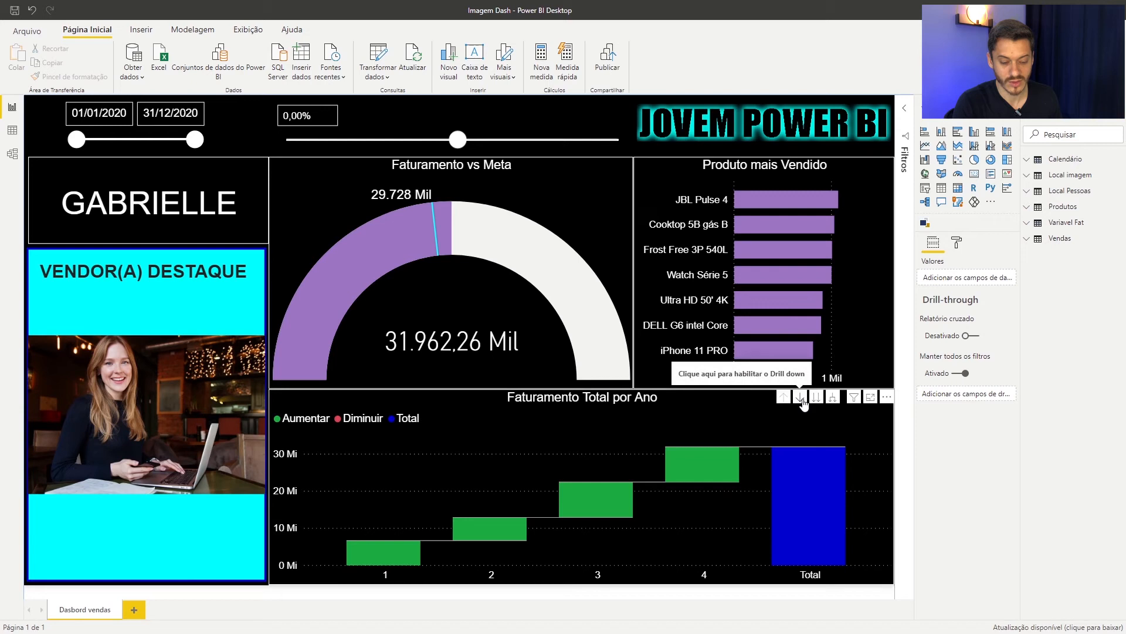
Step: Turn on drill-down mode in the Faturamento Total por Ano waterfall, drill into quarter 4's months, and return to the quarter level
{"action": "left_click", "coordinate": [800, 399]}
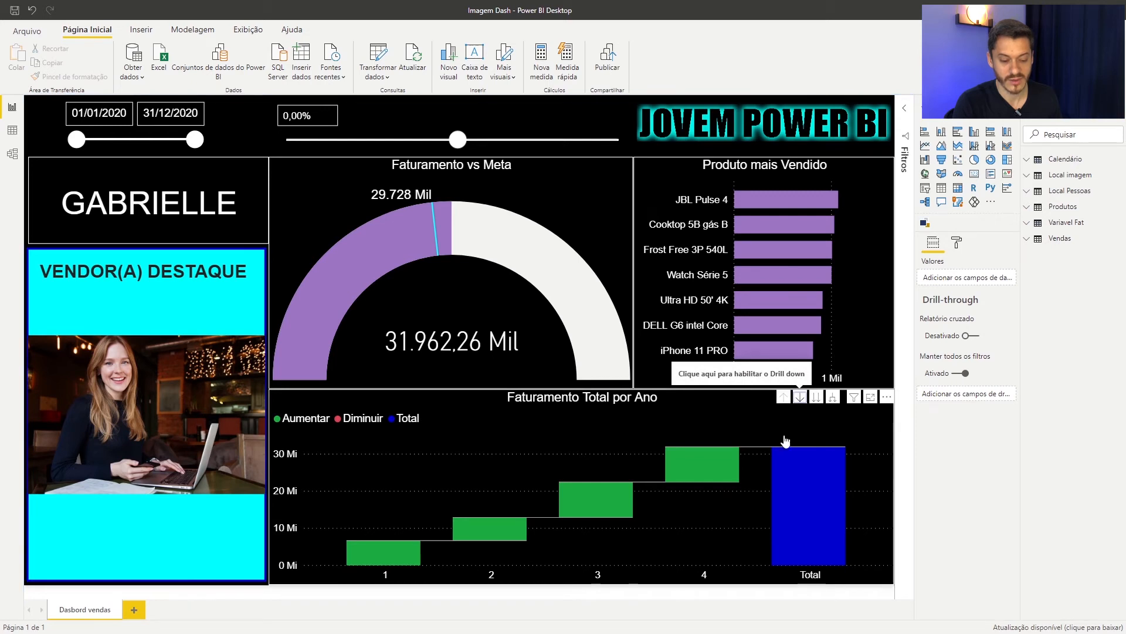
{"action": "left_click", "coordinate": [698, 462]}
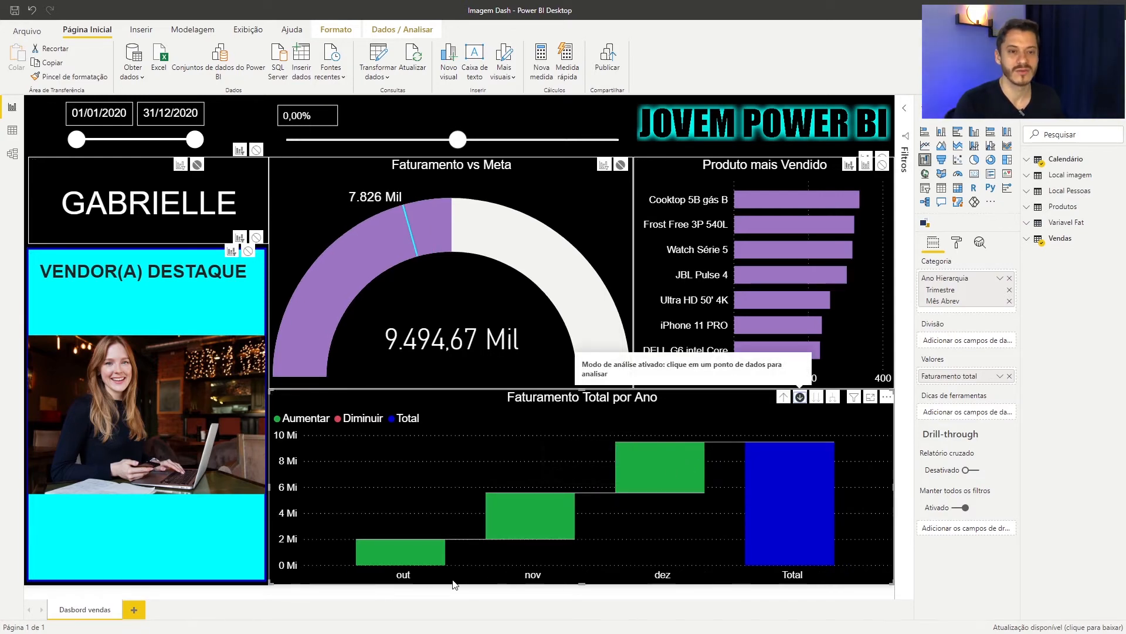
{"action": "mouse_move", "coordinate": [660, 468]}
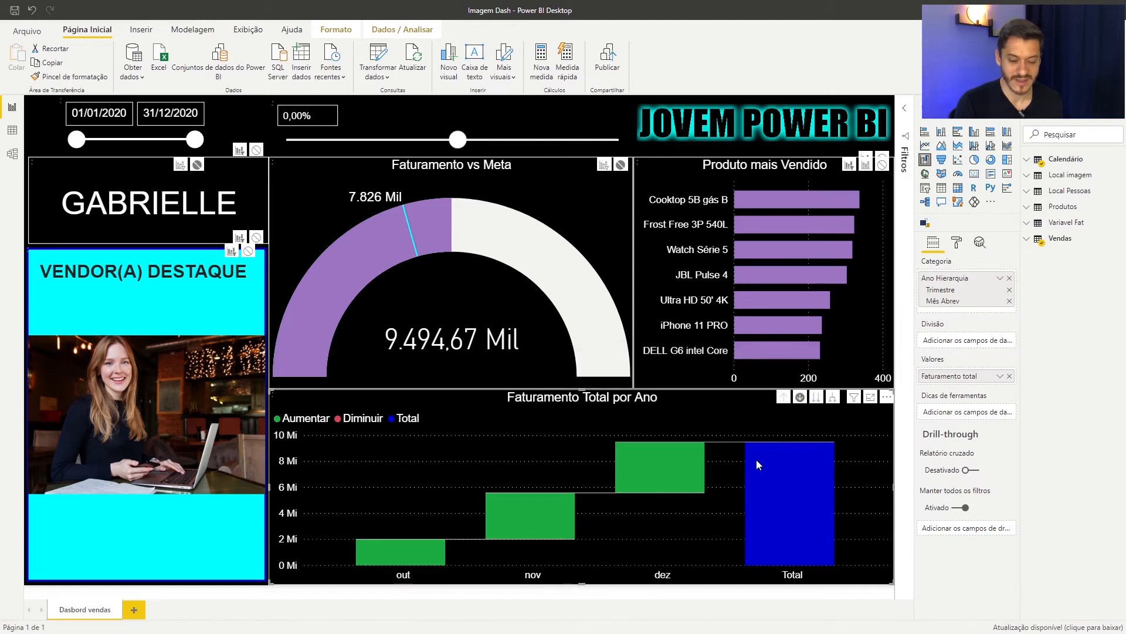
{"action": "left_click", "coordinate": [716, 480]}
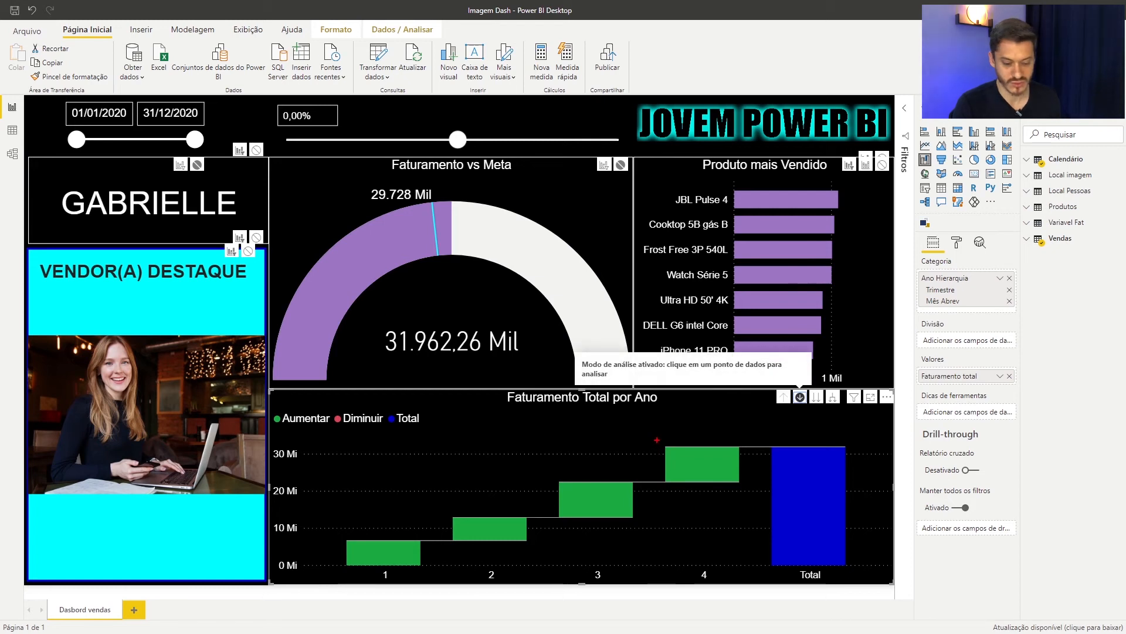
{"action": "left_click_drag", "start_coordinate": [656, 438], "coordinate": [749, 494]}
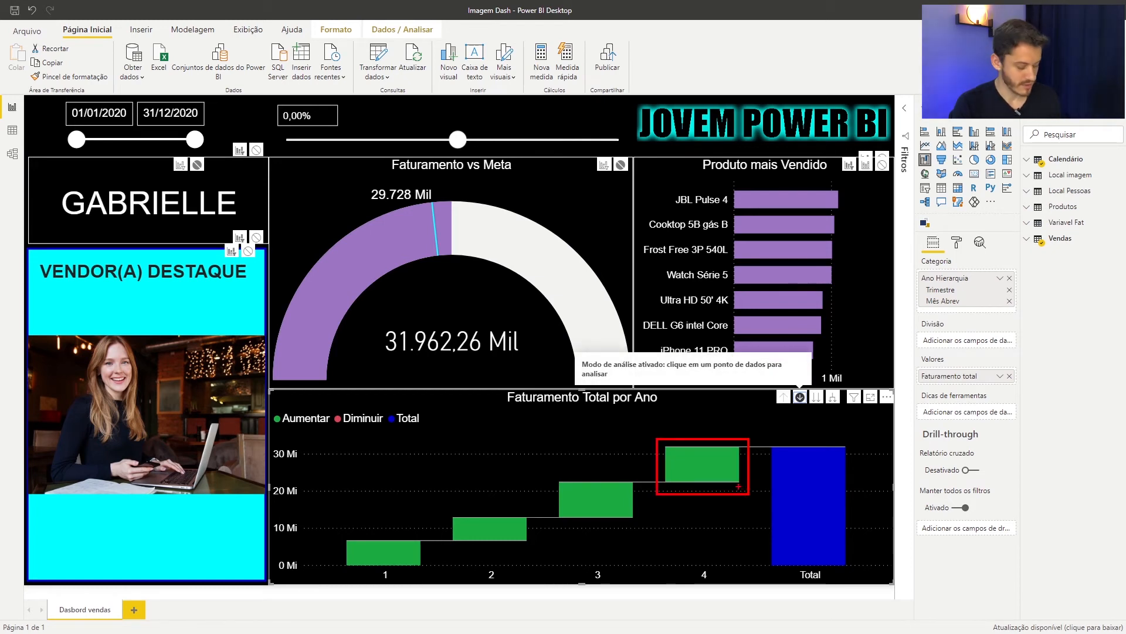
{"action": "key", "text": "Escape"}
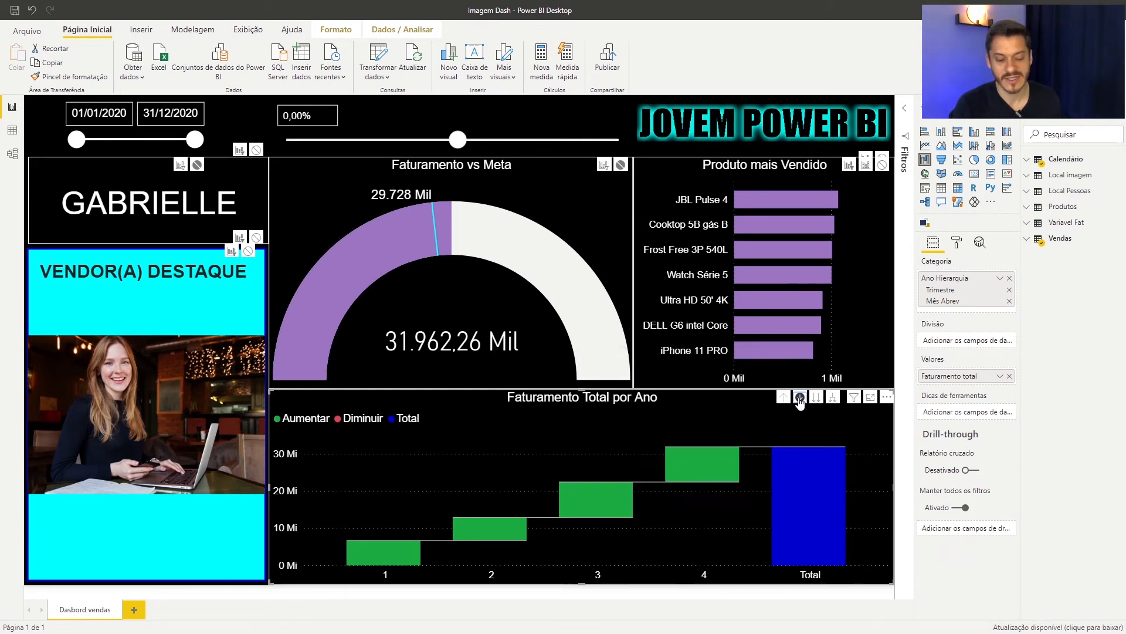
Step: Drill into quarter 4 of the waterfall chart, go back up to the quarters, and drill into quarter 4 again
{"action": "left_click", "coordinate": [705, 465]}
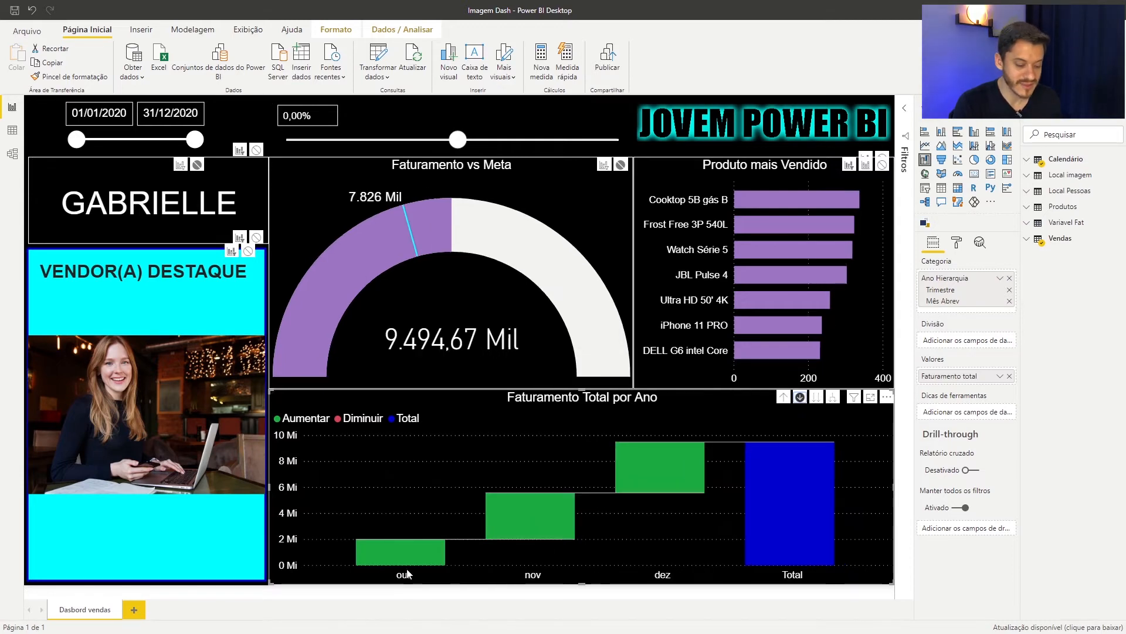
{"action": "left_click", "coordinate": [784, 399]}
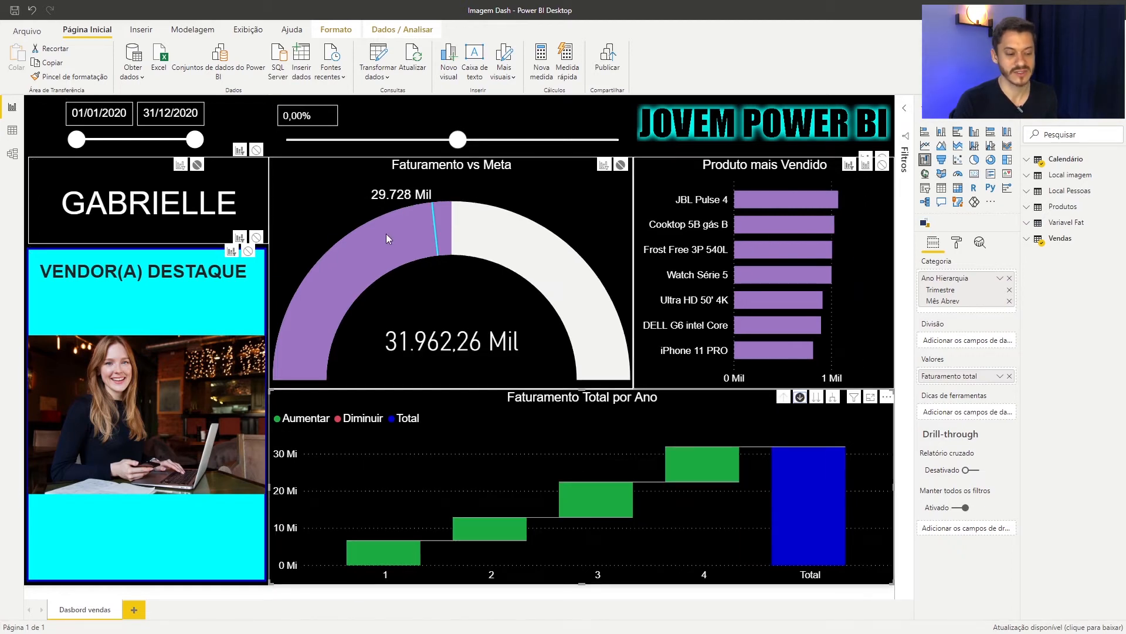
{"action": "left_click", "coordinate": [705, 462]}
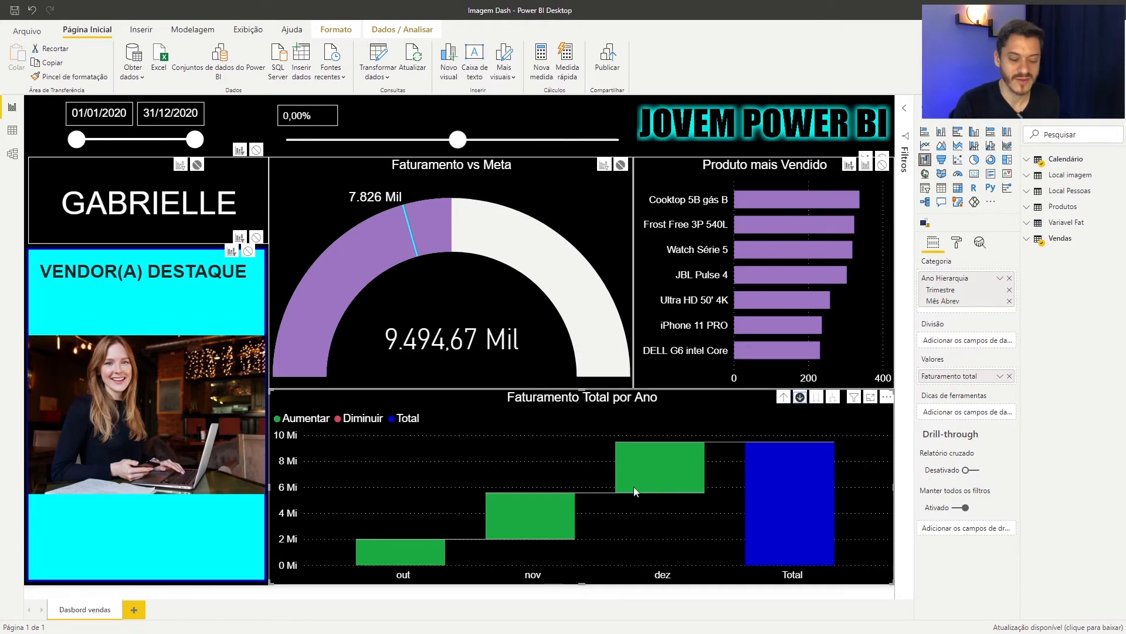
Step: Turn off drill-down mode, test filtering the dashboard by dez and nov in the waterfall, and clear the month selection
{"action": "left_click", "coordinate": [800, 397]}
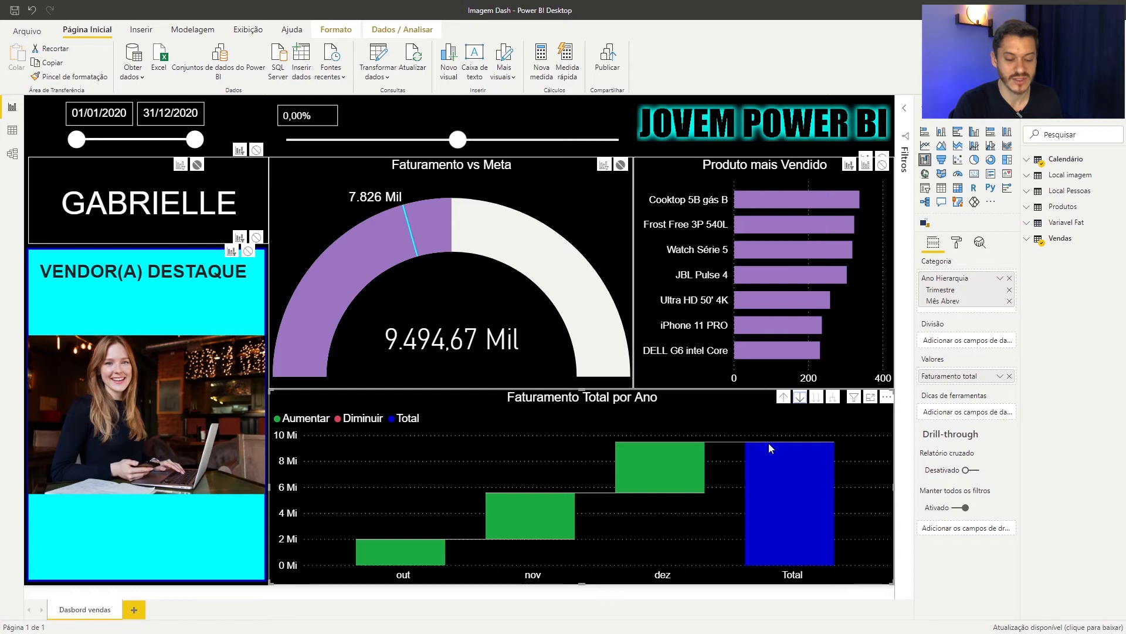
{"action": "left_click", "coordinate": [664, 469]}
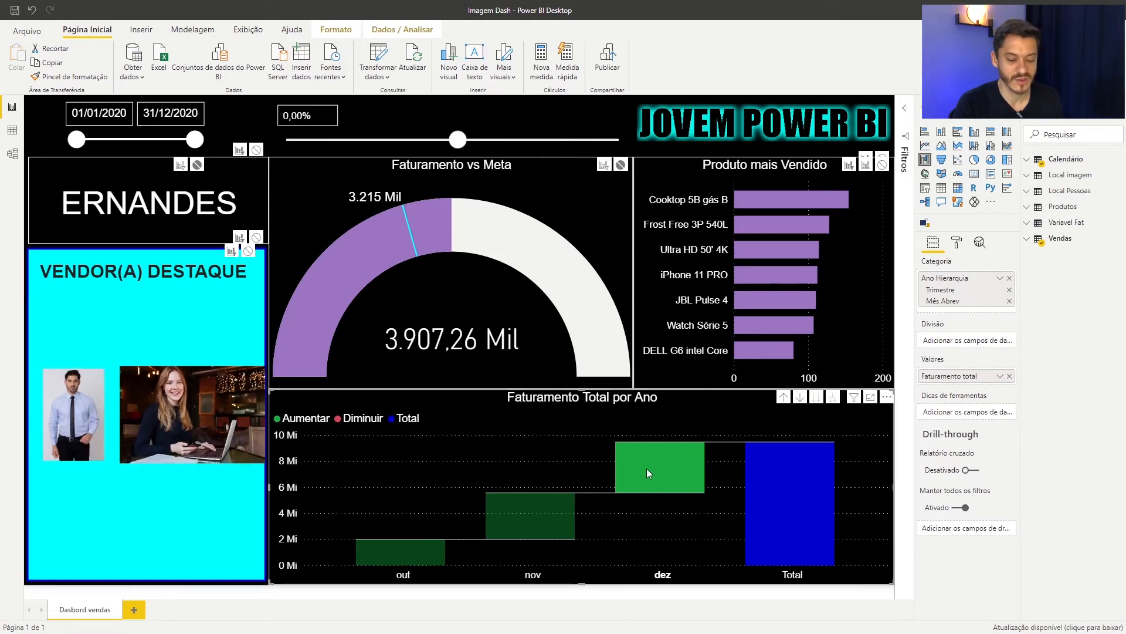
{"action": "left_click", "coordinate": [540, 521]}
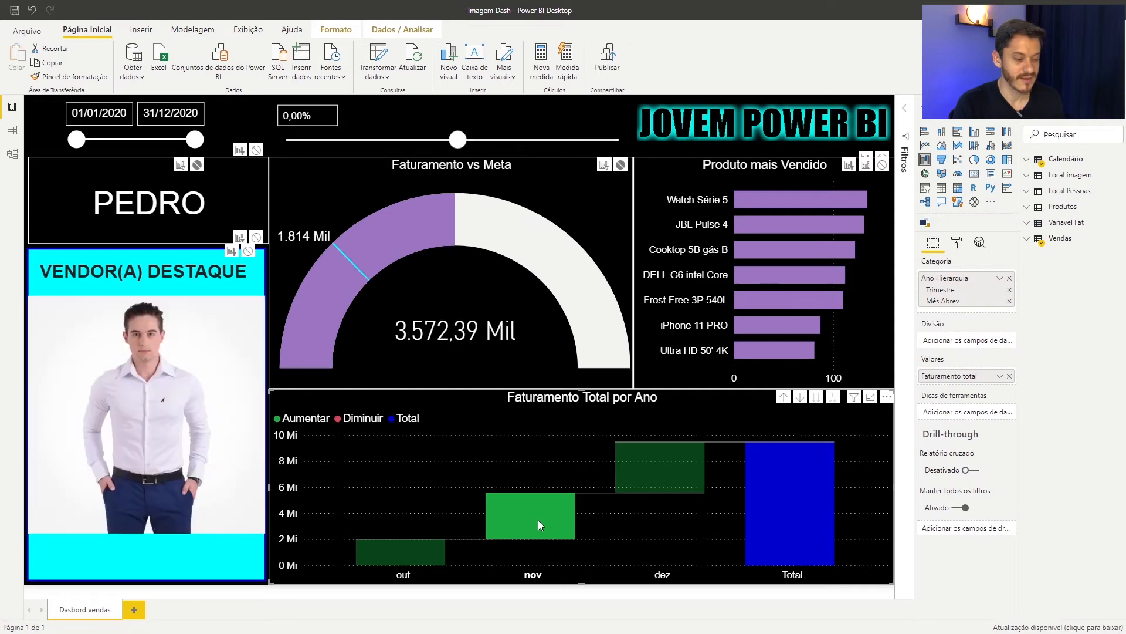
{"action": "left_click", "coordinate": [537, 519]}
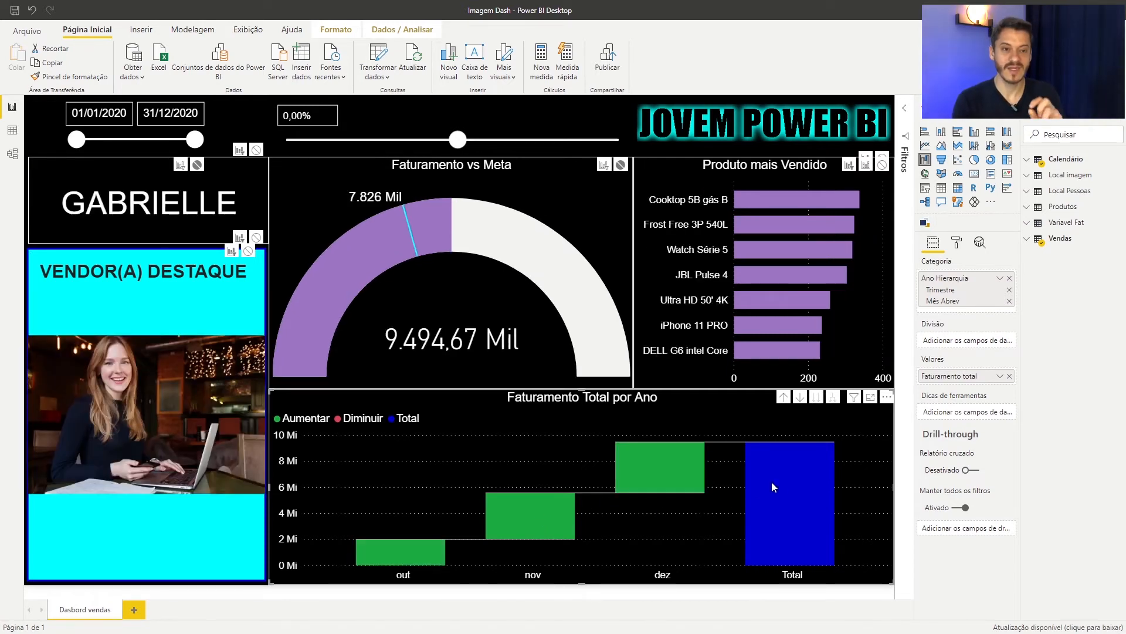
Step: Turn off interaction editing for the waterfall chart
{"action": "mouse_move", "coordinate": [672, 466]}
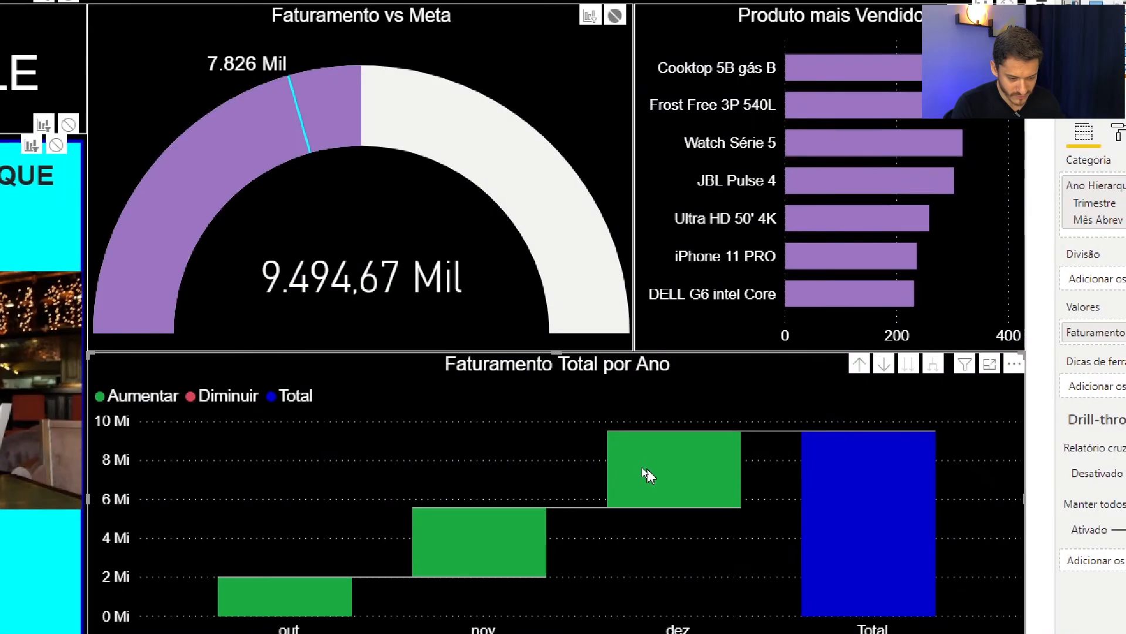
{"action": "mouse_move", "coordinate": [650, 471]}
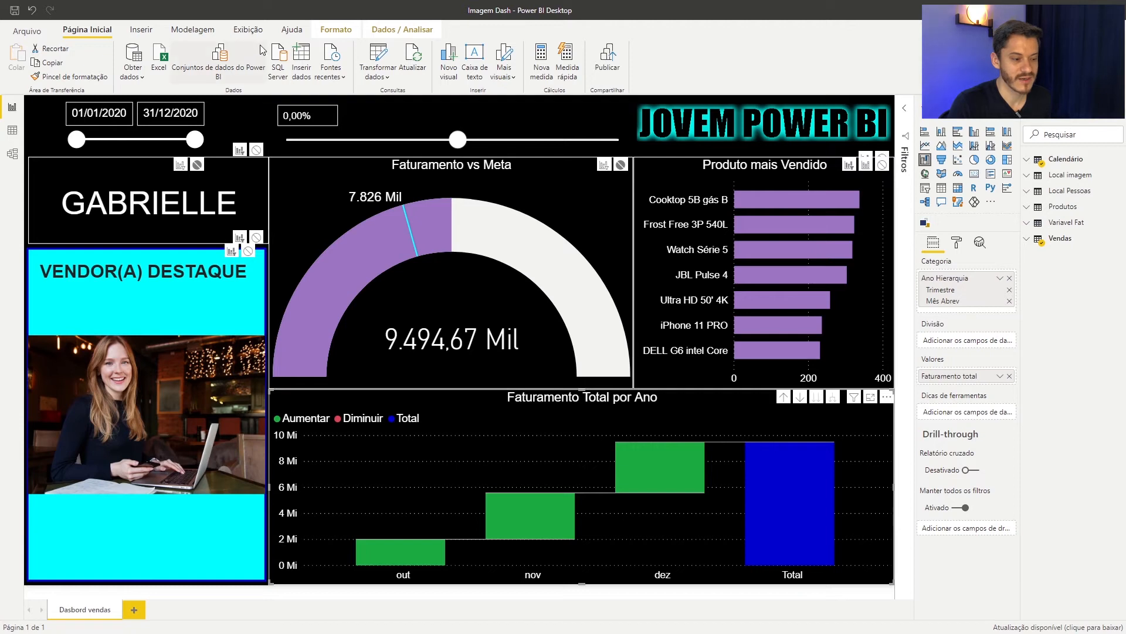
{"action": "scroll", "coordinate": [207, 64], "scroll_direction": "down", "scroll_amount": 5}
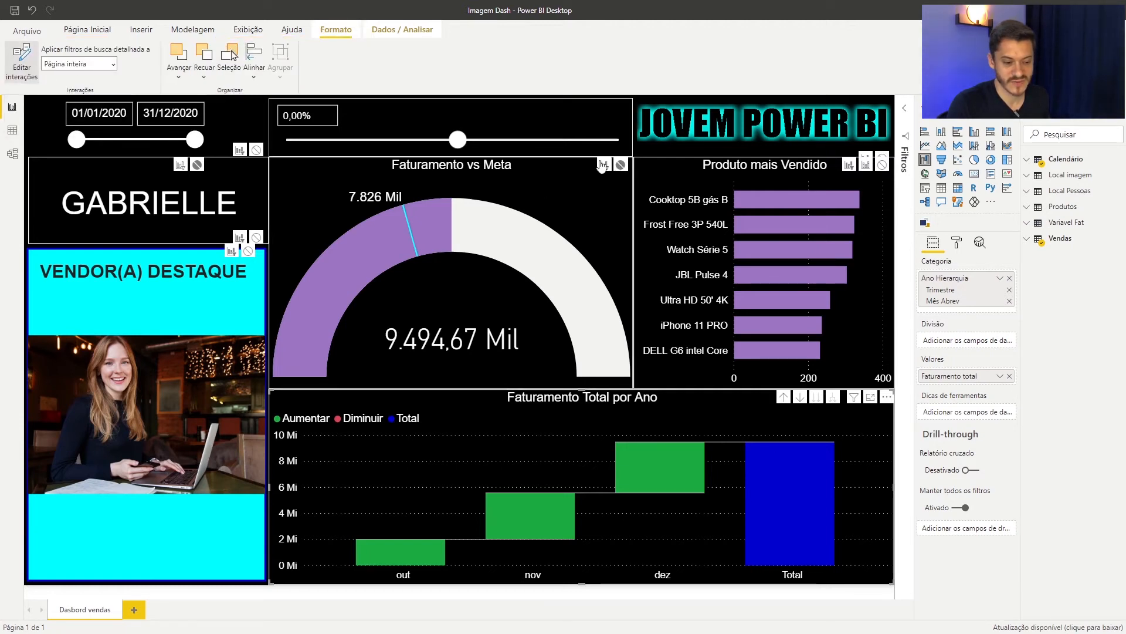
{"action": "left_click", "coordinate": [24, 56]}
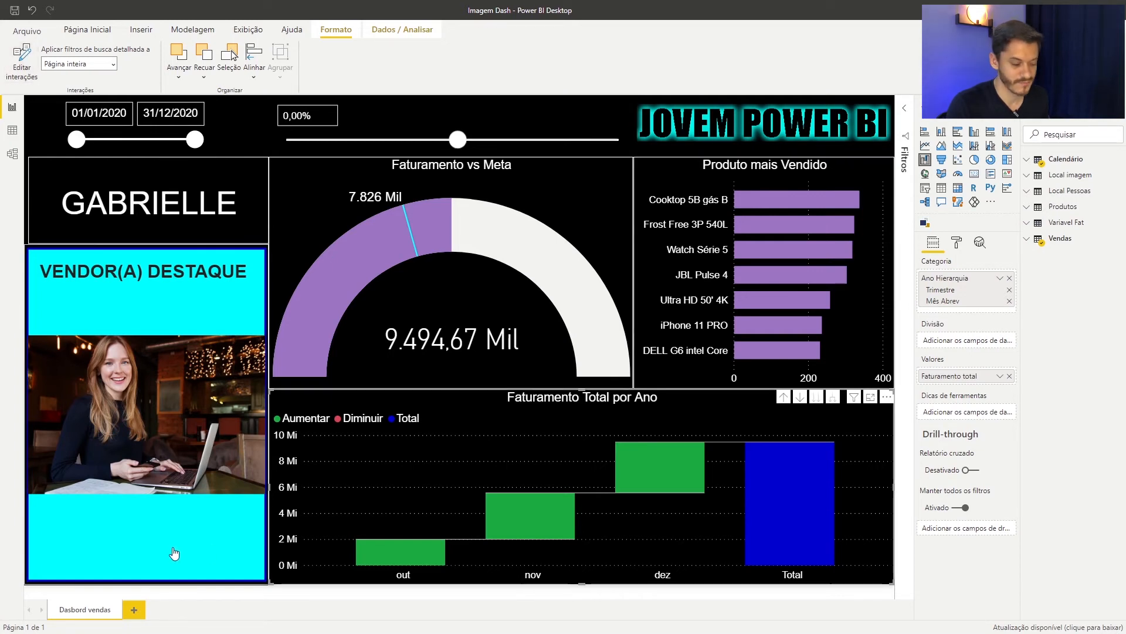
Step: Add a new report page and name it "Dica ferramenta"
{"action": "left_click", "coordinate": [135, 611]}
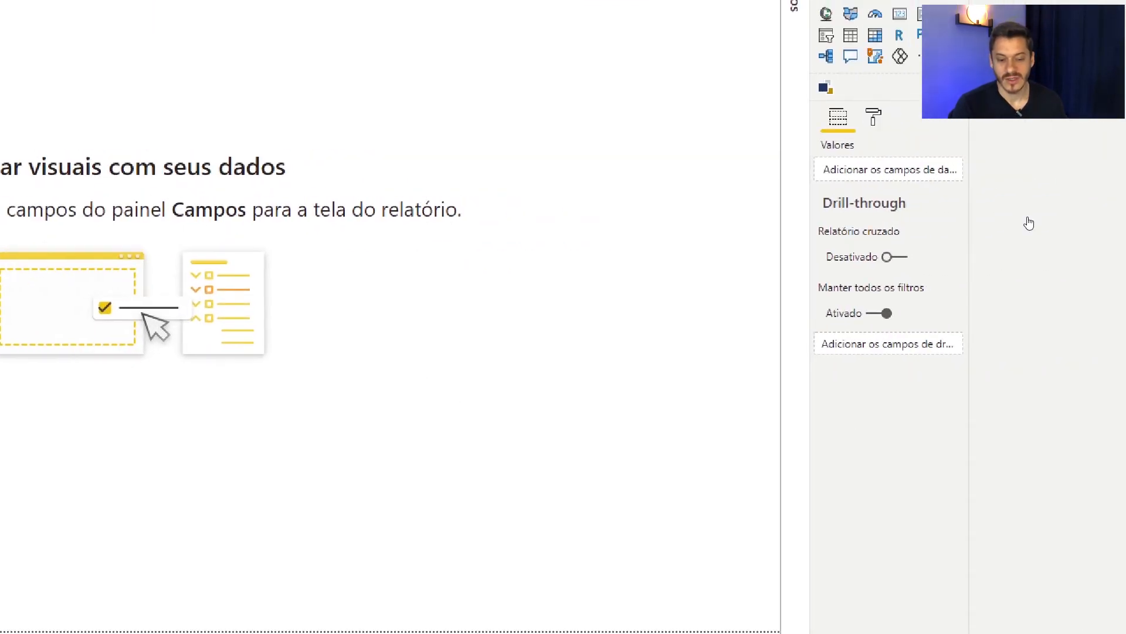
{"action": "left_click", "coordinate": [874, 149]}
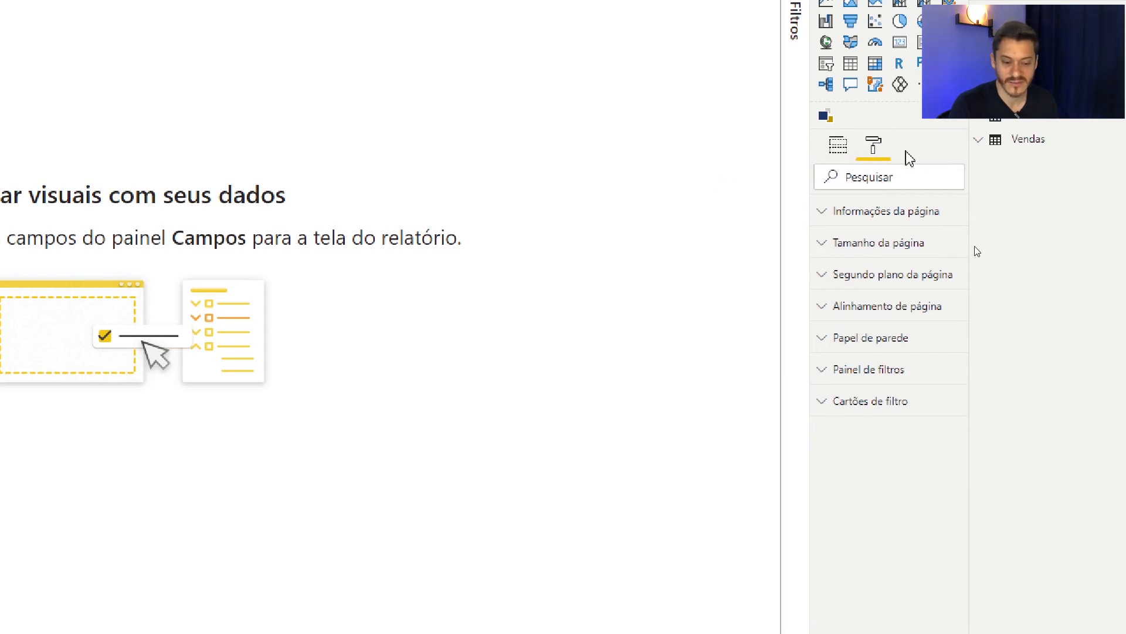
{"action": "left_click", "coordinate": [828, 221]}
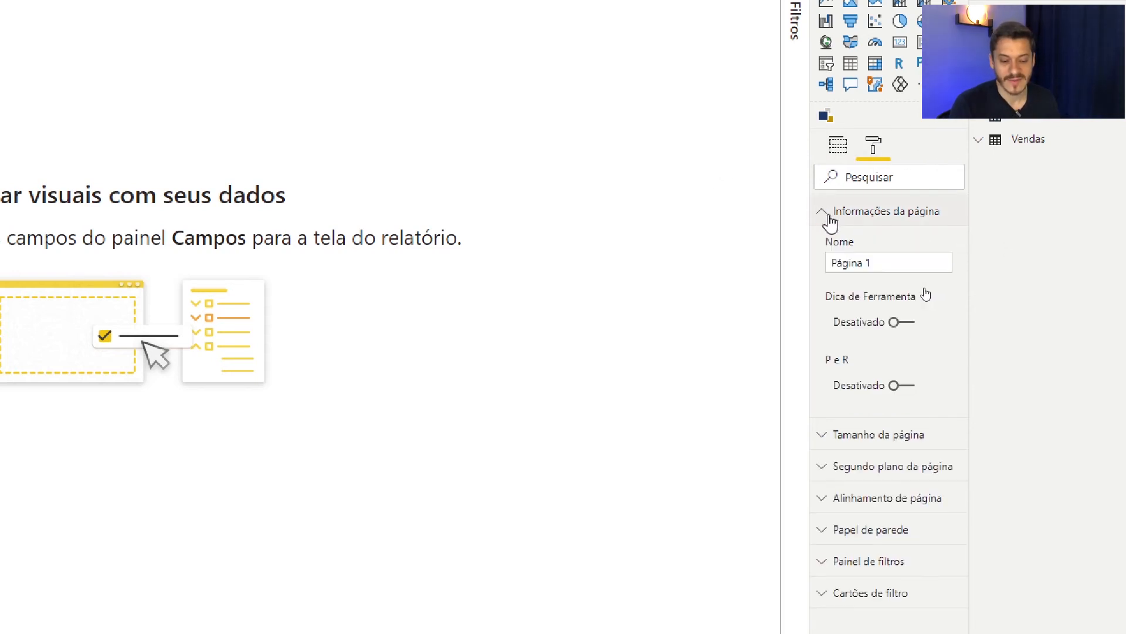
{"action": "left_click", "coordinate": [887, 268]}
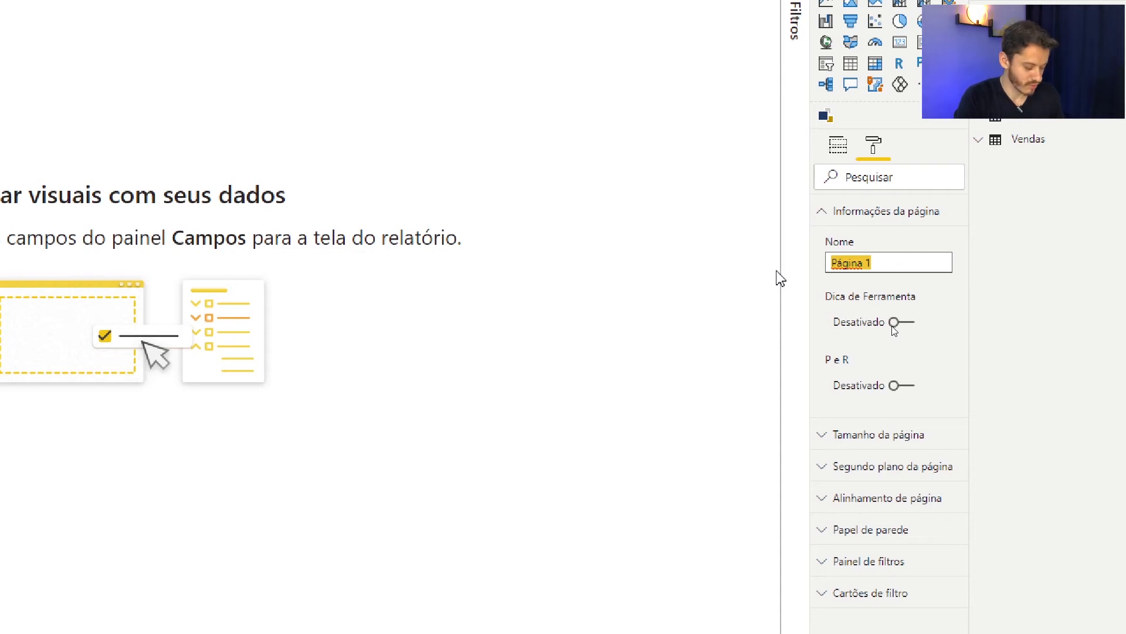
{"action": "type", "text": "D"}
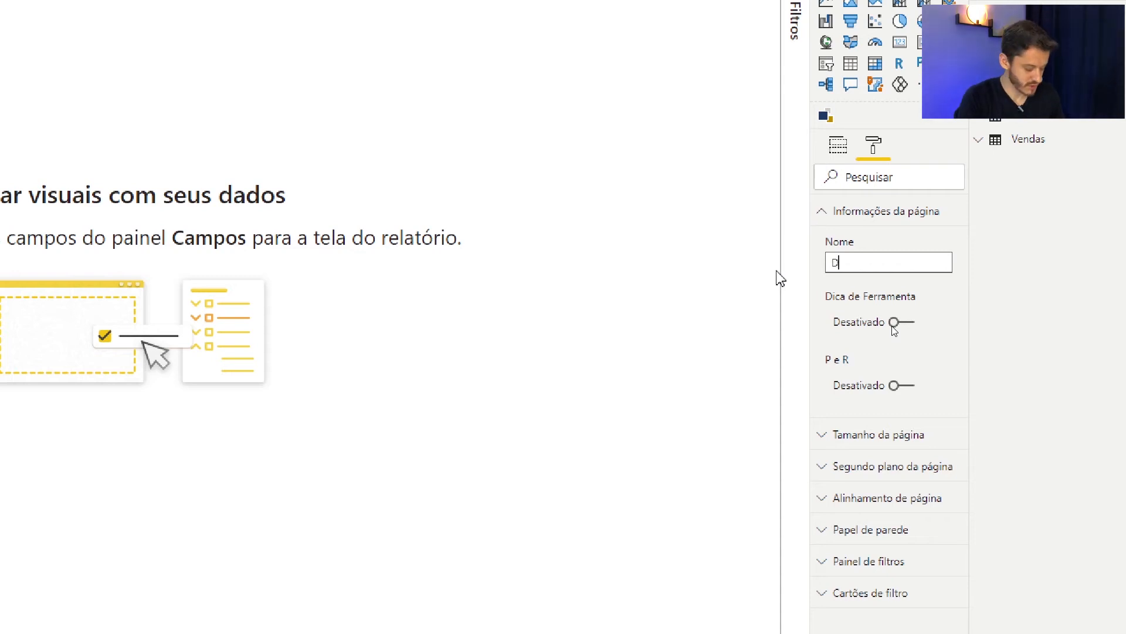
{"action": "type", "text": "ica ferramenta"}
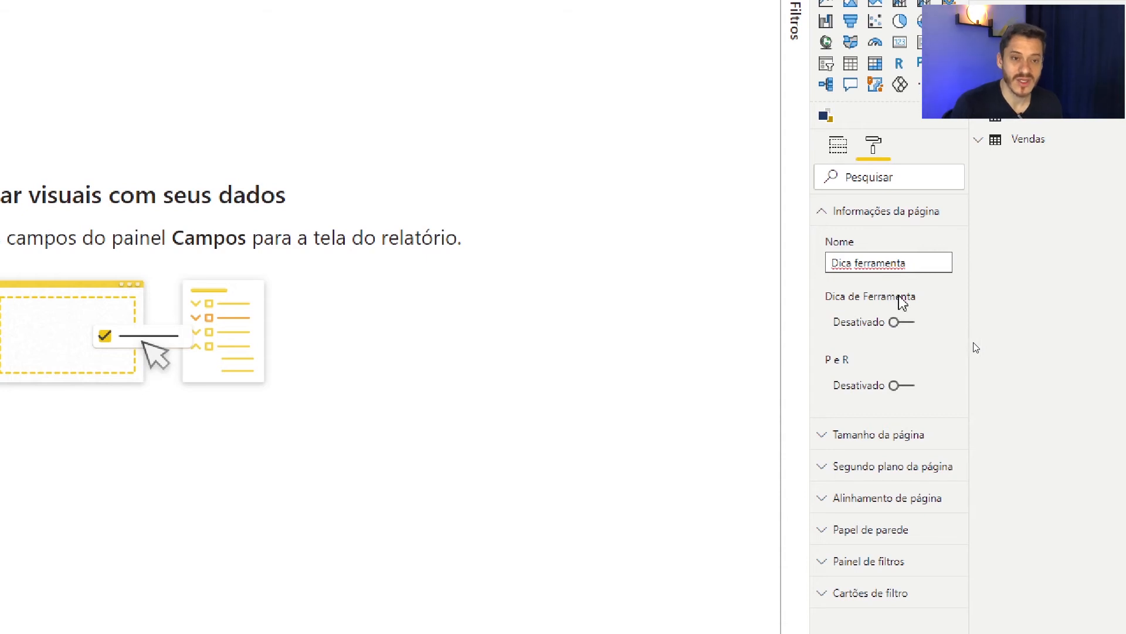
Step: Enable the Dica ferramenta page as a tooltip and open the list of page size types
{"action": "mouse_move", "coordinate": [902, 301]}
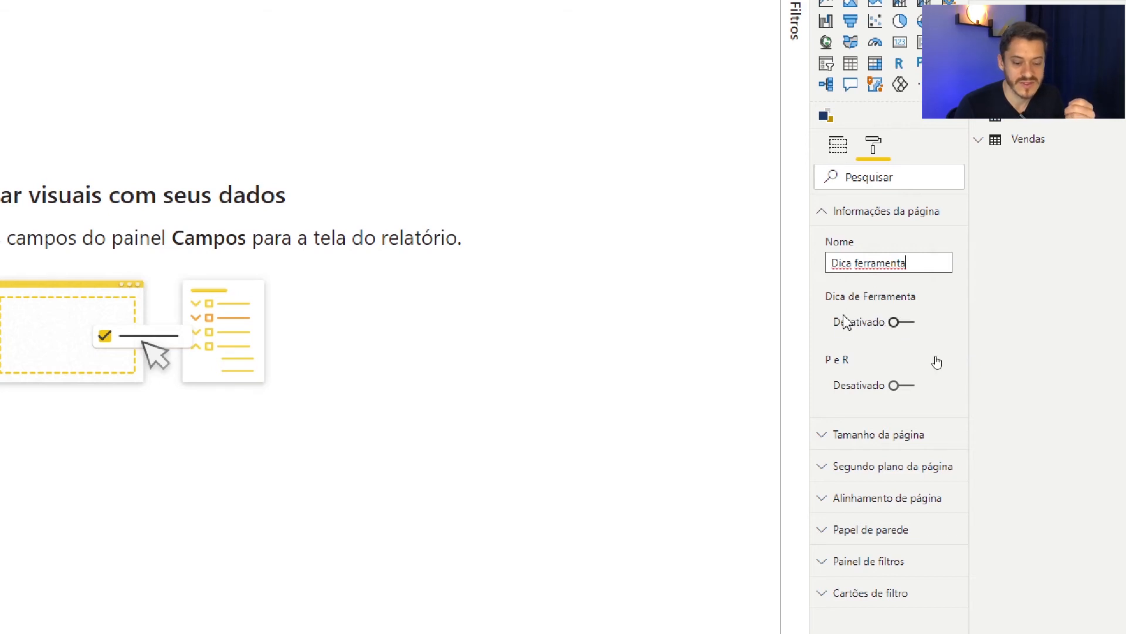
{"action": "left_click", "coordinate": [902, 323]}
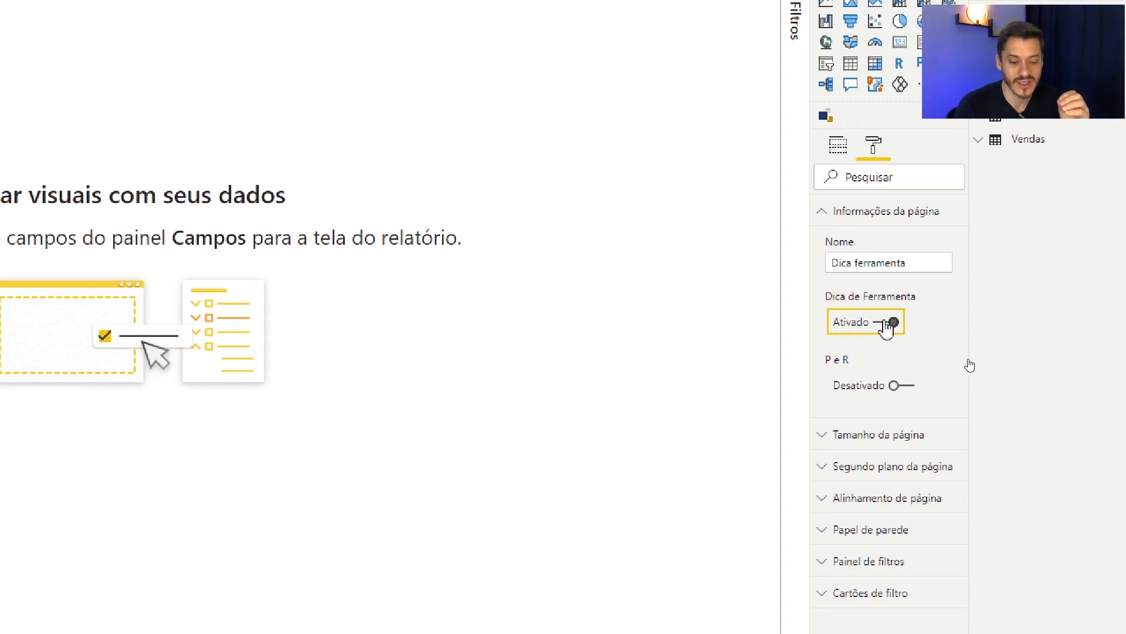
{"action": "left_click", "coordinate": [828, 214]}
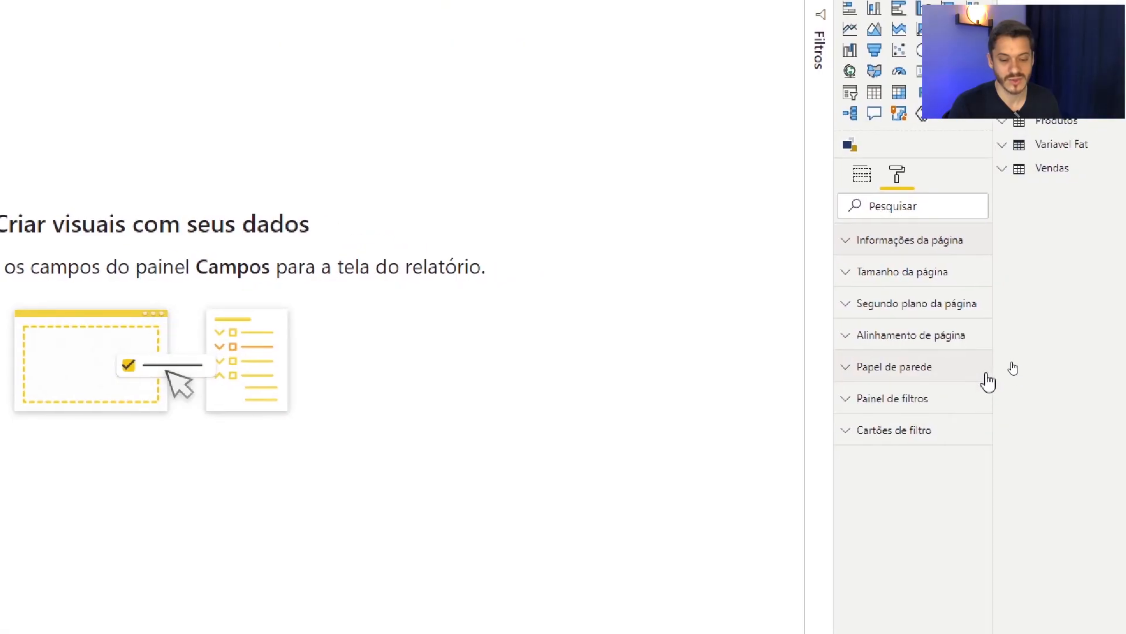
{"action": "left_click", "coordinate": [932, 308]}
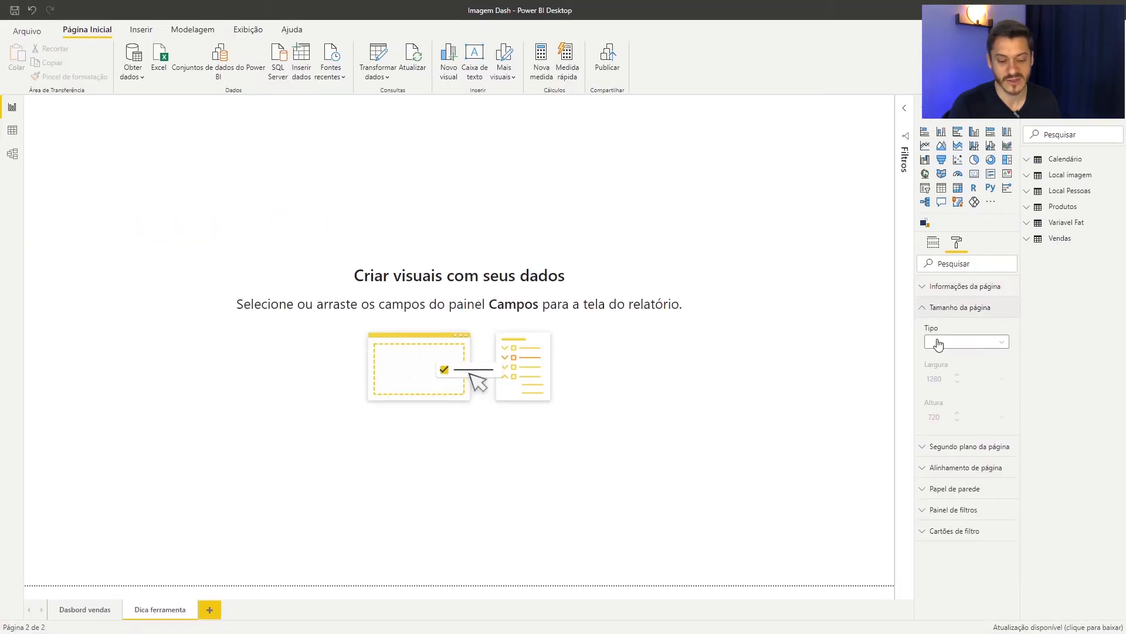
{"action": "left_click", "coordinate": [949, 345]}
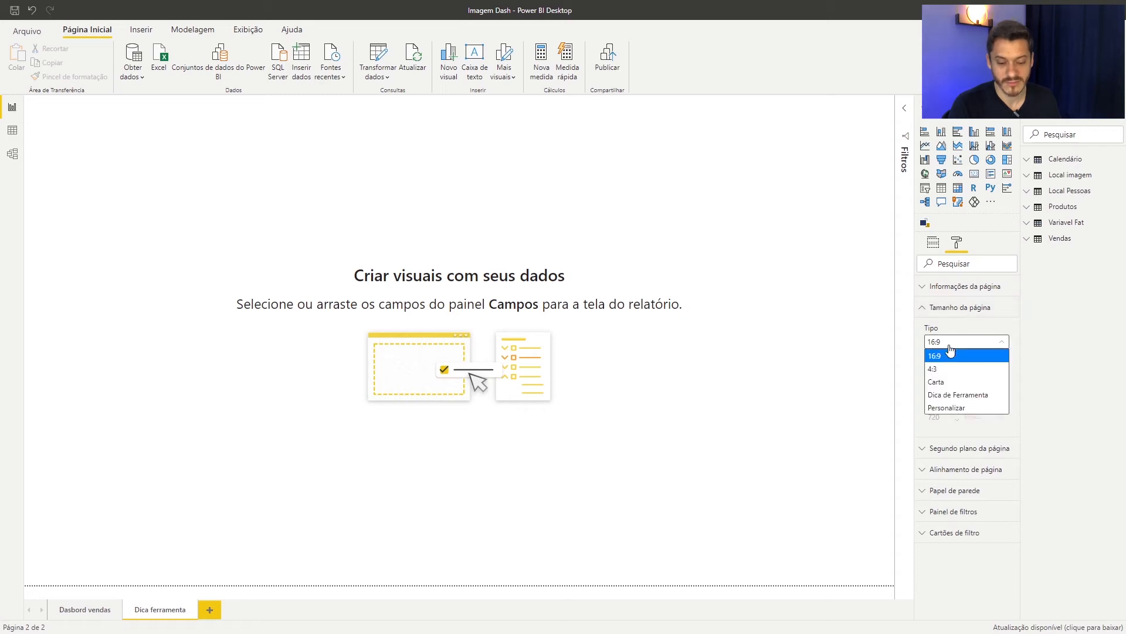
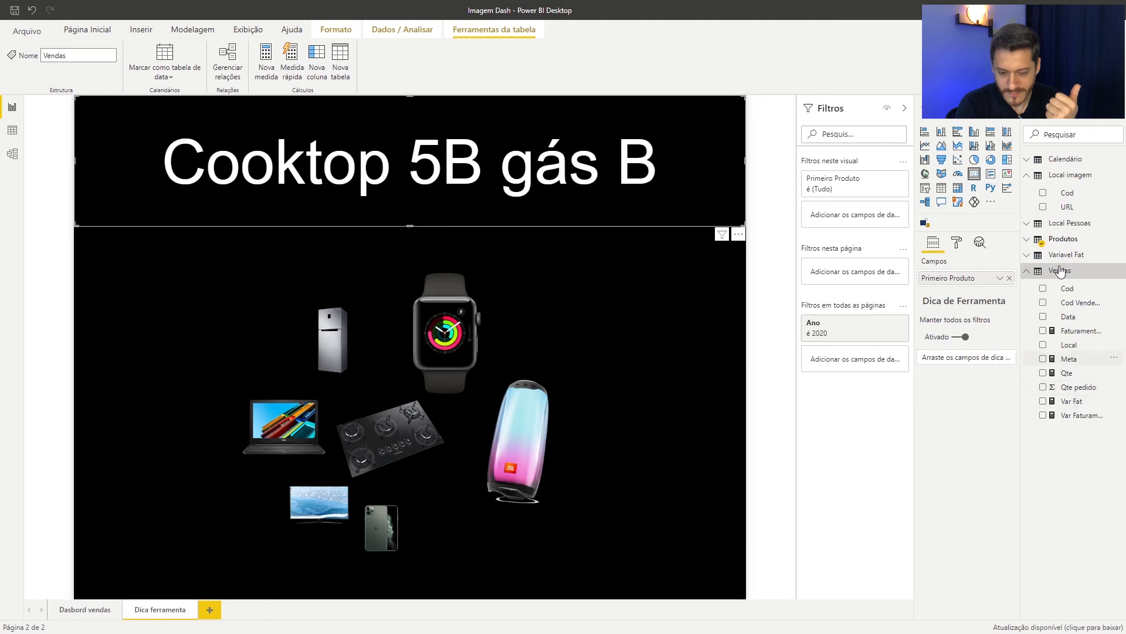
Step: Add a Produto filter to the product name card, using N superior to show the Superior 1 by Qte
{"action": "left_click", "coordinate": [1029, 239]}
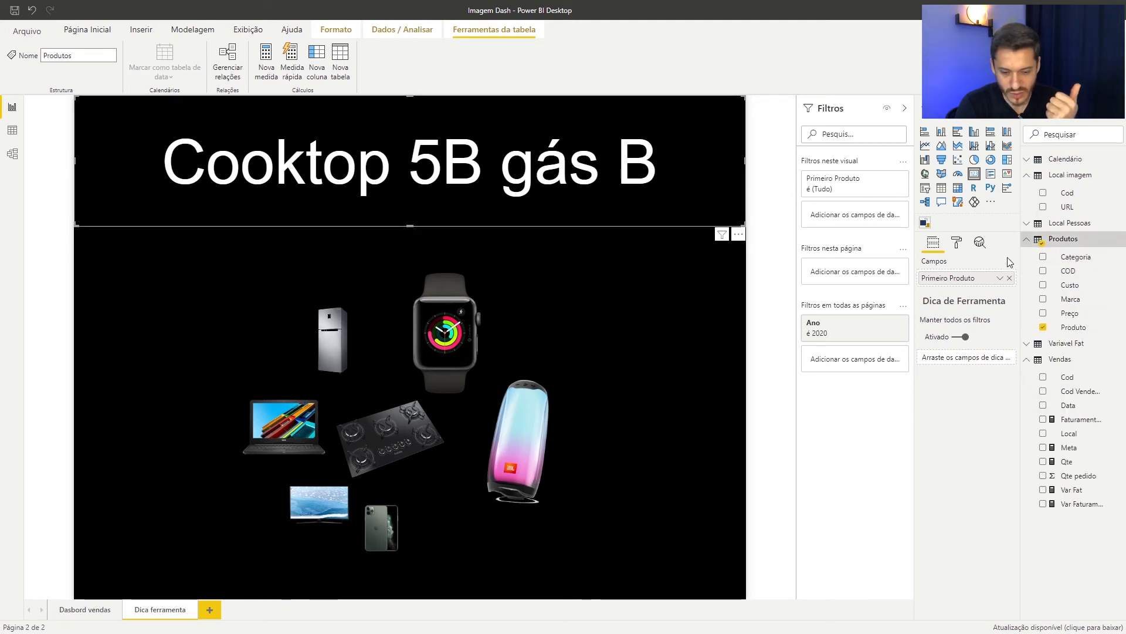
{"action": "left_click_drag", "start_coordinate": [1067, 332], "coordinate": [849, 218]}
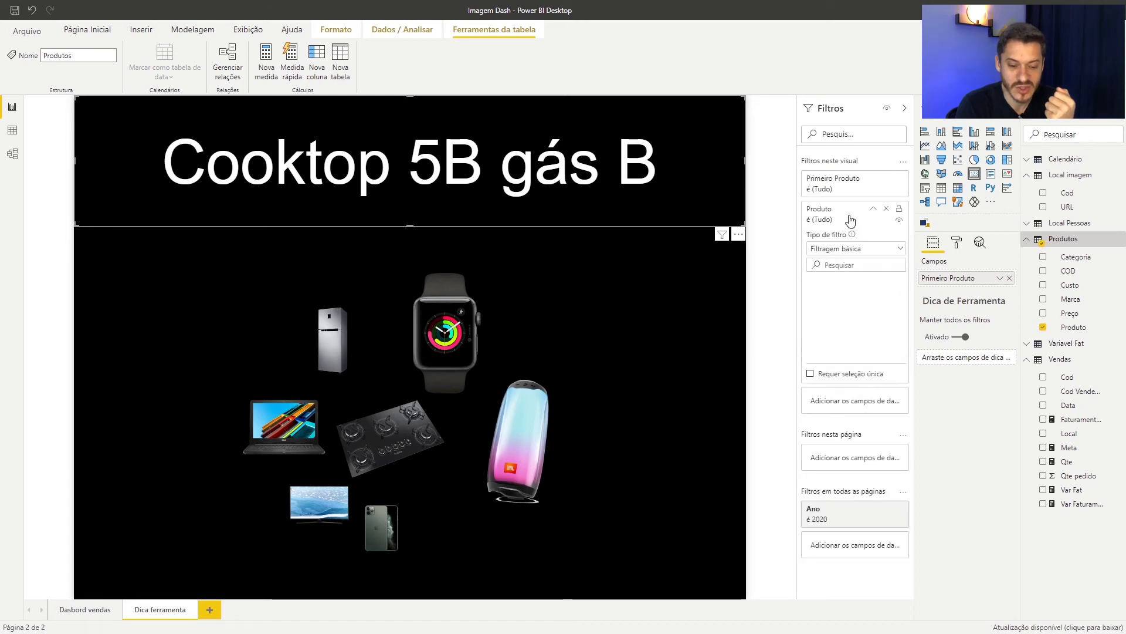
{"action": "left_click", "coordinate": [884, 251]}
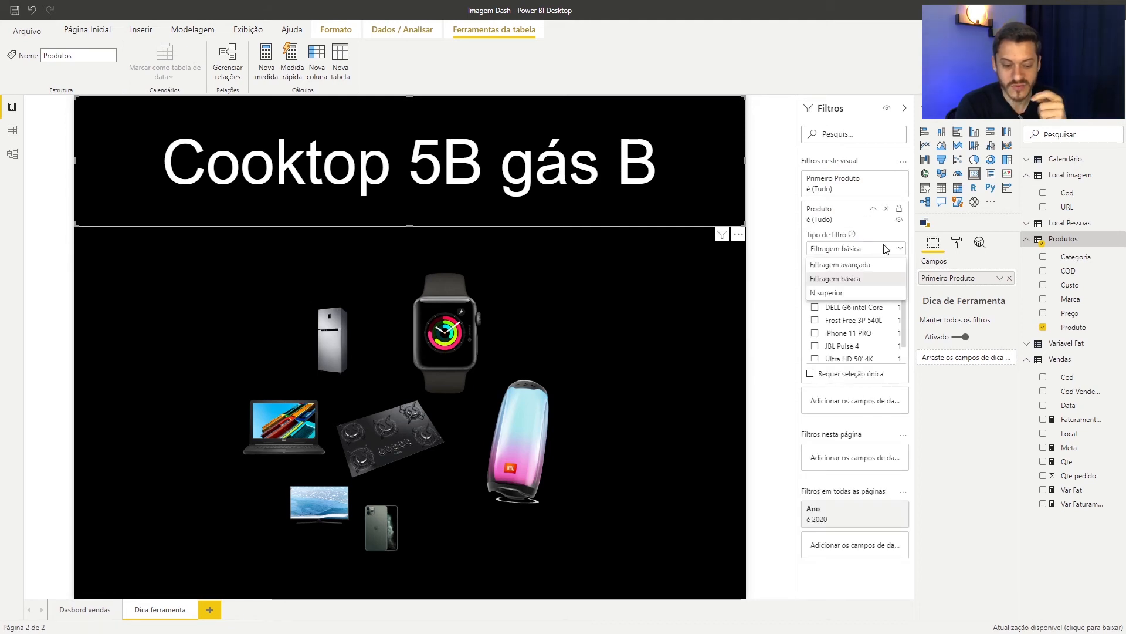
{"action": "left_click", "coordinate": [829, 293]}
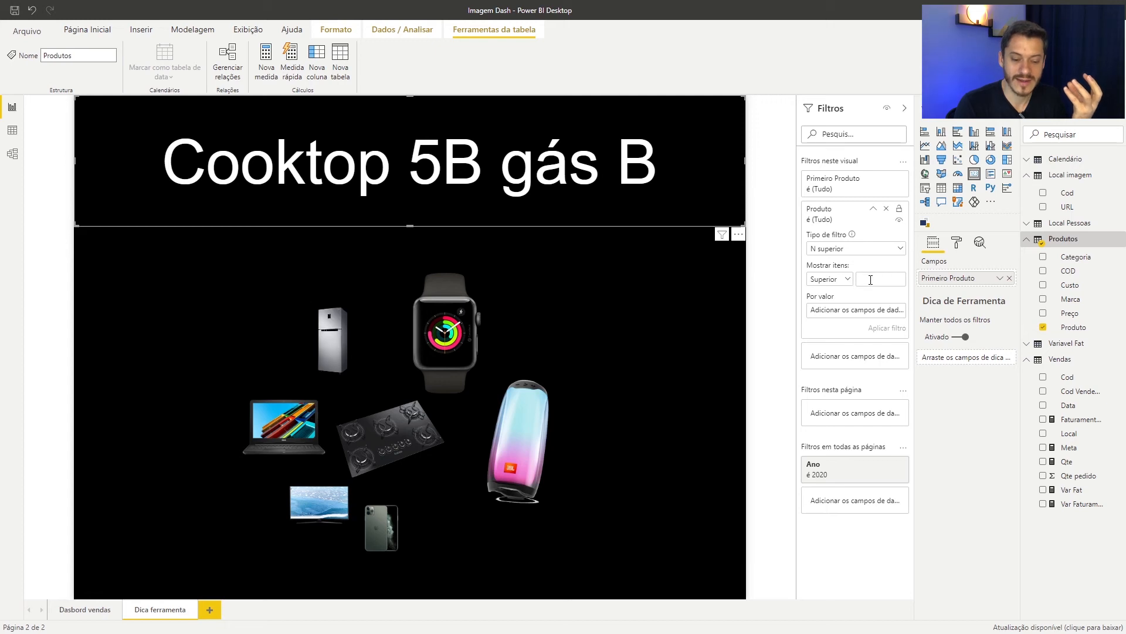
{"action": "left_click", "coordinate": [871, 279]}
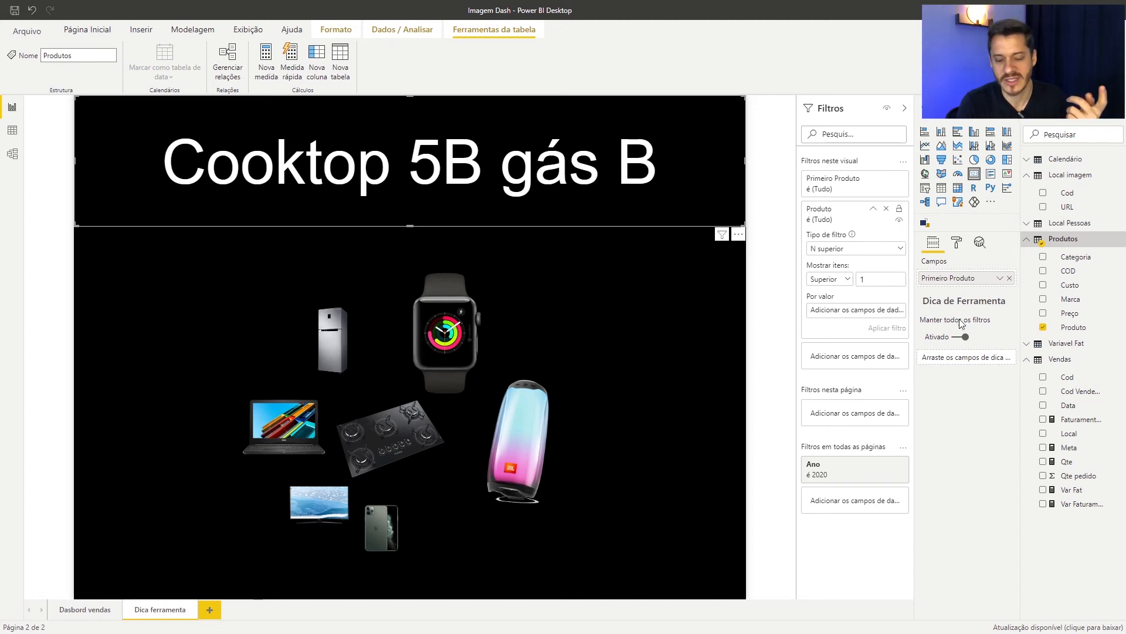
{"action": "left_click_drag", "start_coordinate": [1070, 466], "coordinate": [860, 313]}
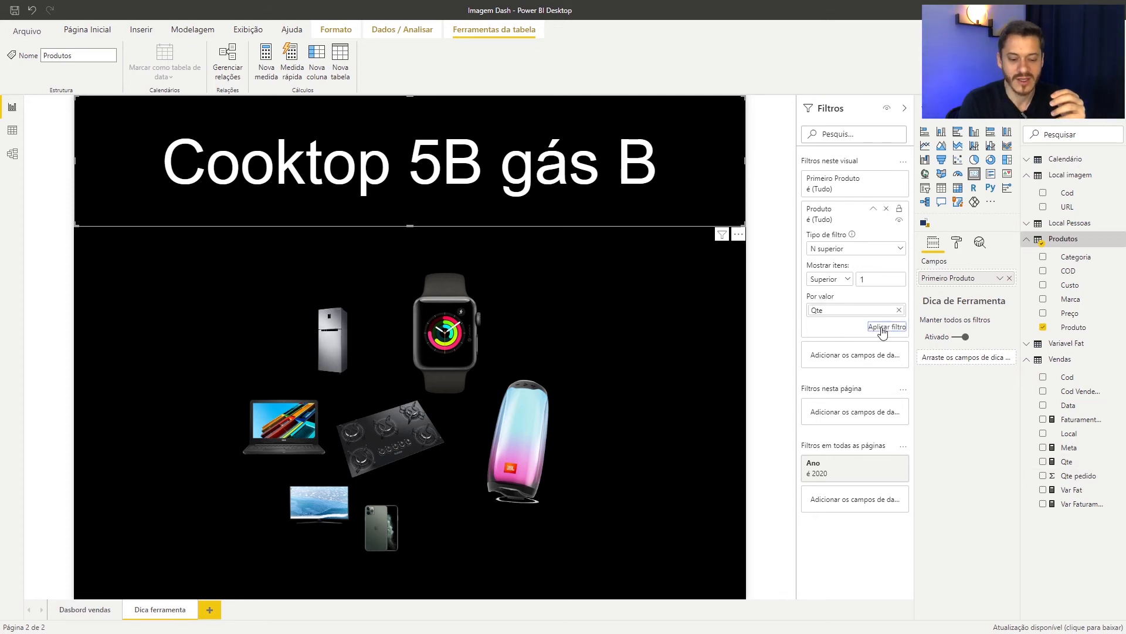
{"action": "left_click", "coordinate": [883, 330]}
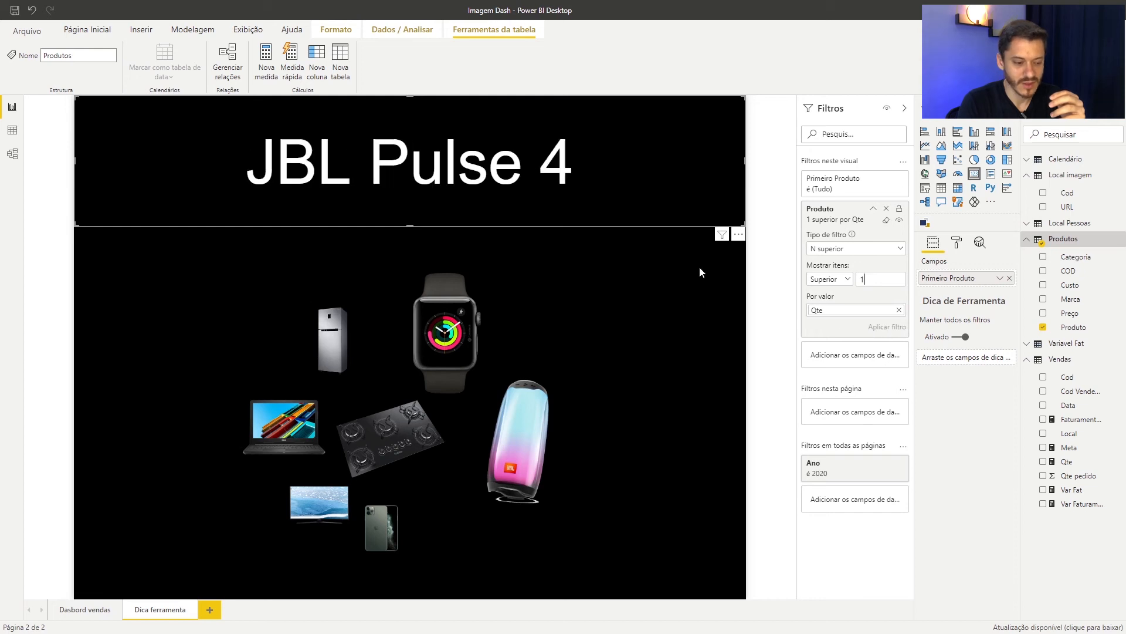
{"action": "mouse_move", "coordinate": [417, 175]}
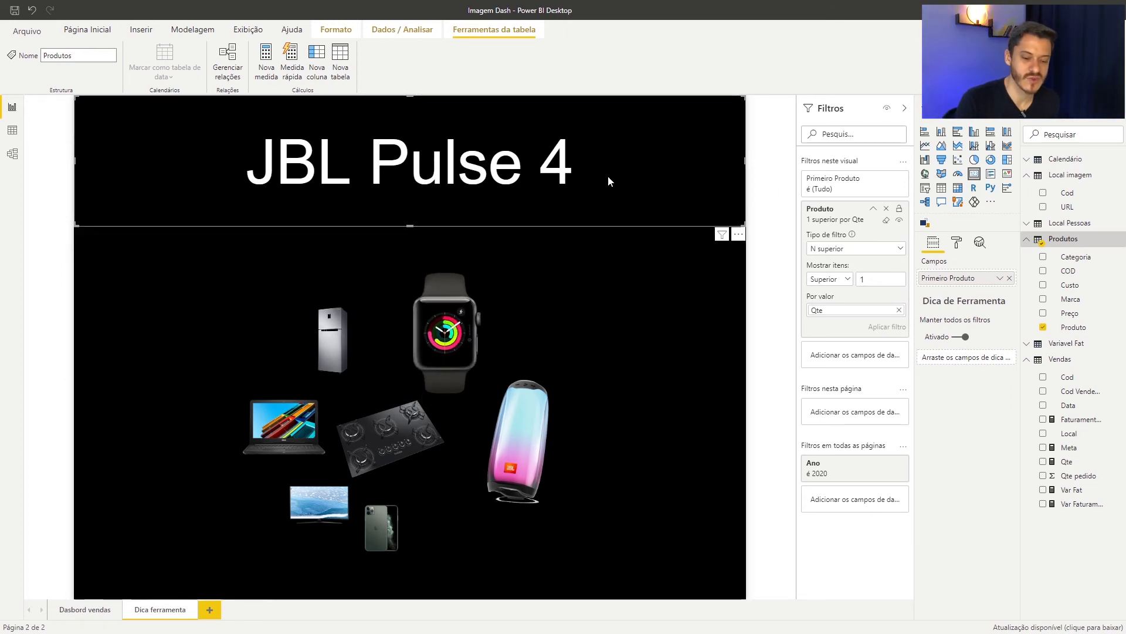
{"action": "left_click", "coordinate": [875, 211]}
Step: Filter the product image visual by URL with N superior, Superior 1 by Qte, and collapse the filter settings
{"action": "left_click", "coordinate": [677, 326]}
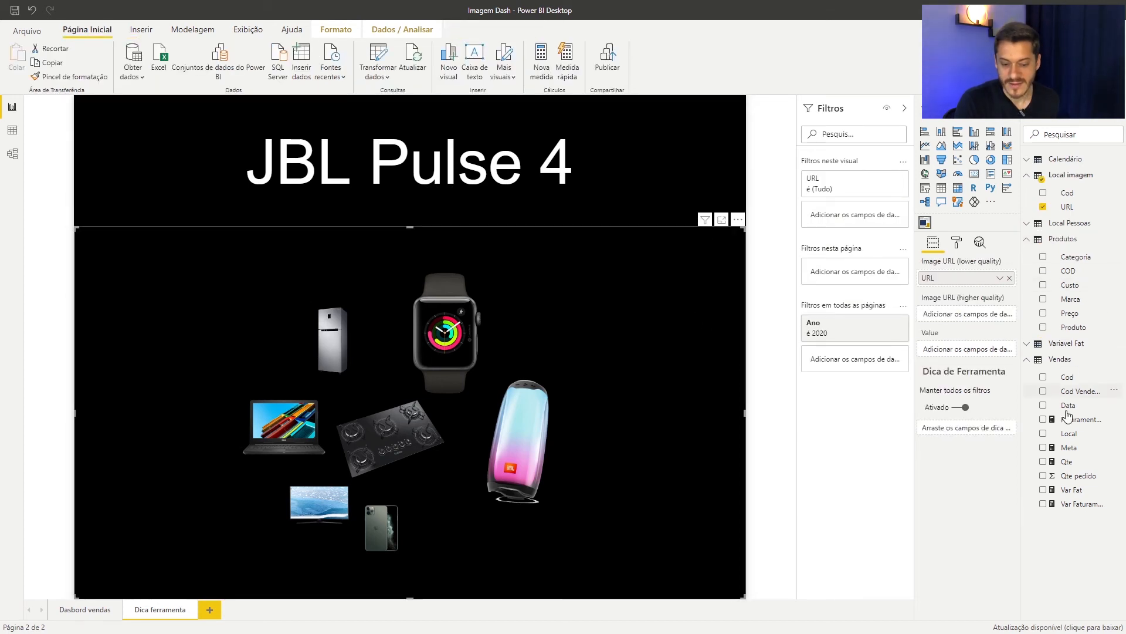
{"action": "left_click_drag", "start_coordinate": [966, 223], "coordinate": [850, 226]}
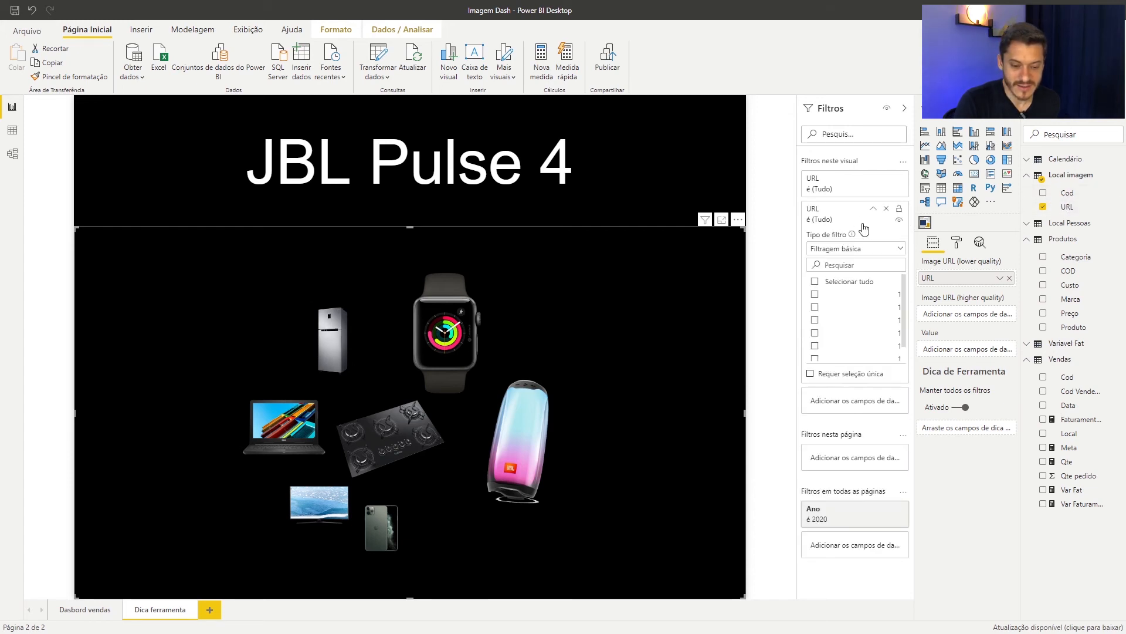
{"action": "left_click", "coordinate": [875, 252]}
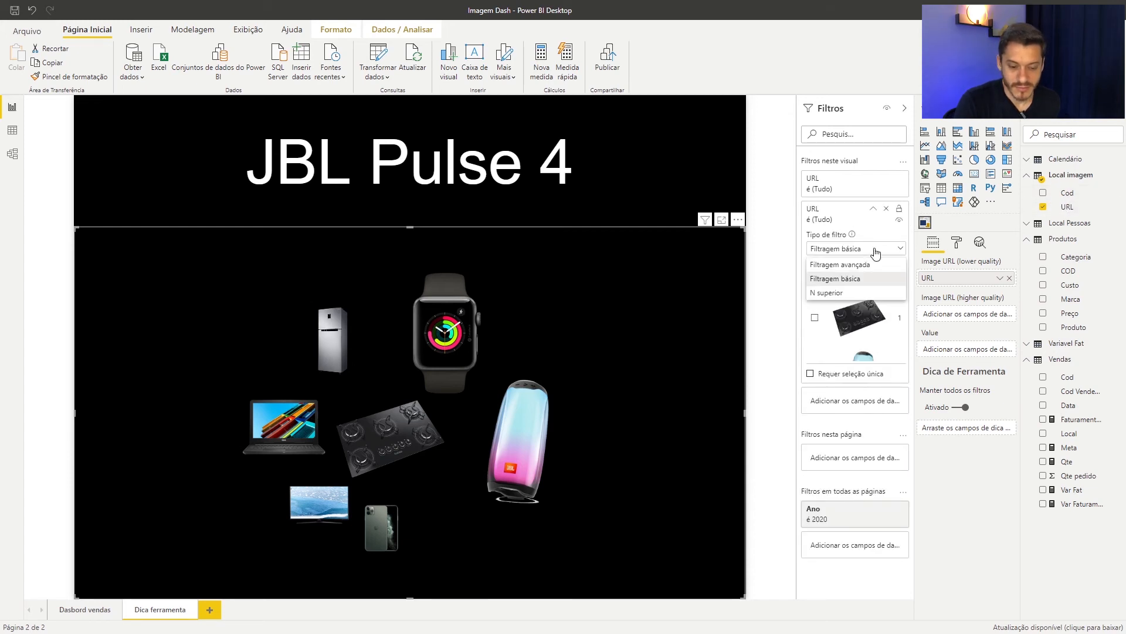
{"action": "left_click", "coordinate": [830, 293]}
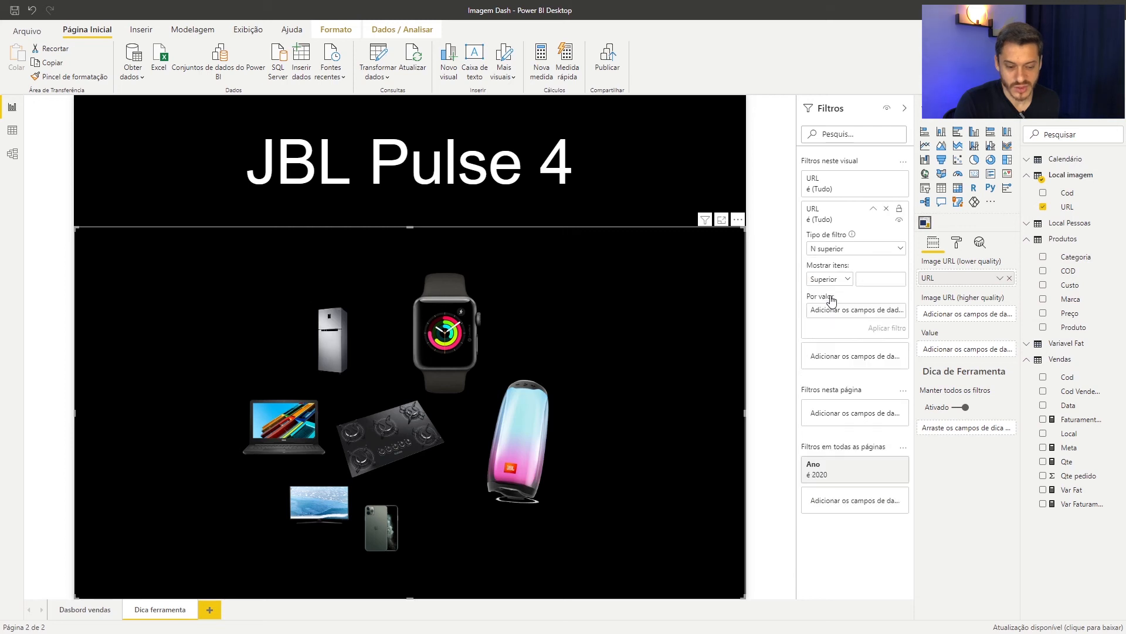
{"action": "left_click", "coordinate": [893, 276]}
{"action": "type", "text": "1"}
{"action": "left_click_drag", "start_coordinate": [1066, 462], "coordinate": [845, 322]}
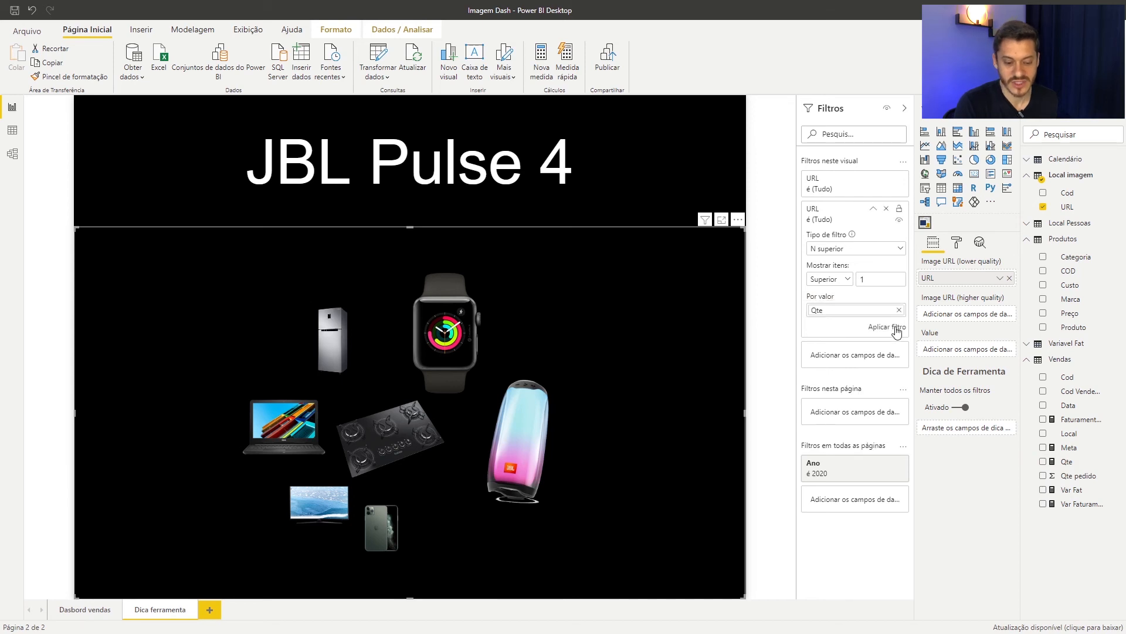
{"action": "left_click", "coordinate": [895, 326]}
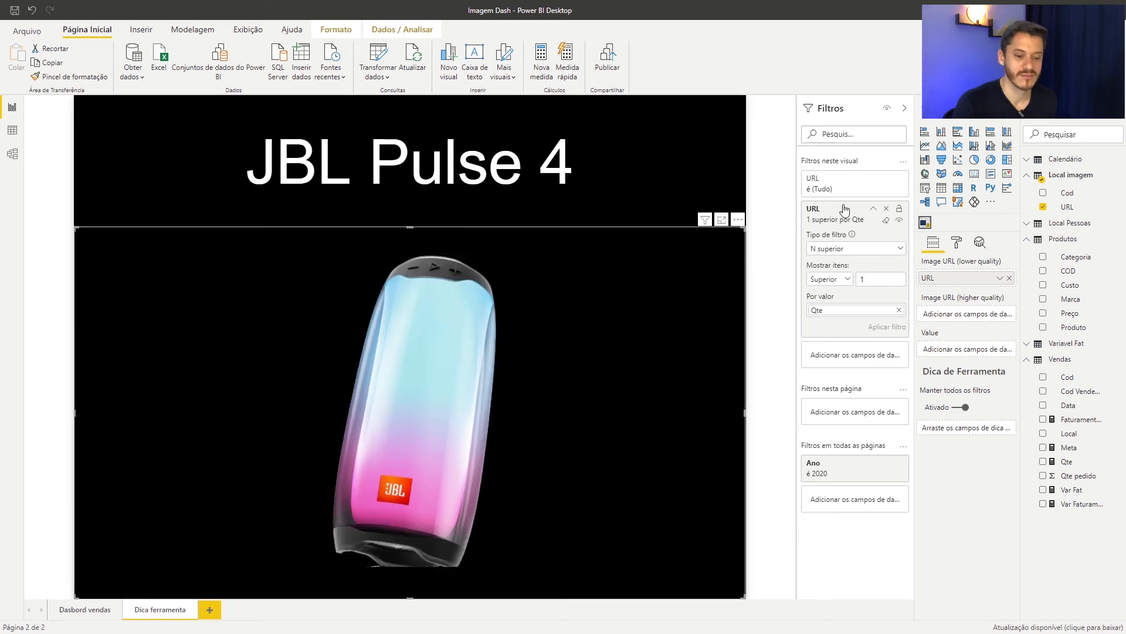
{"action": "left_click", "coordinate": [905, 108]}
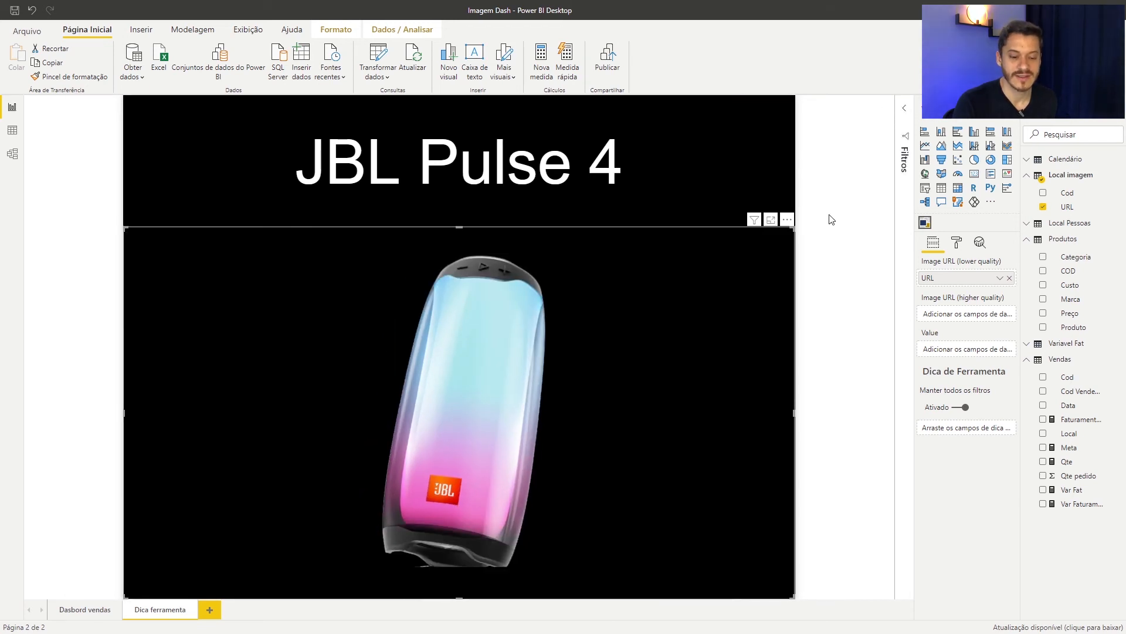
{"action": "left_click", "coordinate": [839, 318]}
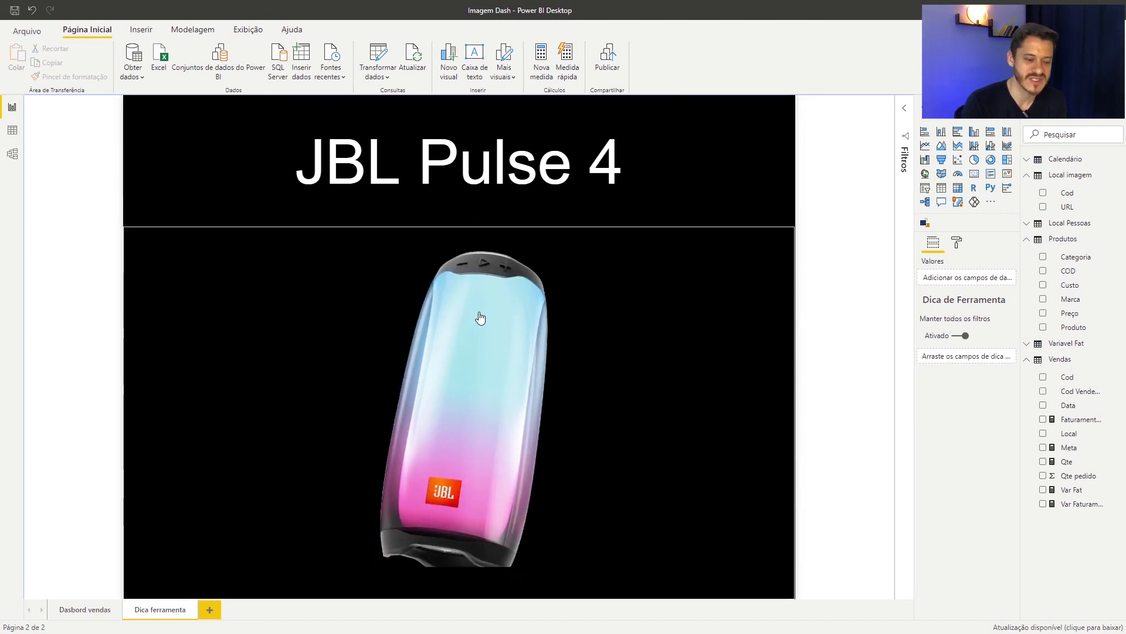
Step: On the Dasbord vendas page, set the waterfall chart's tooltip type to Página de relatório with the page Dica ferramenta
{"action": "left_click", "coordinate": [70, 610]}
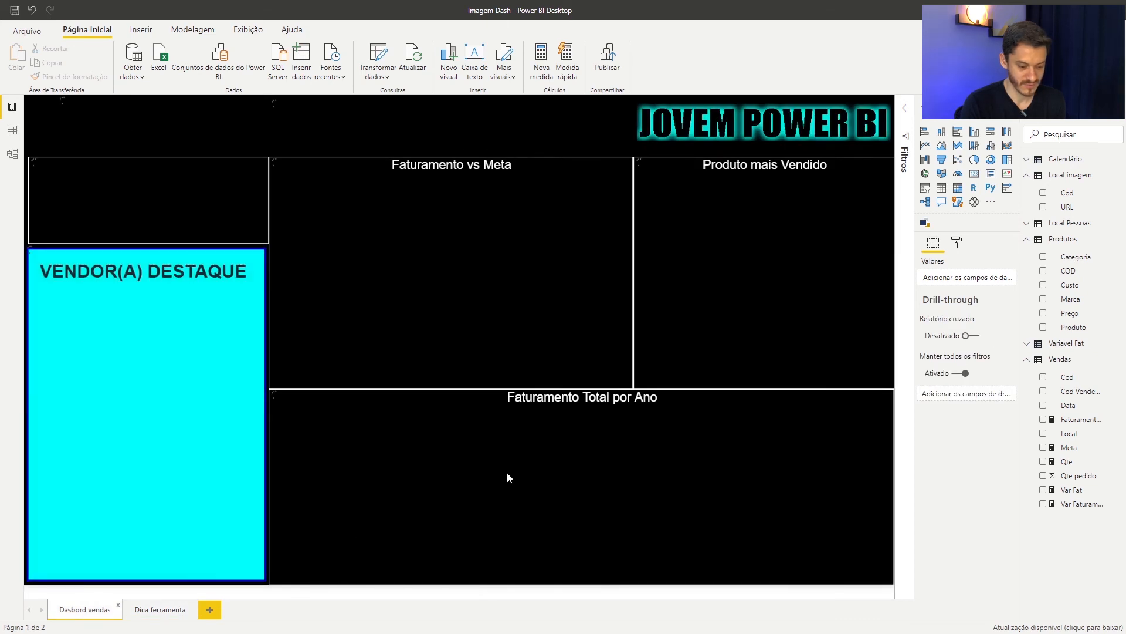
{"action": "left_click", "coordinate": [674, 397]}
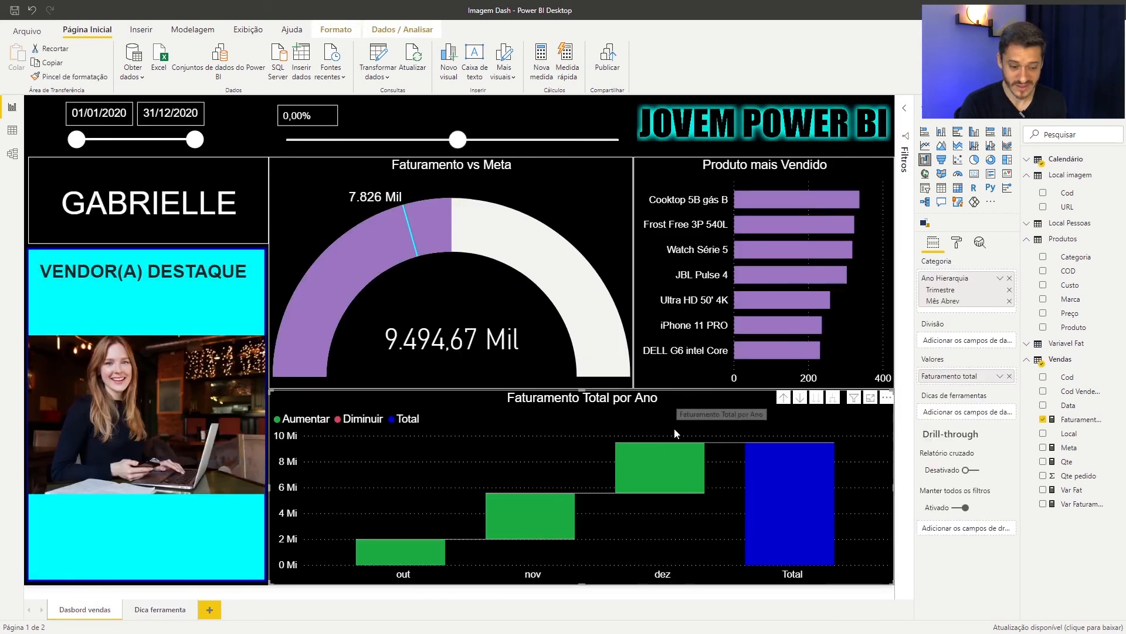
{"action": "left_click", "coordinate": [959, 244]}
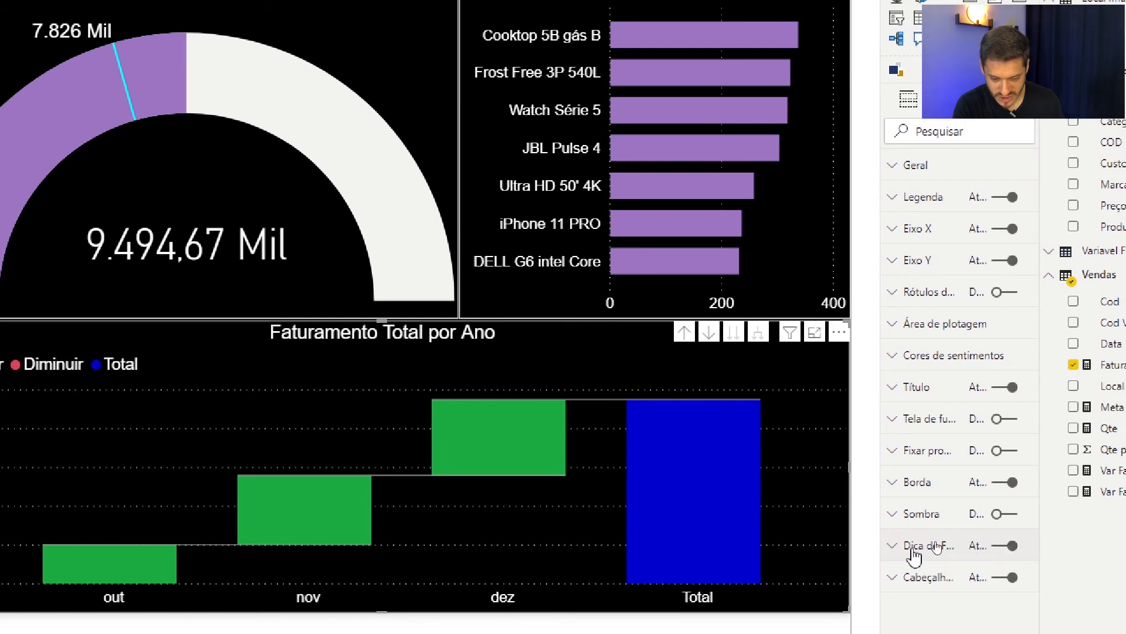
{"action": "left_click", "coordinate": [933, 545]}
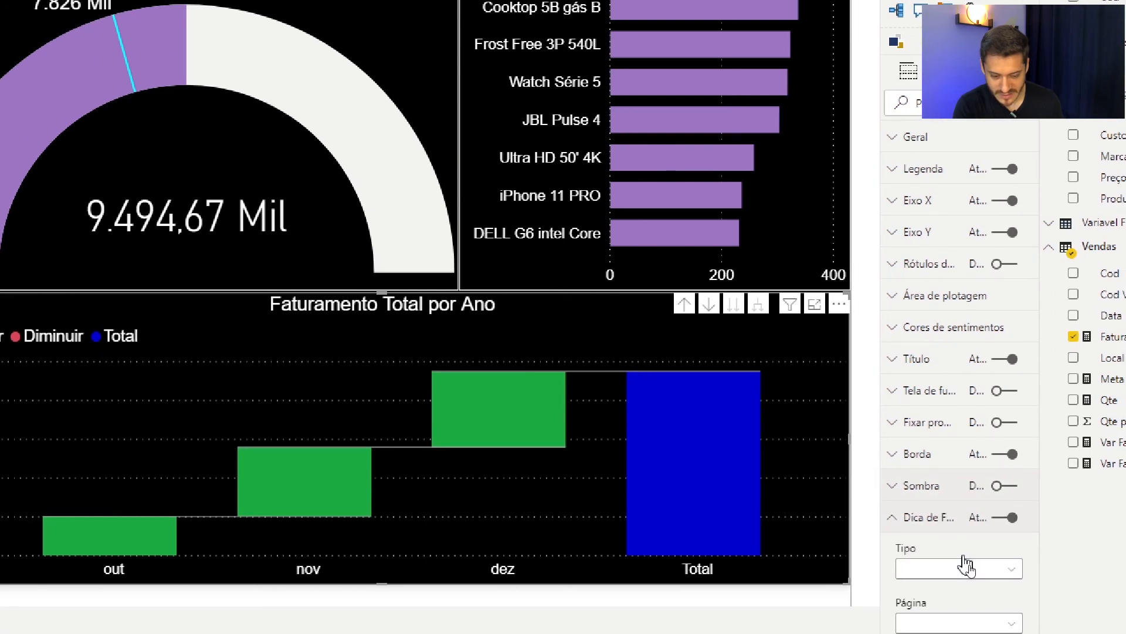
{"action": "scroll", "coordinate": [967, 565], "scroll_direction": "down", "scroll_amount": 5}
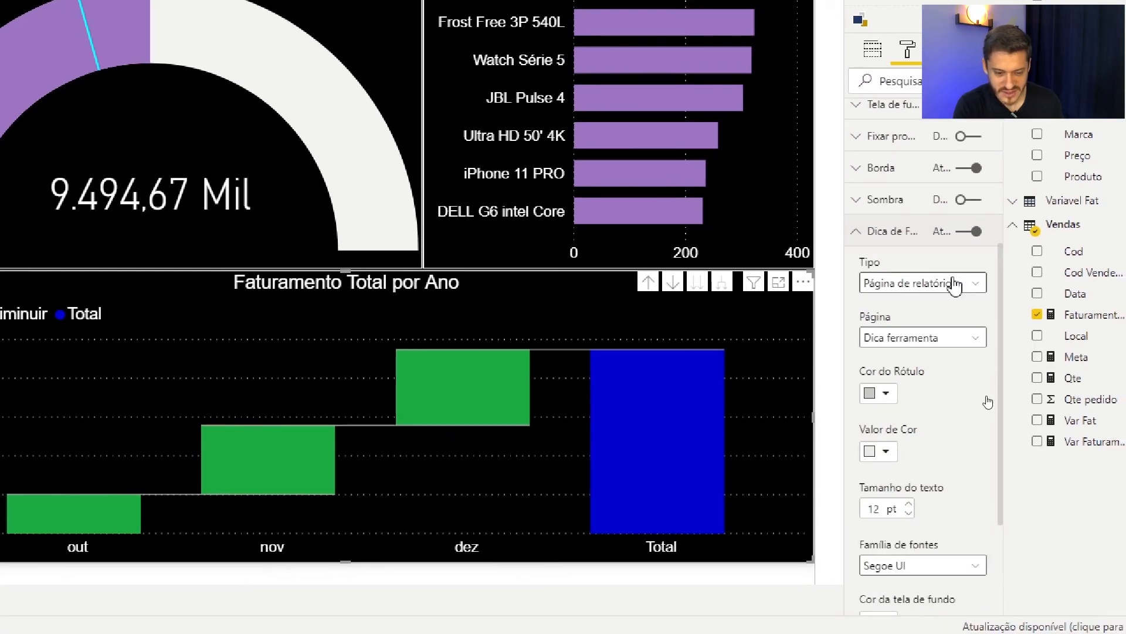
{"action": "left_click", "coordinate": [973, 288]}
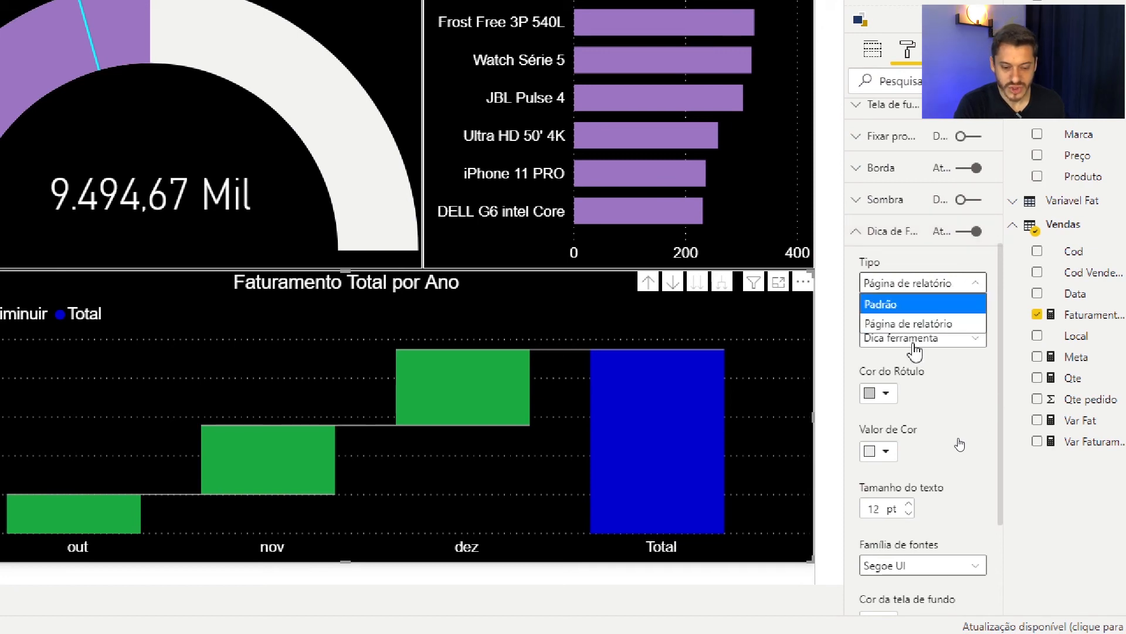
{"action": "left_click", "coordinate": [925, 324]}
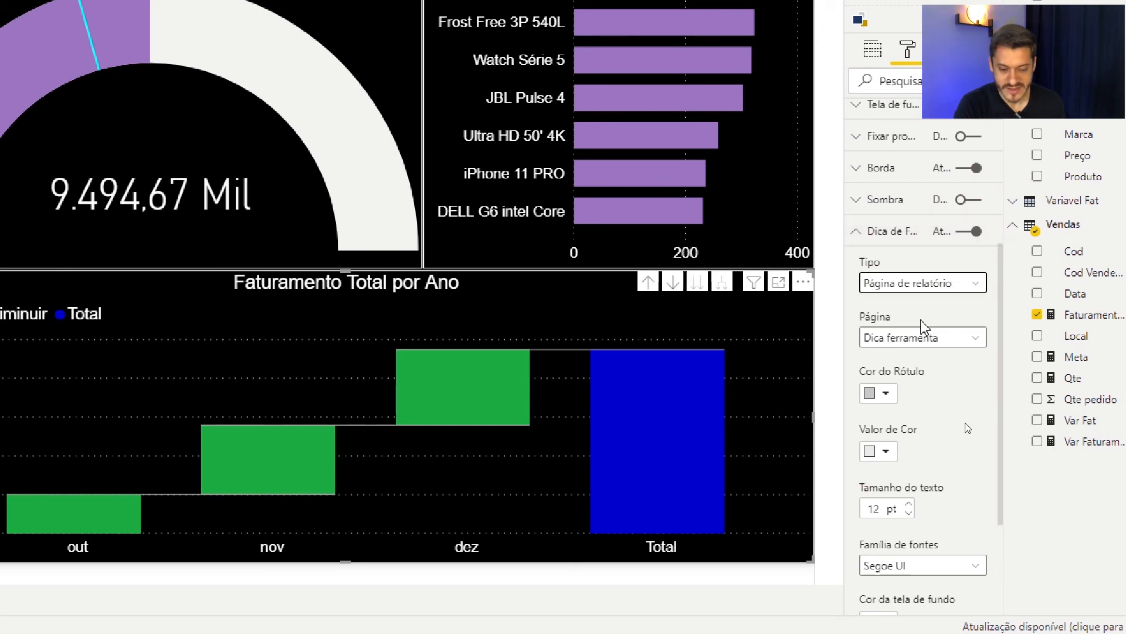
{"action": "left_click", "coordinate": [968, 340]}
{"action": "left_click", "coordinate": [969, 340]}
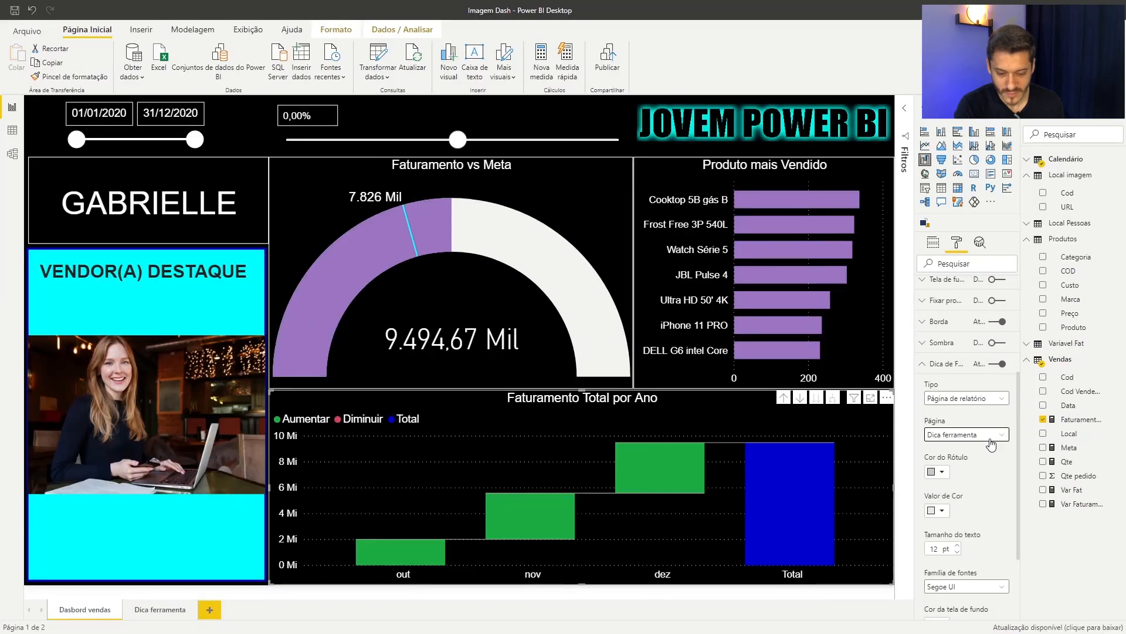
{"action": "left_click", "coordinate": [961, 341]}
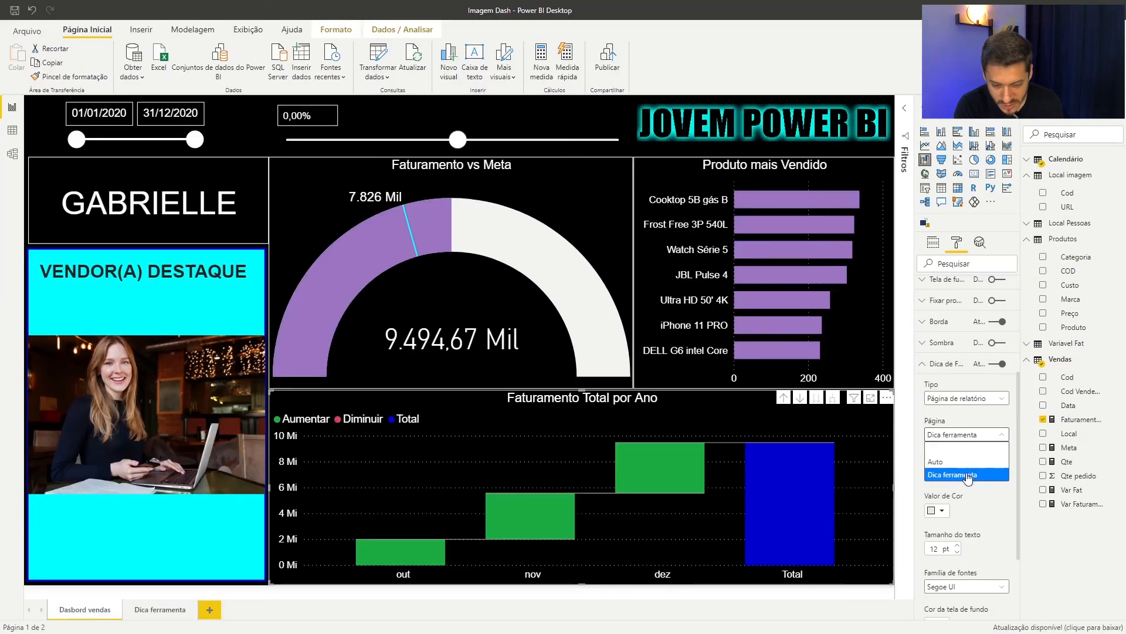
{"action": "left_click", "coordinate": [968, 476]}
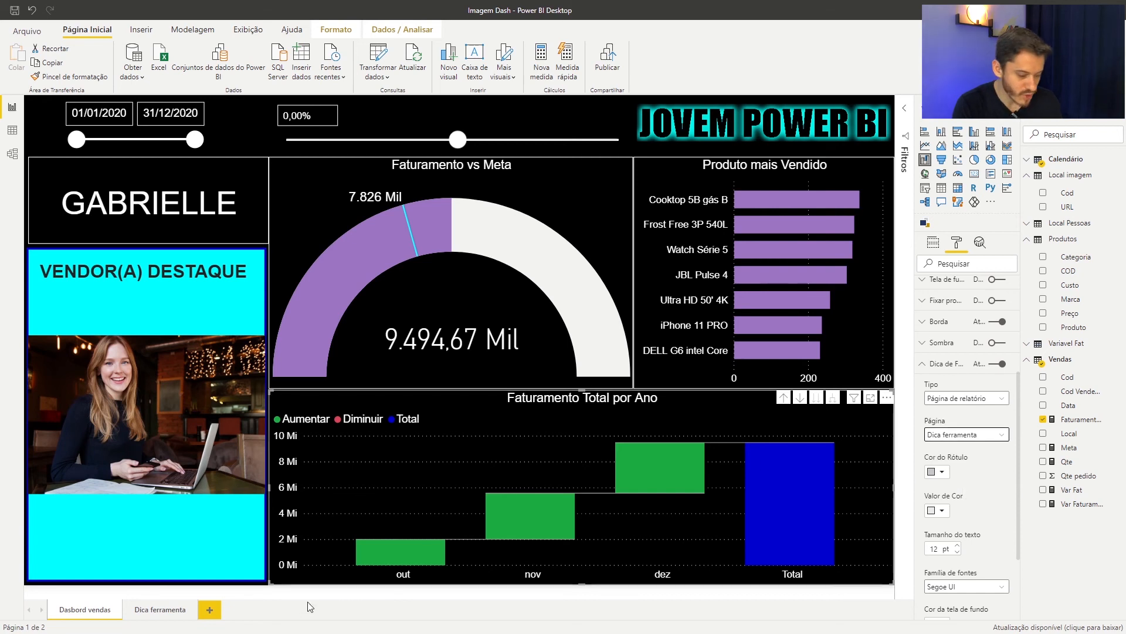
Step: Rename the Dica ferramenta page as "Prod Mais Vendido"
{"action": "left_click", "coordinate": [155, 613]}
{"action": "double_click", "coordinate": [156, 611]}
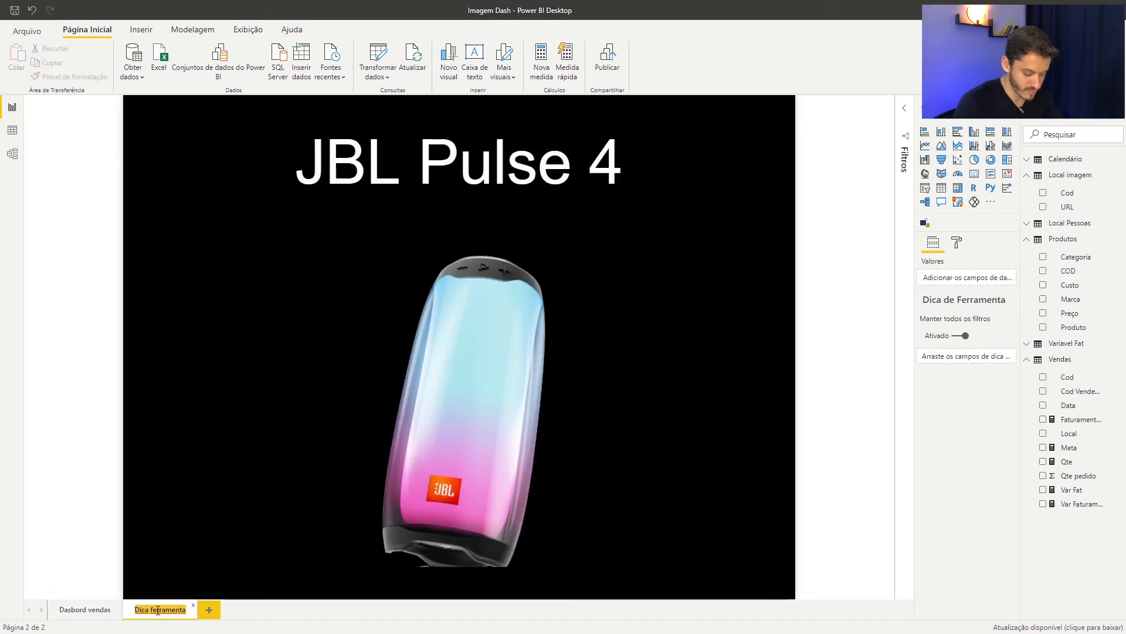
{"action": "type", "text": "Prod"}
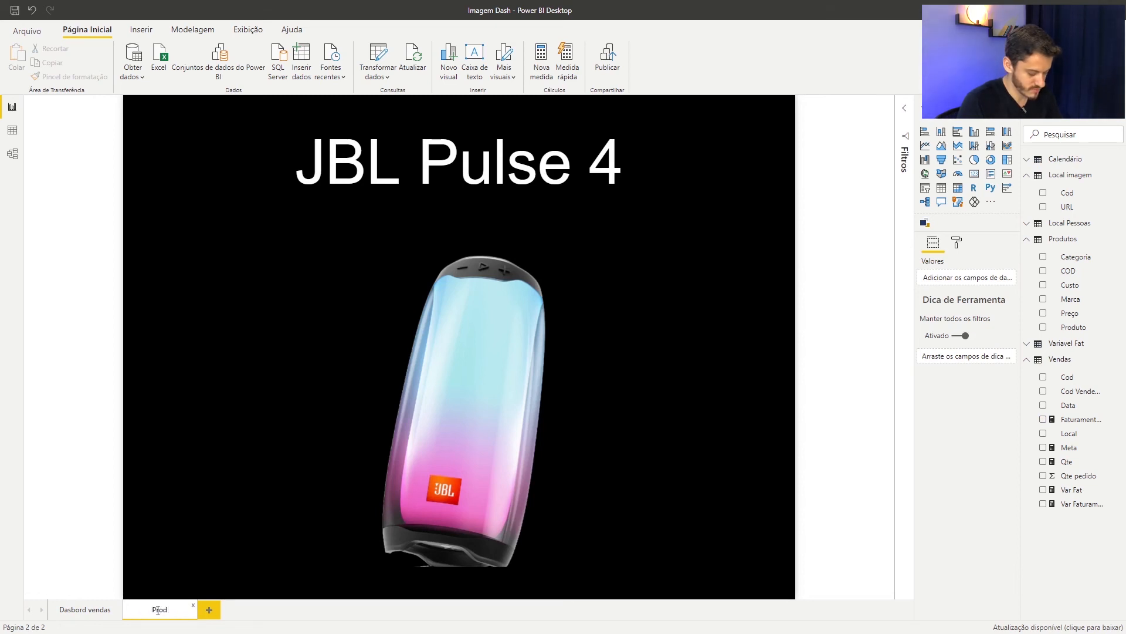
{"action": "type", "text": " Mais"}
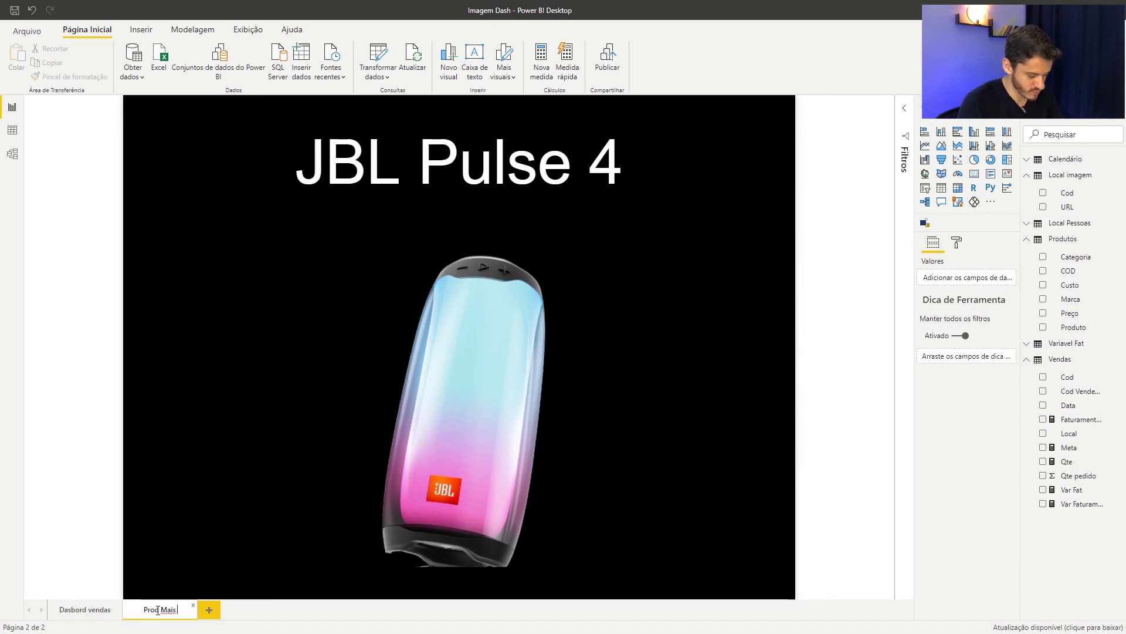
{"action": "type", "text": " Vendido"}
{"action": "key", "text": "Return"}
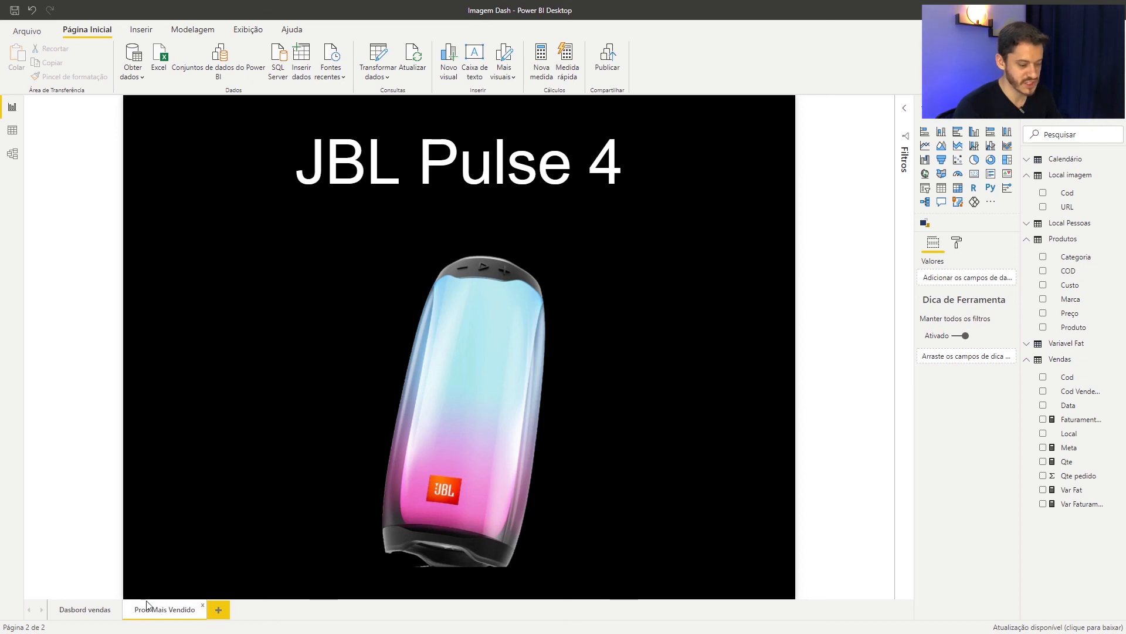
Step: Return to Dasbord vendas and choose Prod Mais Vendido as the waterfall chart's tooltip page
{"action": "key", "text": "ctrl+Page_Up"}
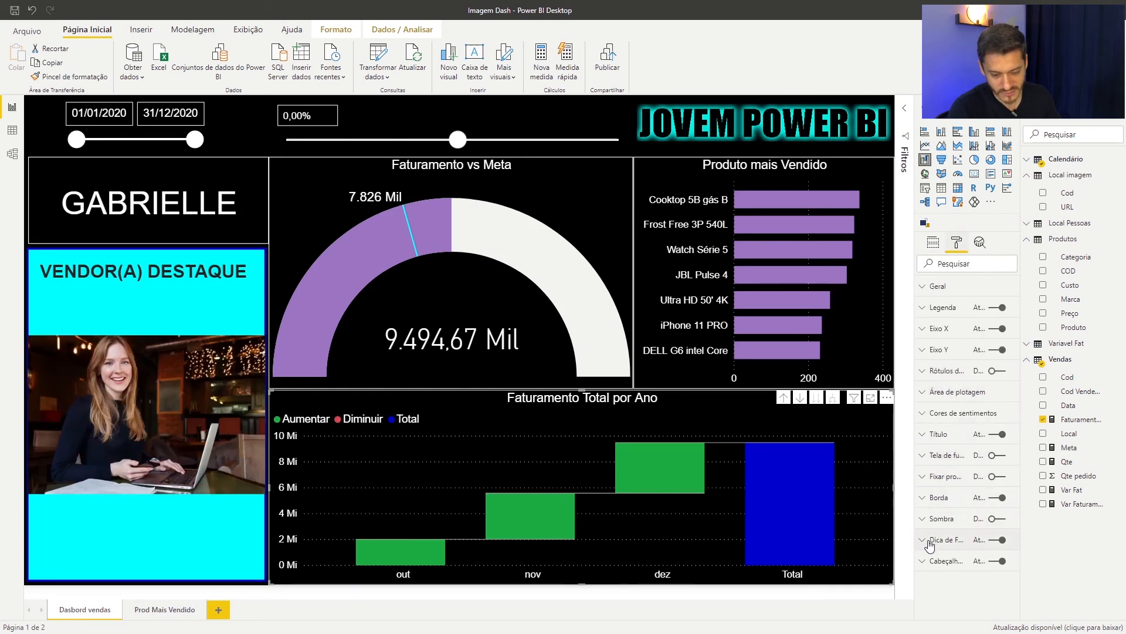
{"action": "left_click", "coordinate": [926, 545]}
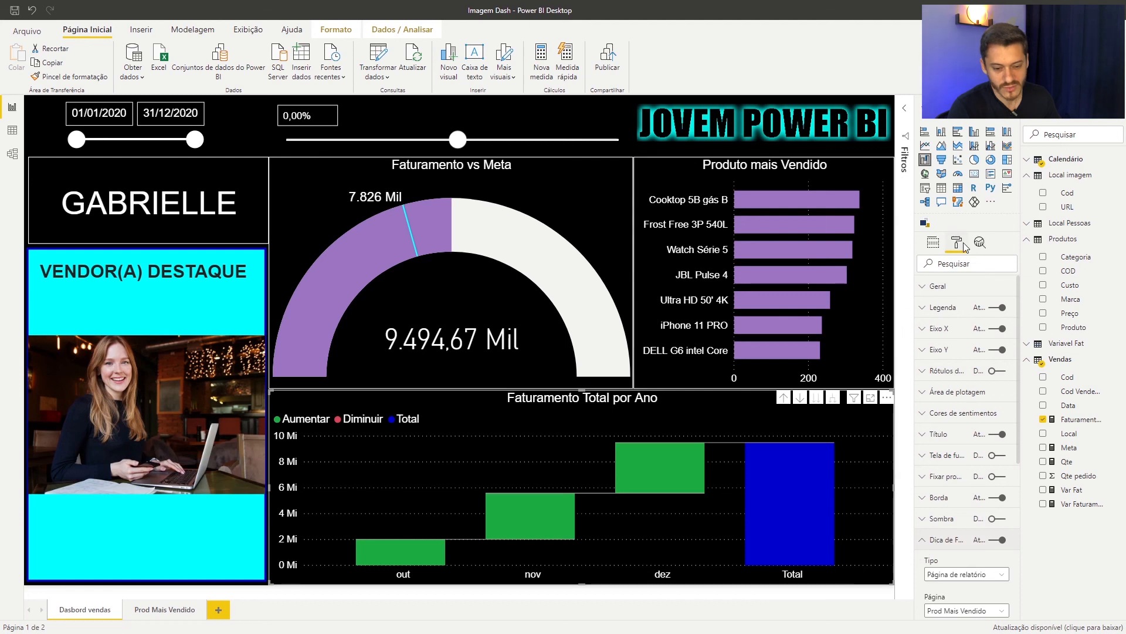
{"action": "scroll", "coordinate": [997, 581], "scroll_direction": "down", "scroll_amount": 2}
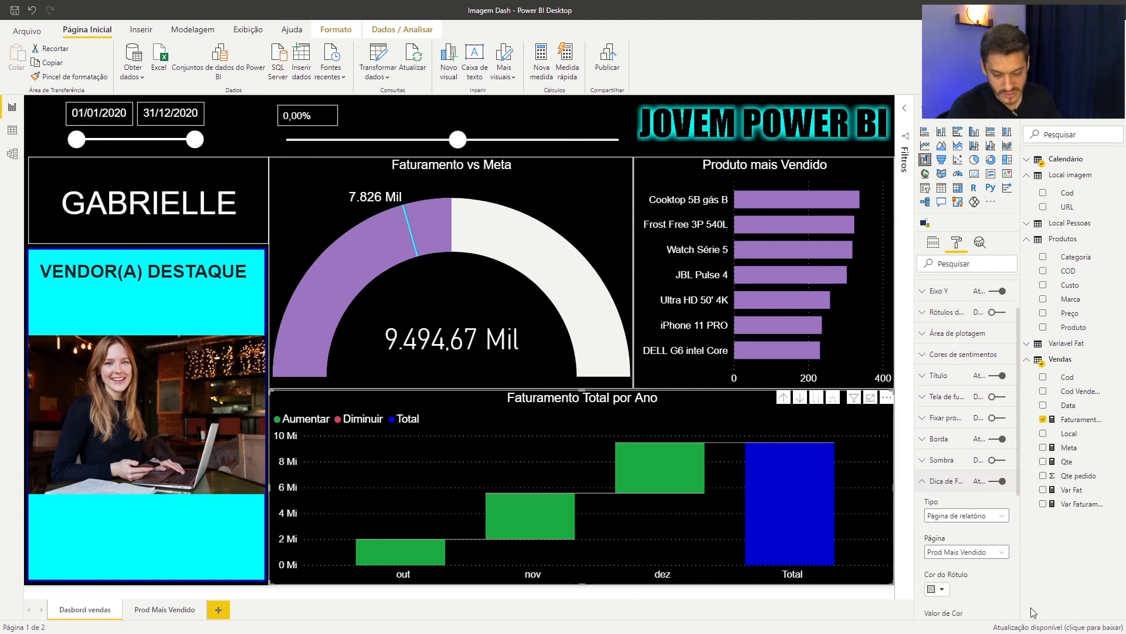
{"action": "left_click", "coordinate": [986, 551]}
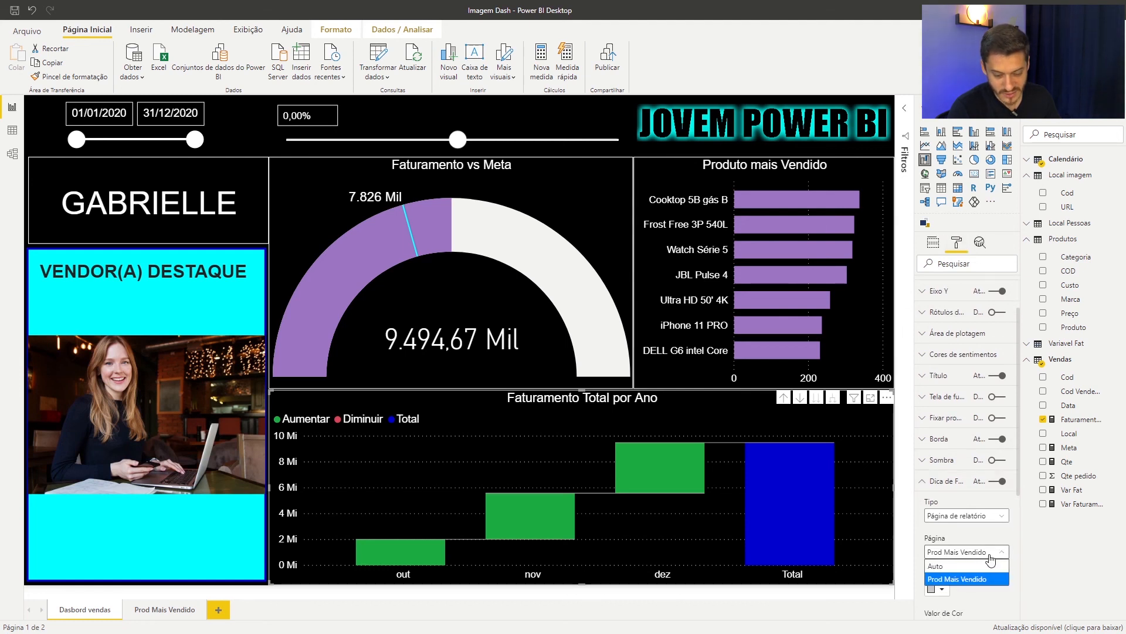
{"action": "left_click", "coordinate": [956, 579]}
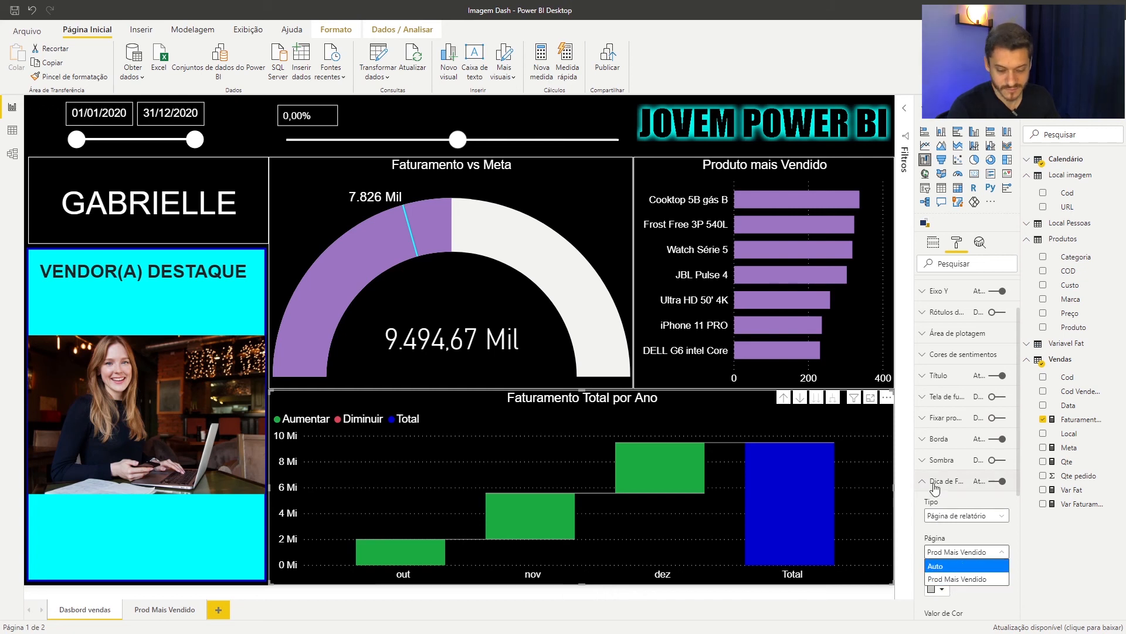
Step: Collapse the tooltip settings, check the waterfall chart's tooltip for dez and nov, cross-filter the page by each month, and clear the selection
{"action": "left_click", "coordinate": [930, 481]}
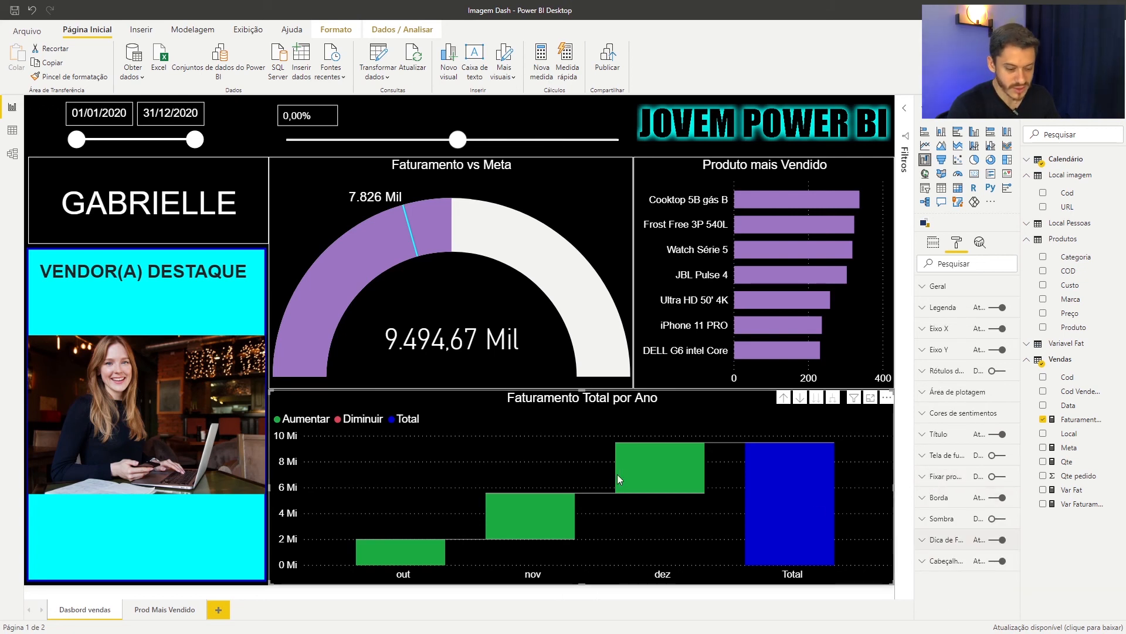
{"action": "mouse_move", "coordinate": [635, 461]}
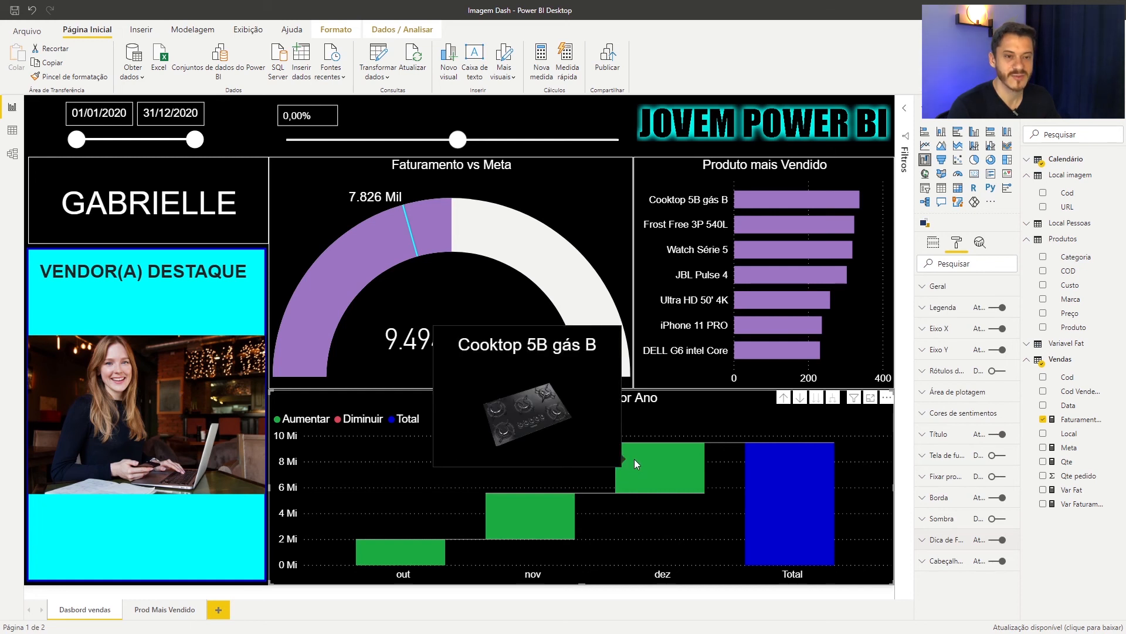
{"action": "left_click", "coordinate": [637, 459]}
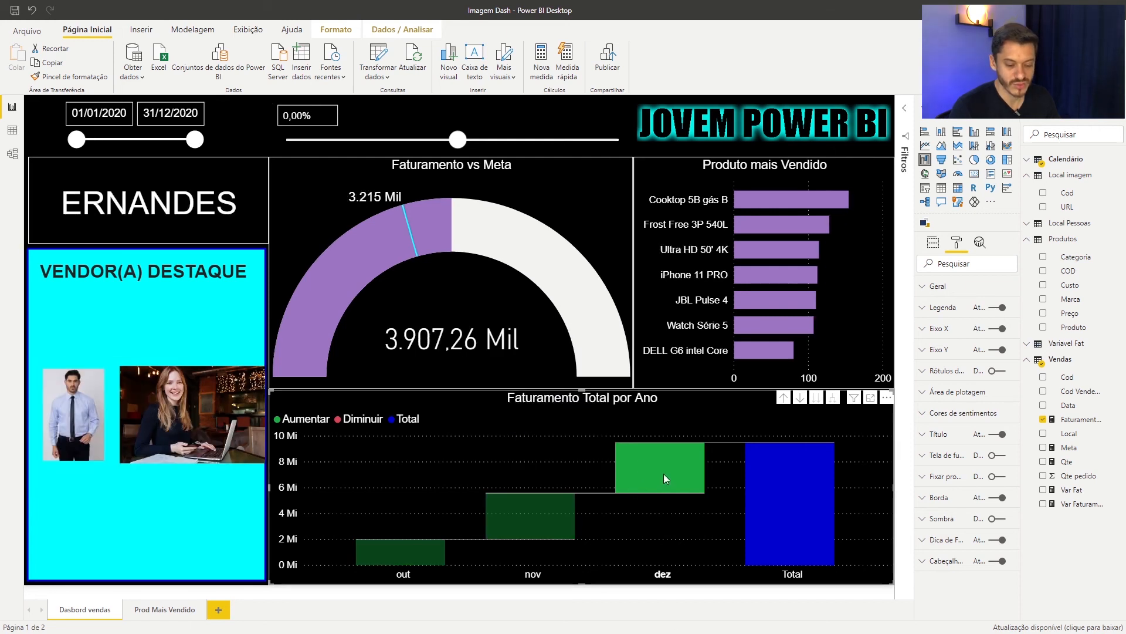
{"action": "mouse_move", "coordinate": [664, 473]}
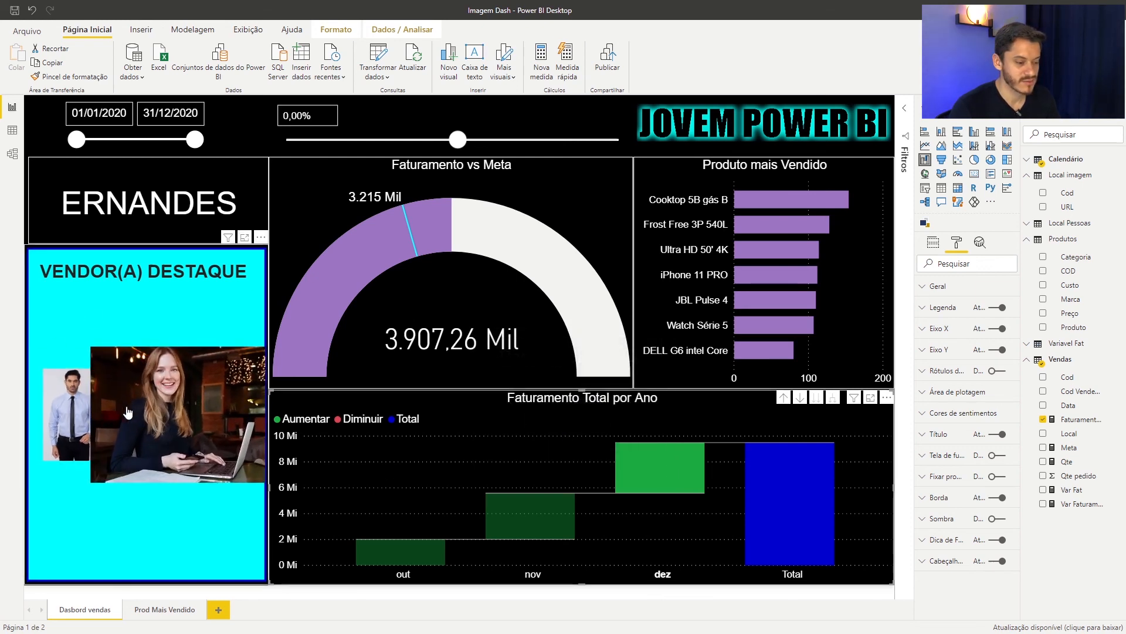
{"action": "left_click", "coordinate": [518, 525]}
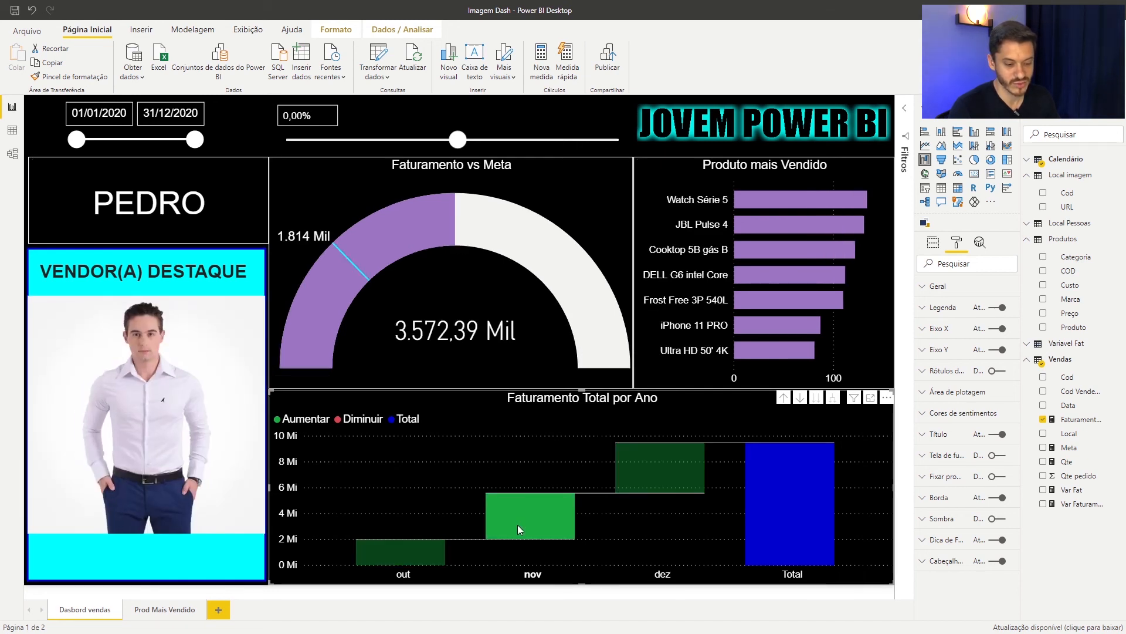
{"action": "mouse_move", "coordinate": [519, 503]}
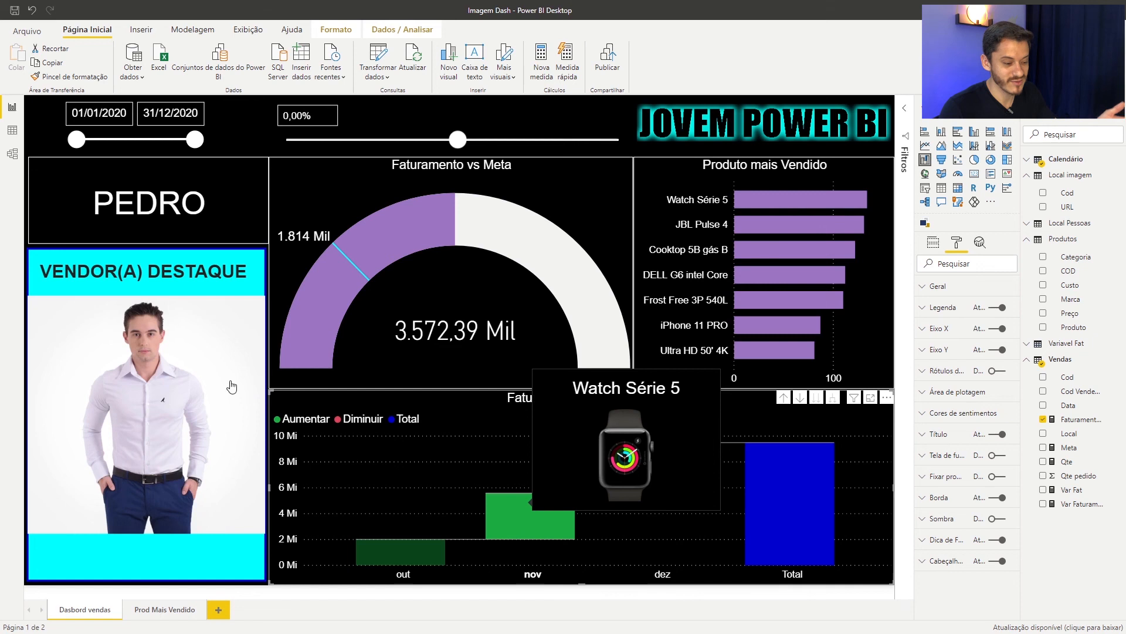
{"action": "left_click", "coordinate": [547, 511]}
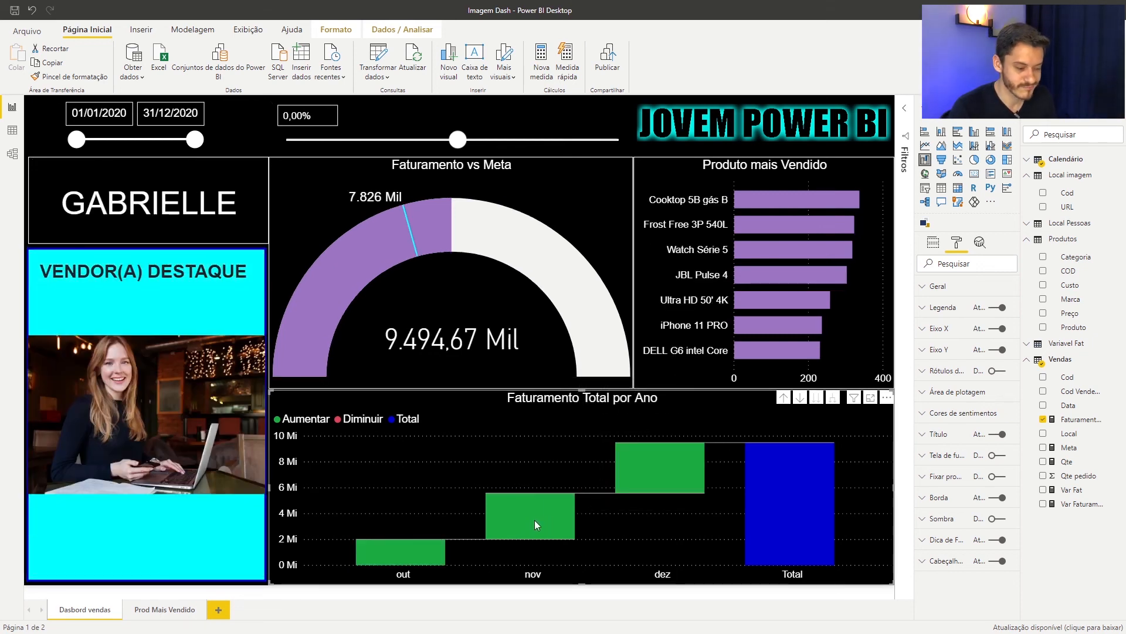
{"action": "mouse_move", "coordinate": [530, 522]}
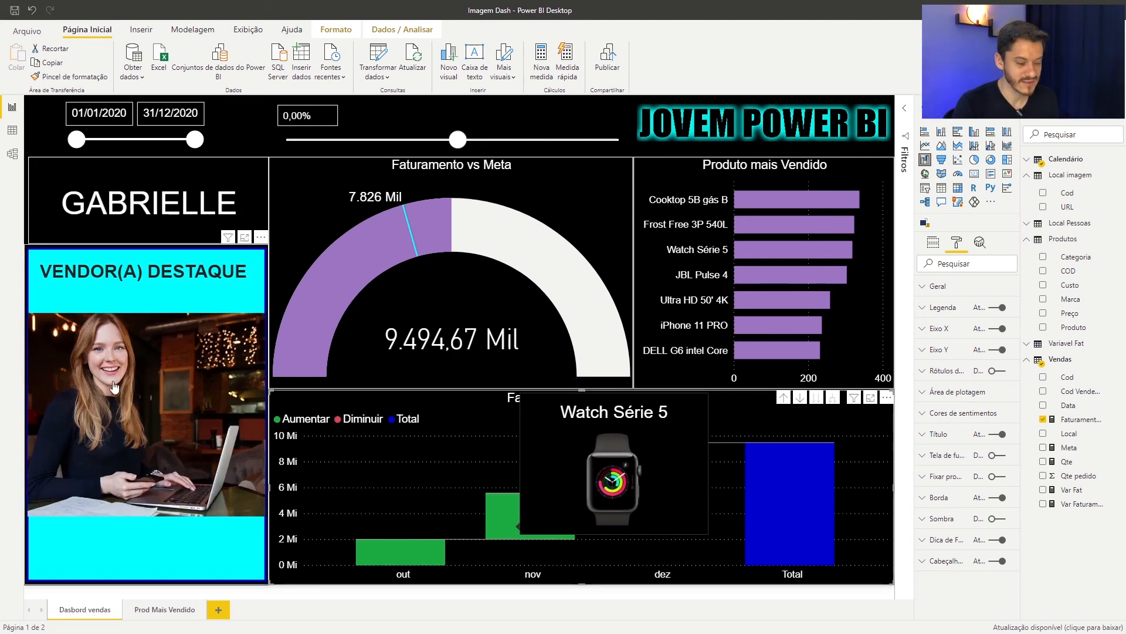
Step: Drill the waterfall chart up to the quarter level and check the product tooltip on quarter 3
{"action": "left_click", "coordinate": [784, 398]}
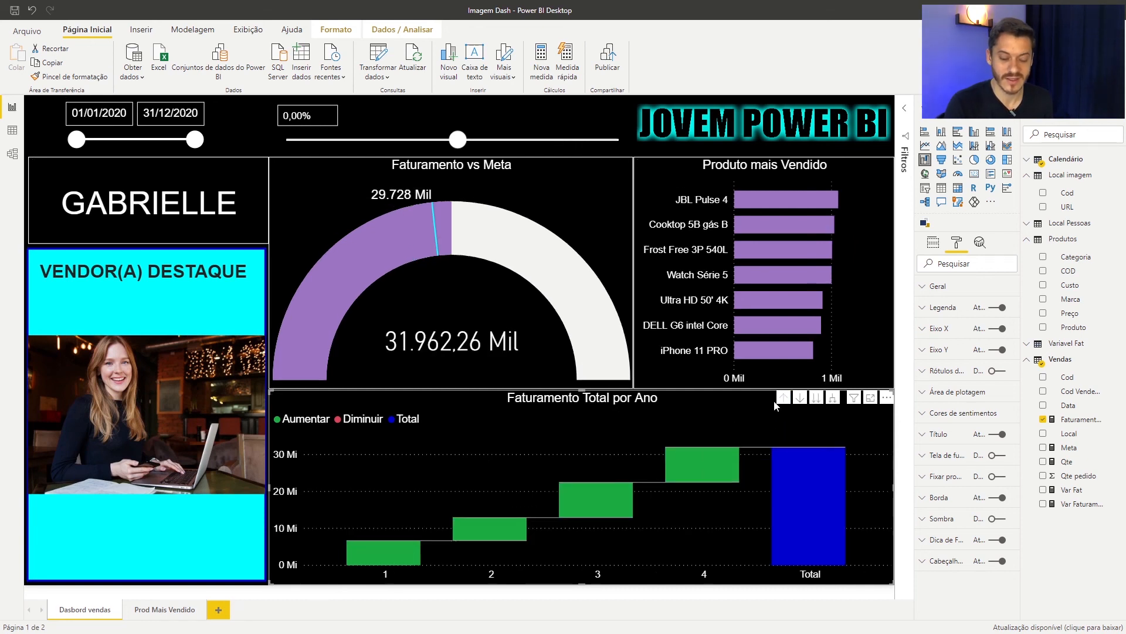
{"action": "mouse_move", "coordinate": [698, 473]}
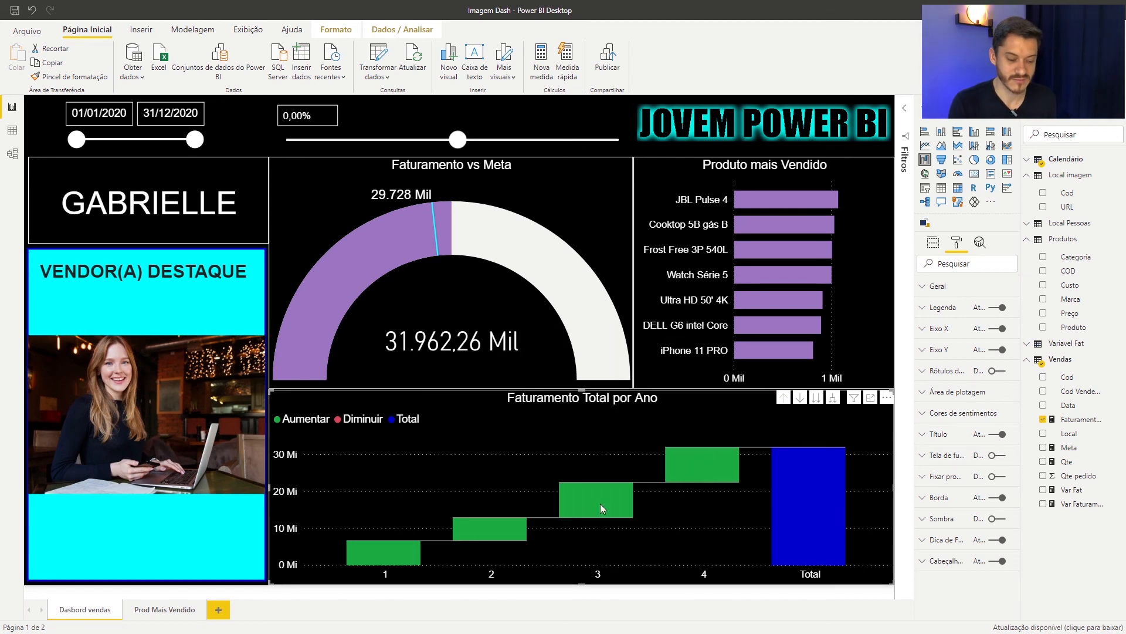
{"action": "mouse_move", "coordinate": [600, 503]}
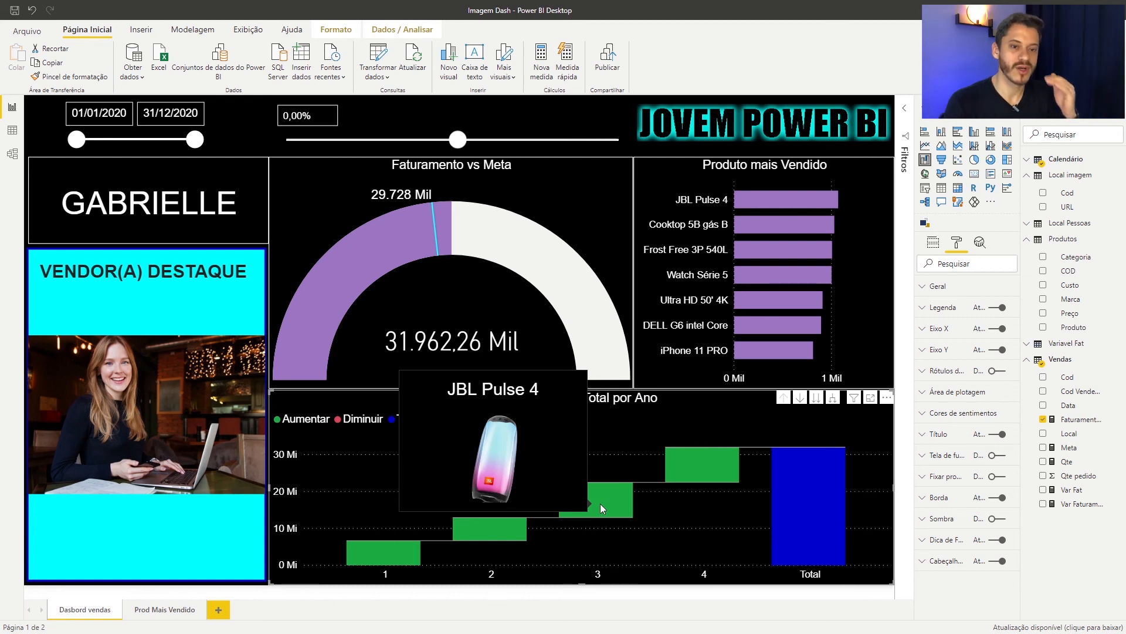
Step: Enable drill-down, drill into quarter 3 to check the jul, ago and set tooltips, and view the chart's assigned fields
{"action": "left_click", "coordinate": [800, 399]}
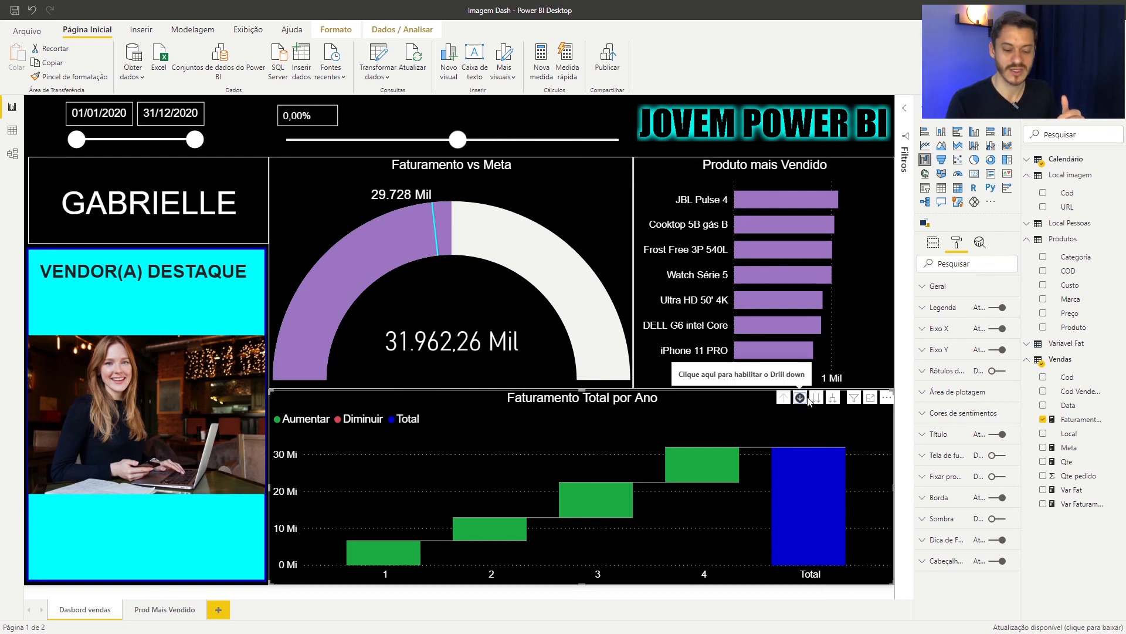
{"action": "left_click", "coordinate": [604, 492]}
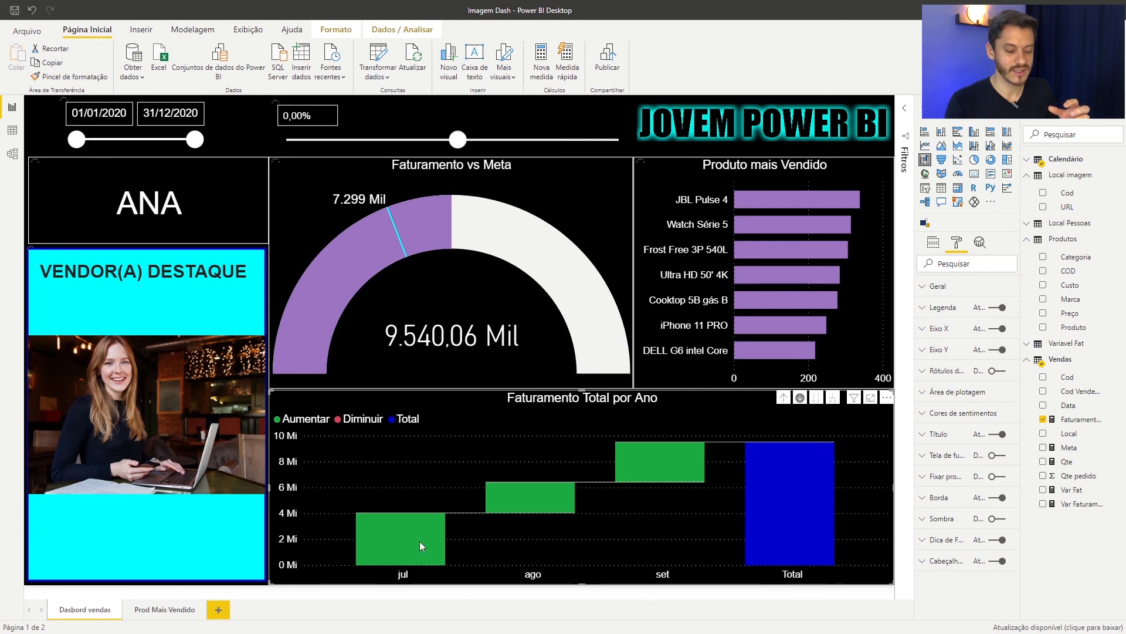
{"action": "mouse_move", "coordinate": [421, 543]}
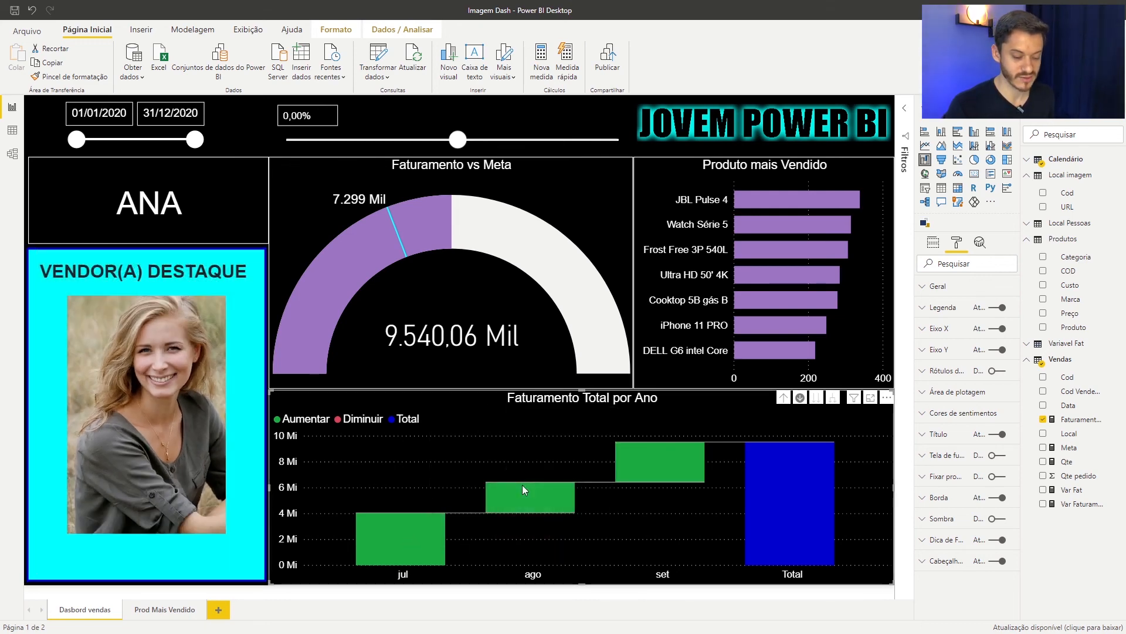
{"action": "mouse_move", "coordinate": [519, 495]}
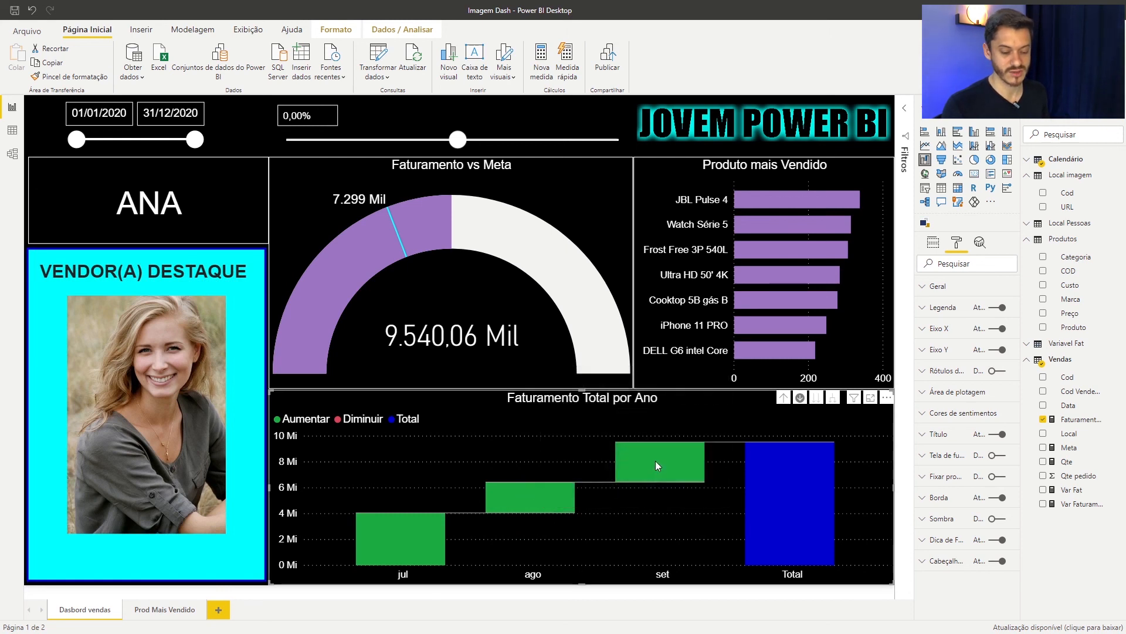
{"action": "mouse_move", "coordinate": [656, 460]}
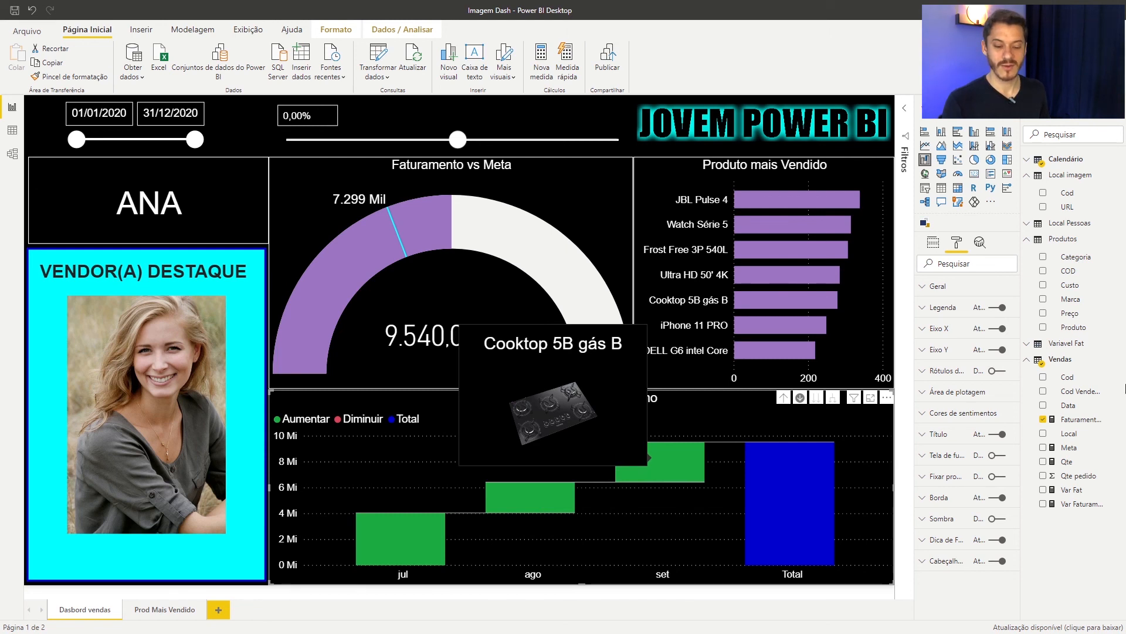
{"action": "left_click", "coordinate": [934, 244]}
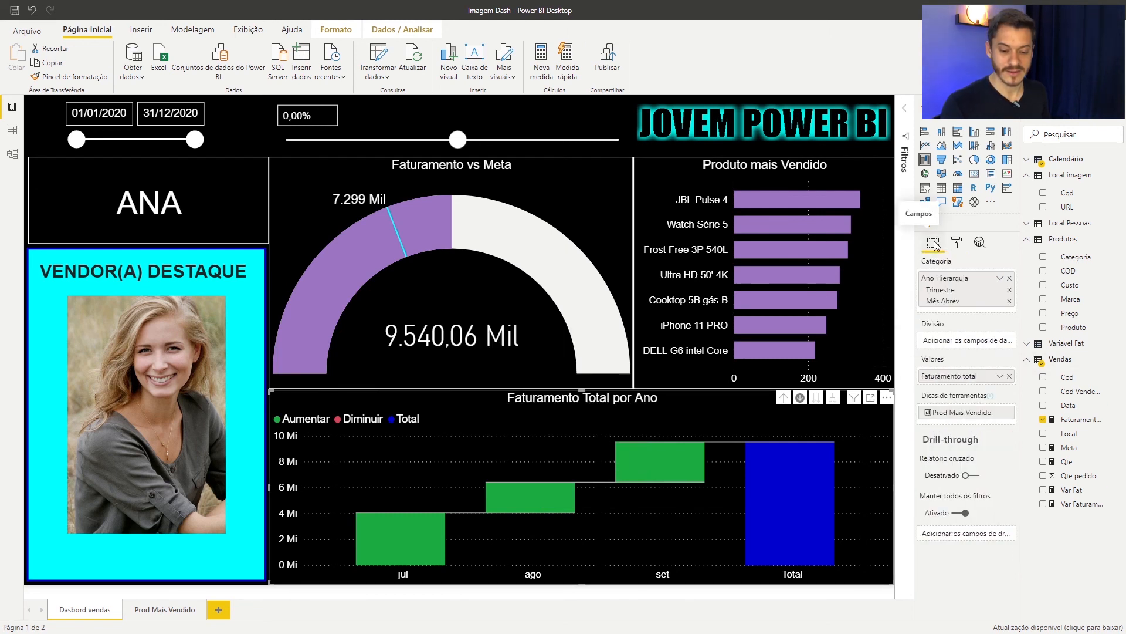
{"action": "mouse_move", "coordinate": [656, 463]}
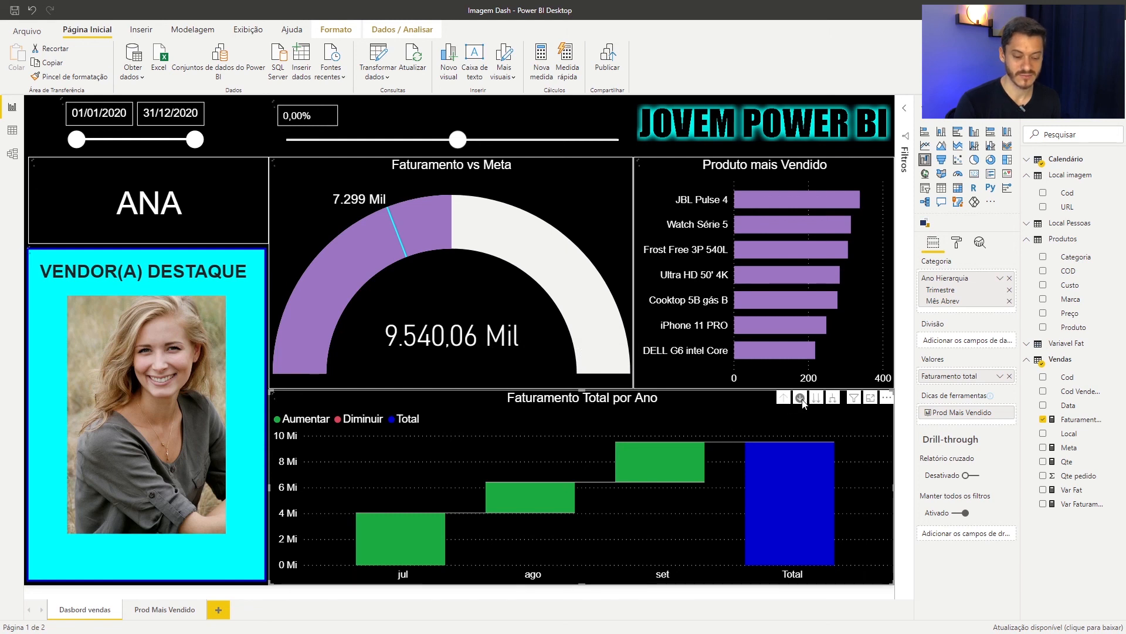
Step: Drill the waterfall chart back up to quarters, disable drill-down mode, and cross-filter the page by quarter 4, ending on quarter 1
{"action": "left_click", "coordinate": [785, 399]}
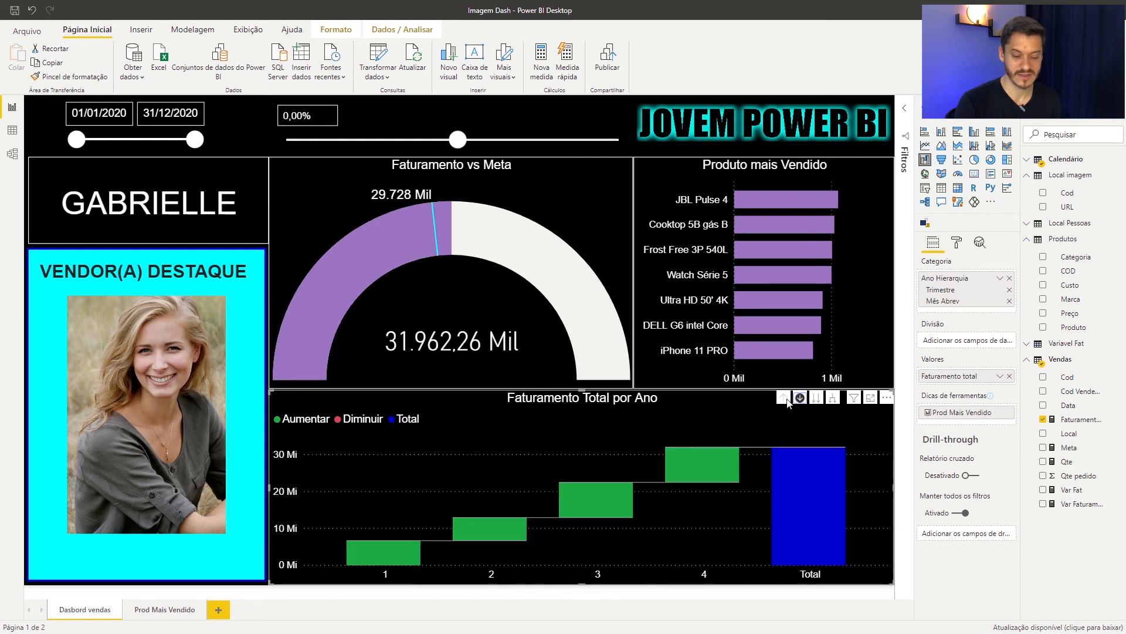
{"action": "left_click", "coordinate": [800, 399]}
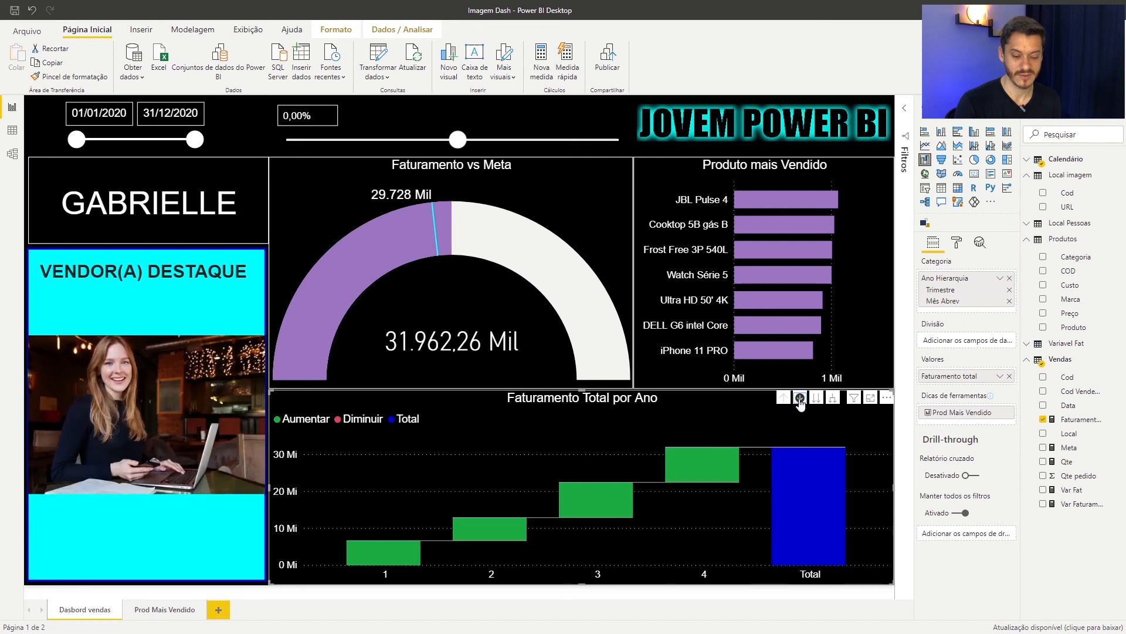
{"action": "left_click", "coordinate": [684, 470]}
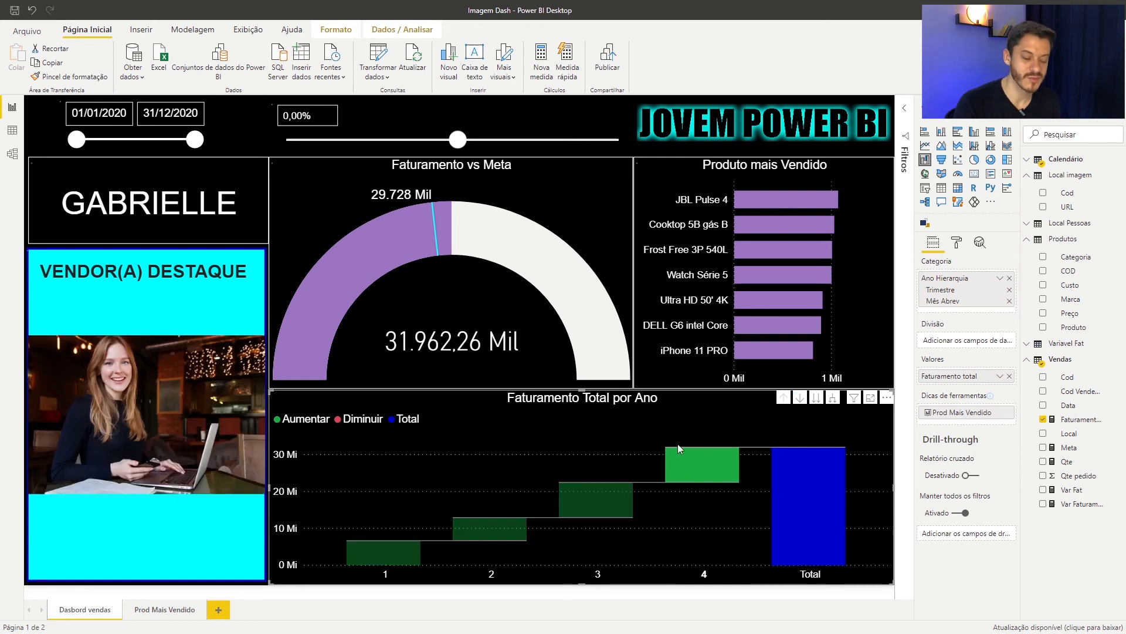
{"action": "left_click", "coordinate": [357, 547]}
{"action": "left_click", "coordinate": [357, 547]}
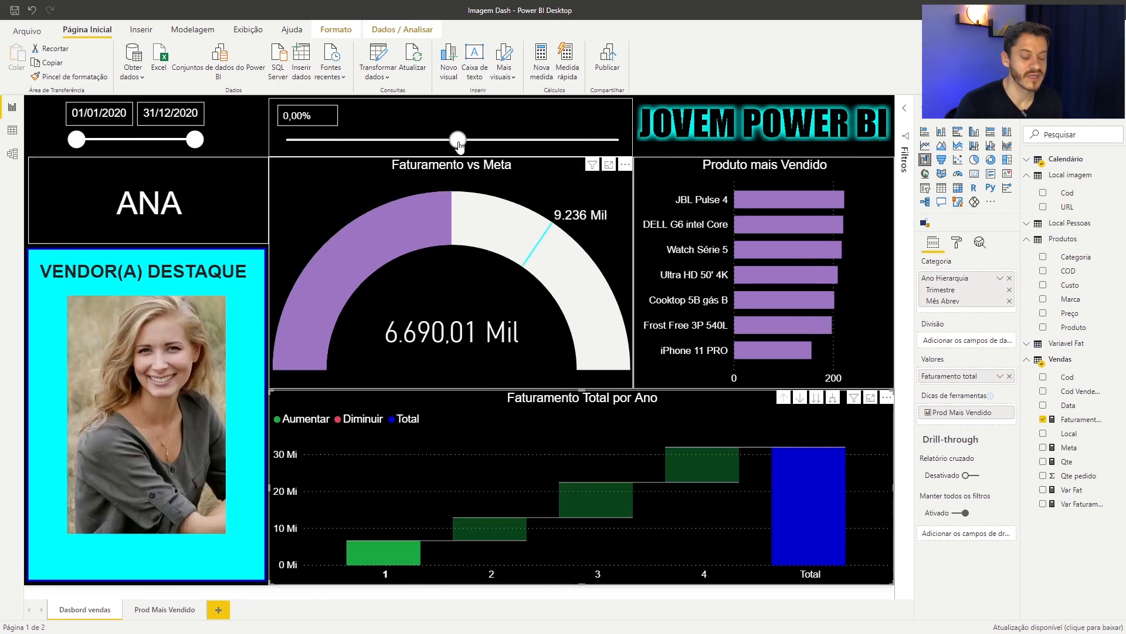
Step: Set the Variavel Fat slicer to 45%, reduce it to 35%, and compare quarter 1 revenue with the target on the gauge
{"action": "left_click_drag", "start_coordinate": [474, 145], "coordinate": [534, 141]}
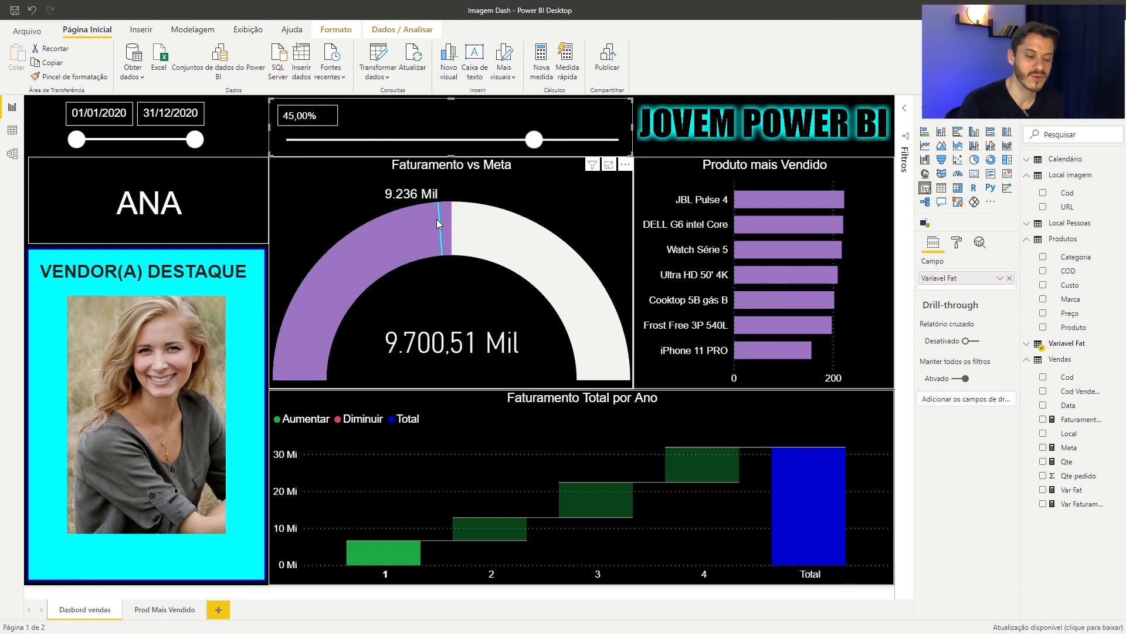
{"action": "mouse_move", "coordinate": [437, 222]}
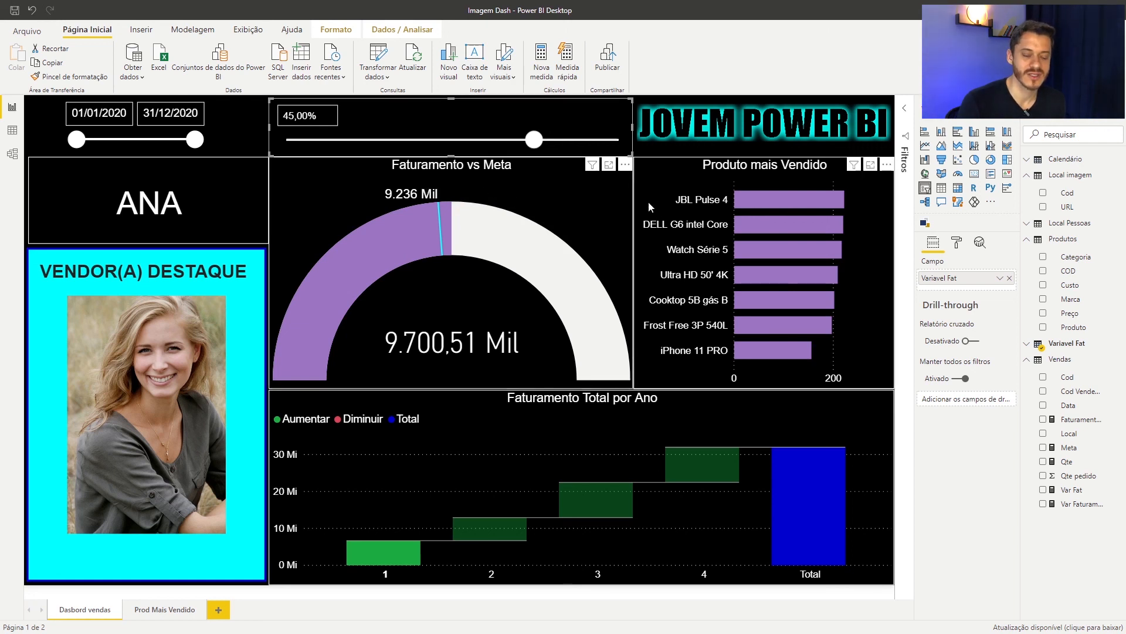
{"action": "left_click_drag", "start_coordinate": [534, 139], "coordinate": [516, 141]}
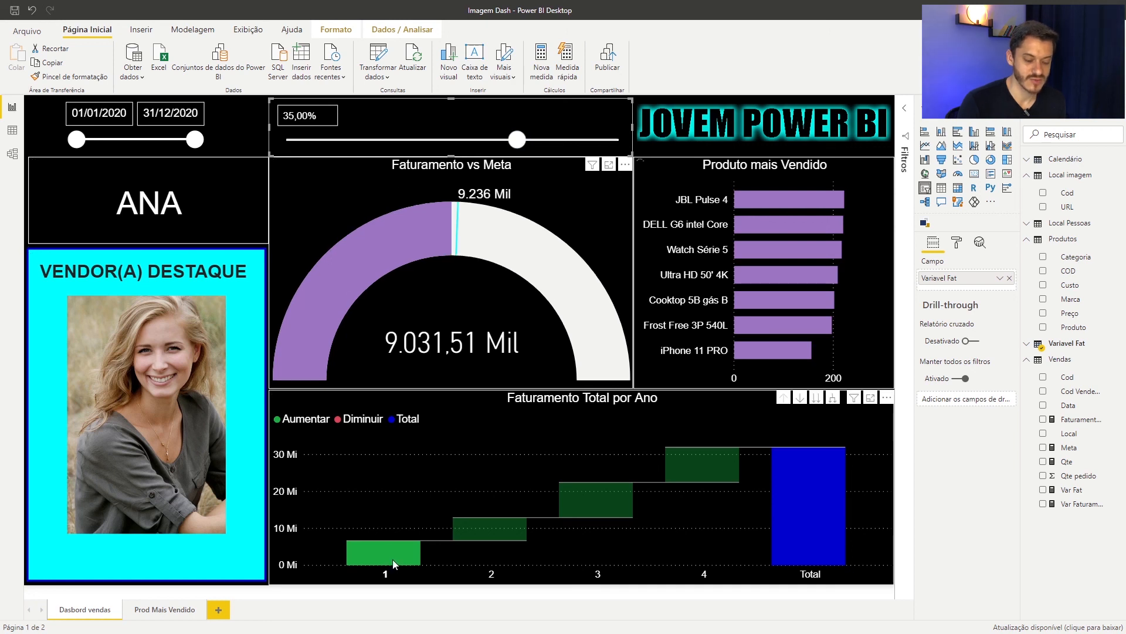
{"action": "mouse_move", "coordinate": [395, 558]}
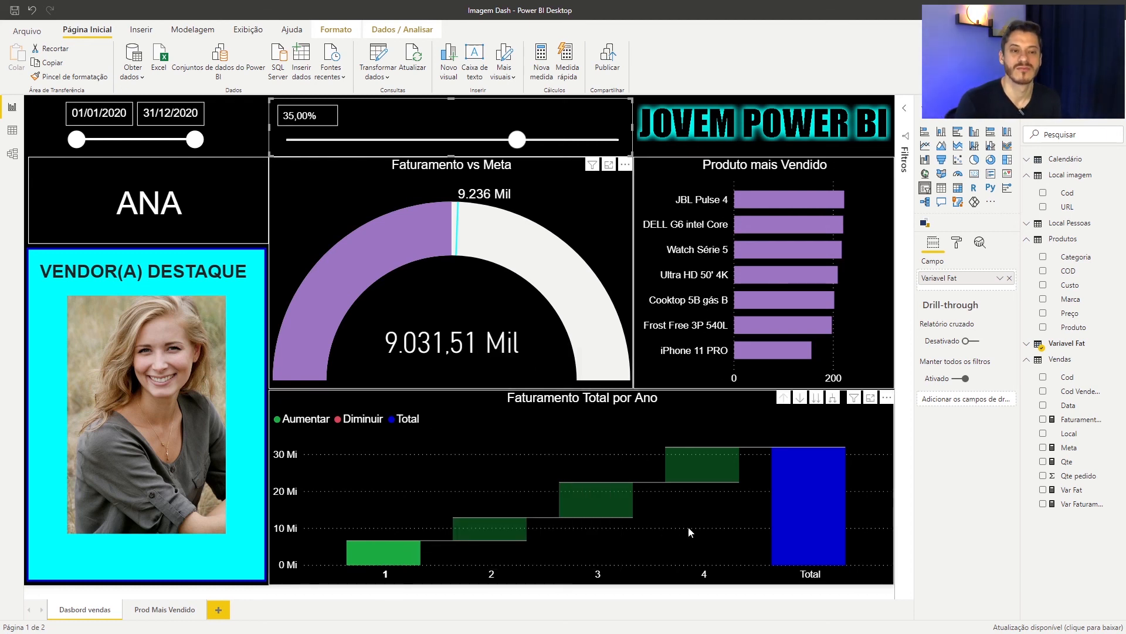
Step: Clear the quarter 1 selection in the waterfall chart and reset the Variavel Fat slicer to 0%
{"action": "left_click", "coordinate": [351, 555]}
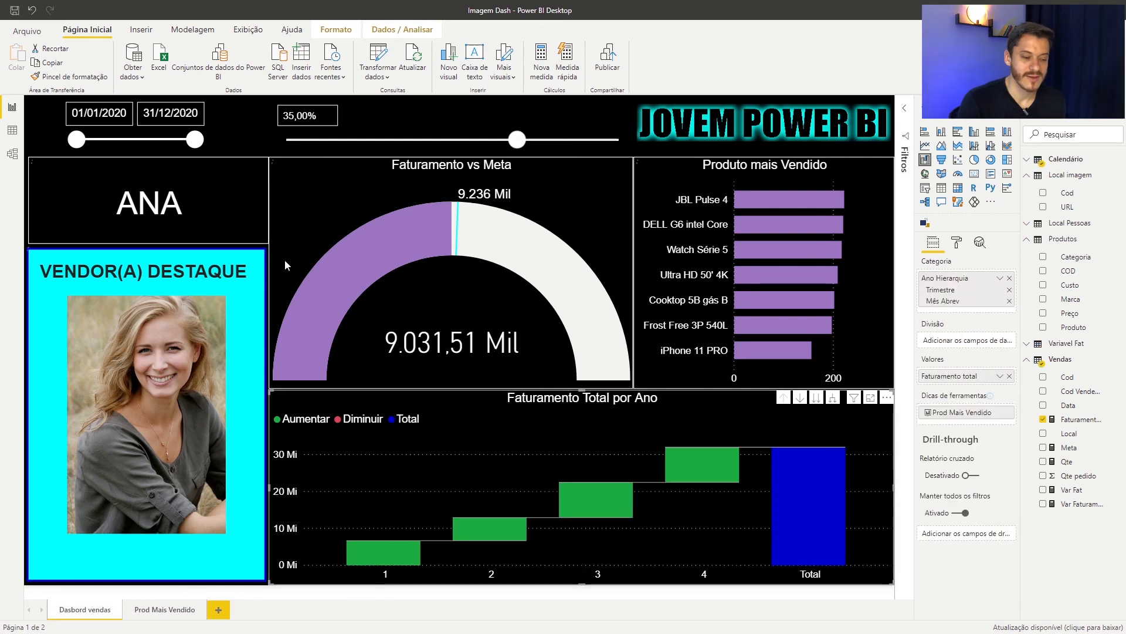
{"action": "left_click_drag", "start_coordinate": [517, 140], "coordinate": [454, 139]}
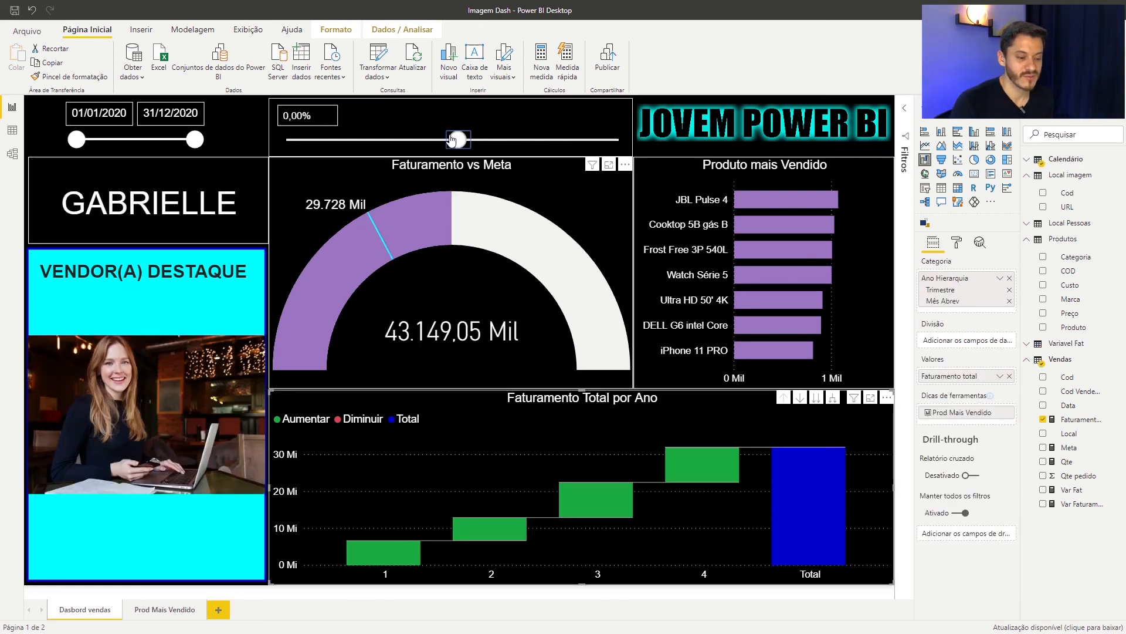
{"action": "left_click", "coordinate": [220, 118]}
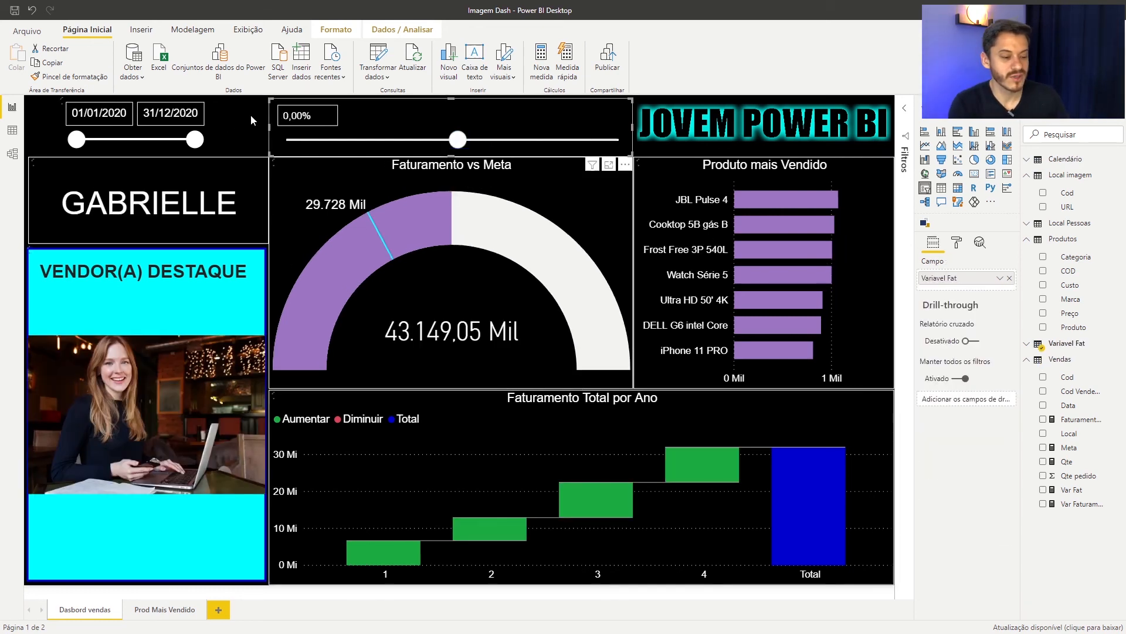